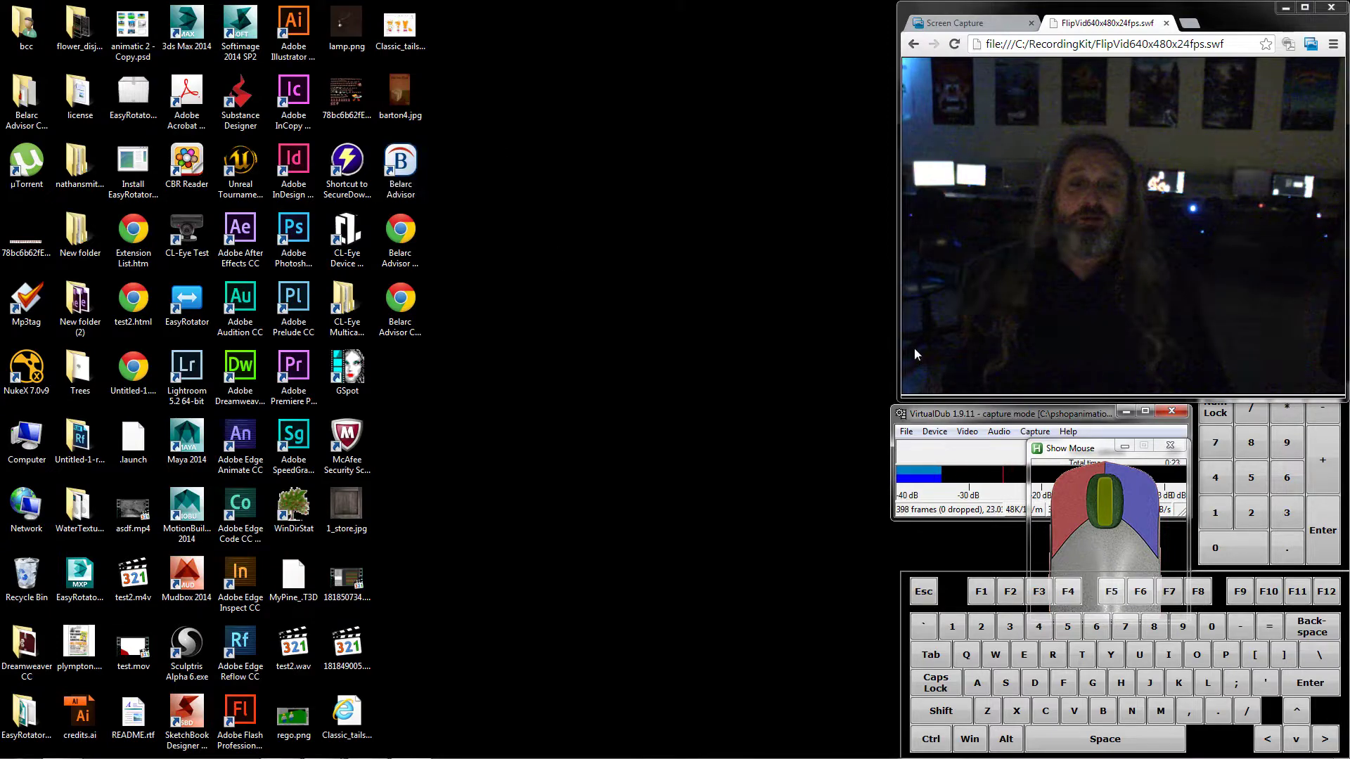
right_click(1052, 279)
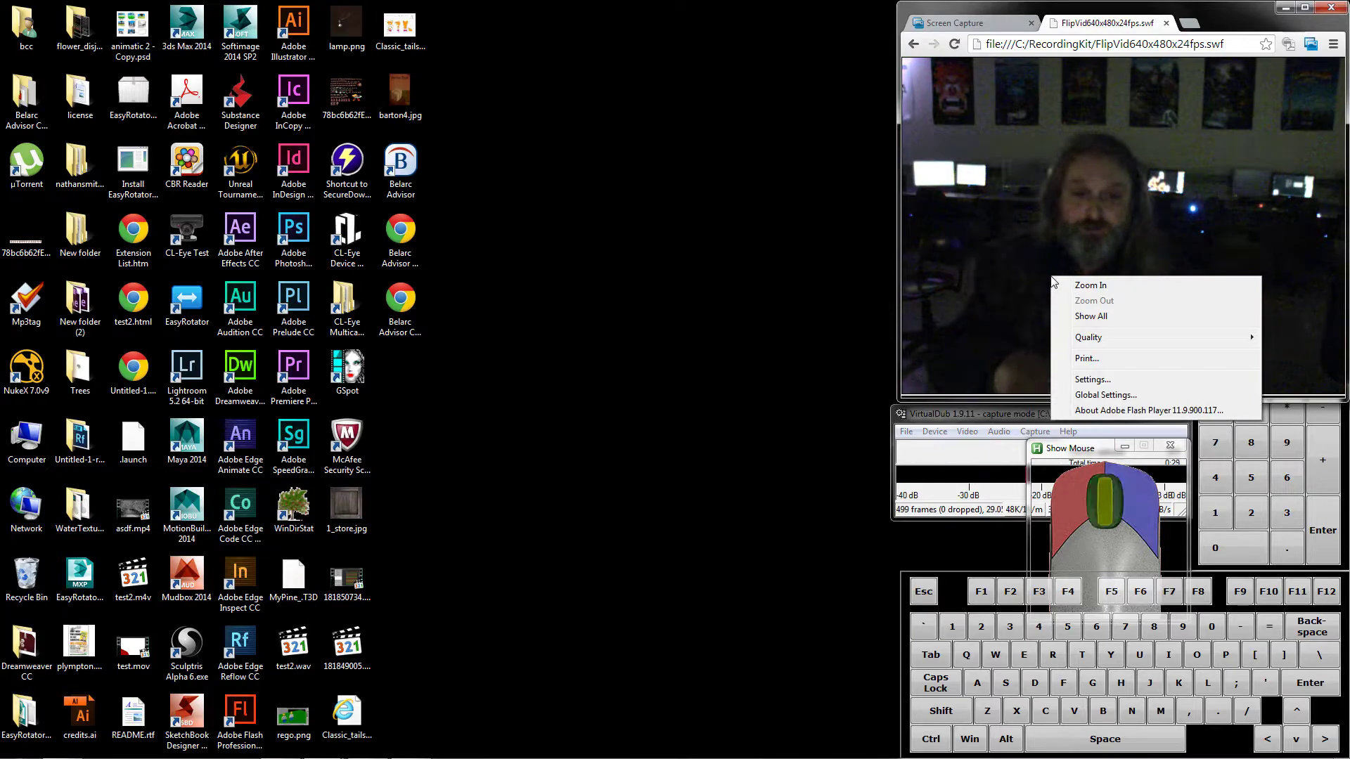
left_click(854, 197)
key("g")
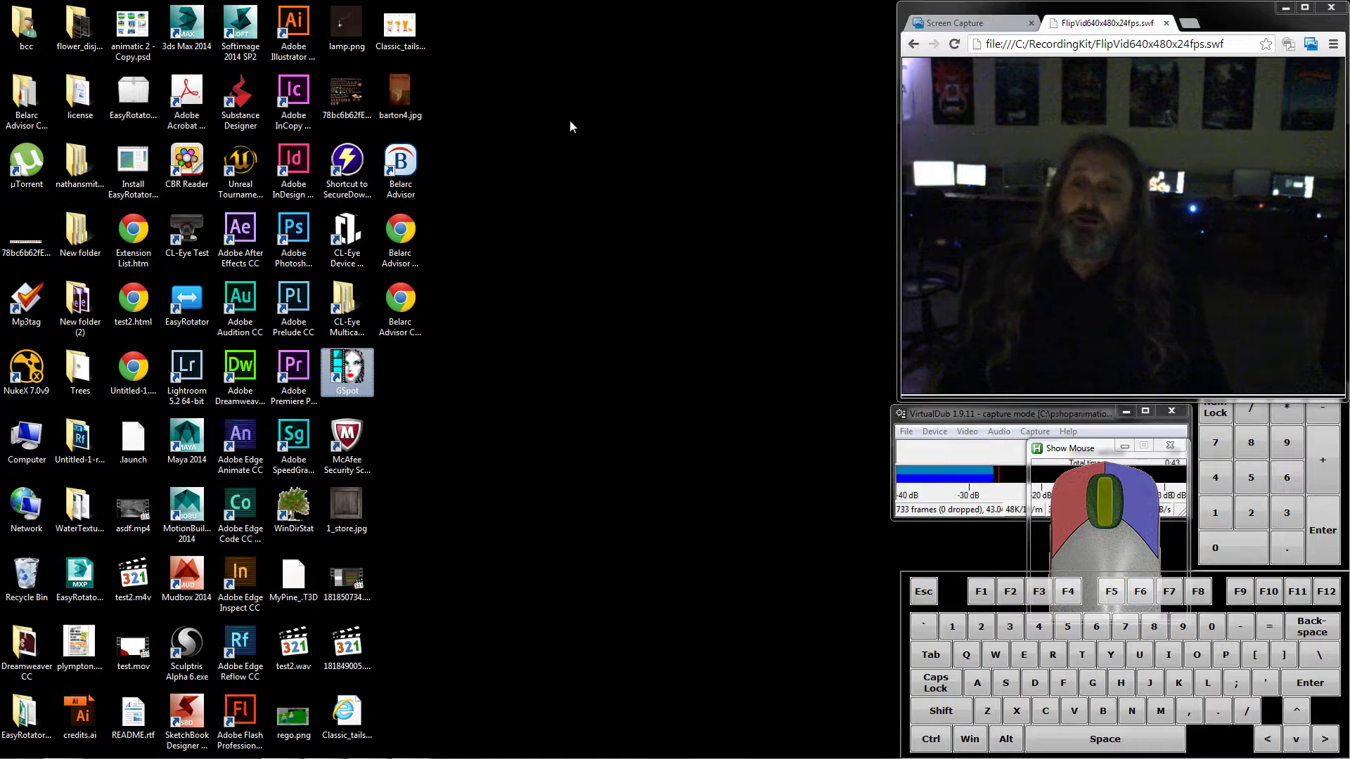
- Launch Photoshop and create a new document with the Film & Video preset and the HDV/HDTV 720p/29.97 size
double_click(299, 245)
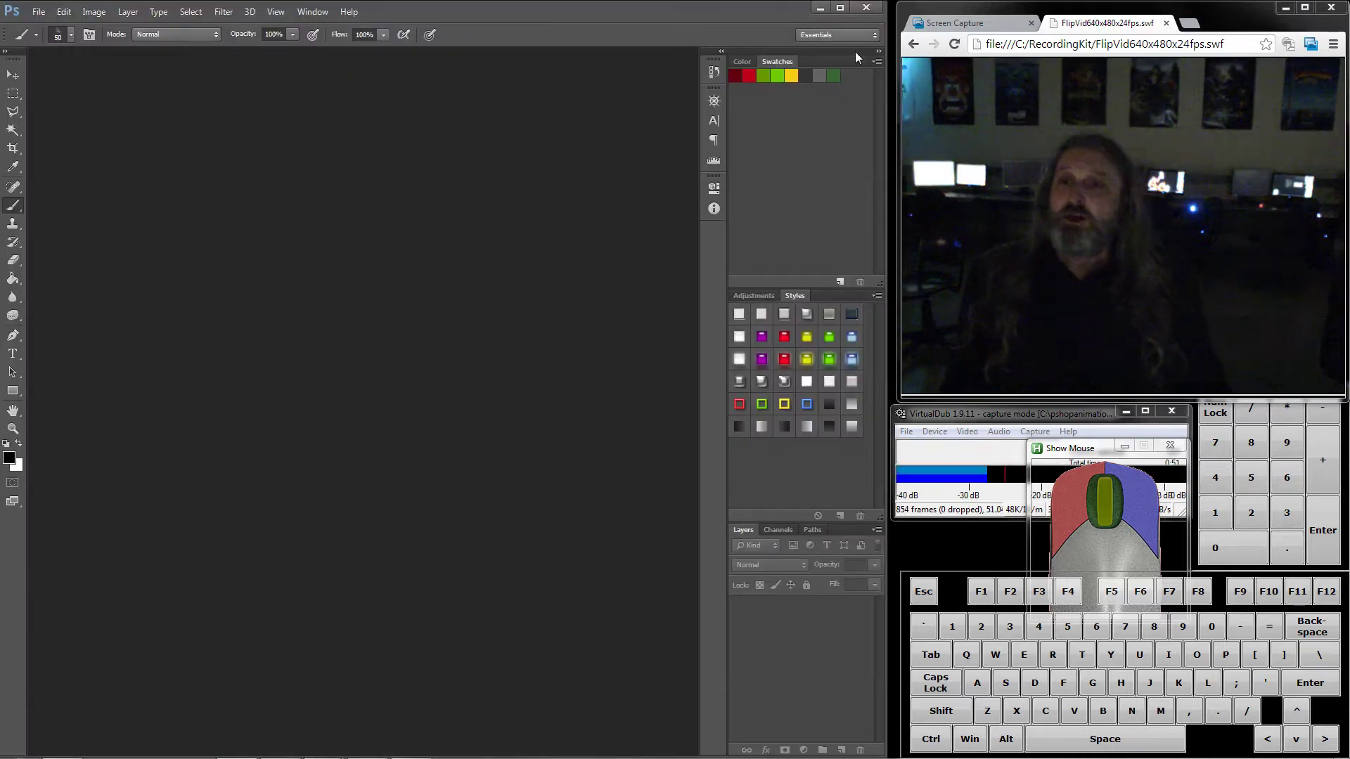
left_click(39, 12)
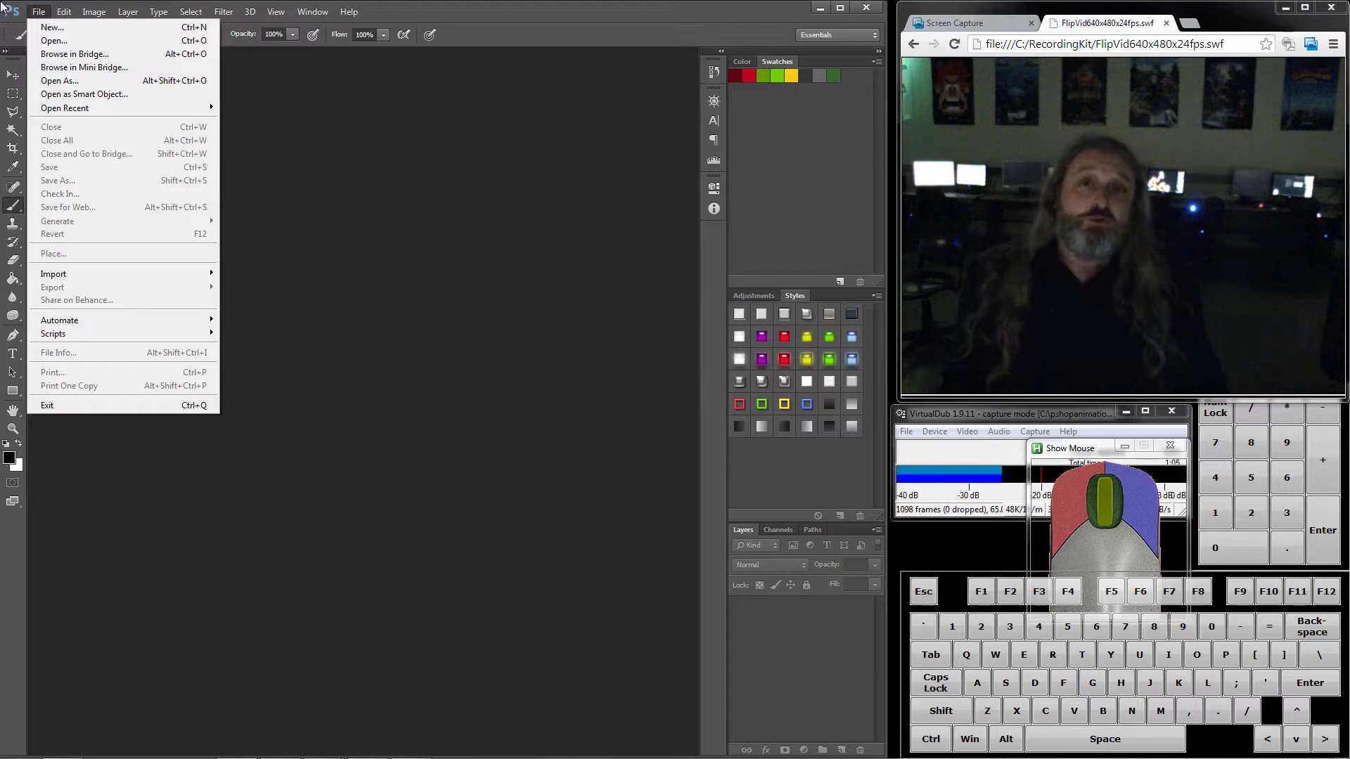
mouse_move(67, 22)
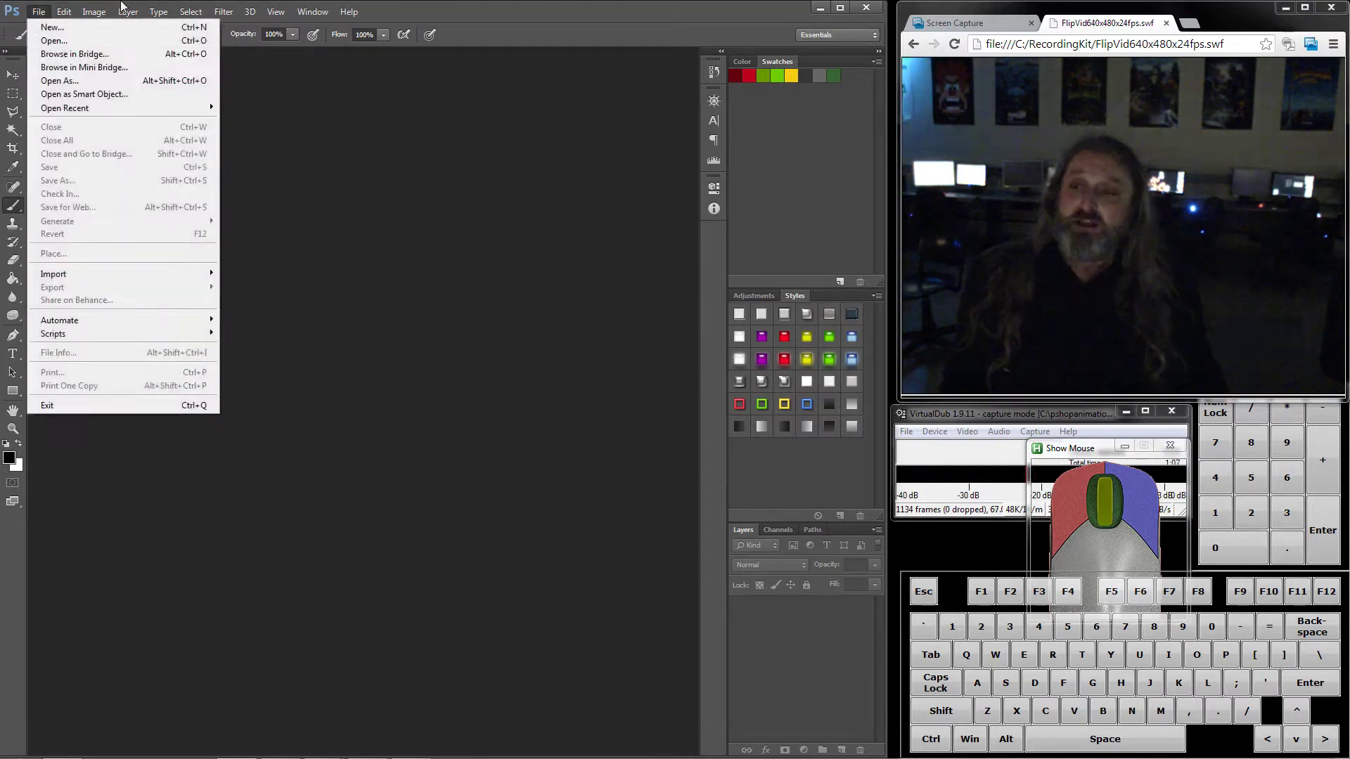
mouse_move(191, 12)
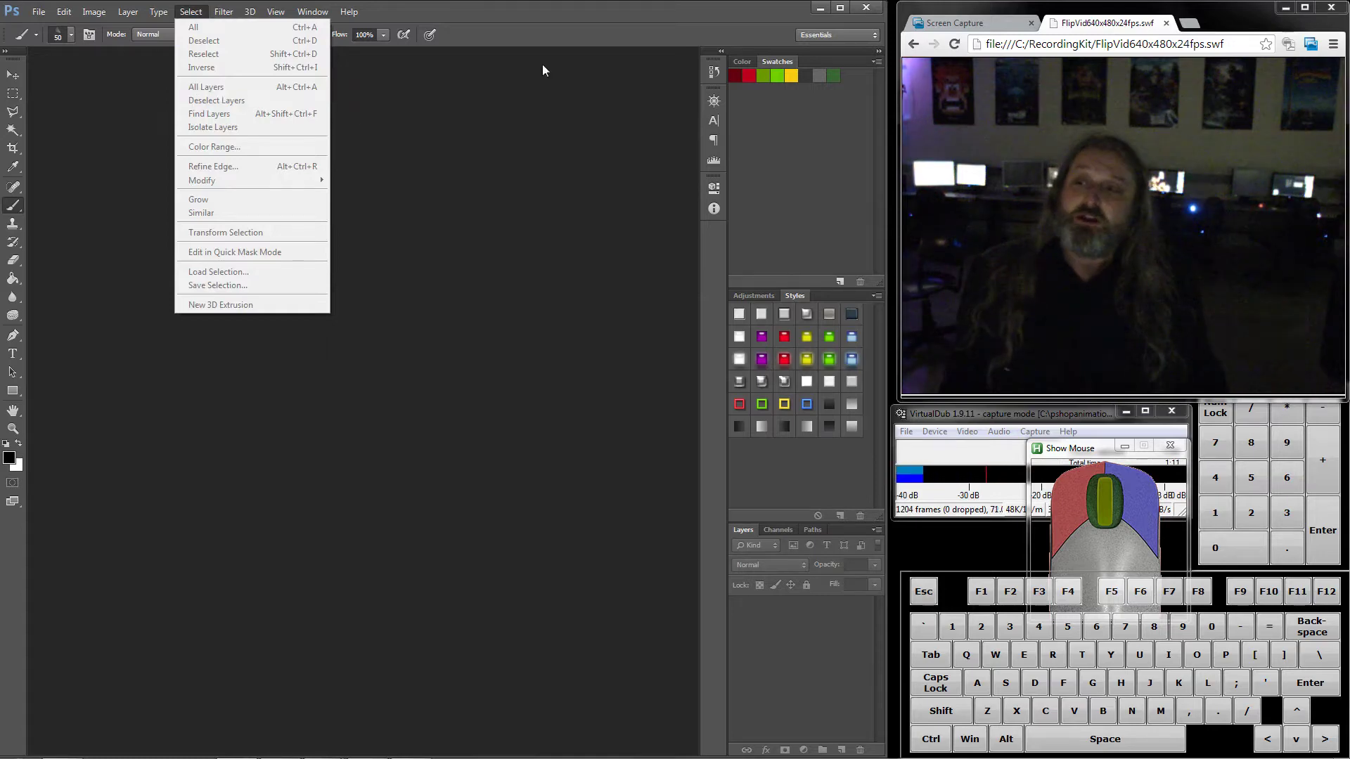
left_click(52, 27)
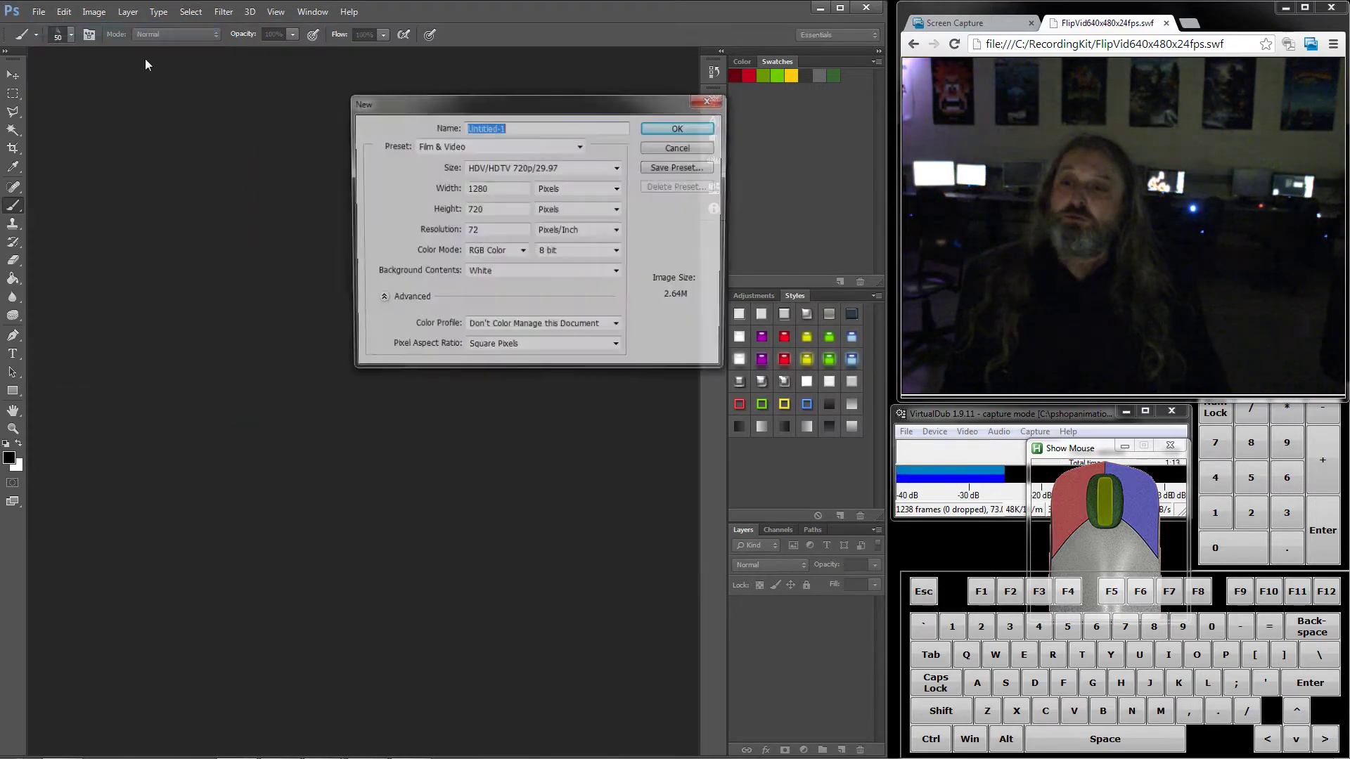
left_click_drag(506, 111, 343, 130)
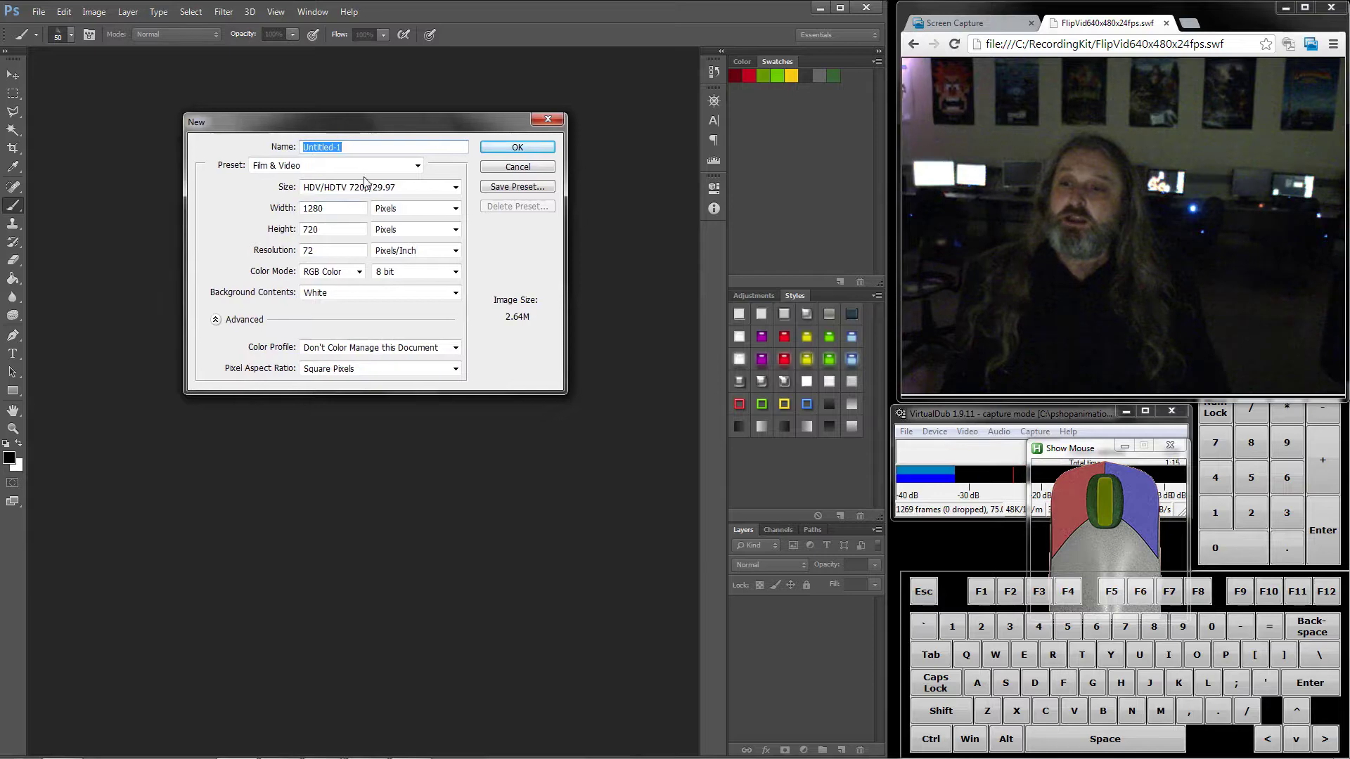
left_click(404, 166)
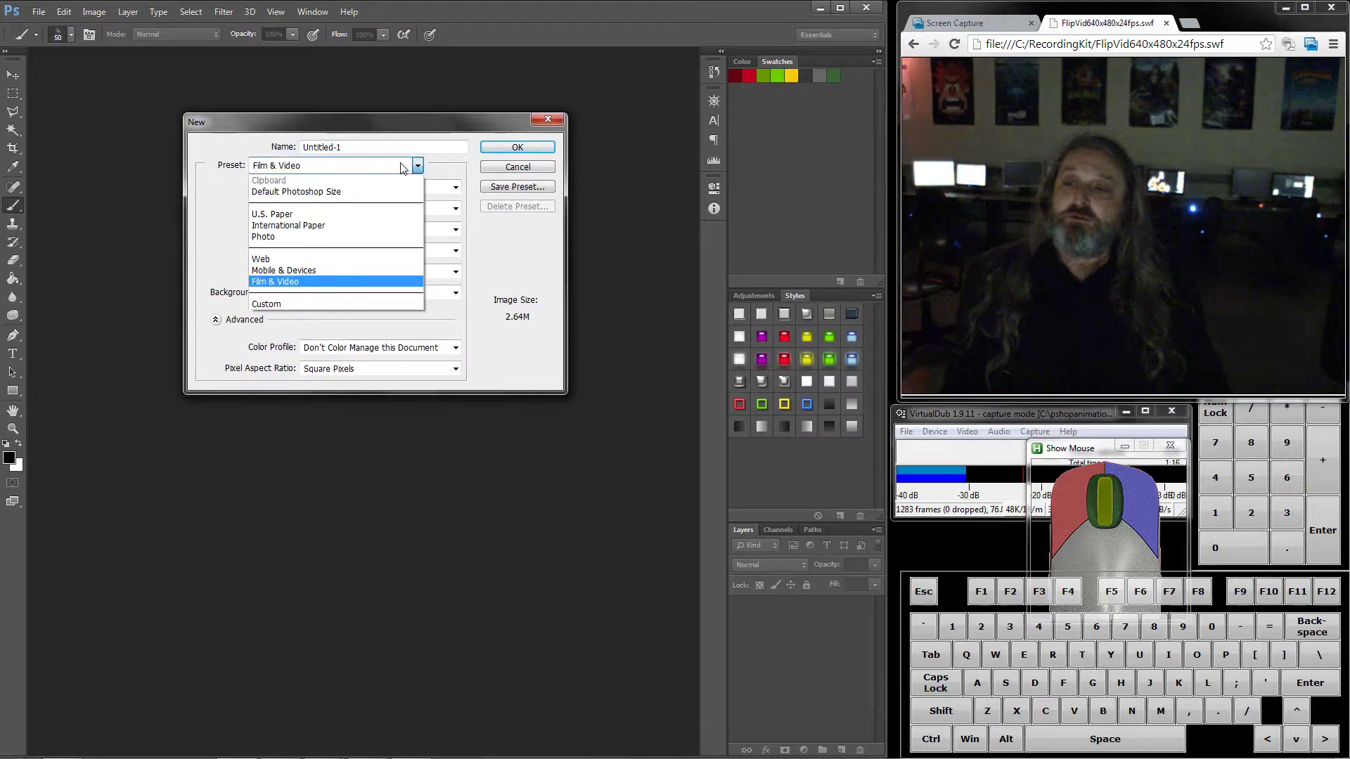
left_click(309, 282)
left_click(443, 190)
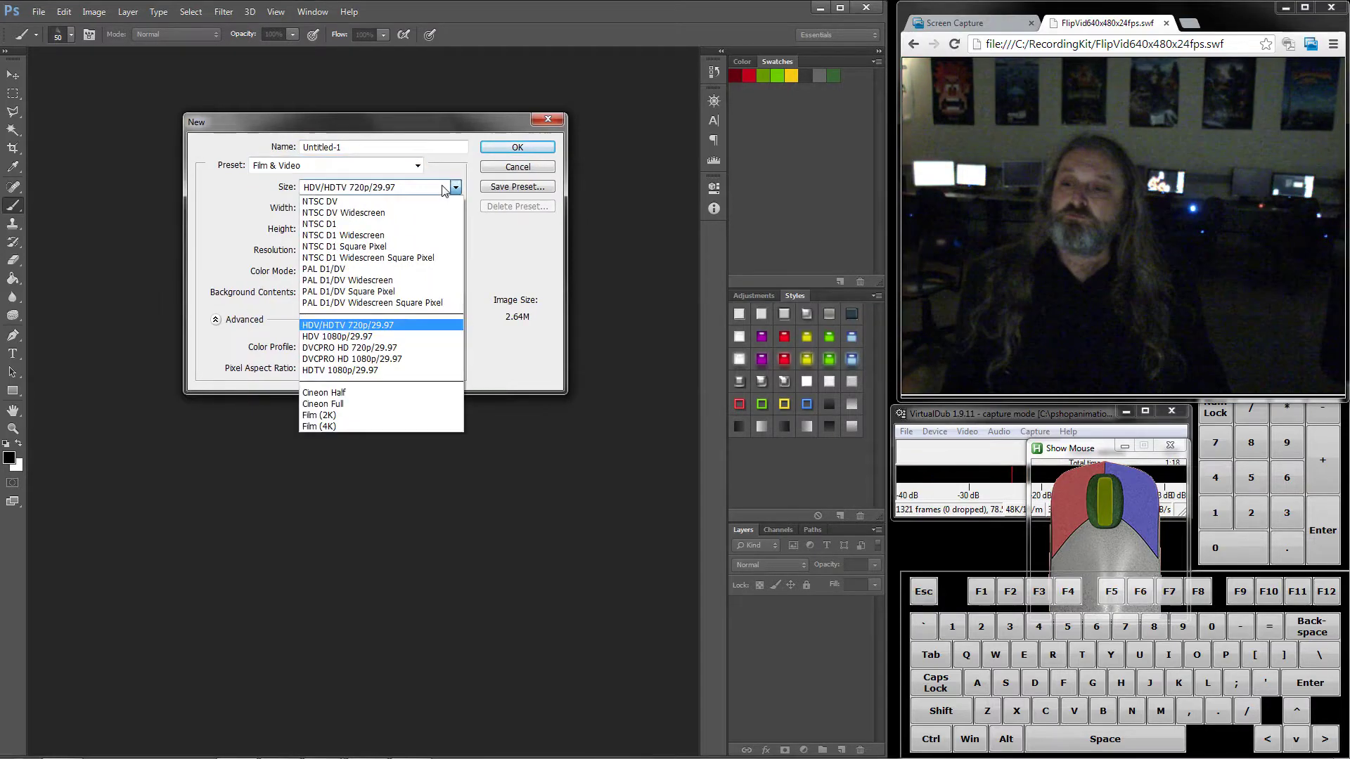
left_click(400, 327)
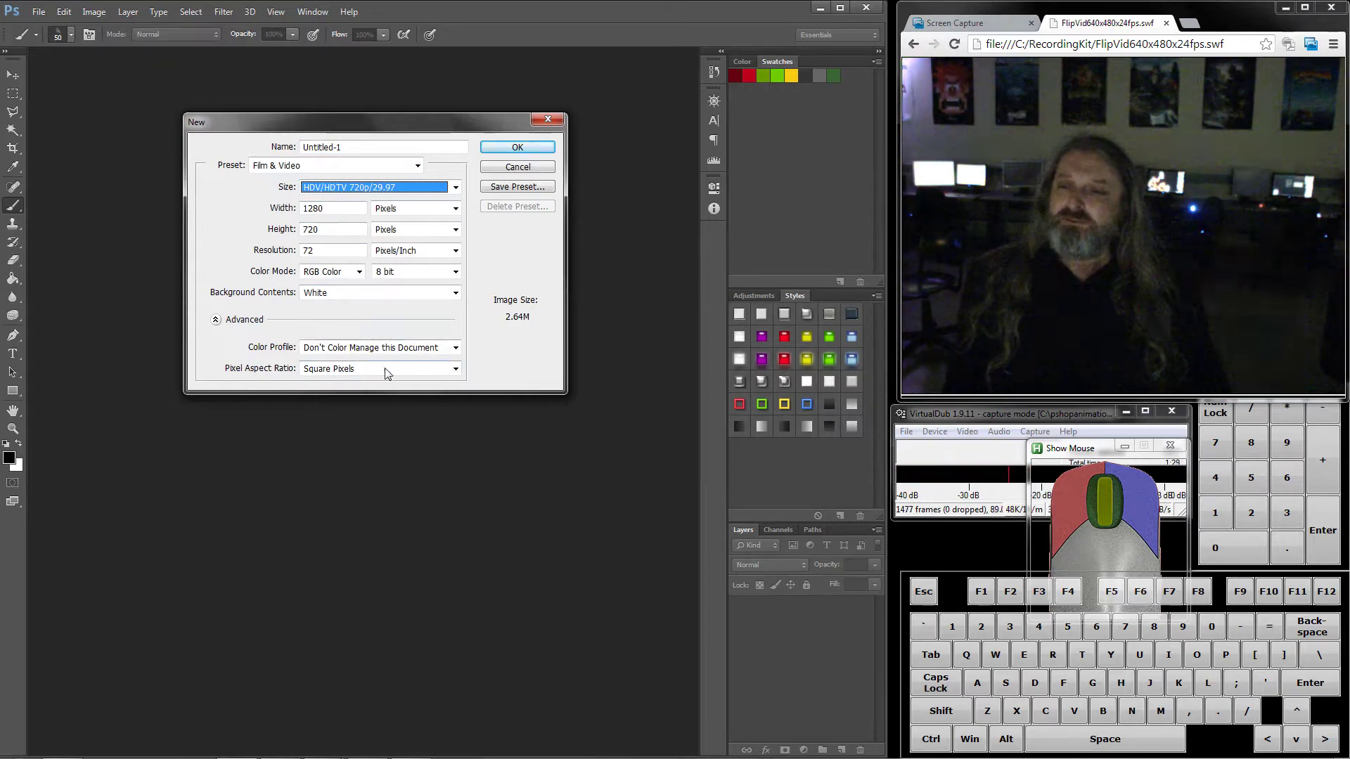
left_click(515, 150)
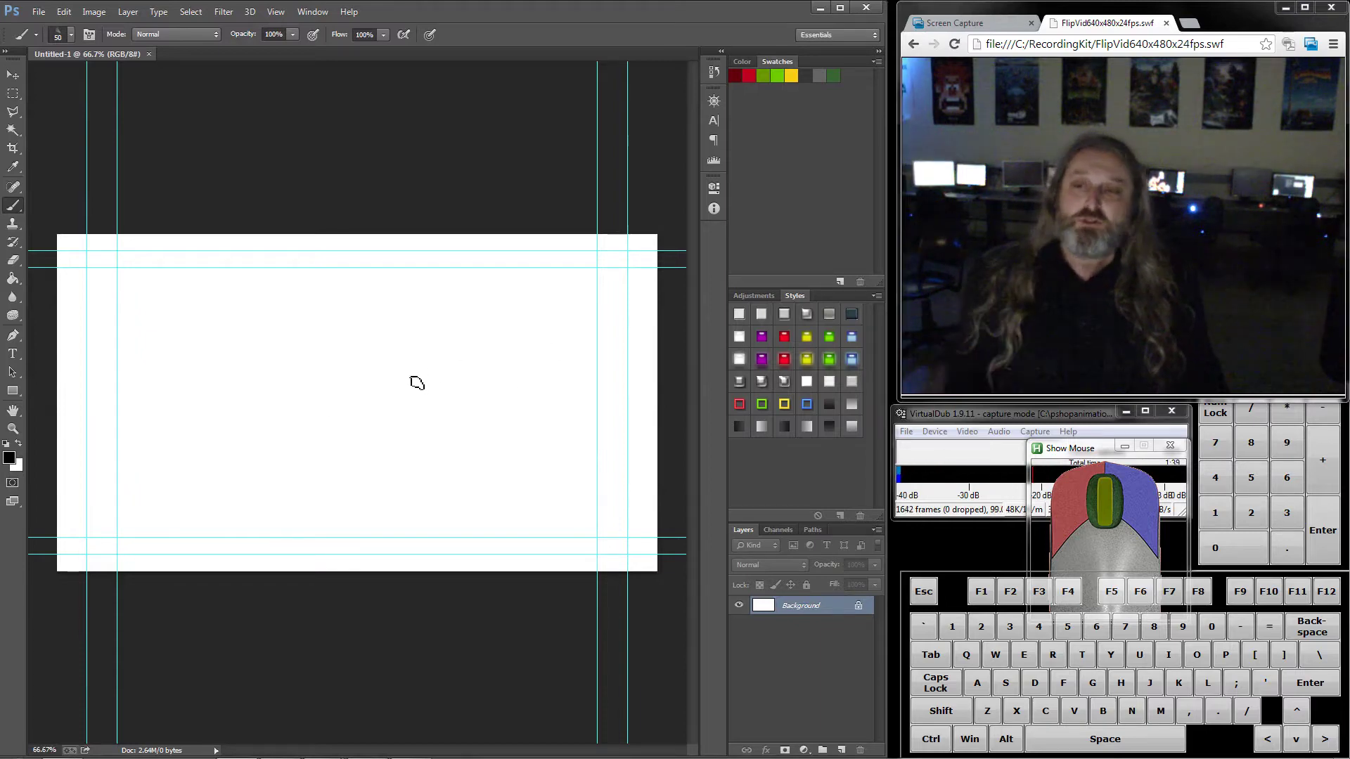
- Hide the safe-area guides by turning Extras off, and show them again by turning Extras back on
left_click(304, 15)
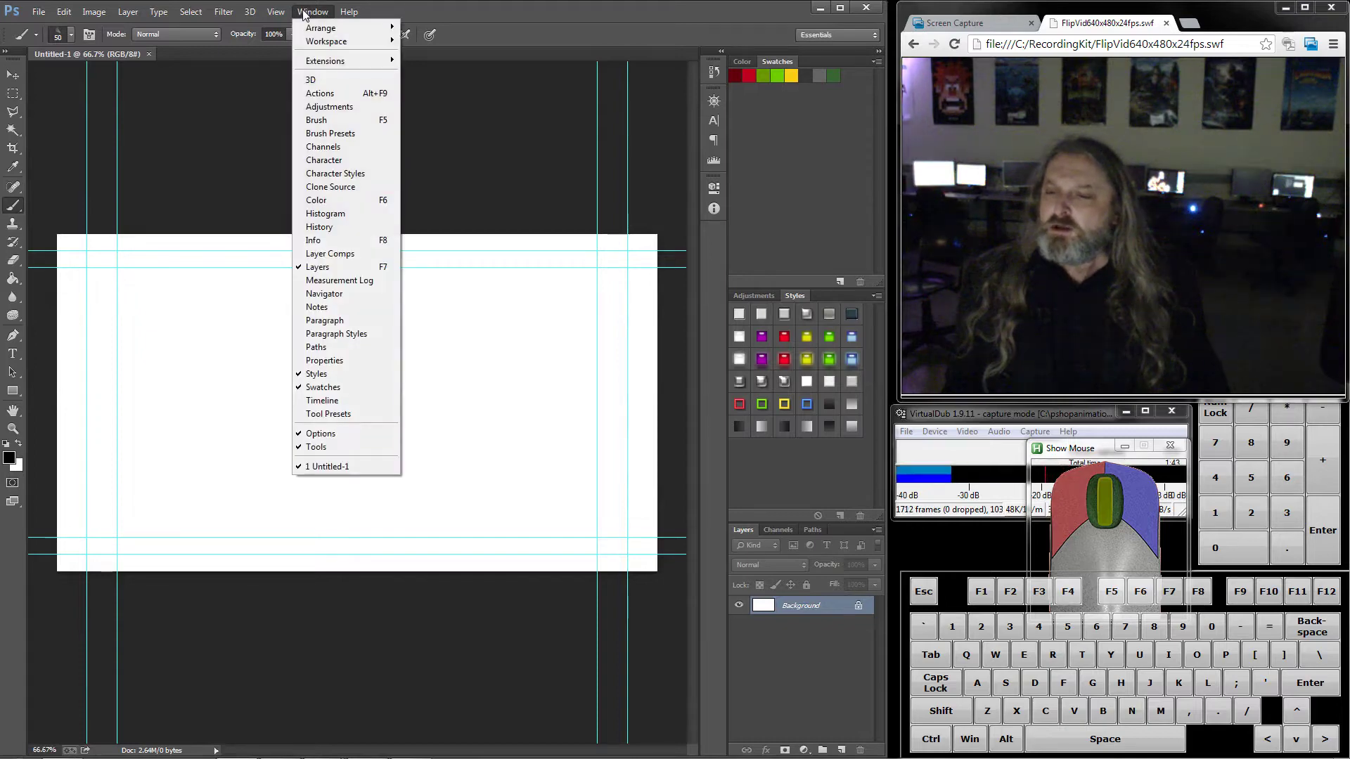
left_click(305, 14)
left_click(266, 14)
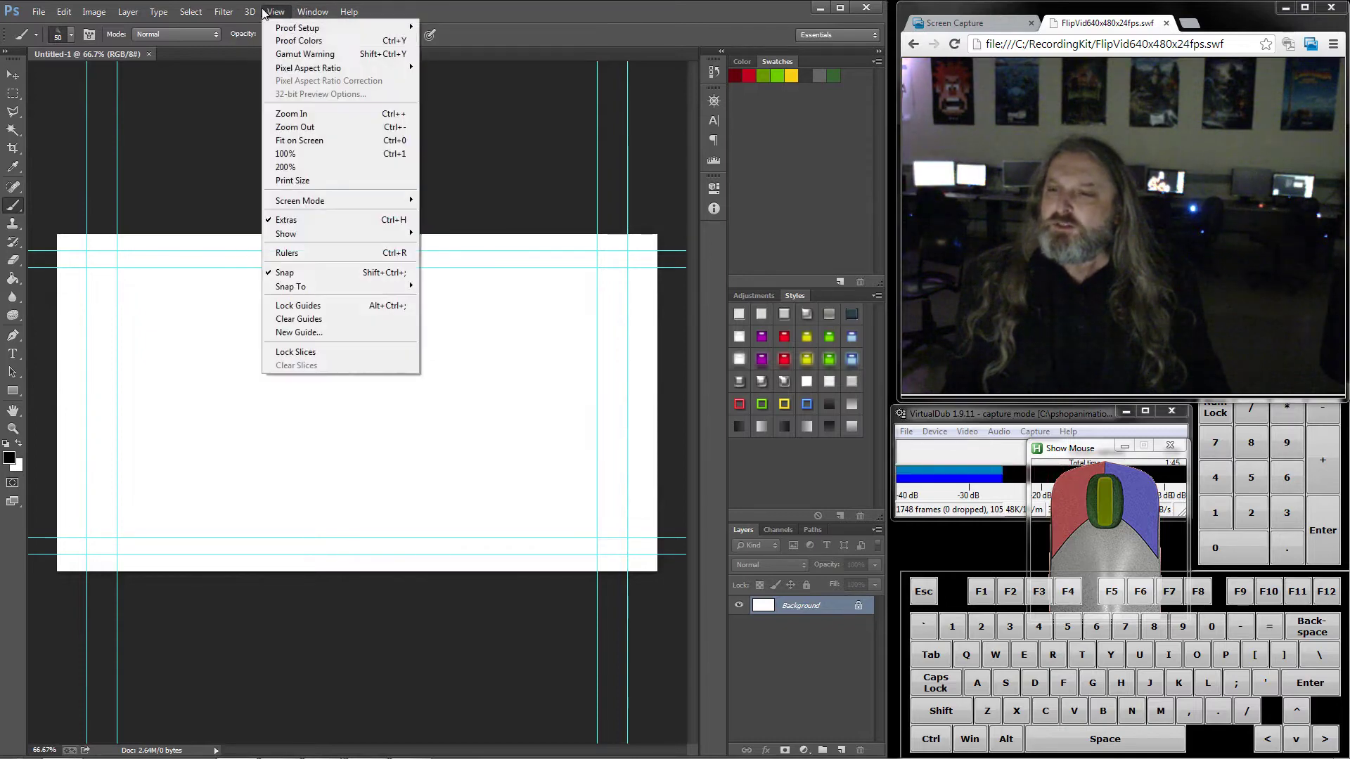
left_click(277, 222)
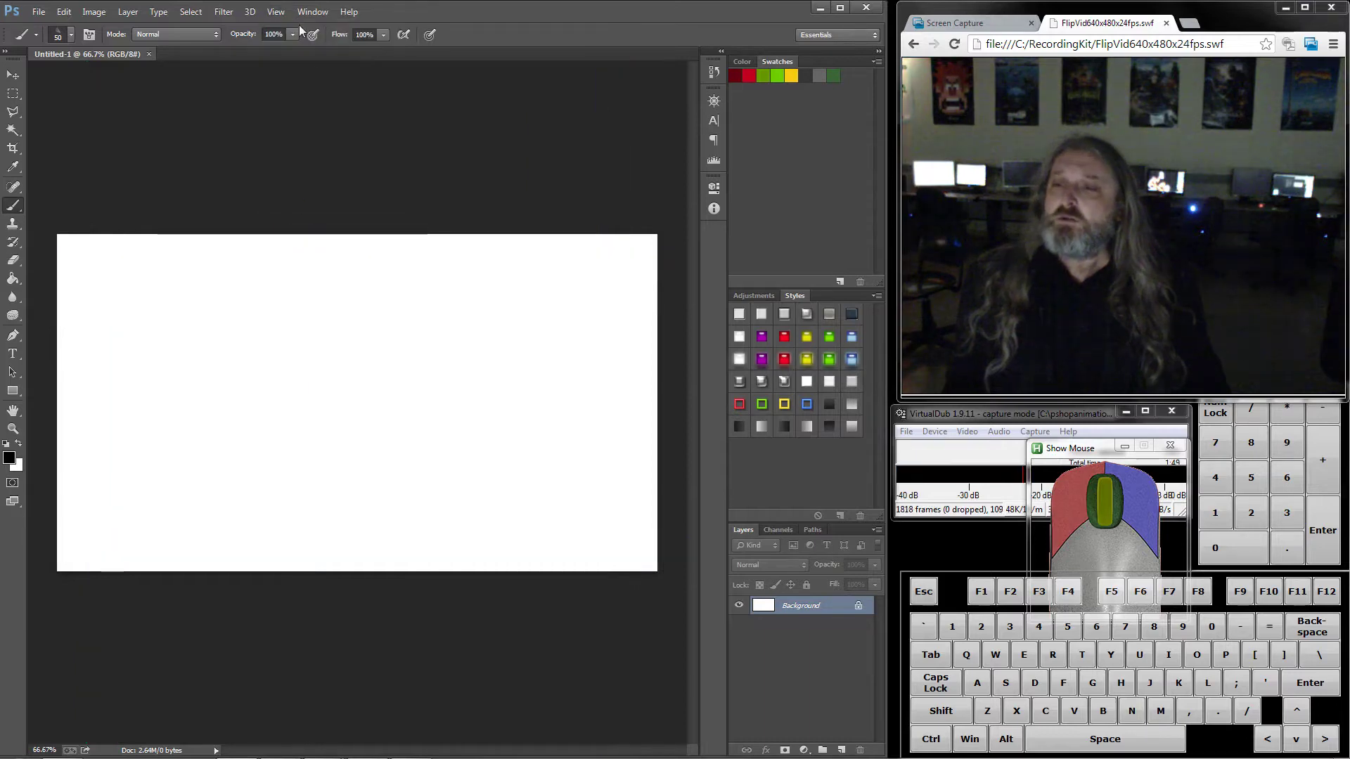
left_click(279, 14)
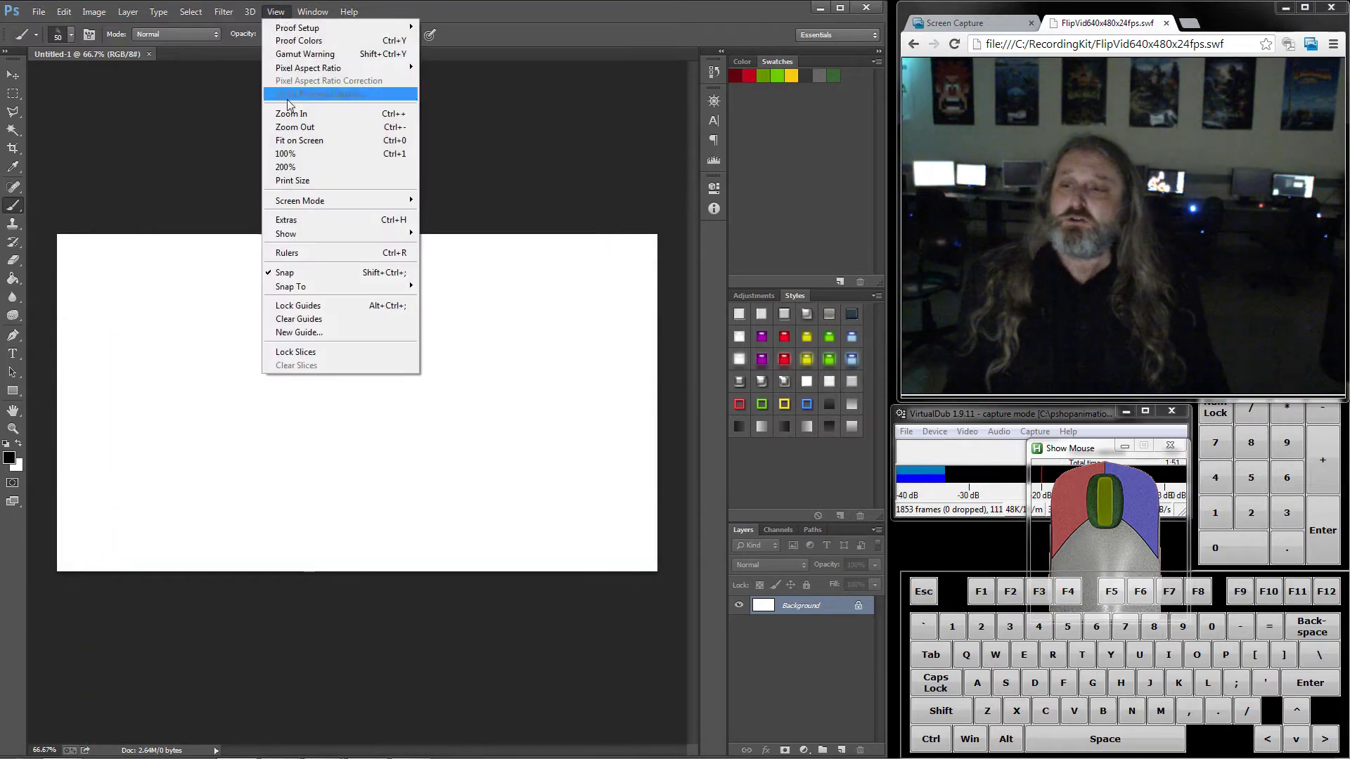
left_click(285, 221)
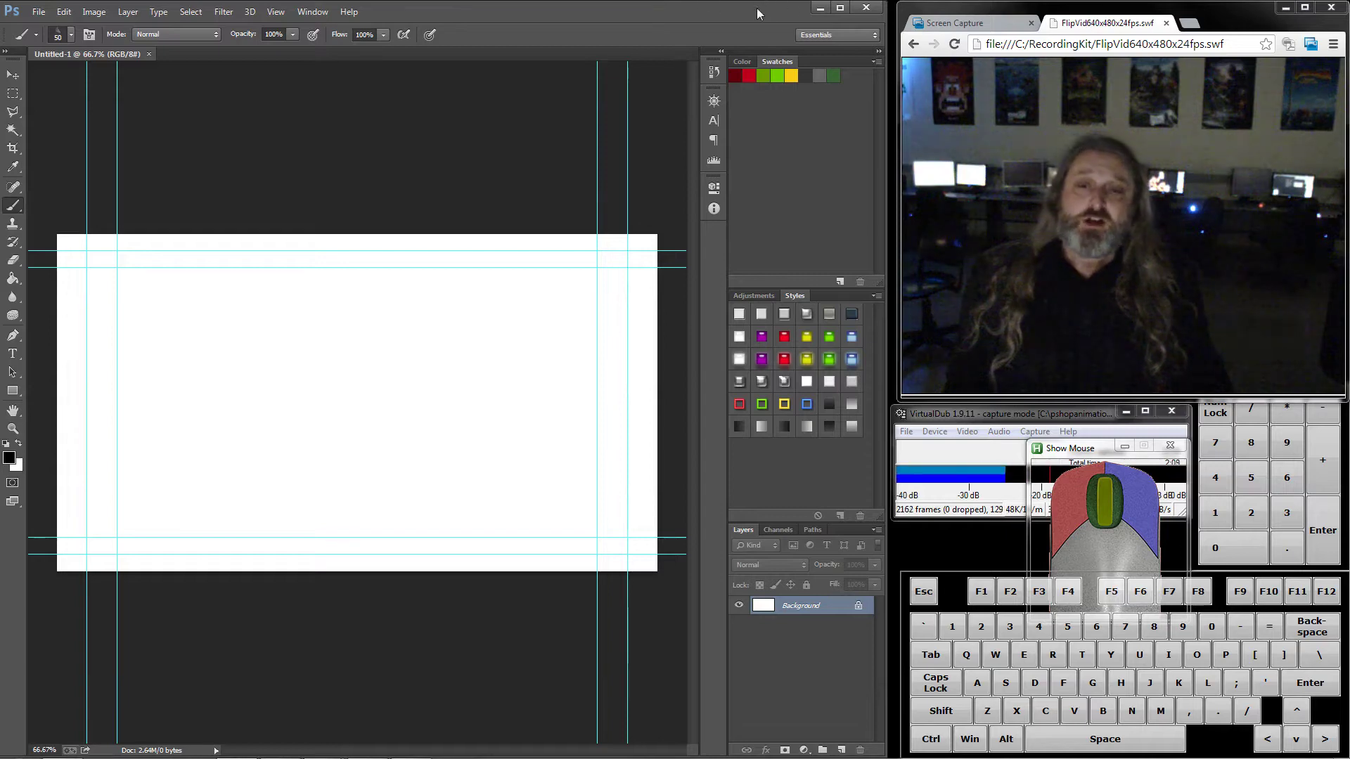
- Switch to the Motion workspace and add a new blank video layer above the background
left_click(845, 37)
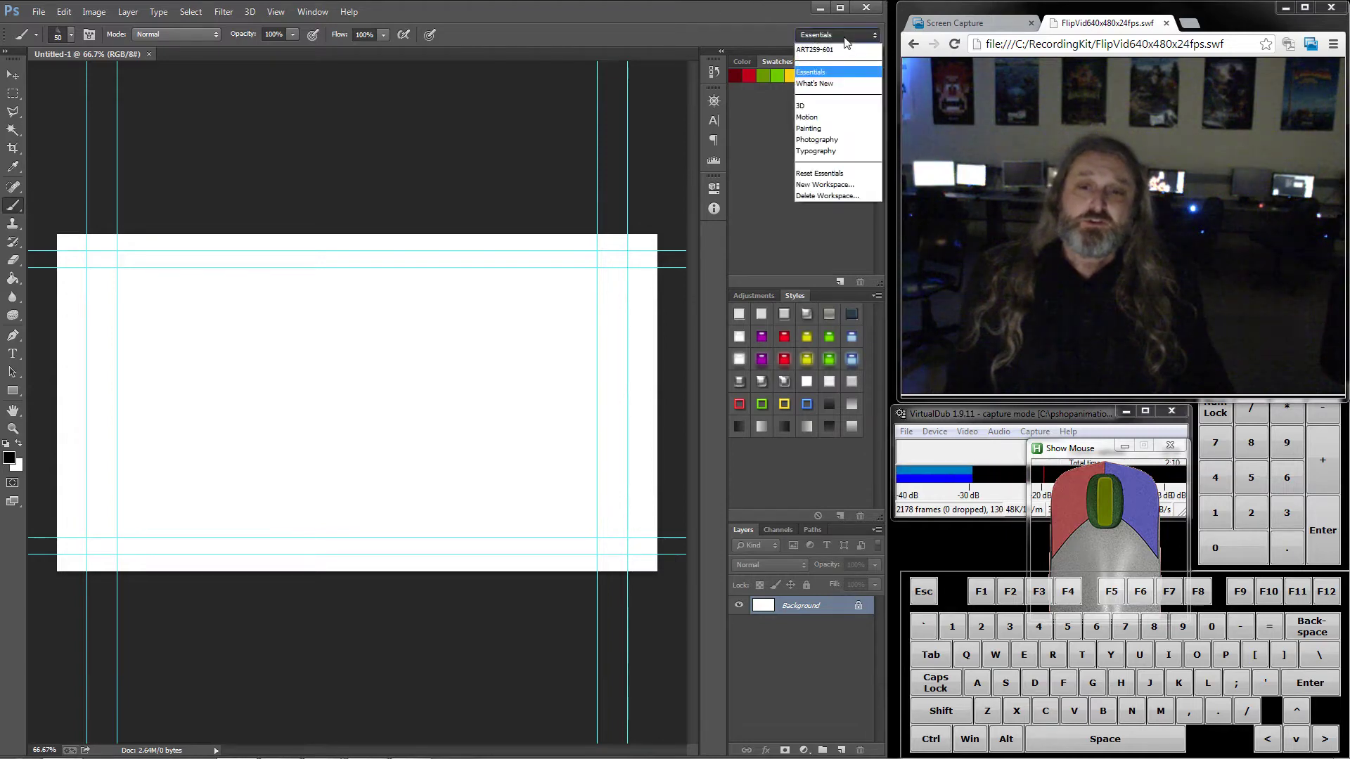
left_click(840, 117)
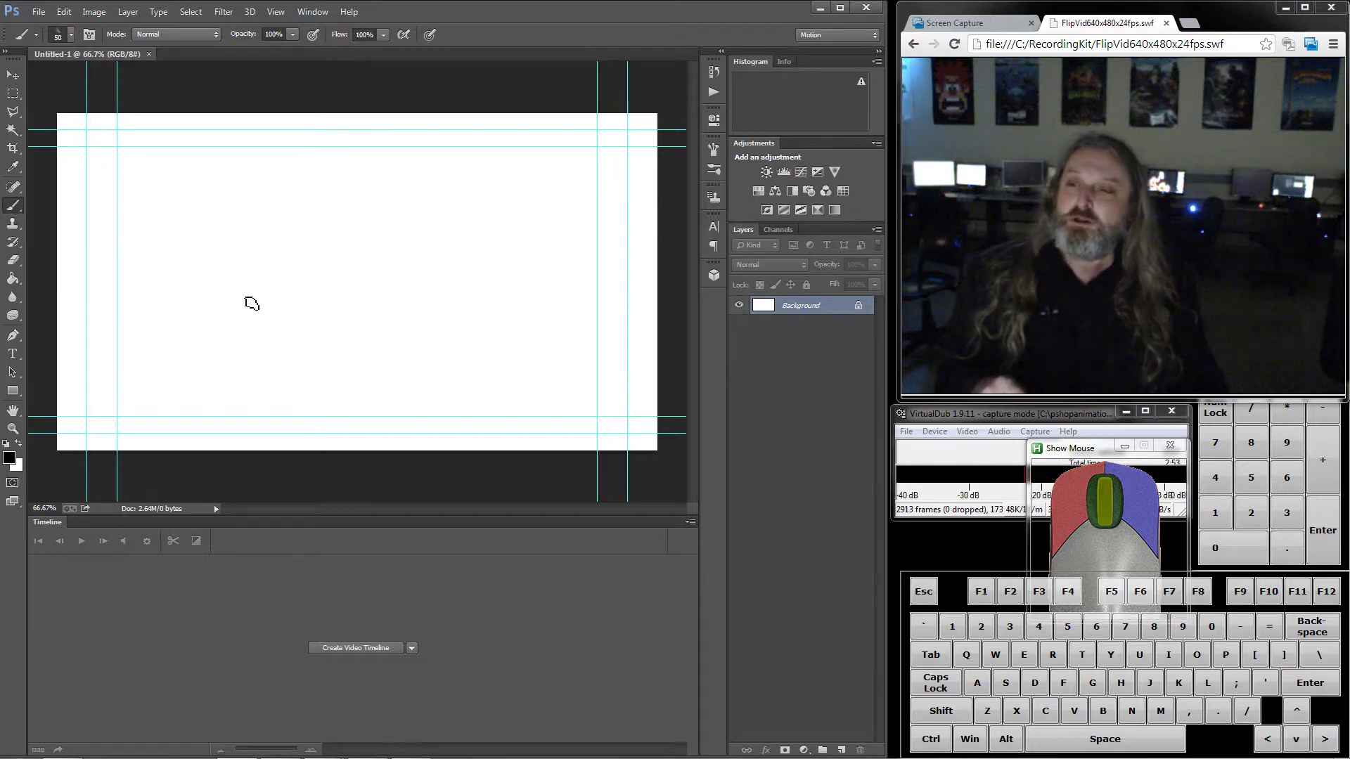
left_click(127, 12)
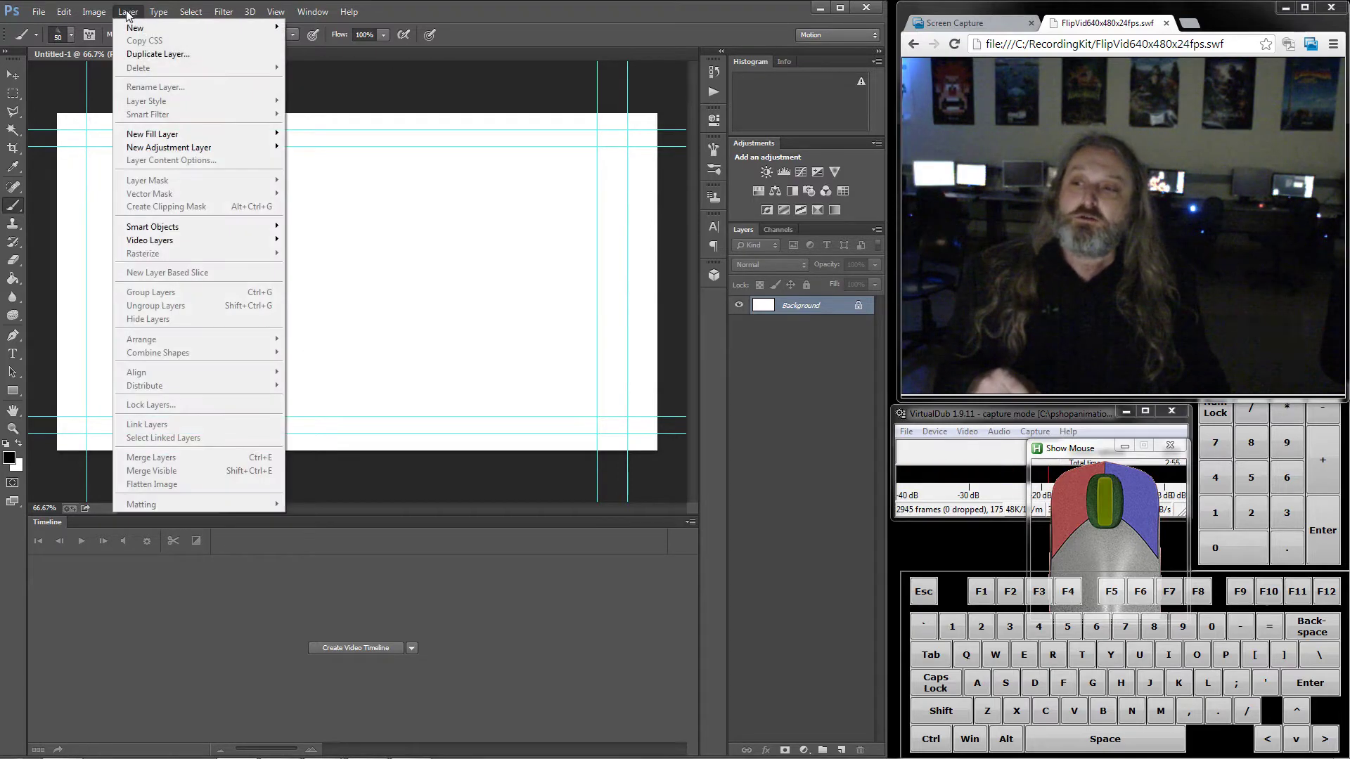
mouse_move(169, 241)
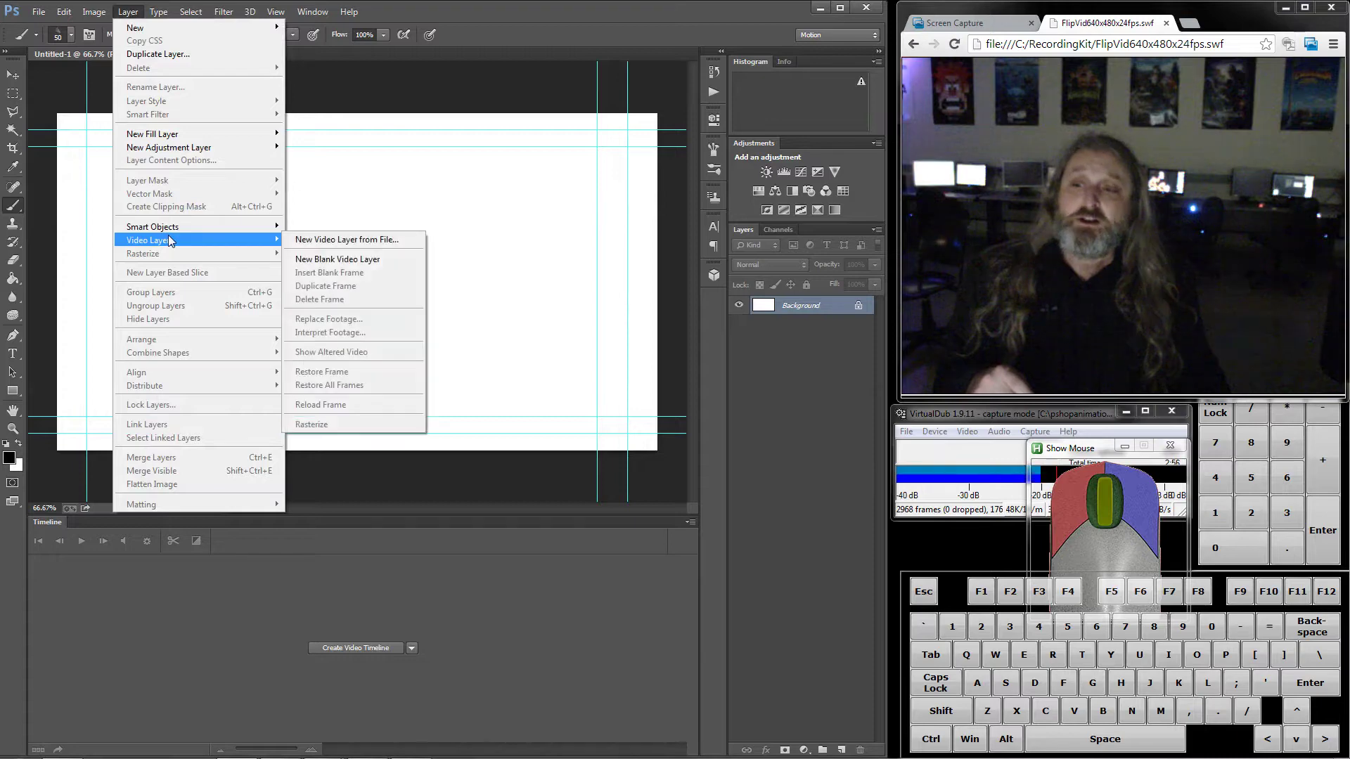
left_click(353, 259)
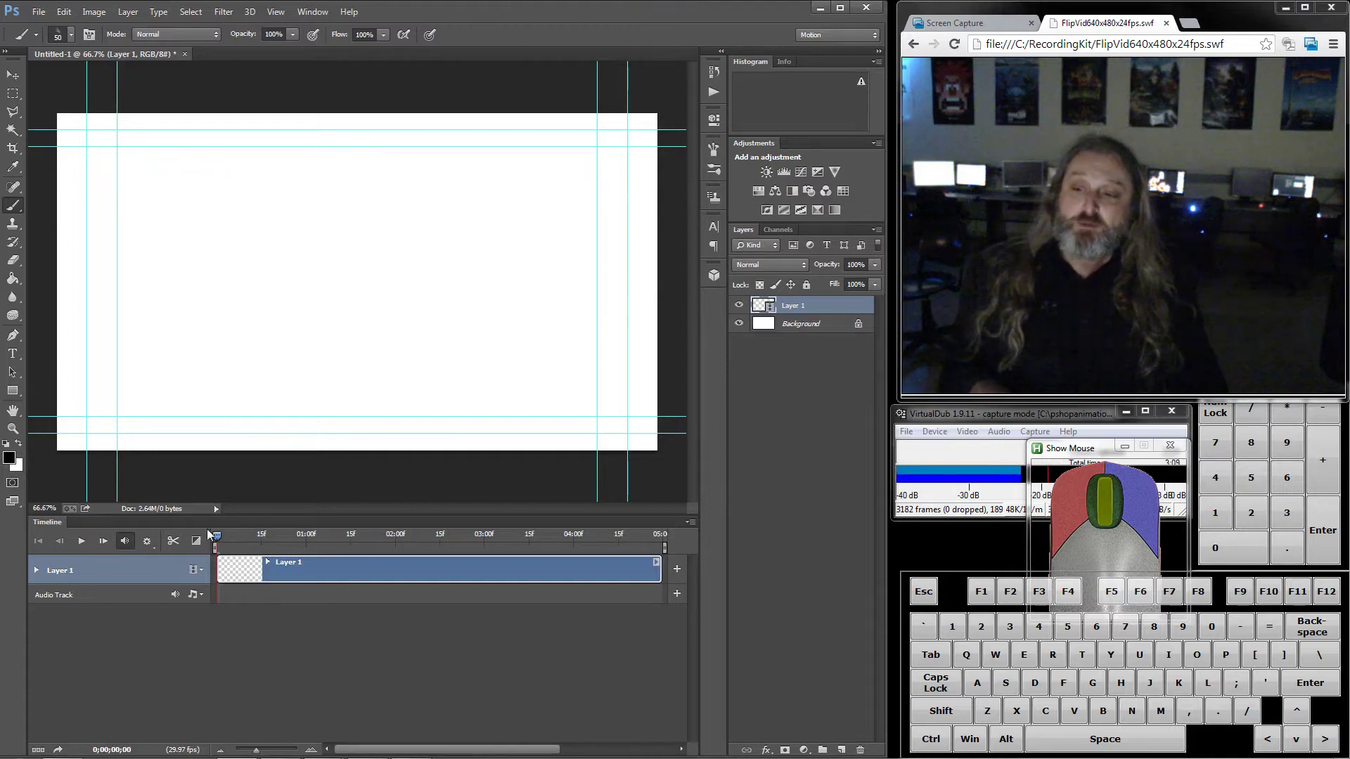
- Scrub the playhead along the video layer's clip and return it to the start of the timeline
left_click_drag(217, 539, 490, 549)
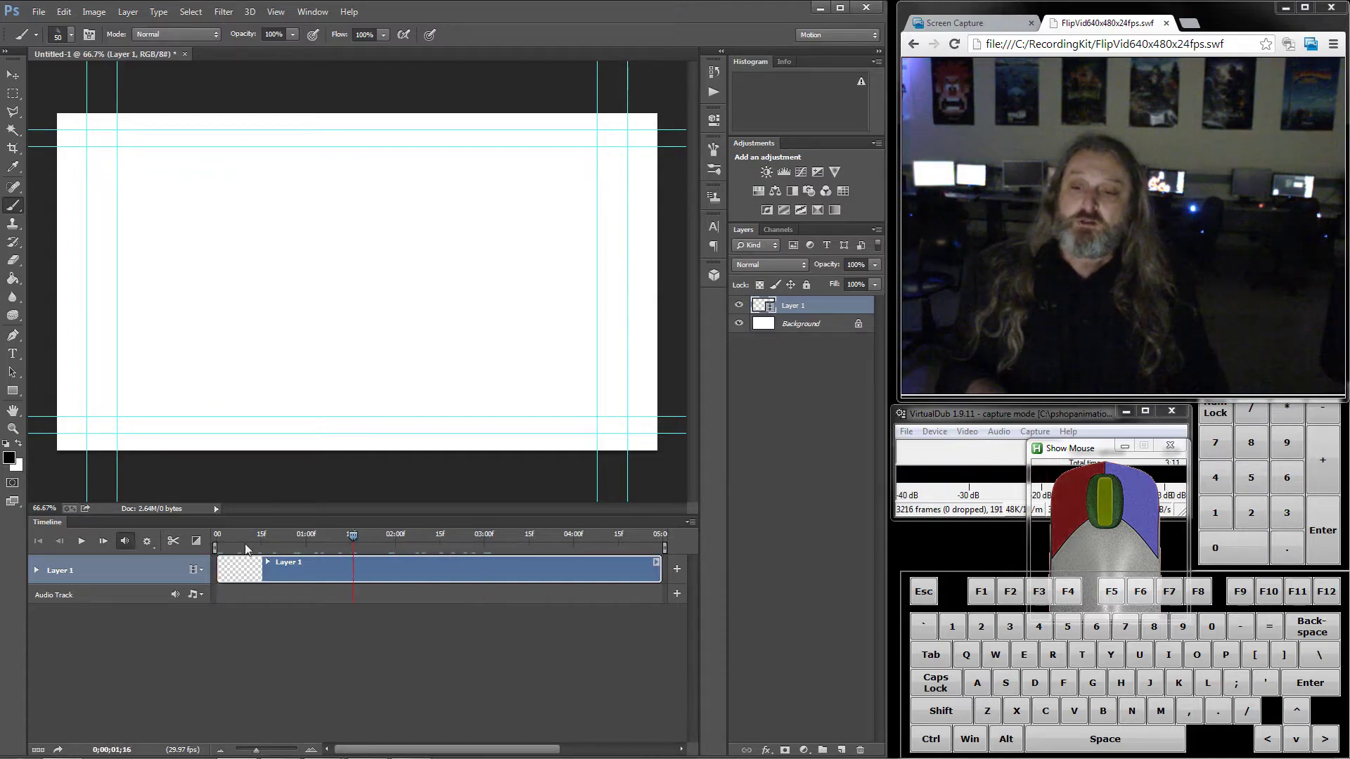
left_click(222, 538)
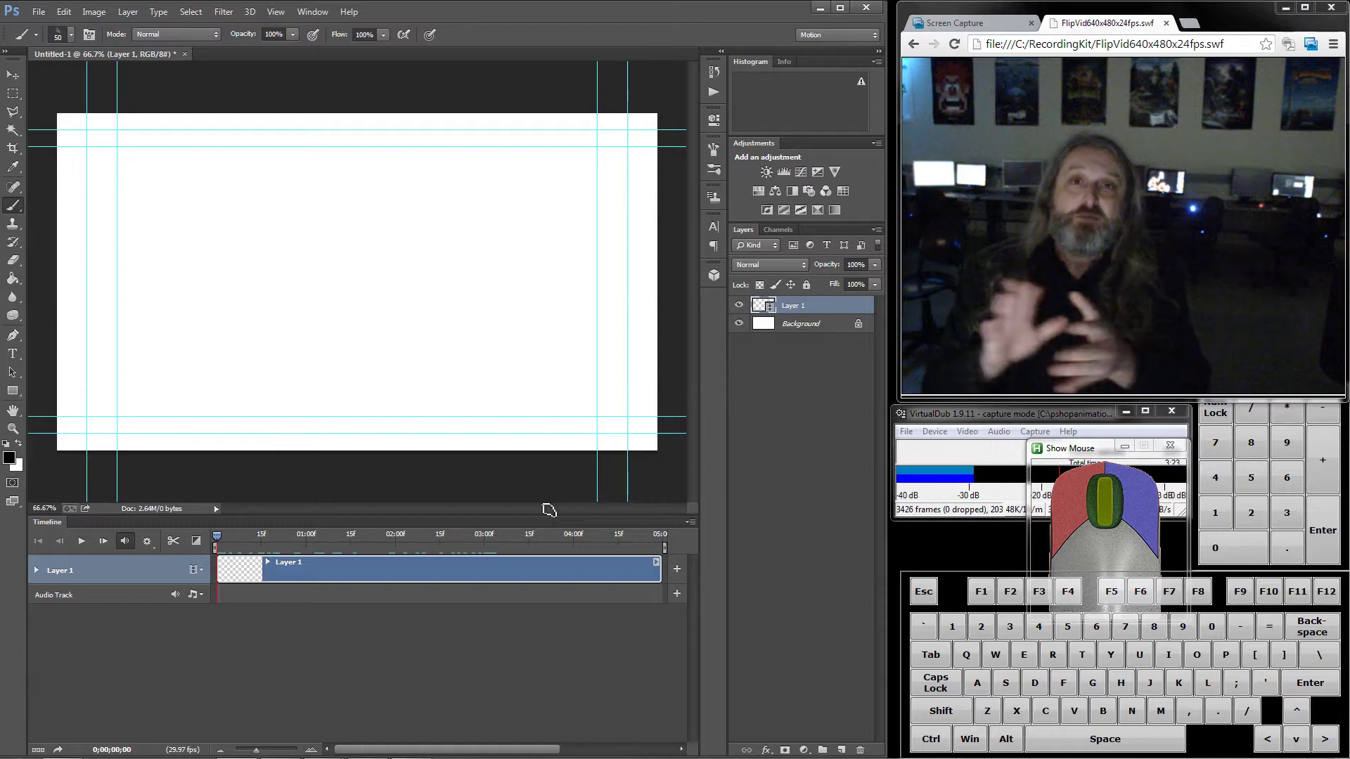
- Turn the timeline's Enable Timeline Shortcut Keys option off and back on
left_click(687, 522)
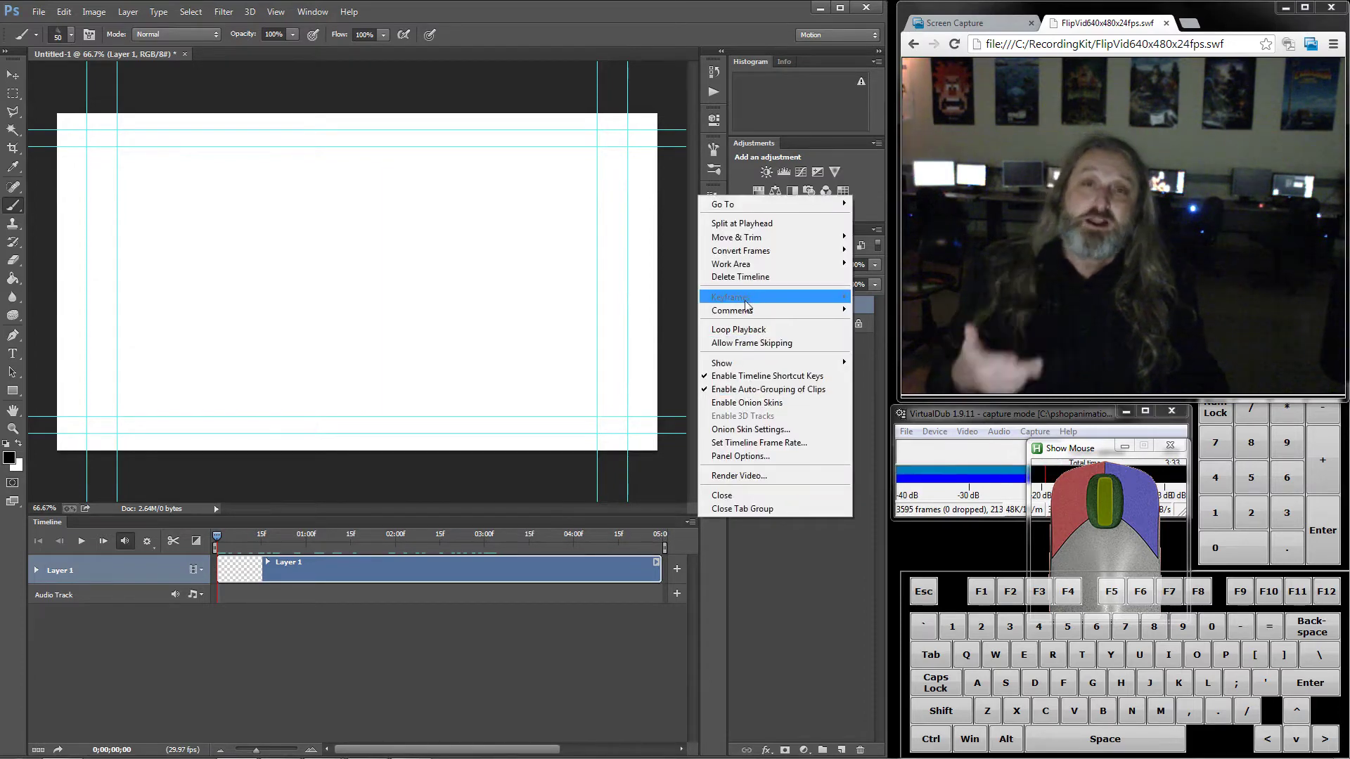
mouse_move(747, 309)
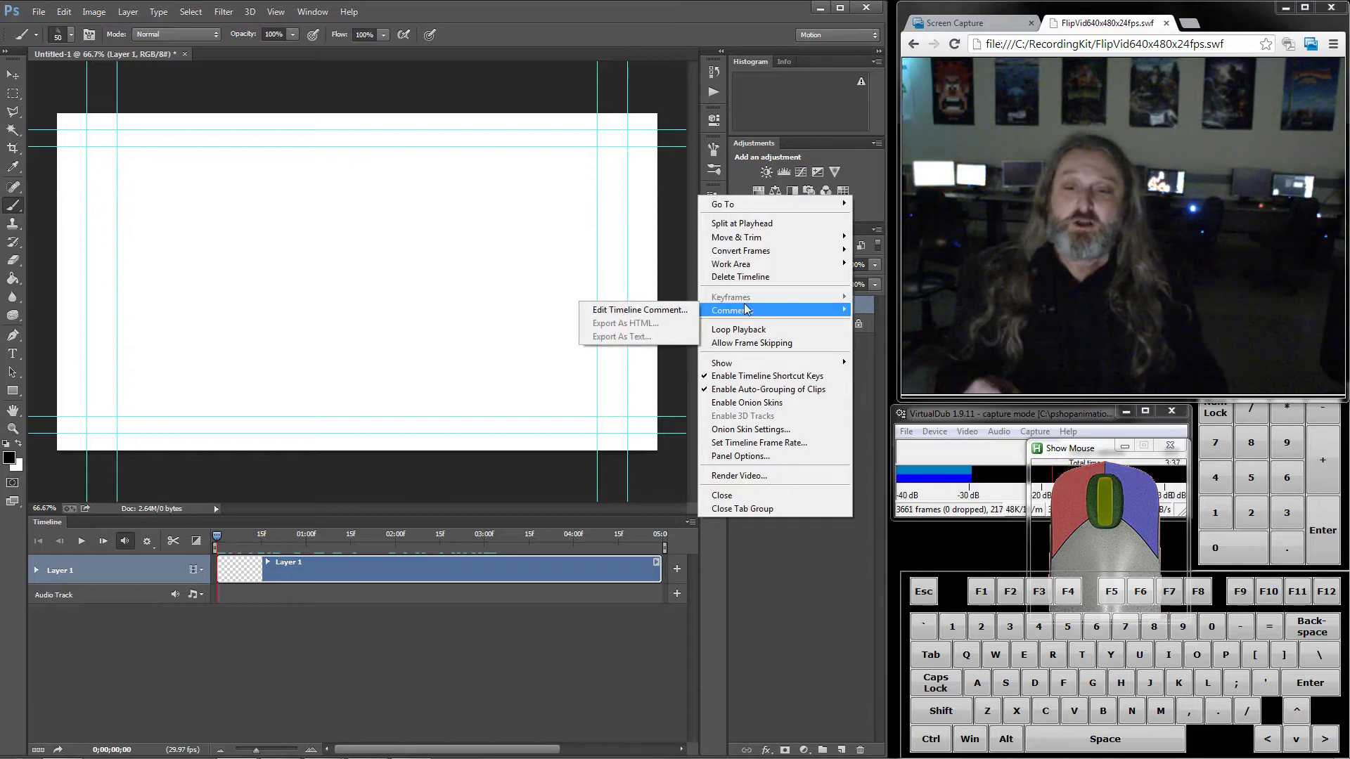
left_click(771, 376)
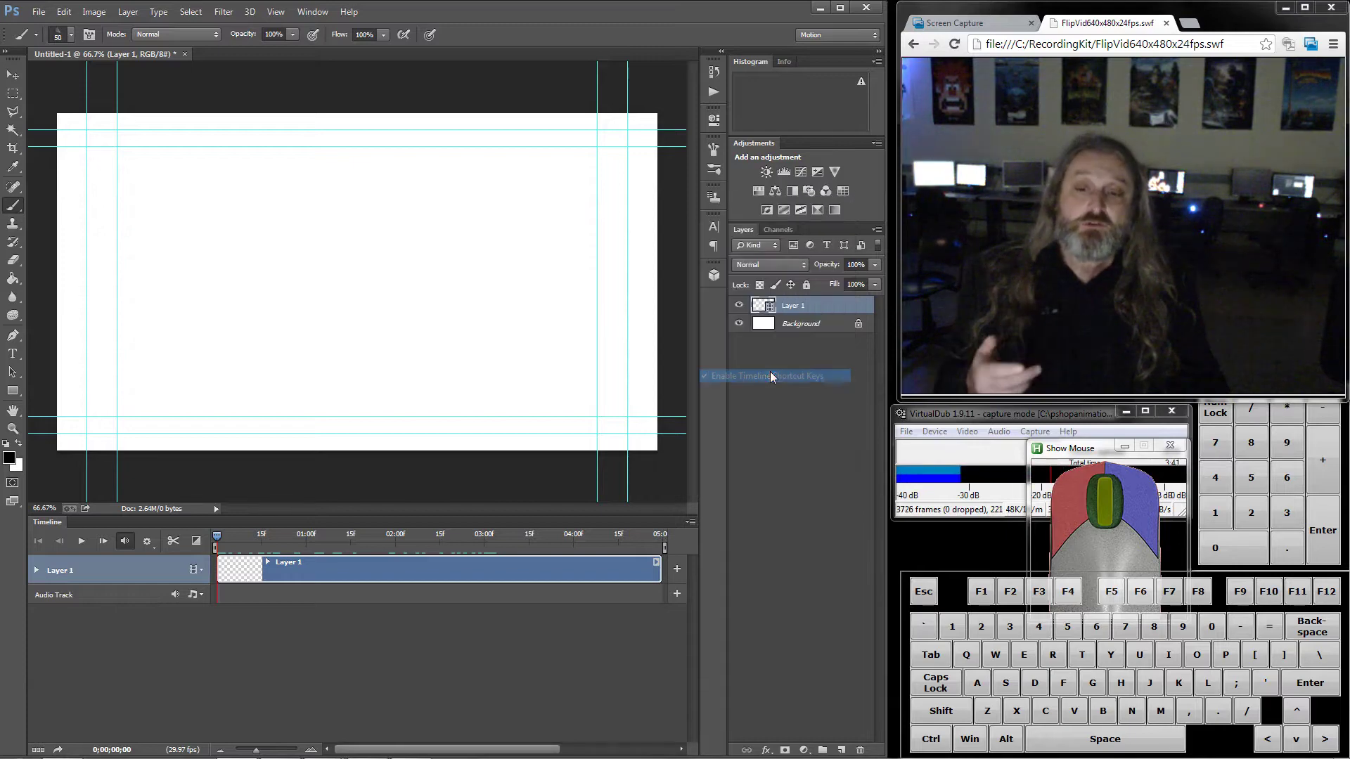
left_click(691, 523)
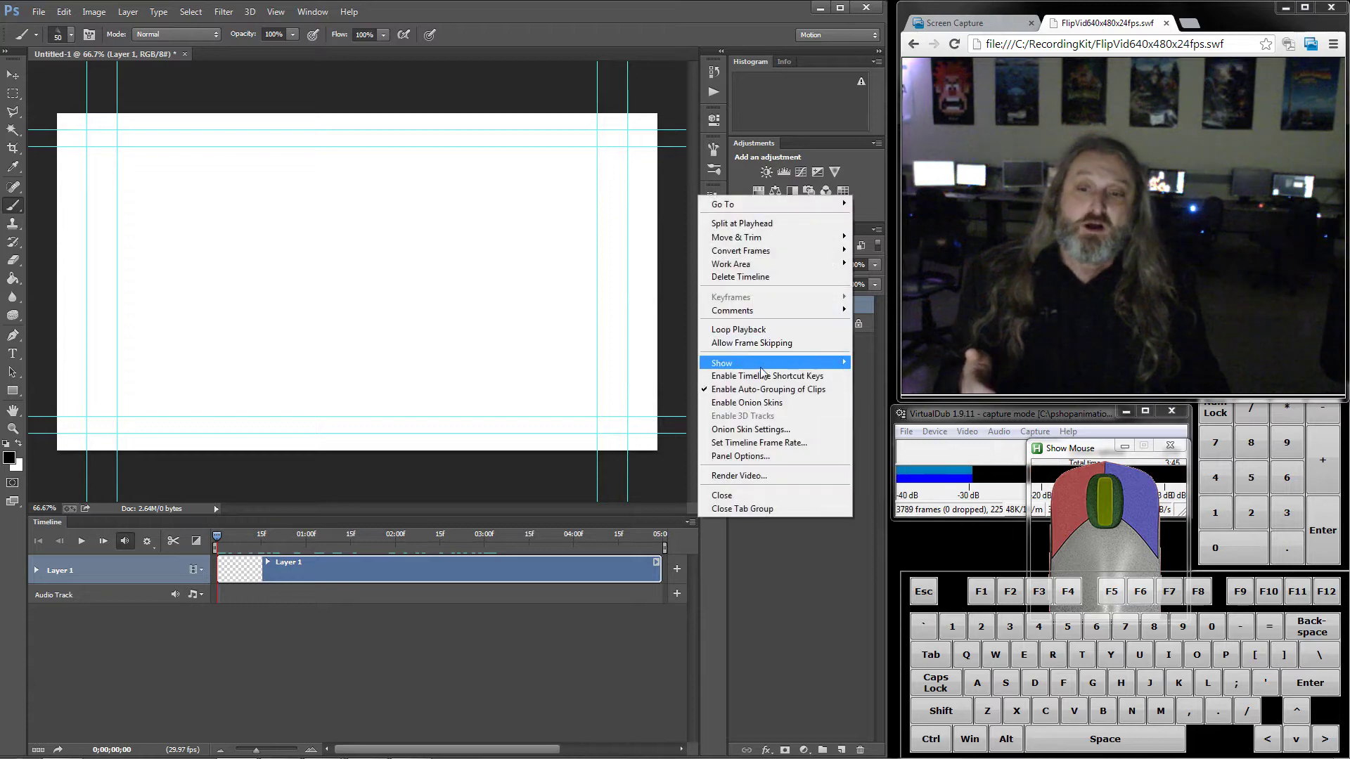
left_click(759, 379)
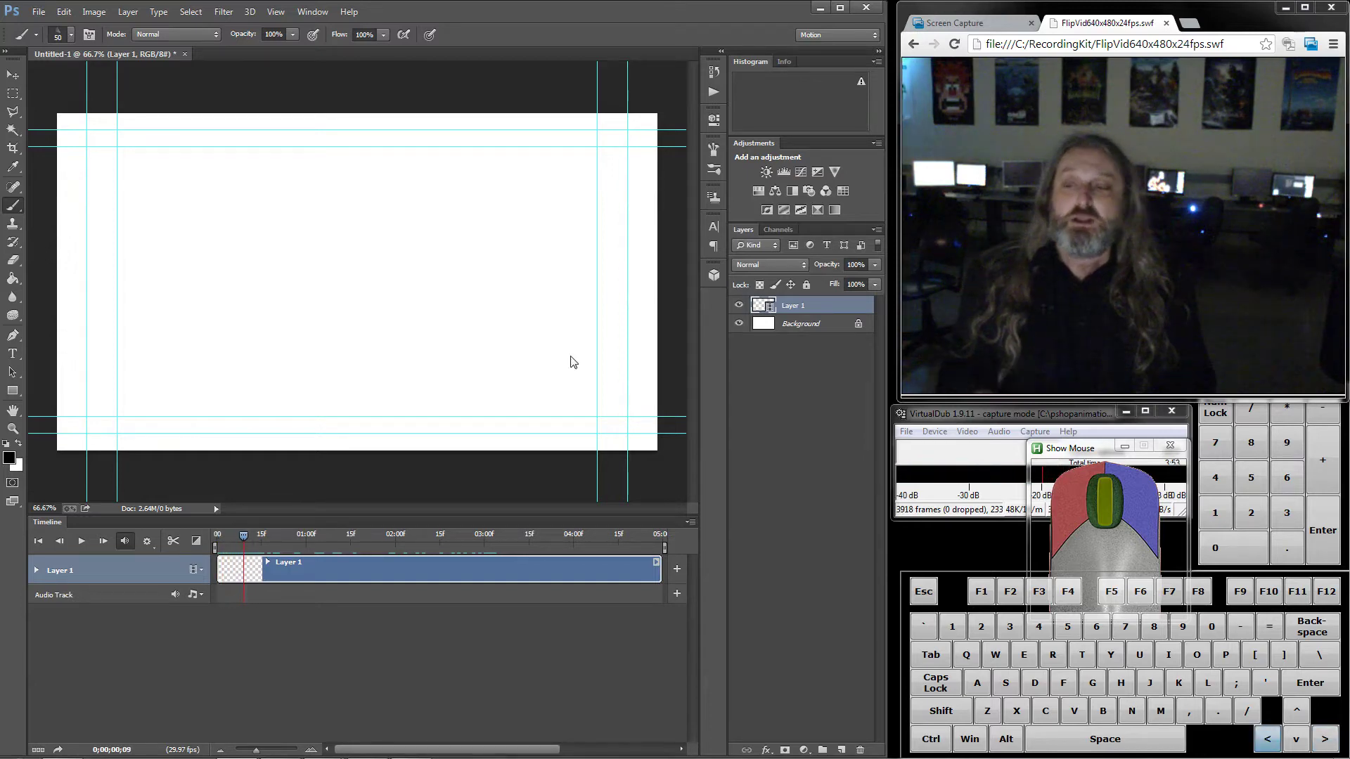
- Step the playhead through the timeline frame by frame and bring it back to the first frame
key("Left")
key("Left")
key("Left")
key("Left")
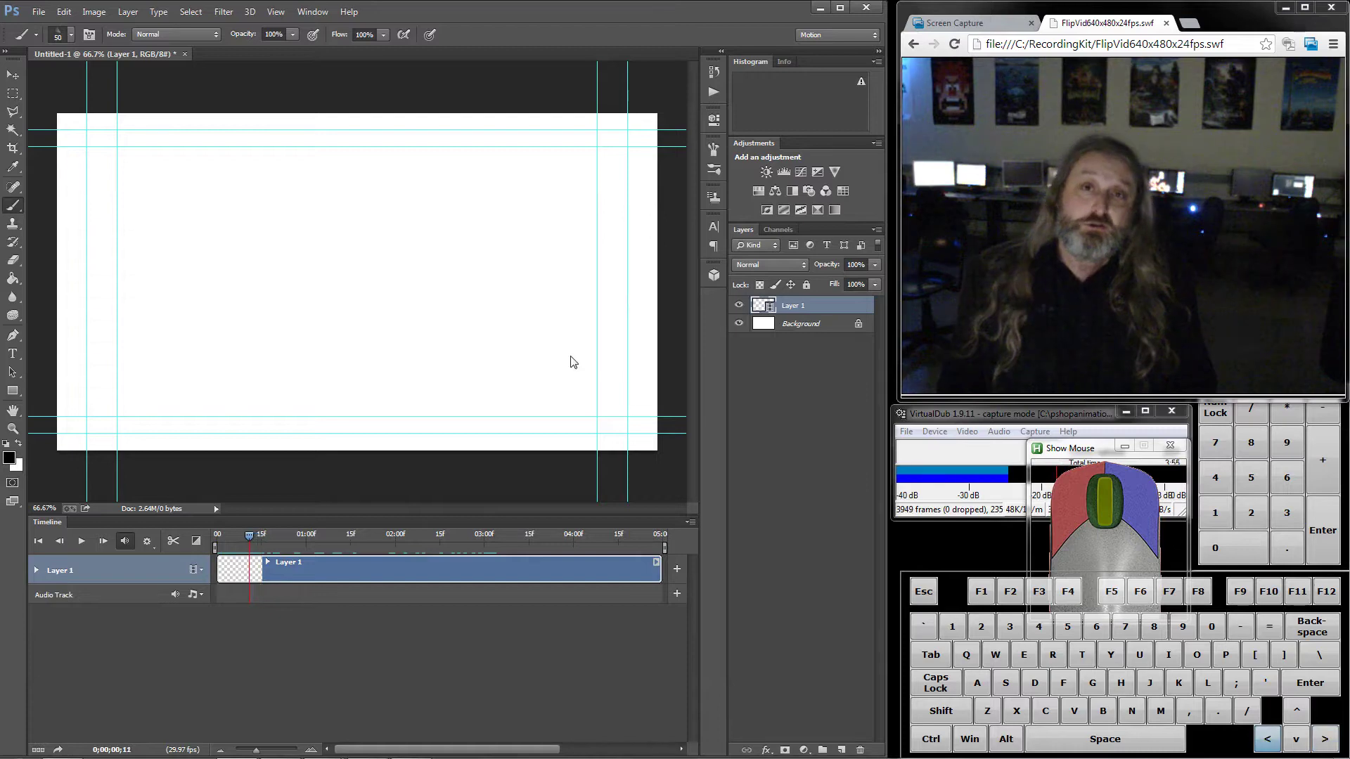
key("Left")
key("Left")
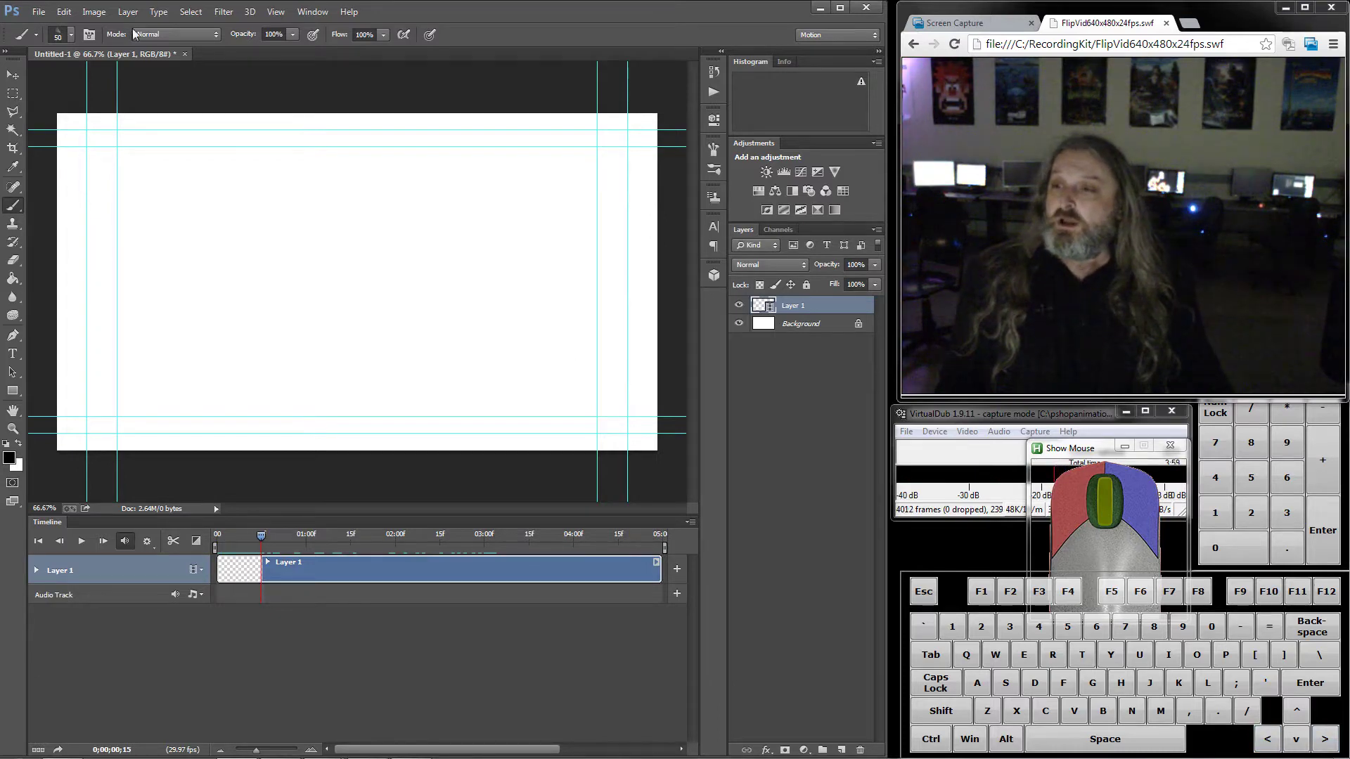
key("Left")
key("Left")
key("Left")
key("Left")
key("Left")
key("Left")
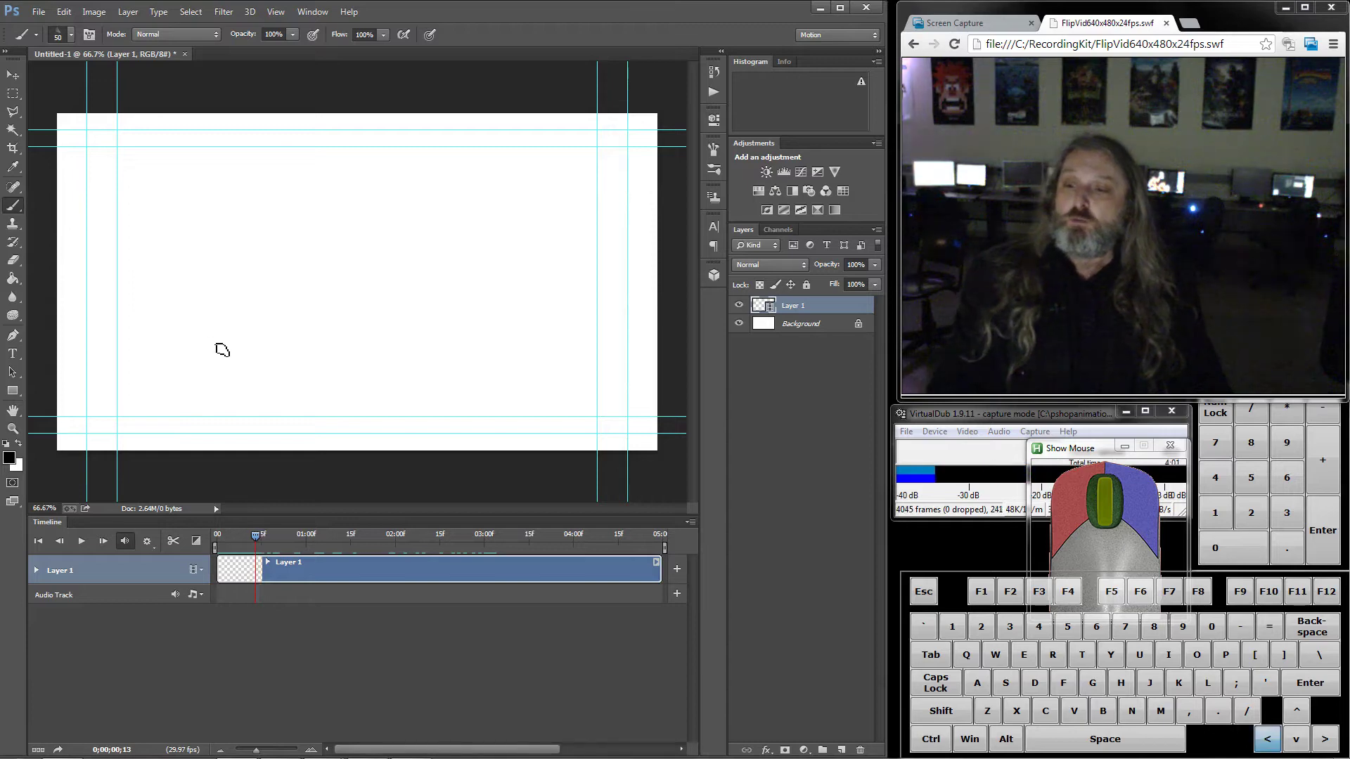
key("Left")
key("Left")
key("Left")
key("Left")
key("Left")
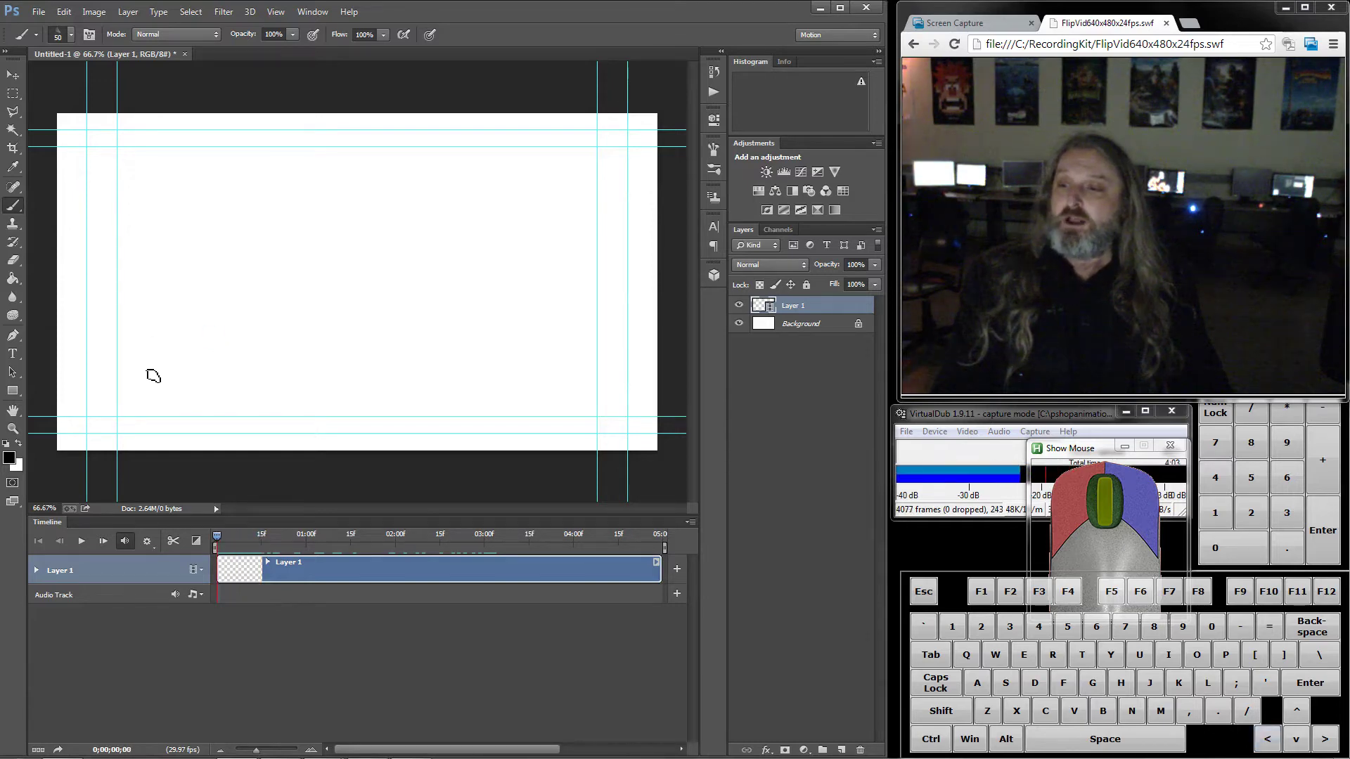
- Paint a curved brush stroke on the video layer's first frame, rising from the lower-left guides, and advance one frame
left_click_drag(126, 367, 225, 260)
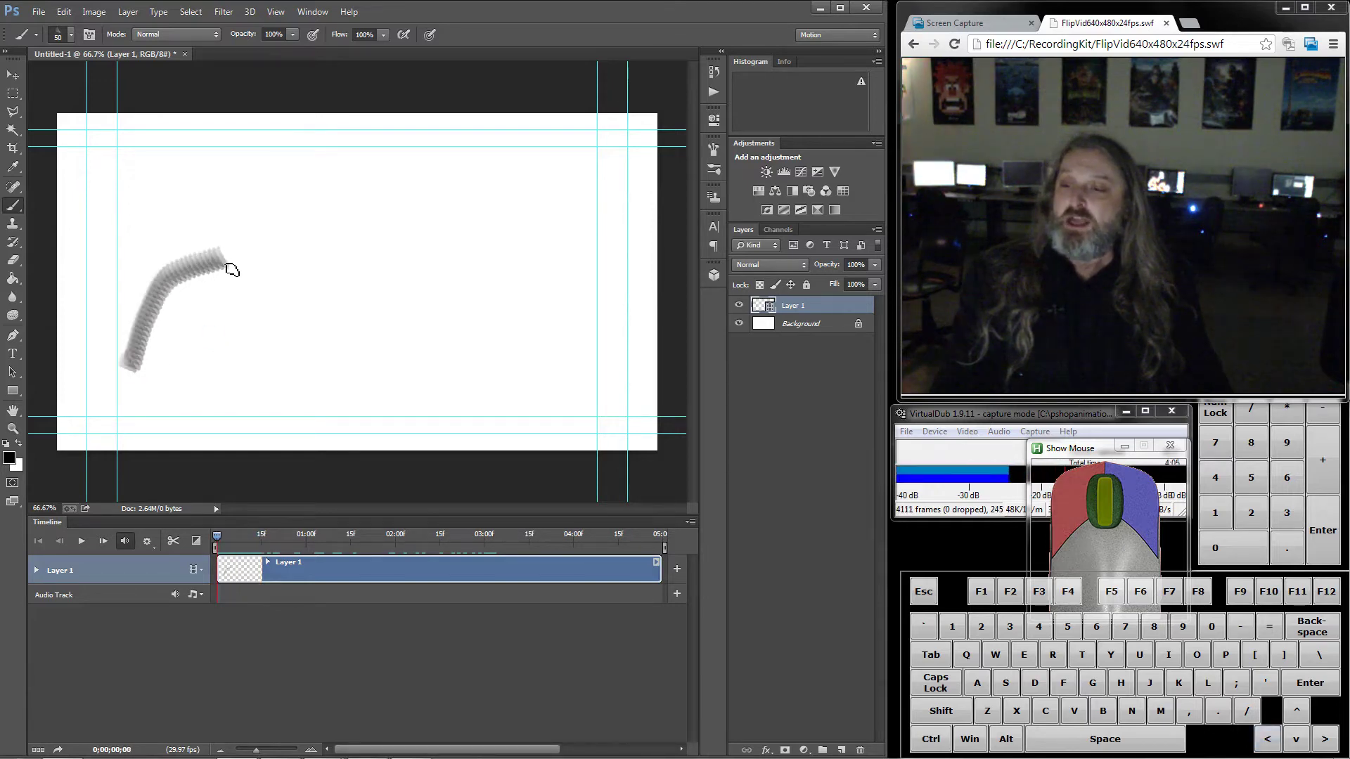
key("Right")
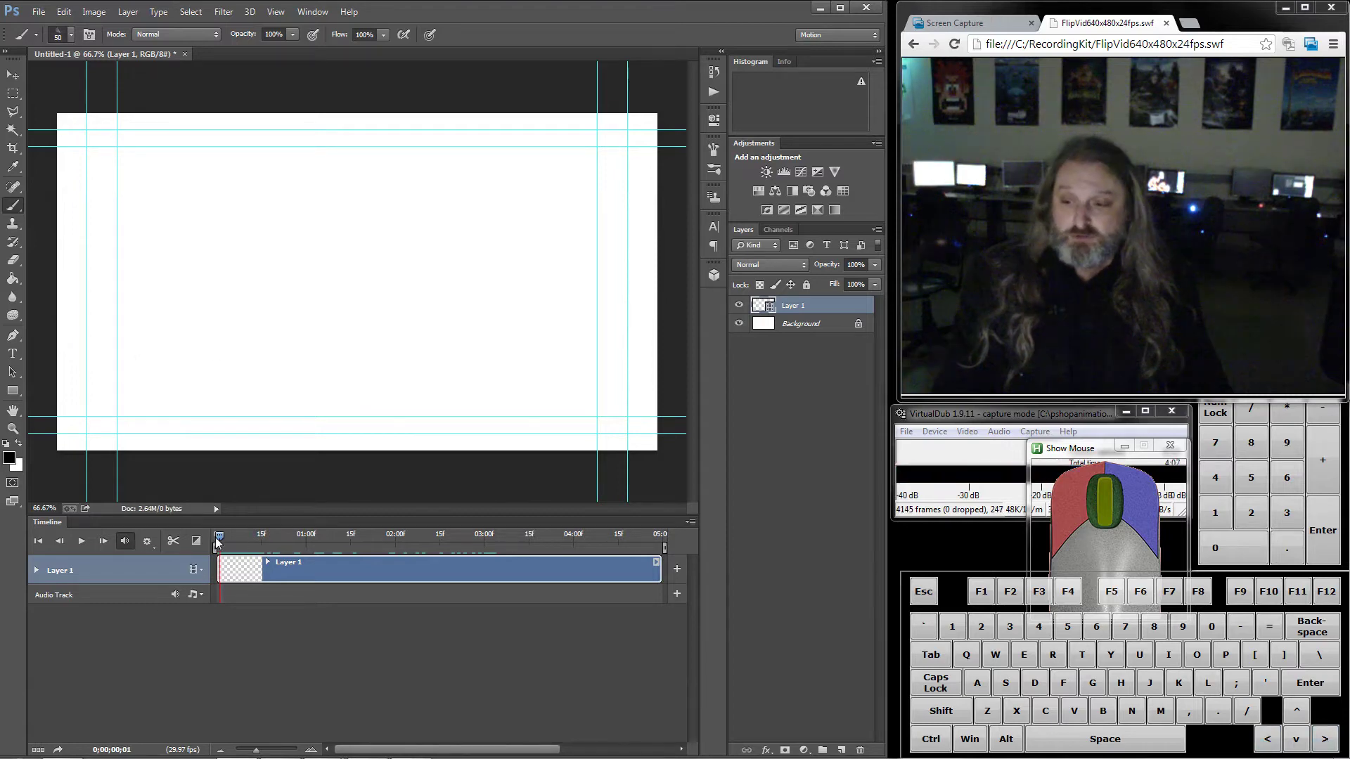
- Paint a brush stroke on each of the next frames, bending progressively lower until it lies nearly flat along the lower guides
left_click_drag(161, 405, 256, 288)
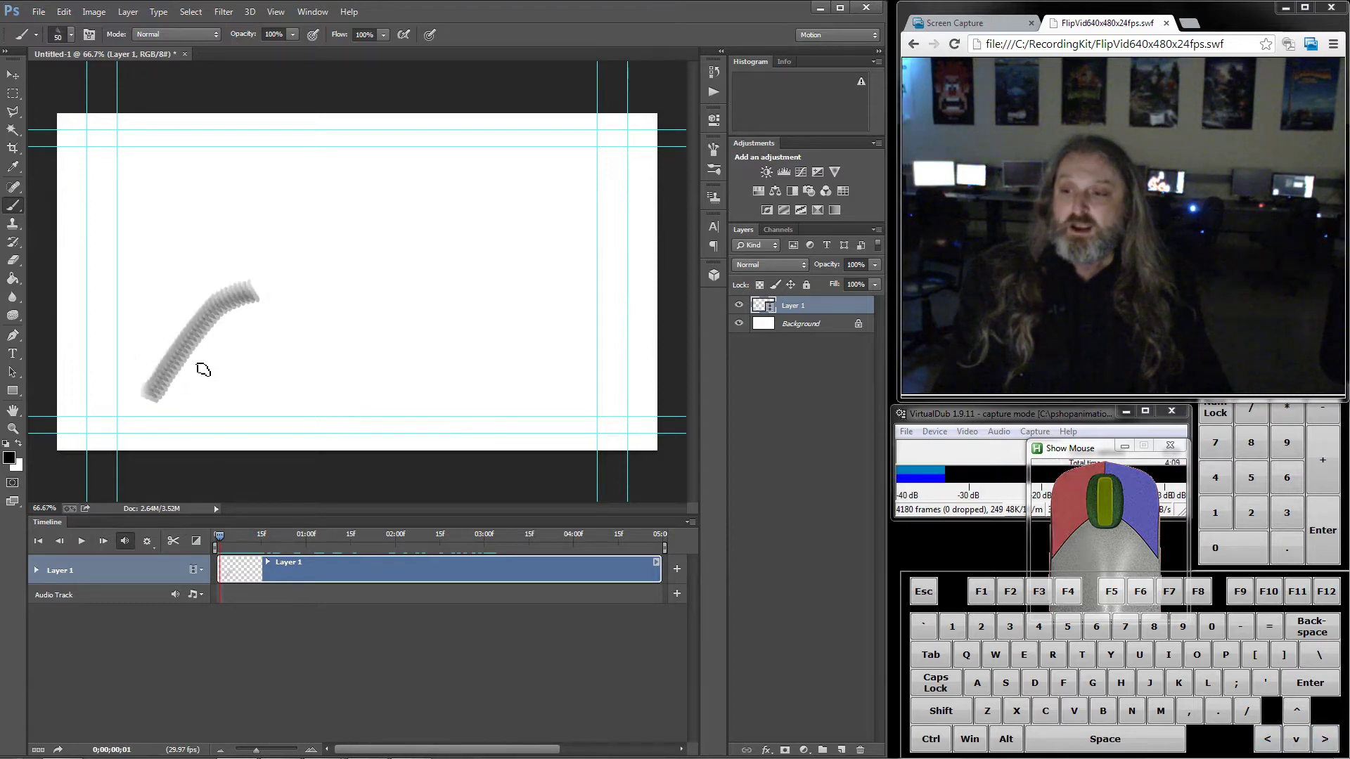
key("Right")
mouse_move(166, 402)
left_mouse_down()
mouse_move(281, 318)
mouse_move(320, 306)
left_mouse_up()
key("Right")
mouse_move(186, 398)
left_mouse_down()
mouse_move(388, 324)
mouse_move(262, 400)
mouse_move(422, 356)
left_mouse_up()
key("Right")
key("Right")
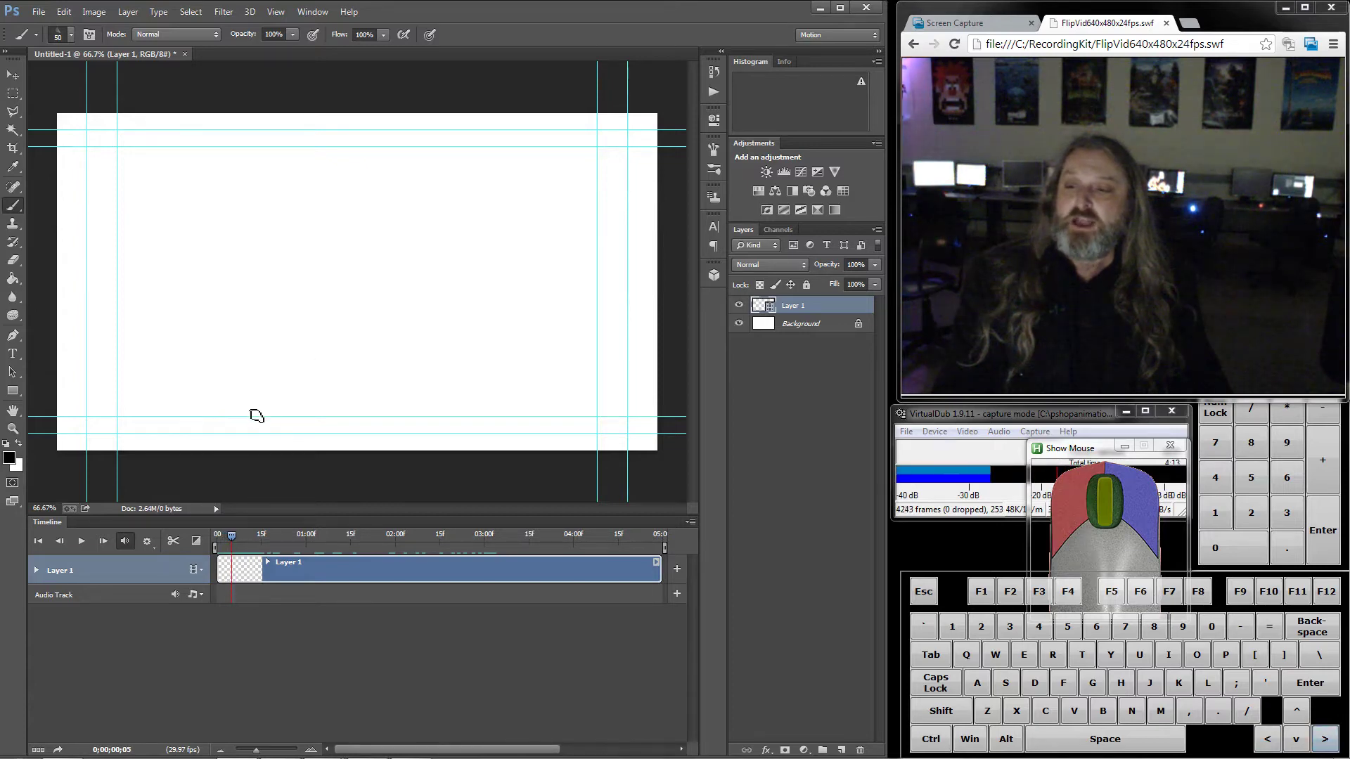
left_click_drag(243, 402, 482, 407)
key("Right")
- Step the playhead back and forth through the painted frames to review the motion of the strokes
key("Left")
key("Left")
key("Left")
key("Left")
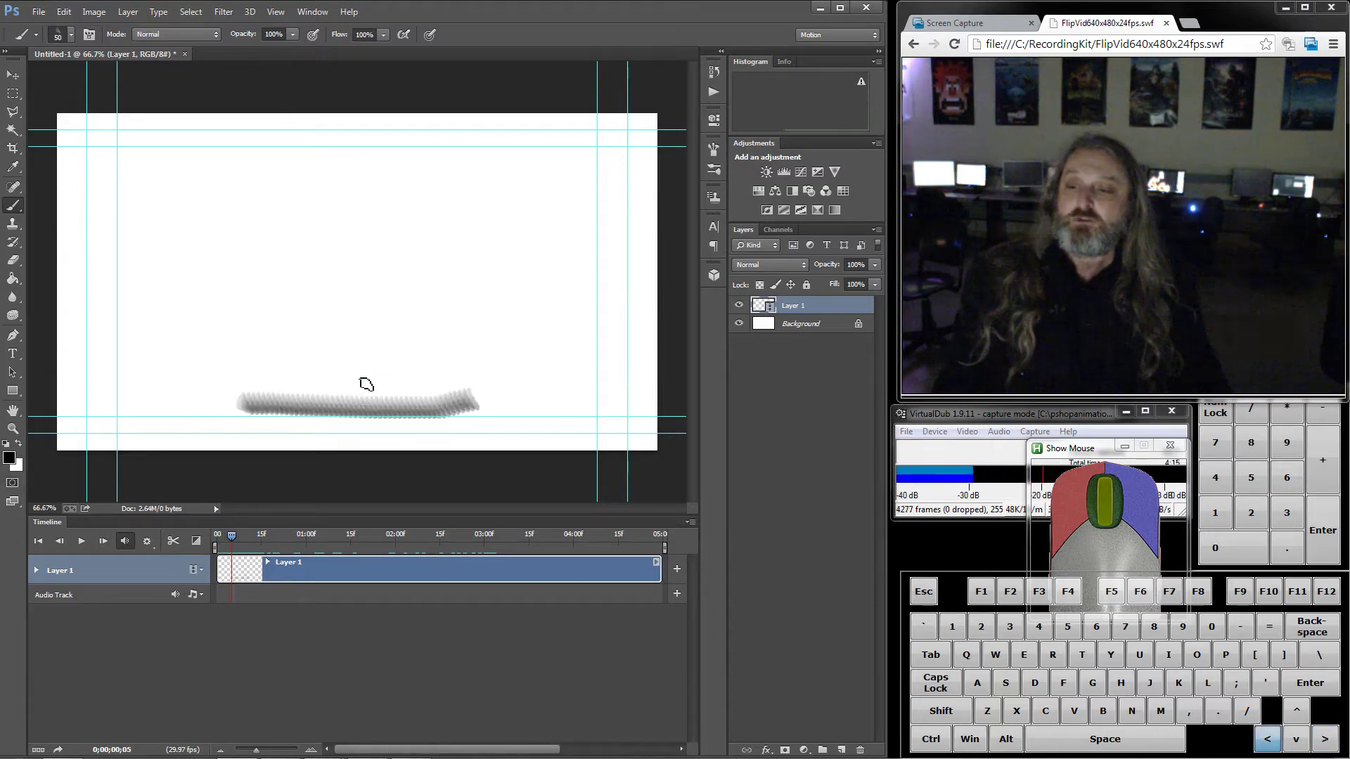
key("Right")
key("Right")
key("Right")
key("Right")
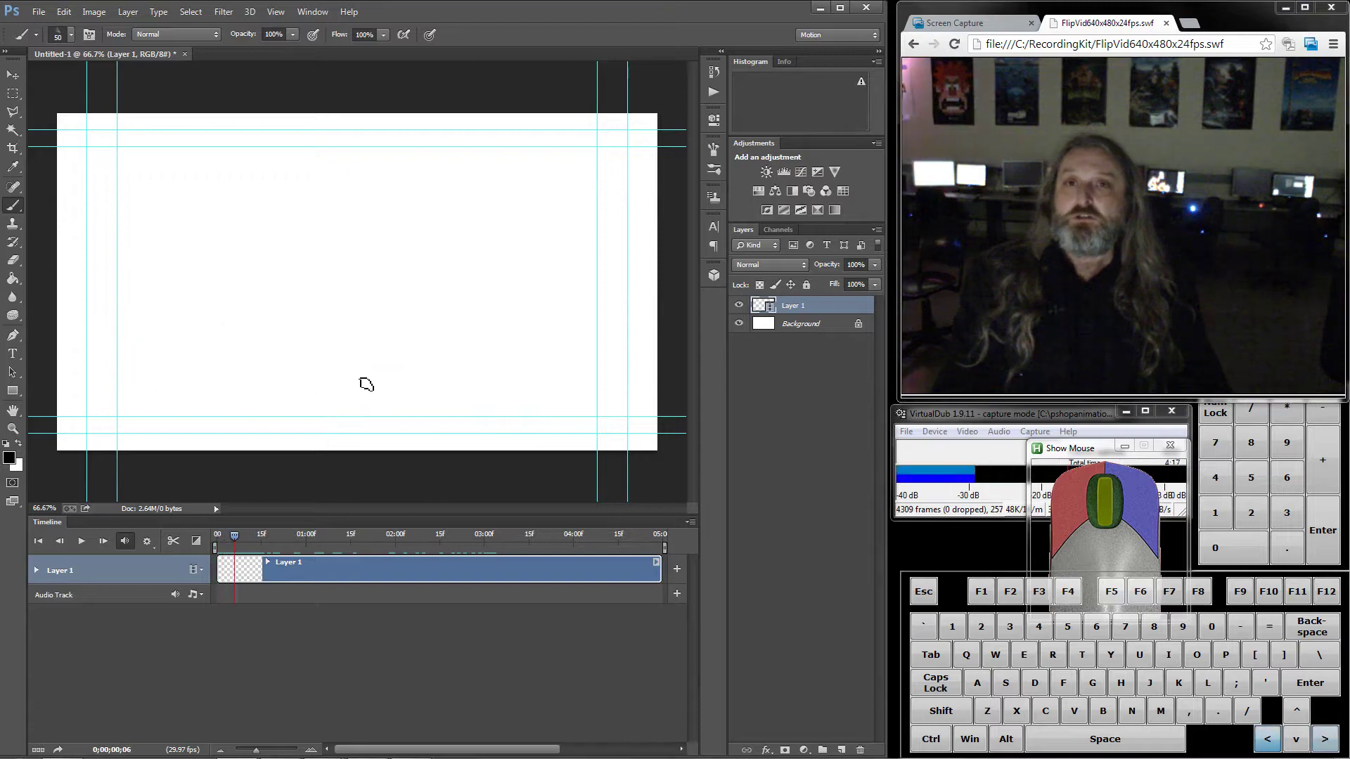
key("Left")
key("Left")
key("Left")
key("Left")
key("Left")
key("Right")
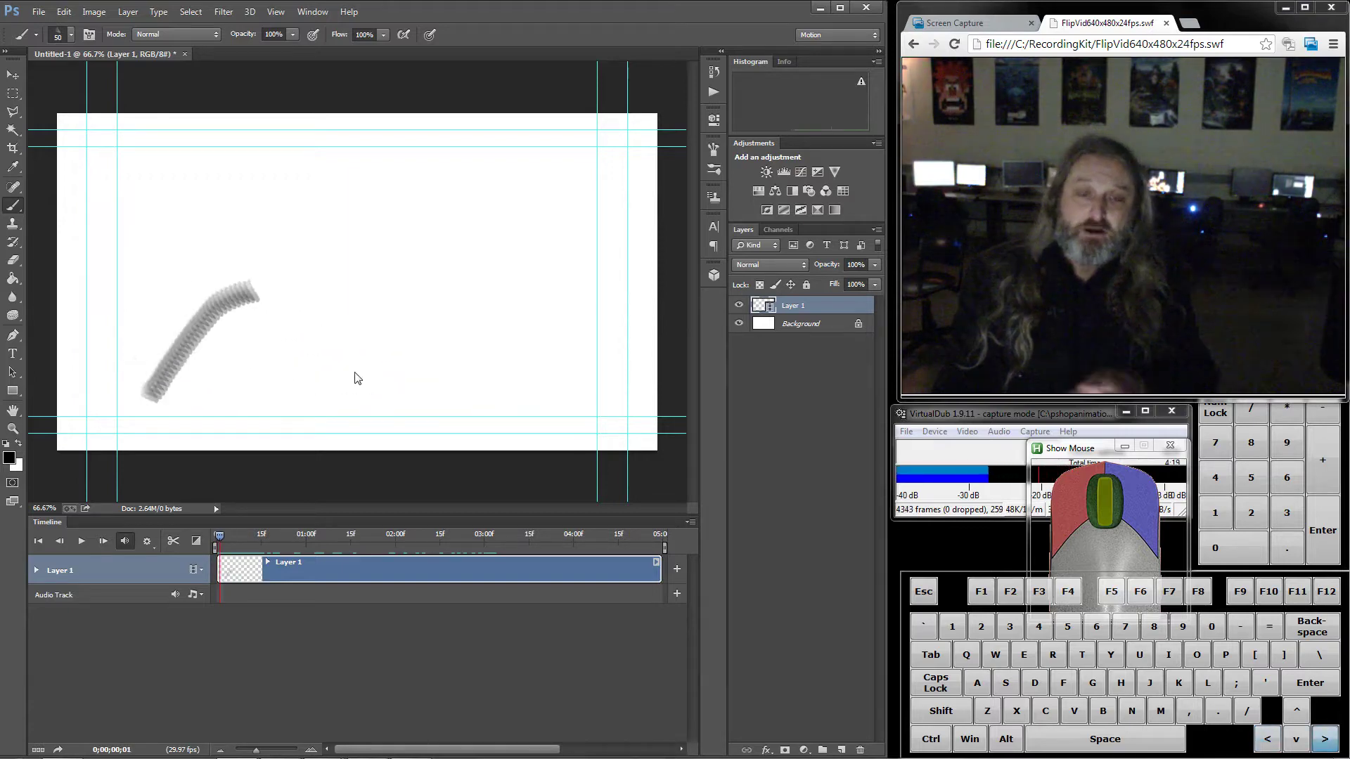
key("Right")
key("Right")
key("Left")
key("Left")
key("Left")
key("Left")
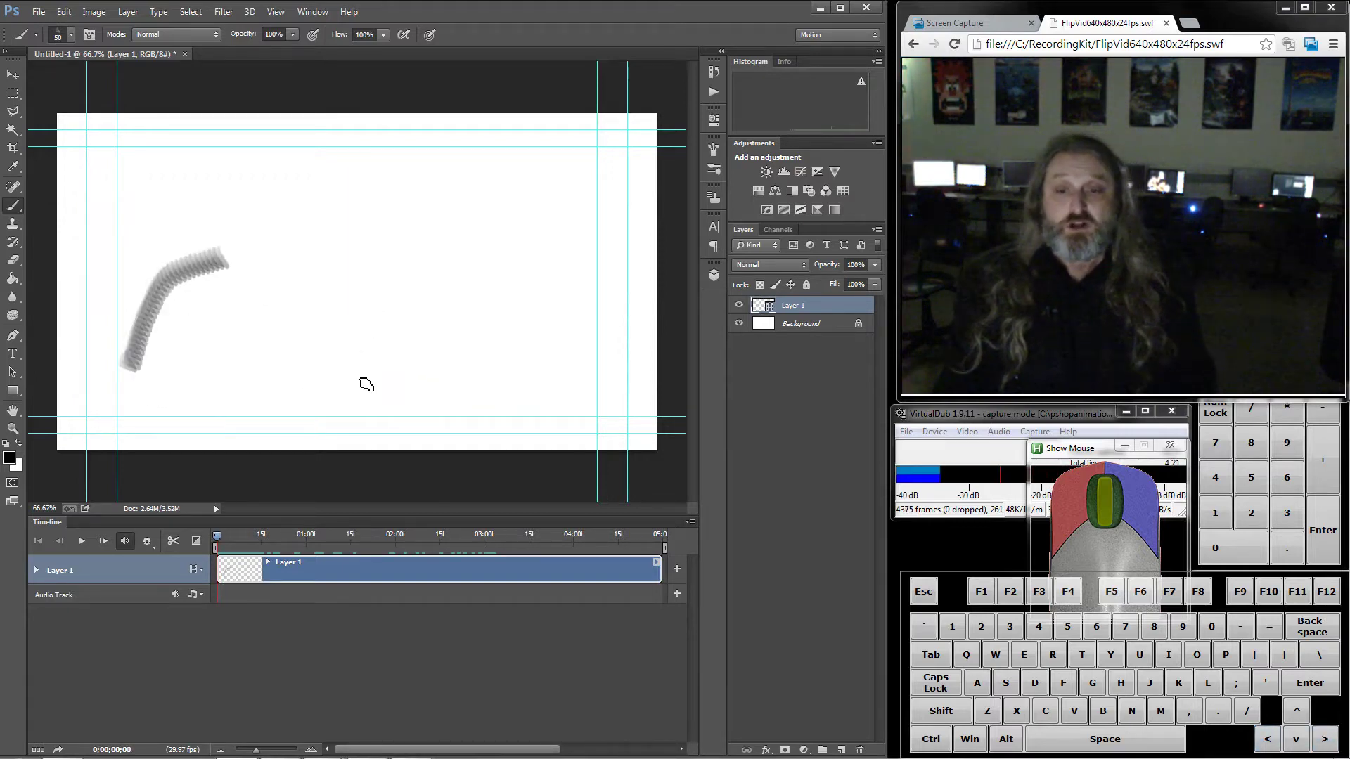
key("Right")
key("Right")
key("Right")
key("Left")
key("Left")
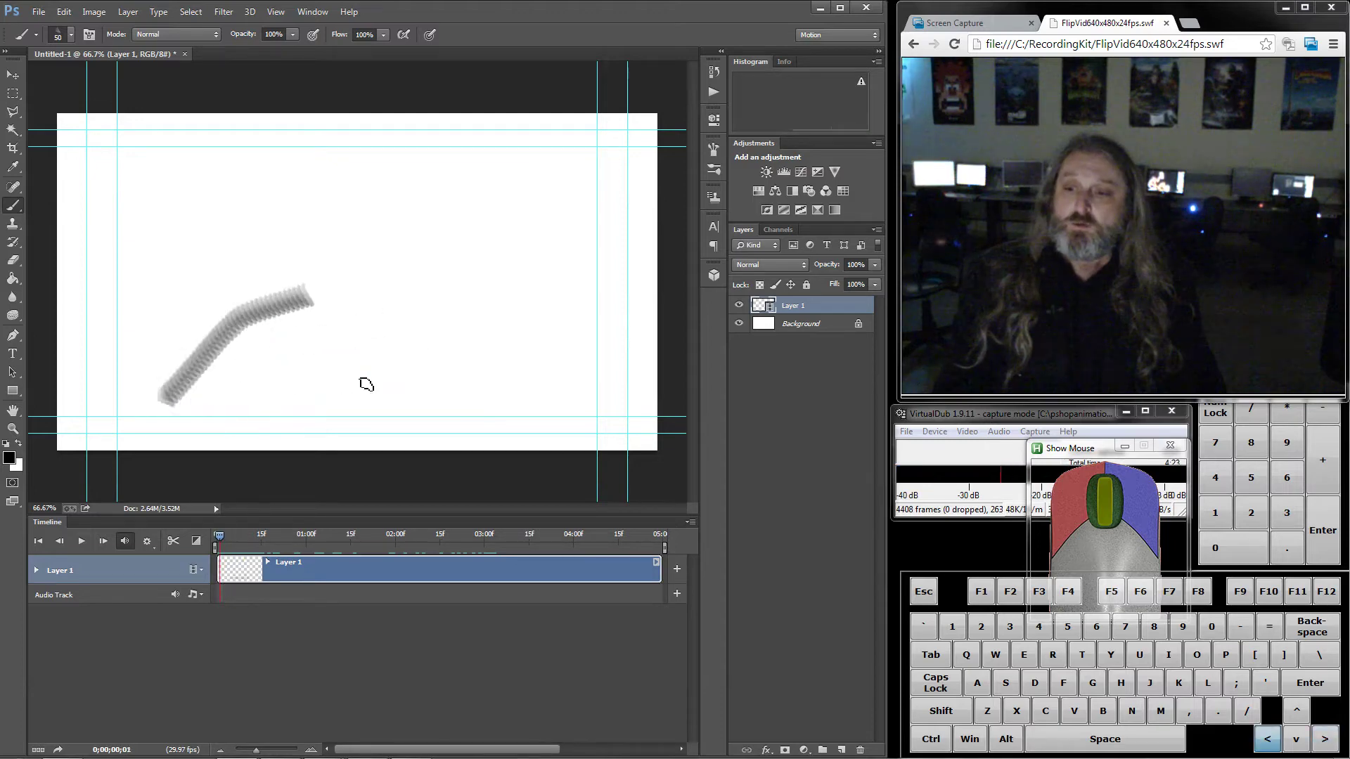
key("Left")
key("Right")
key("Right")
key("Right")
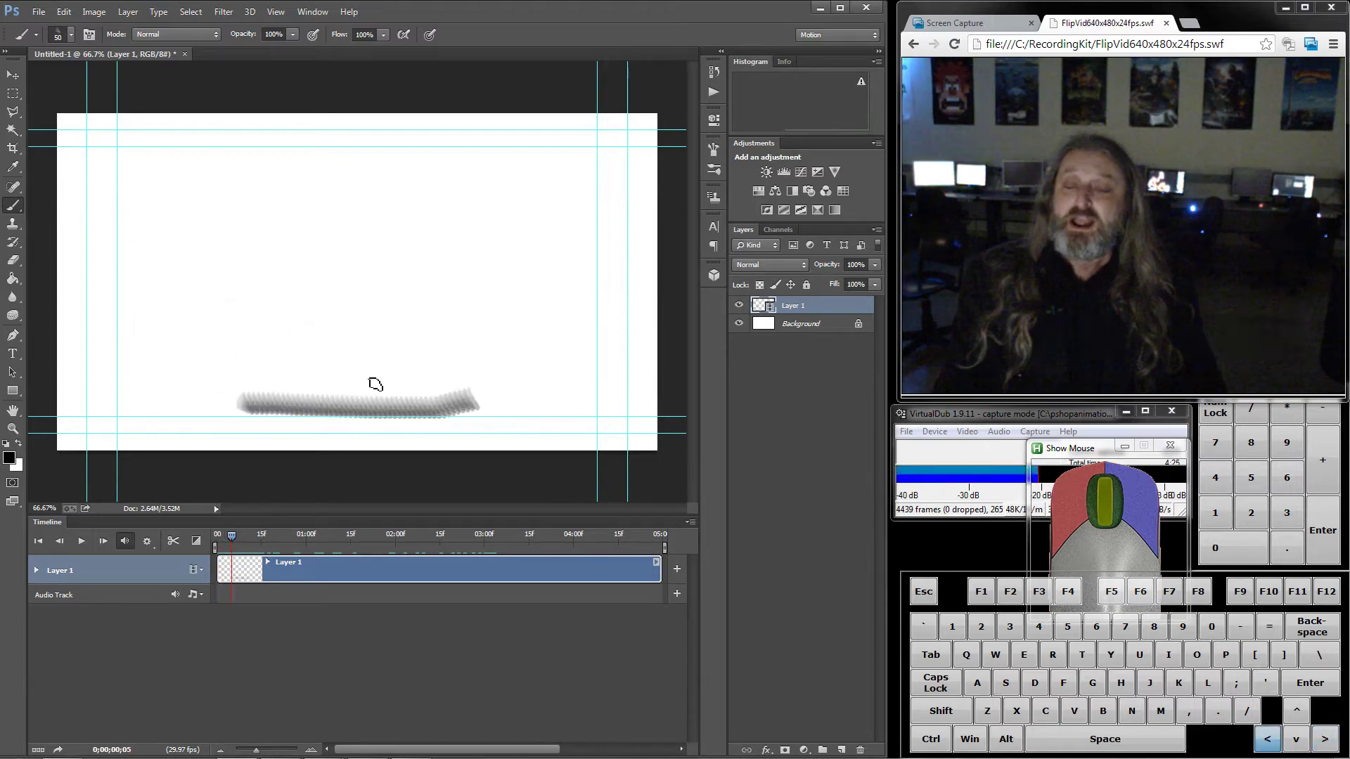
key("Left")
key("Left")
key("Left")
key("Left")
key("Right")
key("Right")
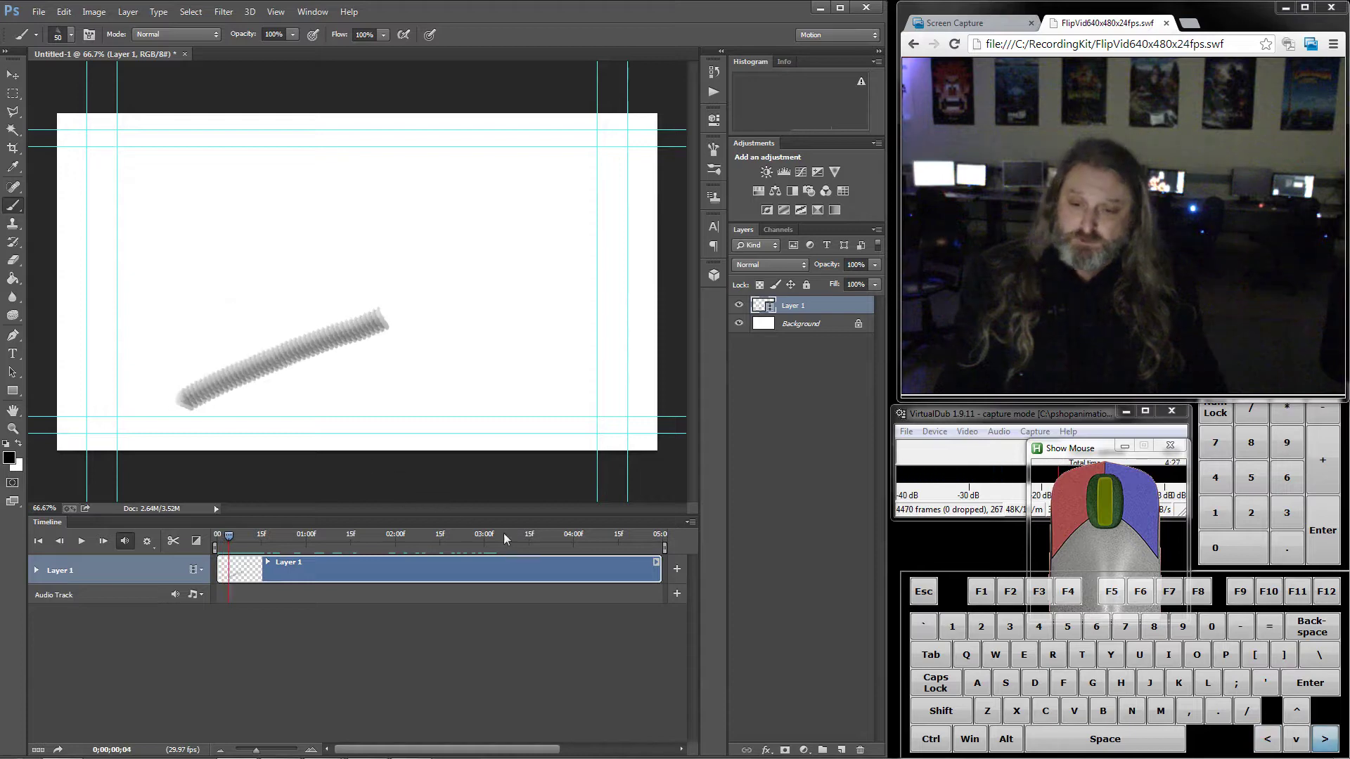
key("Right")
key("Right")
key("Left")
key("Right")
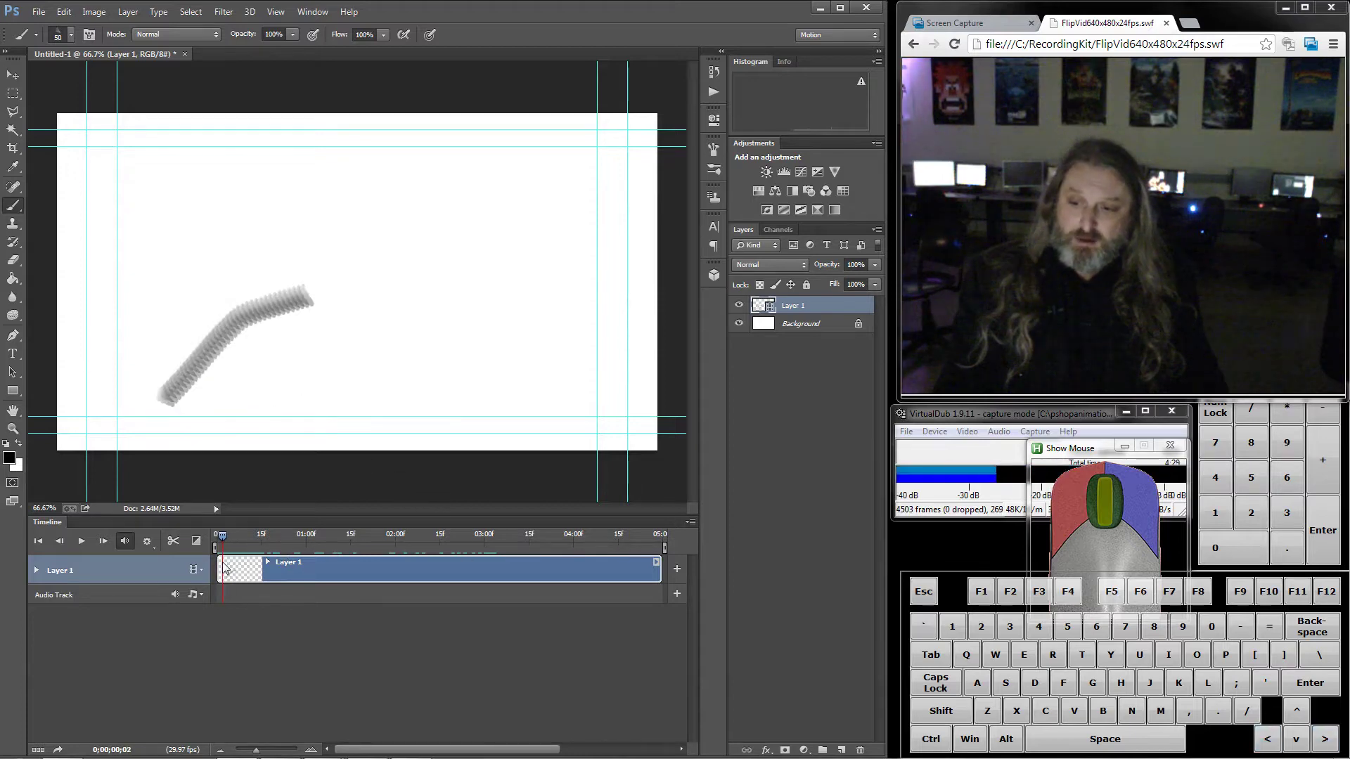
- Step the playhead frame by frame to about the one-second mark and return it to the first frame
key("Right")
key("Right")
key("Right")
key("Right")
key("Right")
key("Right")
key("Right")
key("Right")
key("Right")
key("Right")
key("Right")
key("Right")
key("Right")
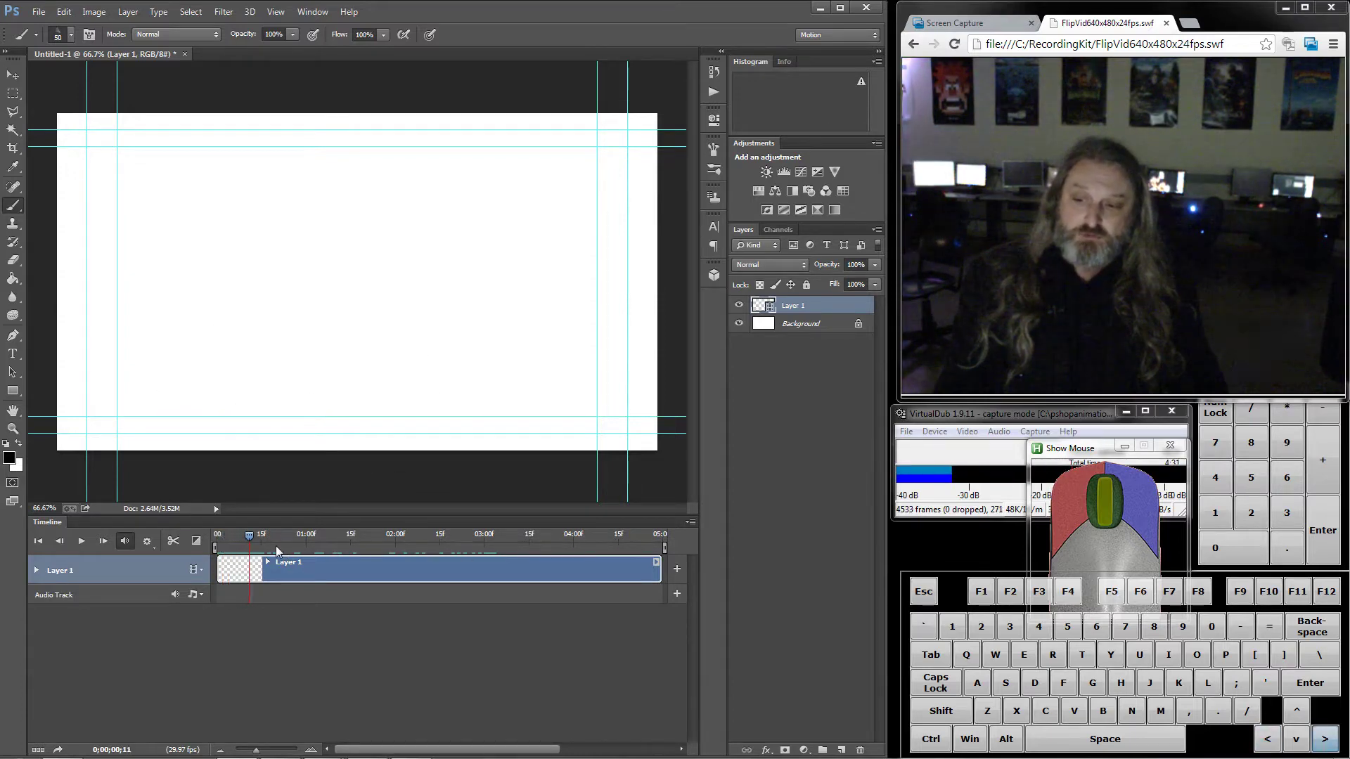
key("Right")
key("Right")
key("Right")
key("Right")
key("Right")
key("Right")
key("Right")
key("Right")
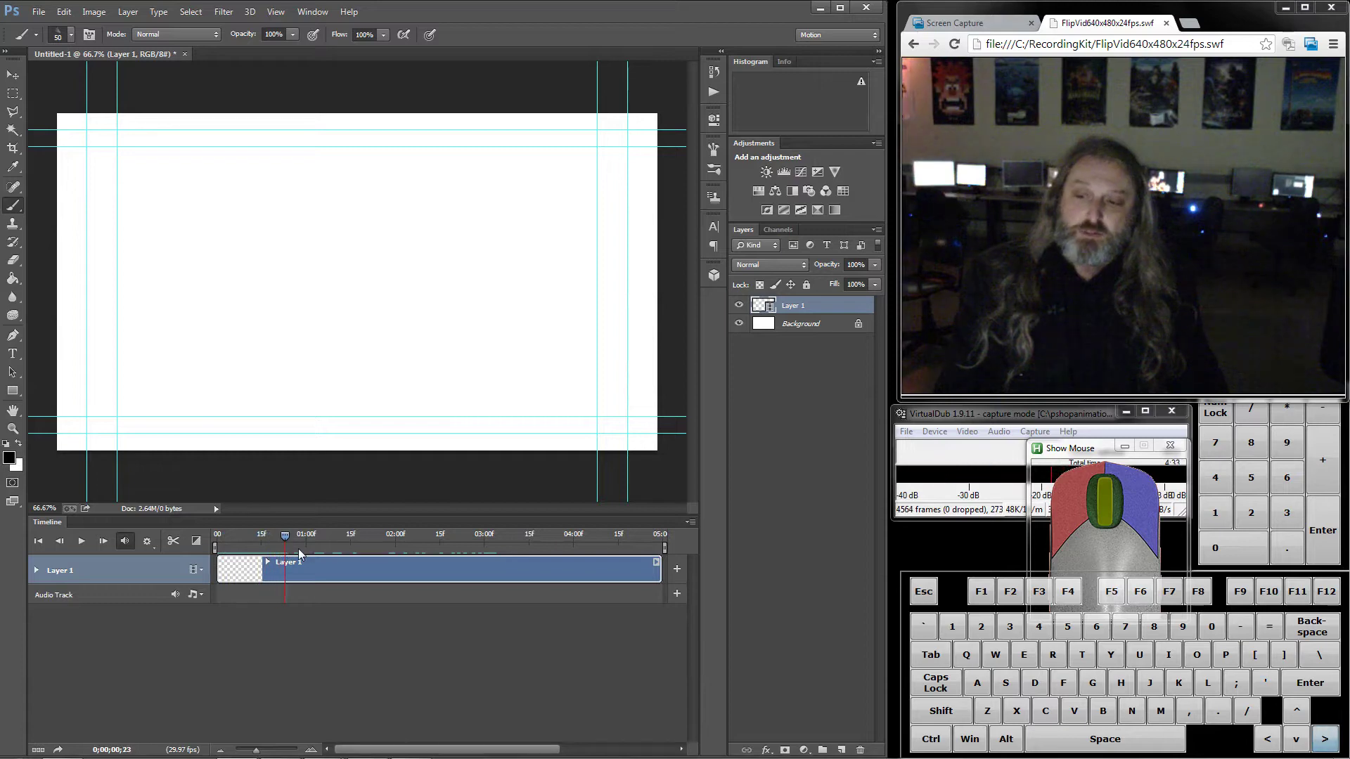
key("Left")
key("Left")
key("Left")
key("Left")
key("Left")
key("Left")
key("Left")
key("Left")
key("Left")
key("Left")
key("Left")
key("Left")
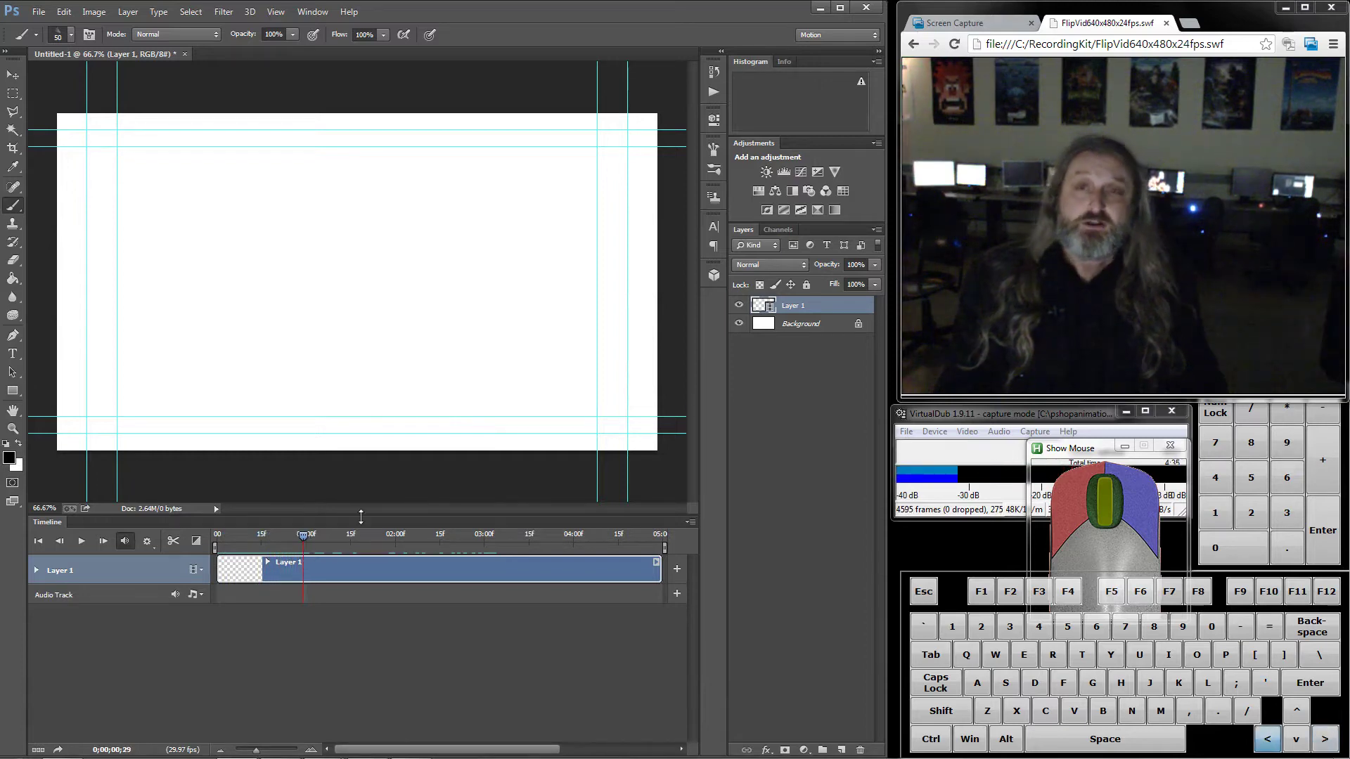
key("Left")
key("Left")
key("Left")
key("Left")
key("Left")
key("Left")
key("Left")
key("Left")
key("Left")
key("Left")
key("Left")
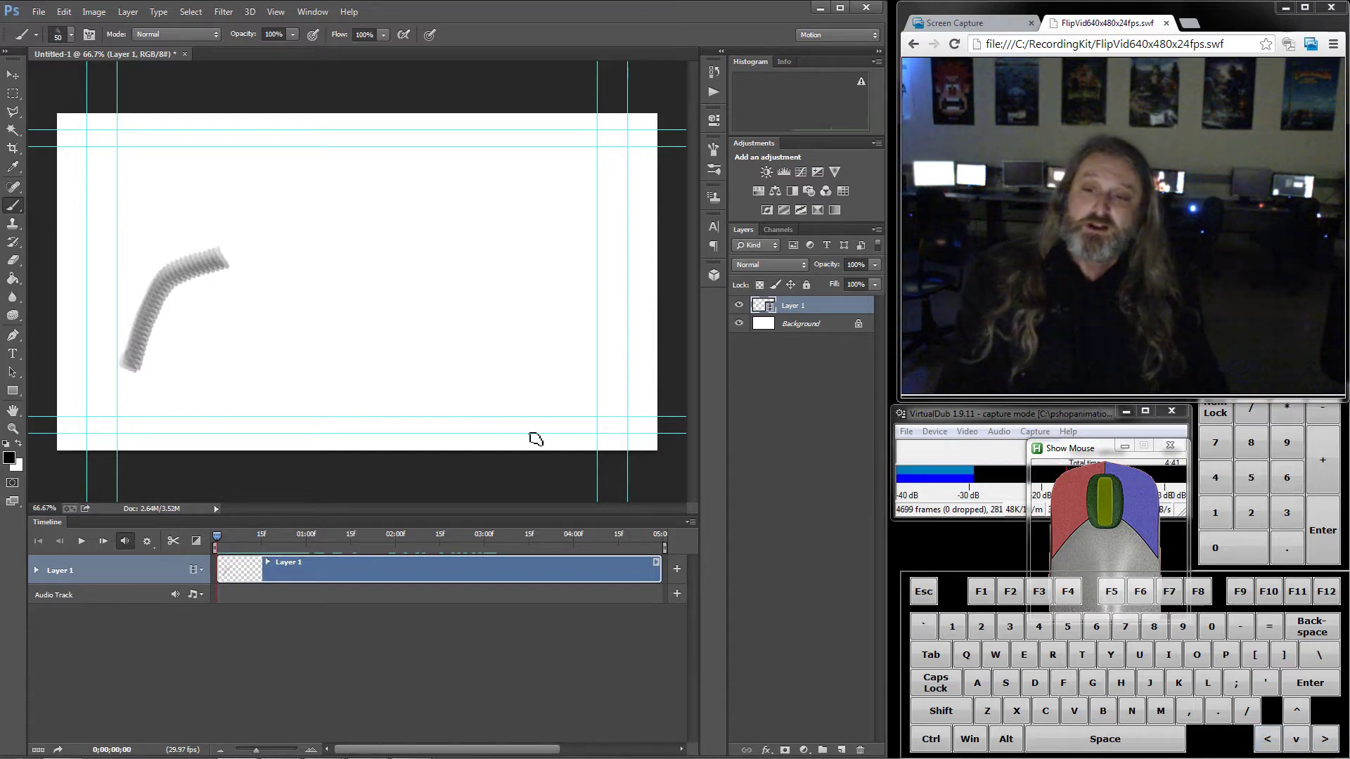
- Set the timeline frame rate to 12 fps
left_click(690, 523)
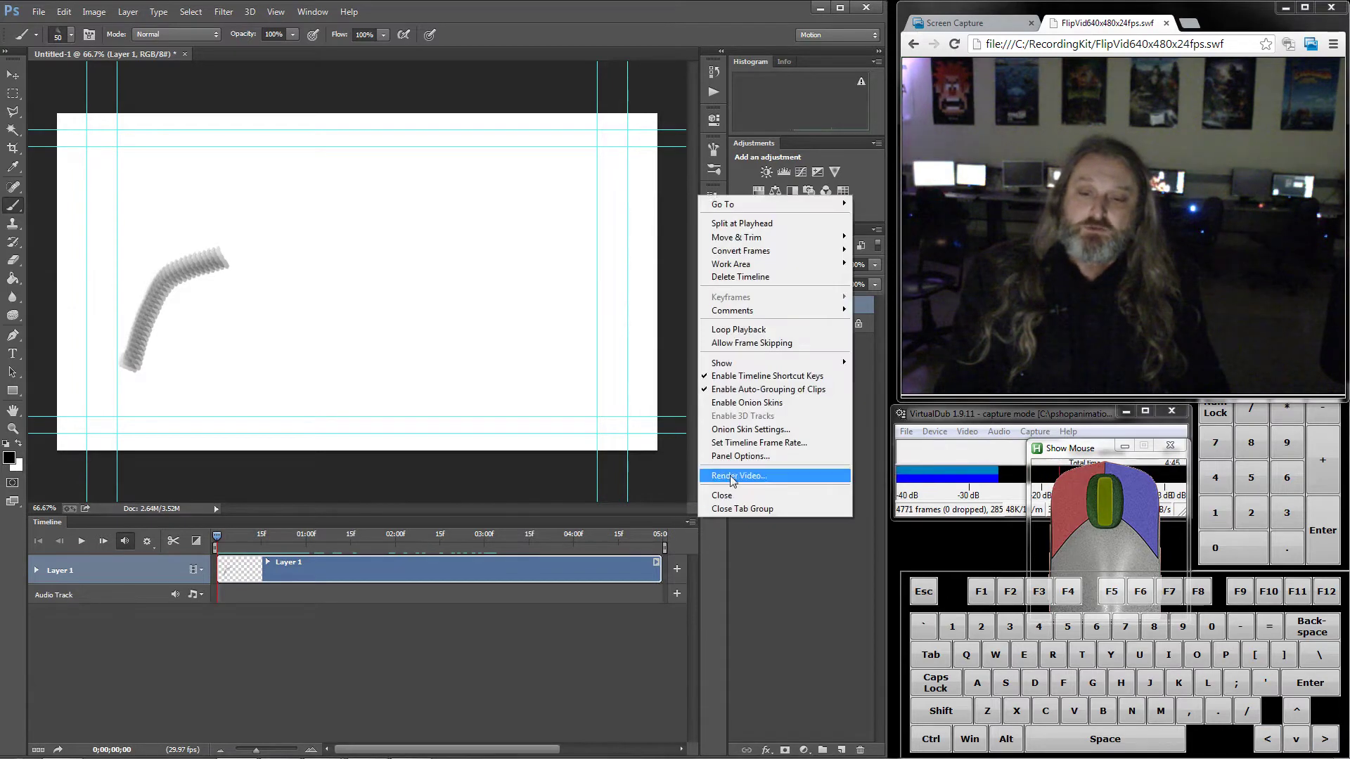
left_click(783, 445)
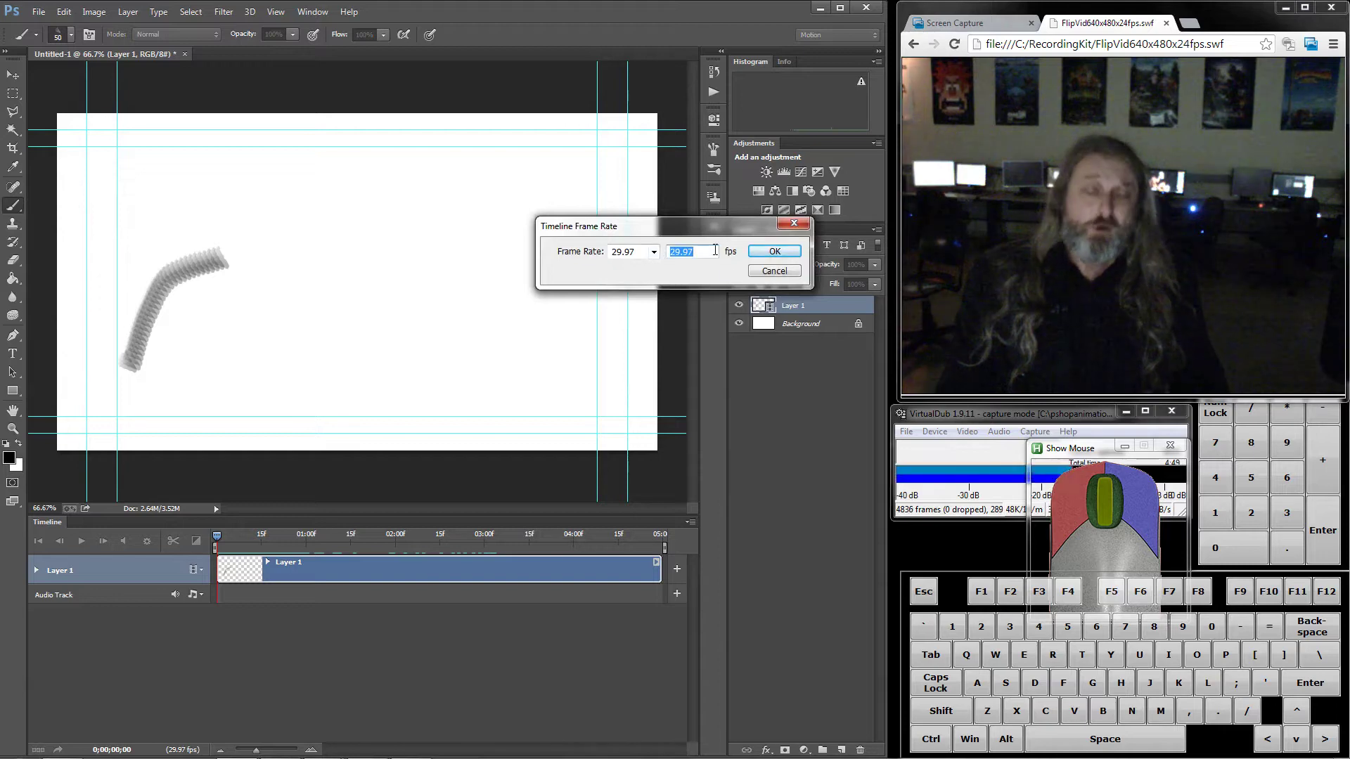
type("12")
key("Return")
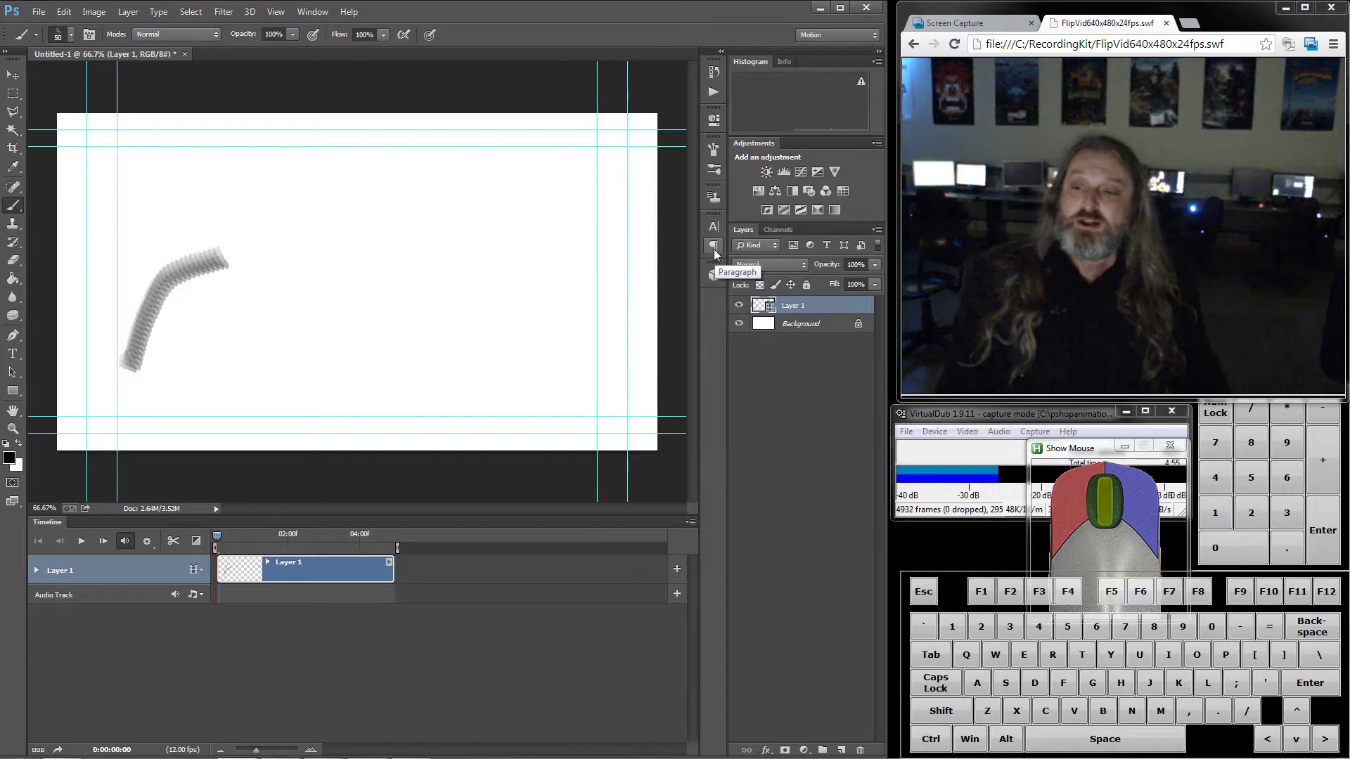
key("Right")
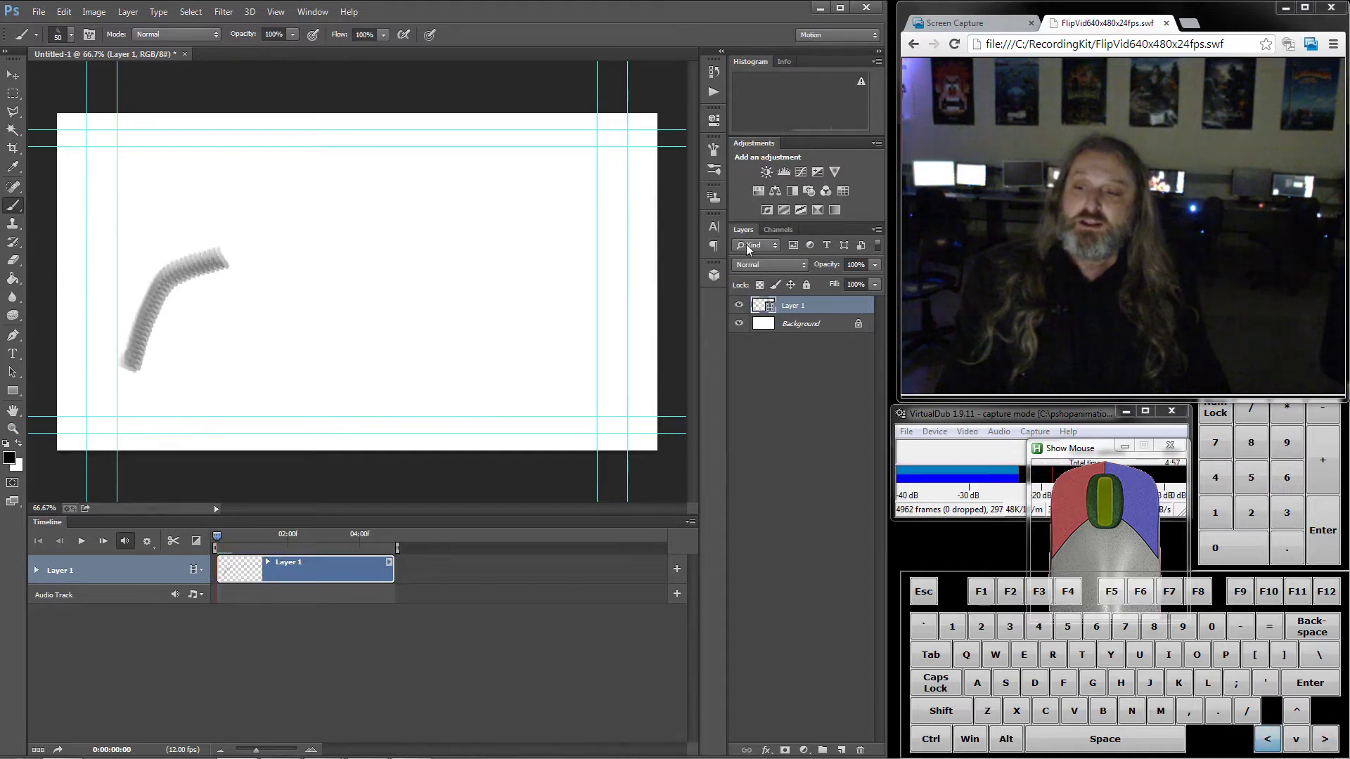
key("Left")
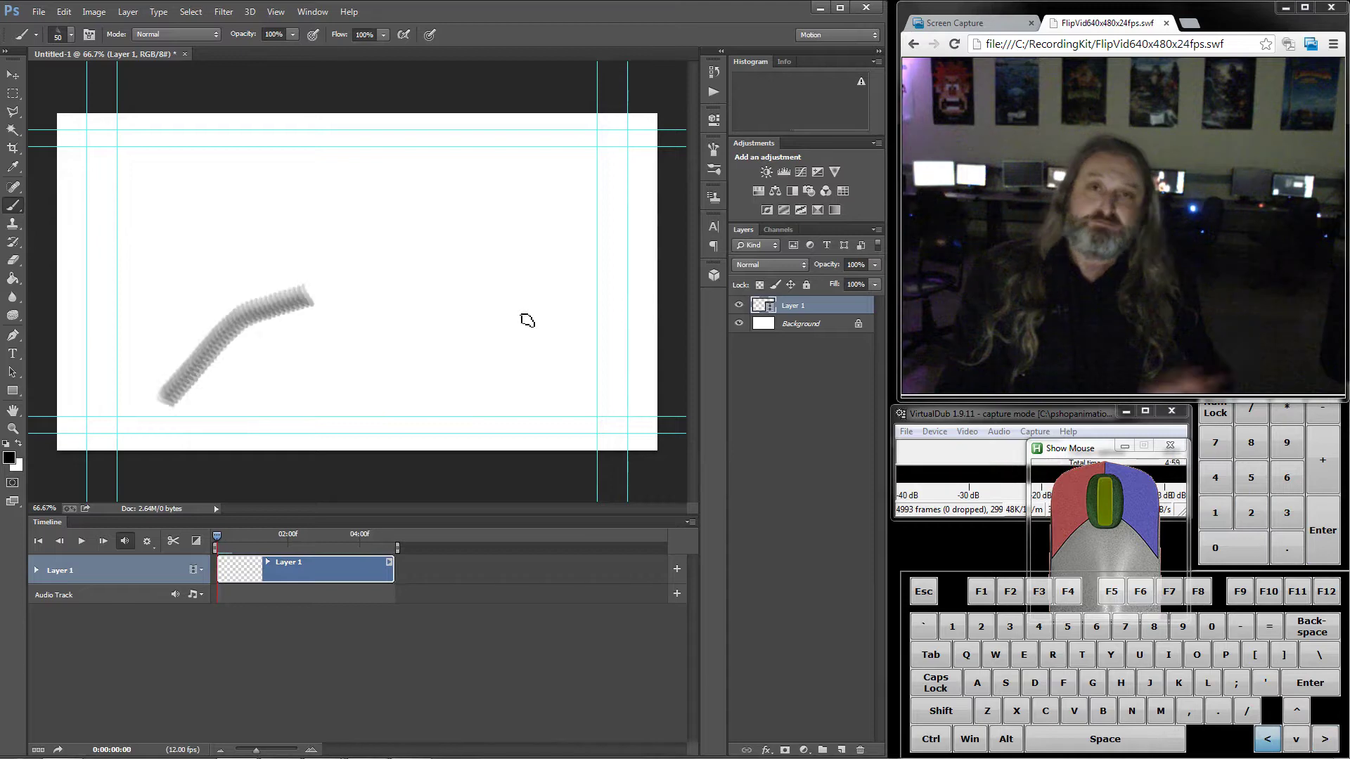
- Add a new blank video layer and delete the painted video layer, Layer 1
left_click(130, 12)
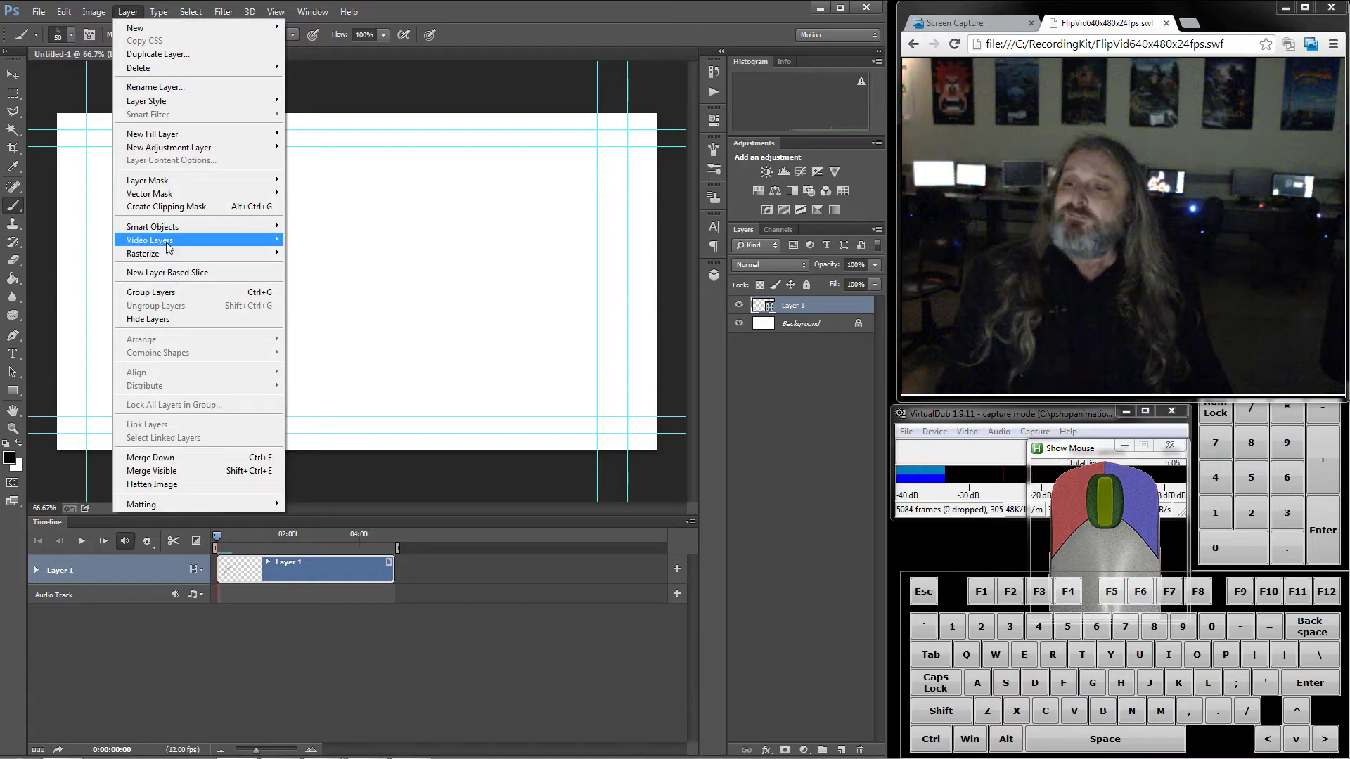
mouse_move(169, 248)
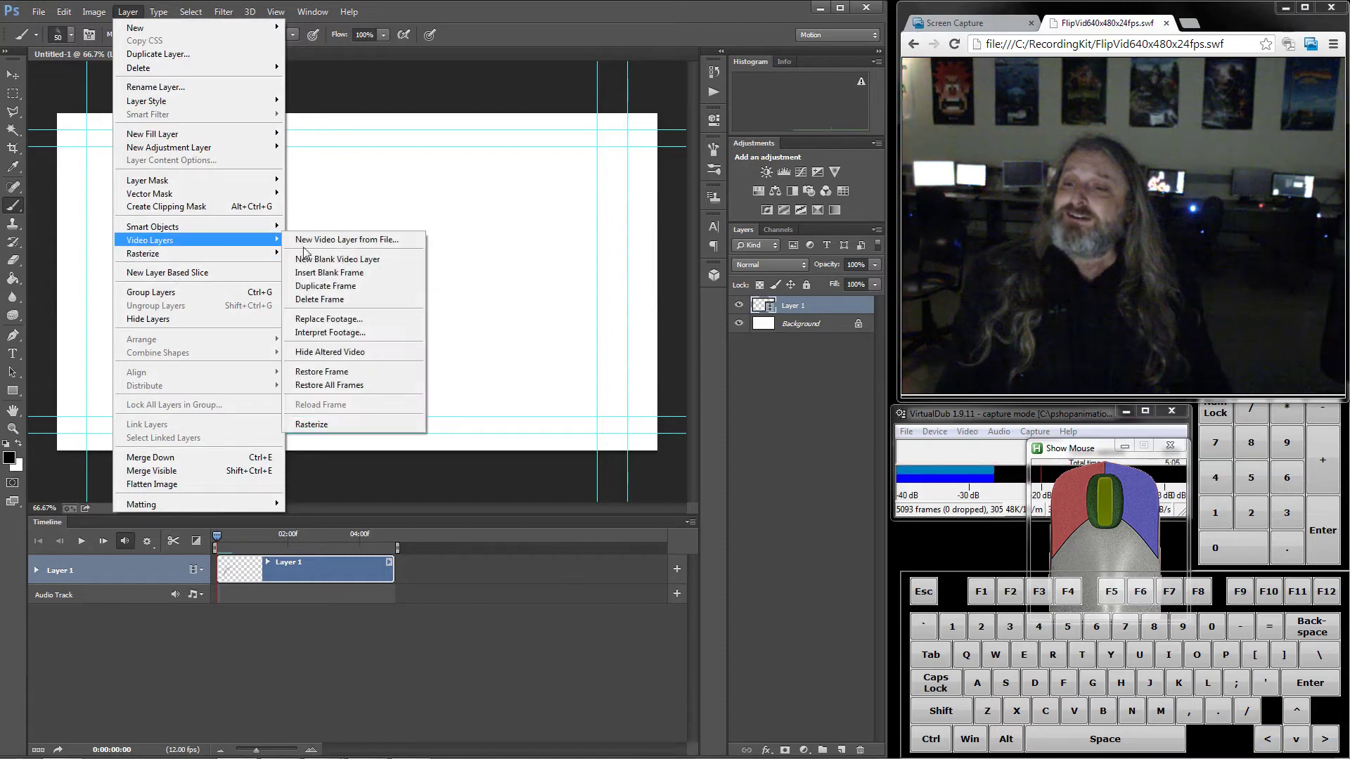
left_click(371, 260)
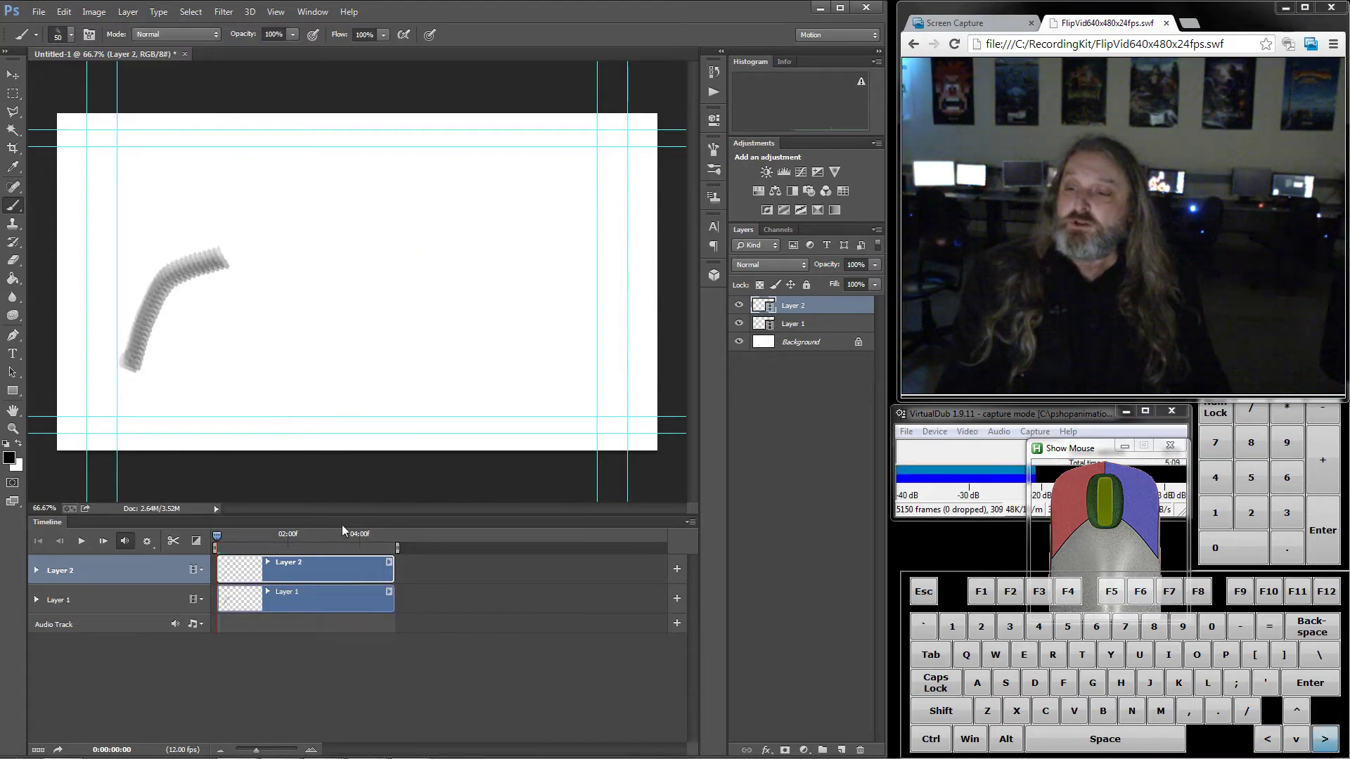
left_click(811, 330)
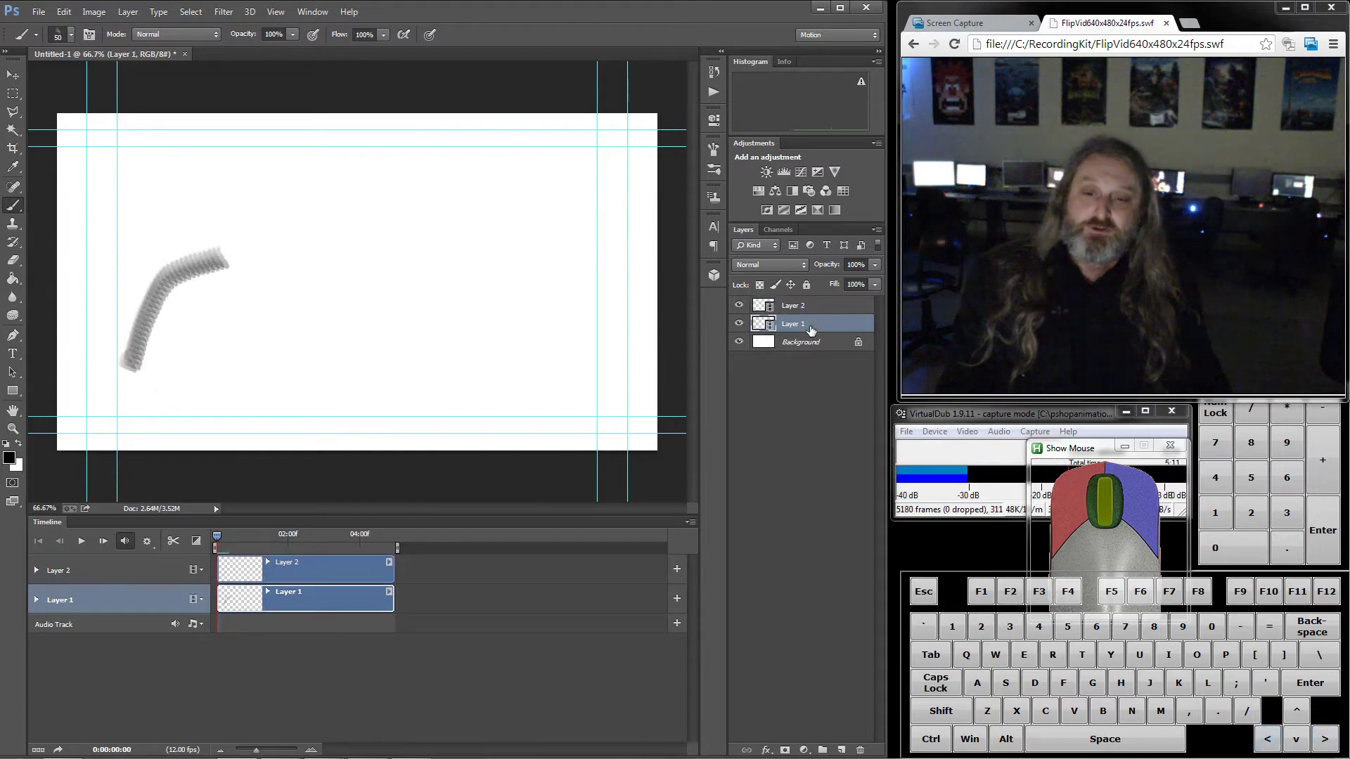
key("Delete")
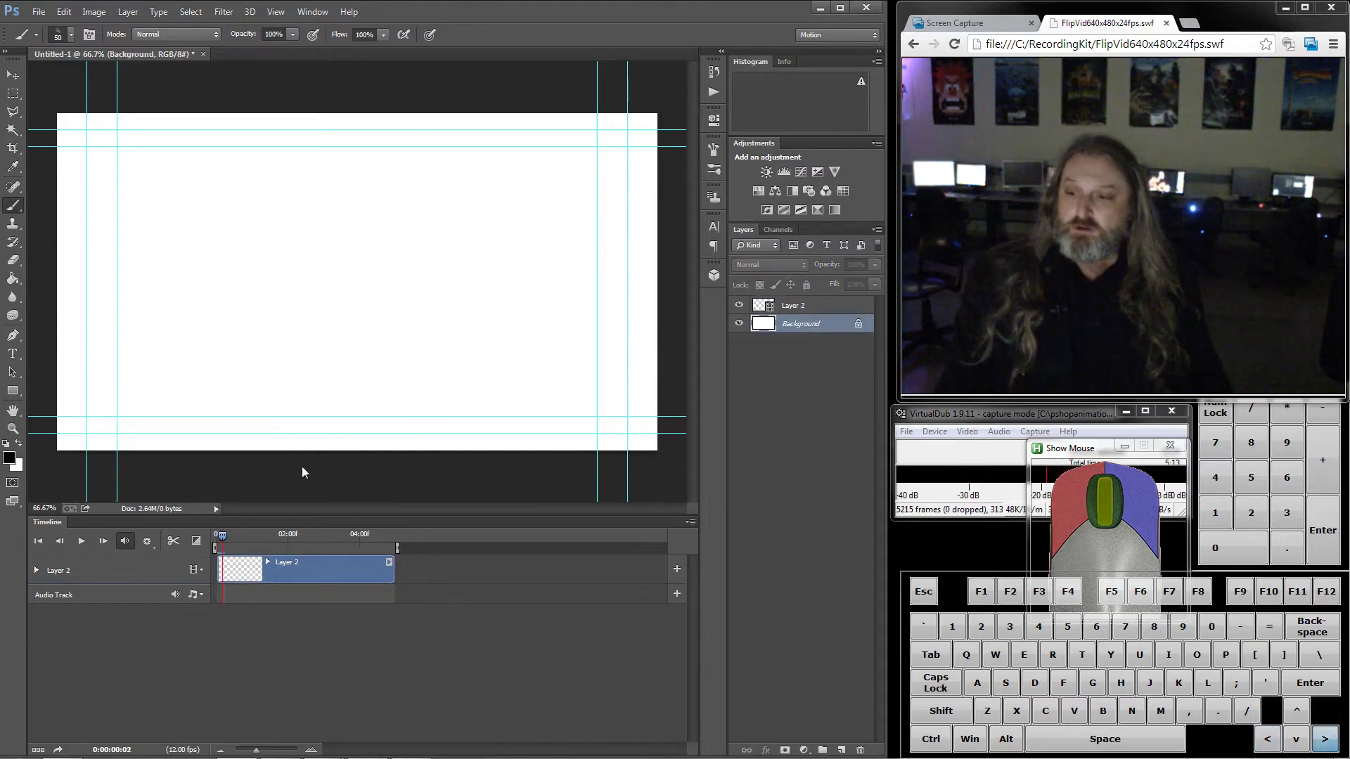
- Step the playhead ten frames along the new video layer's clip and return it to the first frame
key("Right")
key("Right")
key("Right")
key("Right")
key("Right")
key("Right")
key("Right")
key("Right")
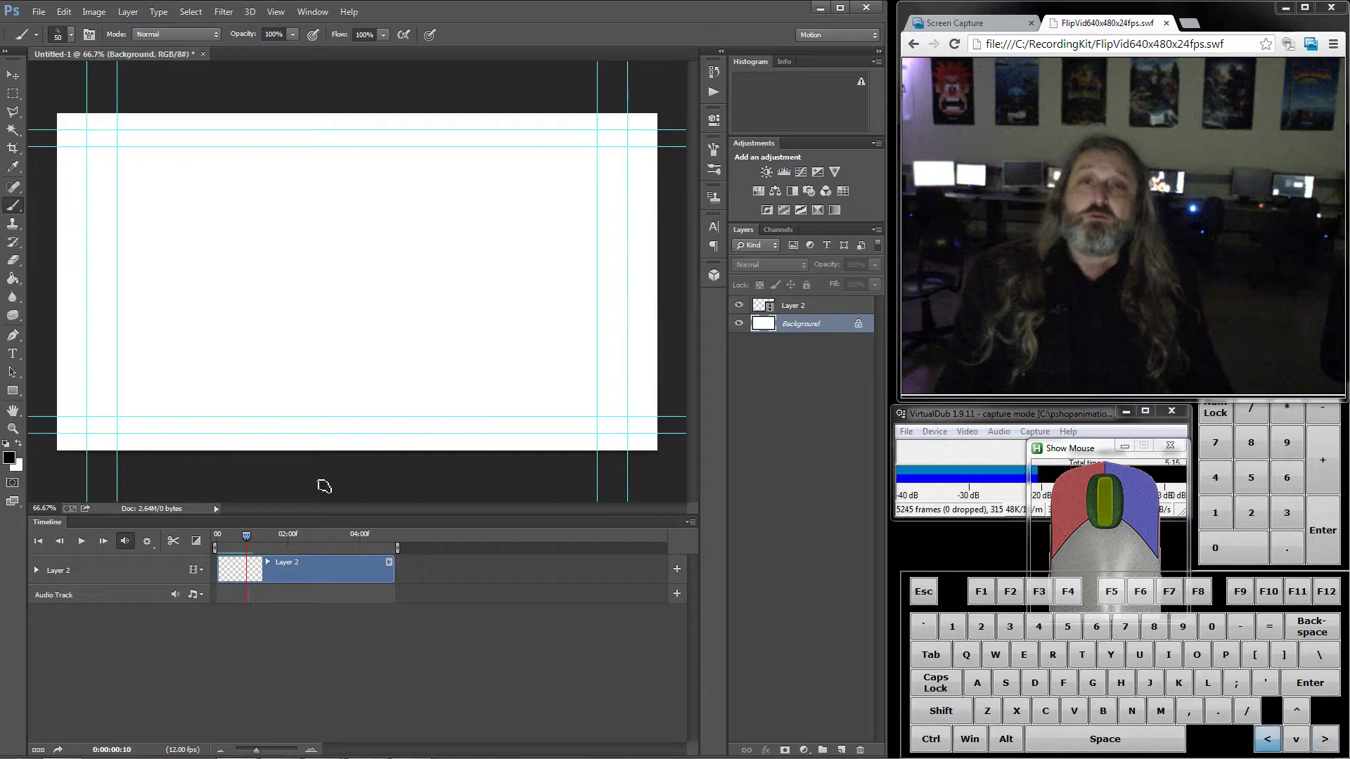
key("Left")
key("Left")
key("Left")
key("Left")
key("Left")
key("Left")
key("Left")
key("Left")
key("Left")
key("Left")
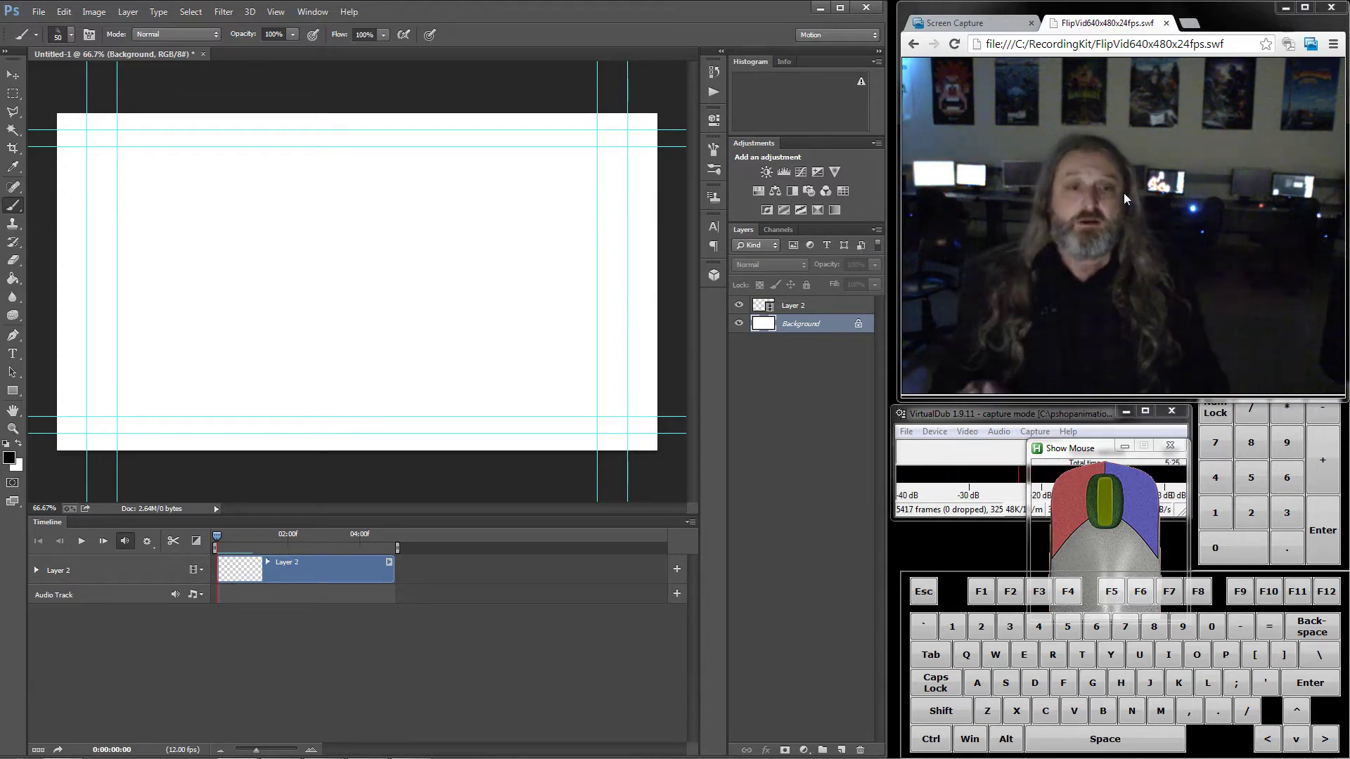
- Switch to Chrome and capture a screen region of about 620 x 446 pixels covering the webcam picture
left_click(1310, 43)
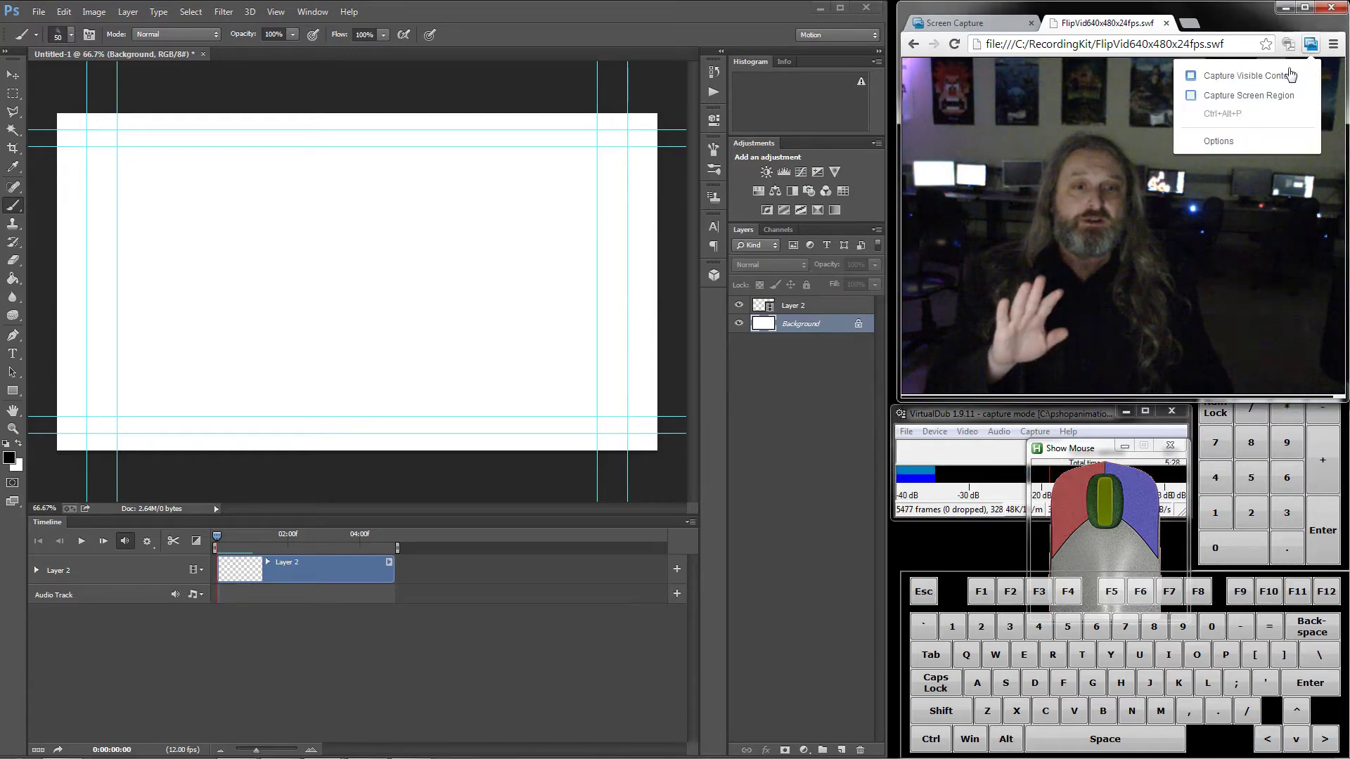
left_click(1255, 103)
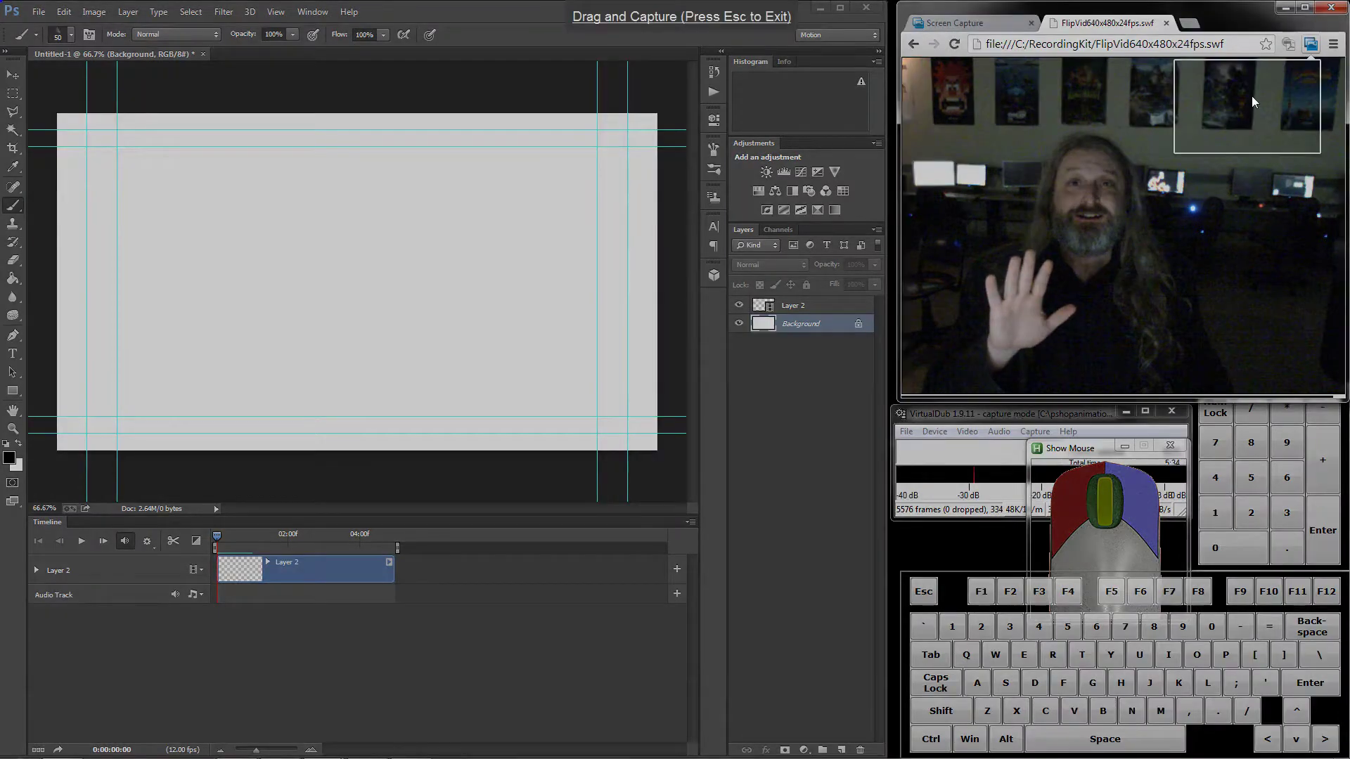
left_click_drag(946, 76, 1337, 380)
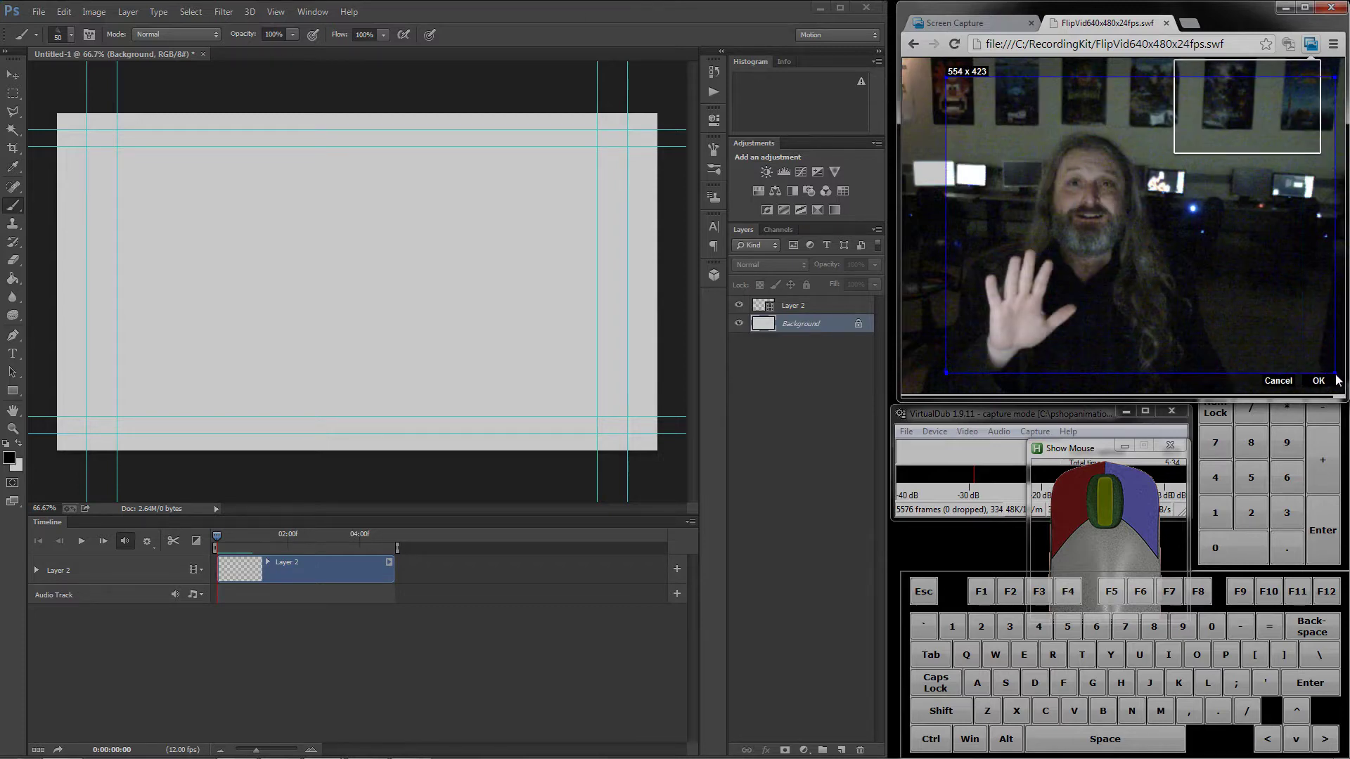
left_click_drag(943, 376, 899, 392)
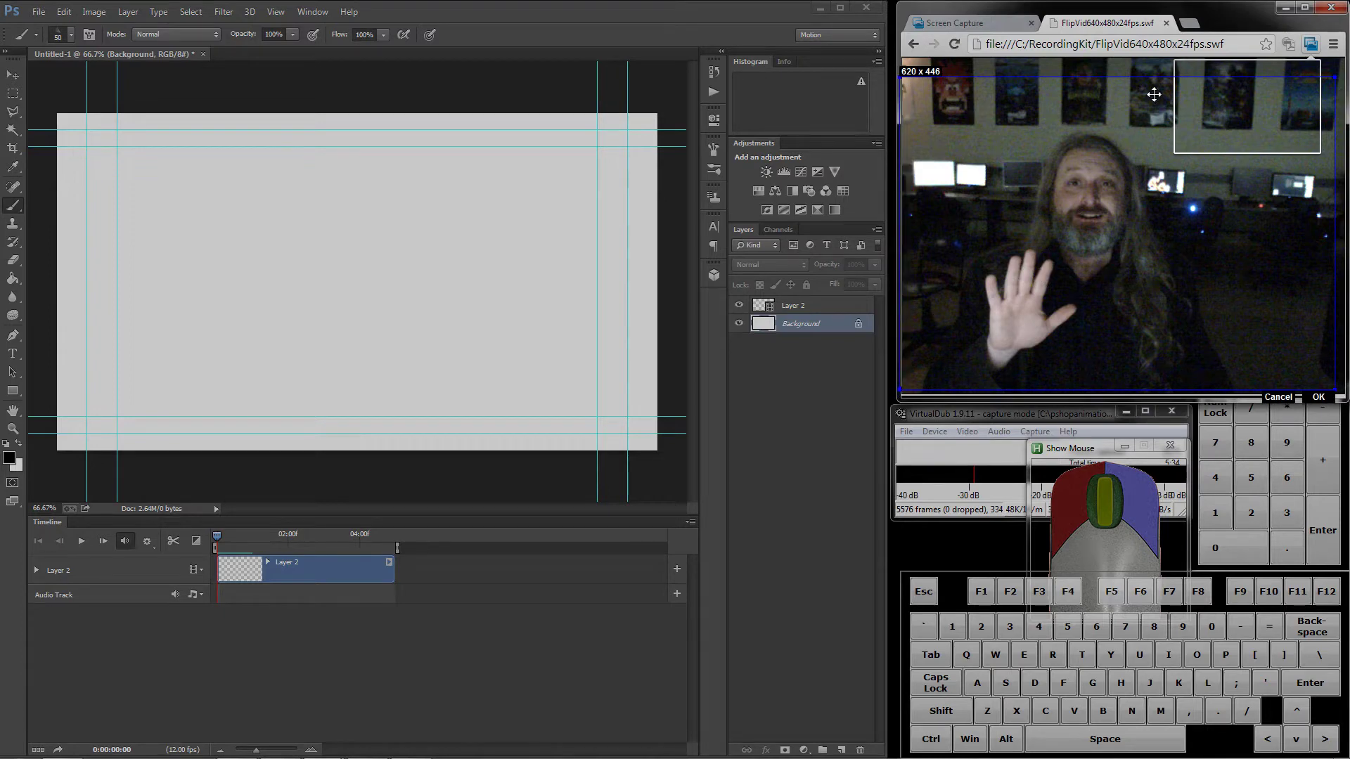
left_click(1318, 398)
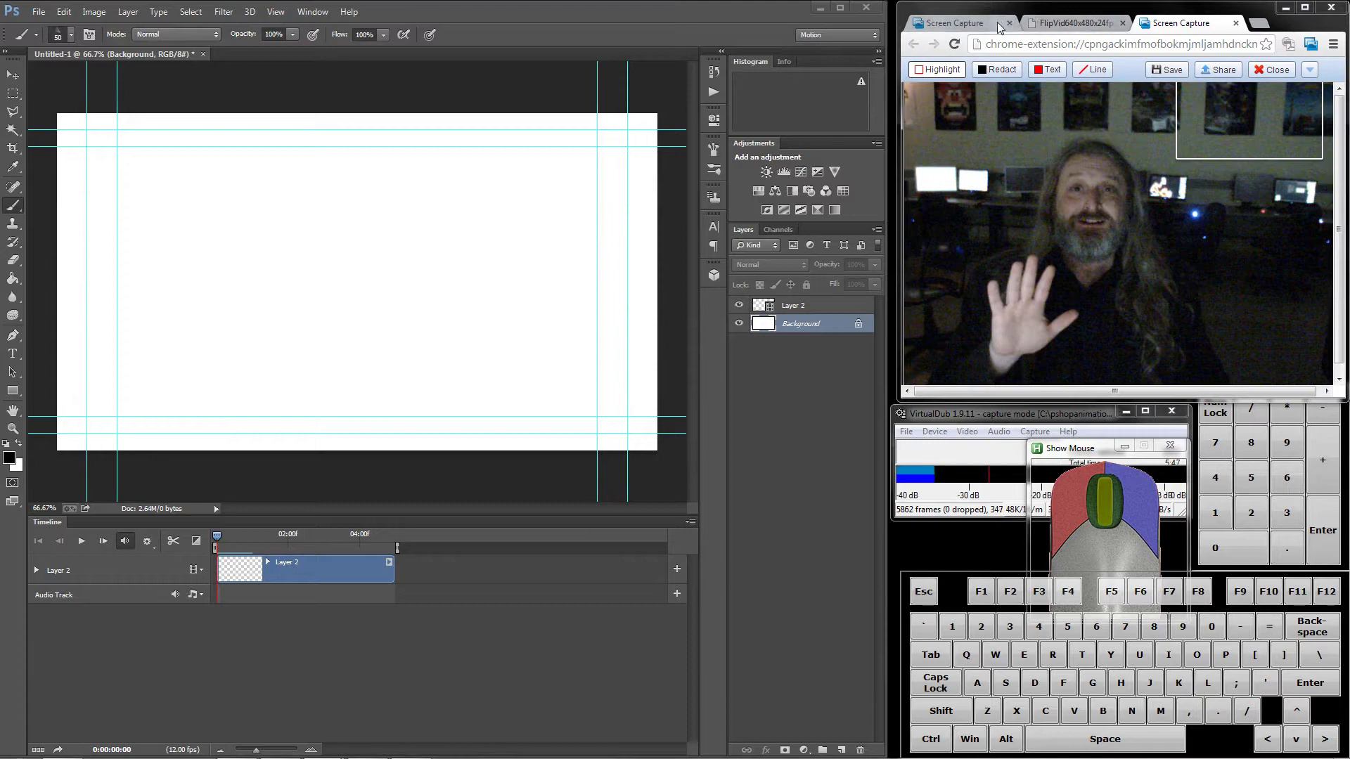
- Save the newest webcam screen capture to Local Disk (C:) as the PNG image FlipVid640x480x24fps.swf.png and return to the live webcam page
left_click(969, 26)
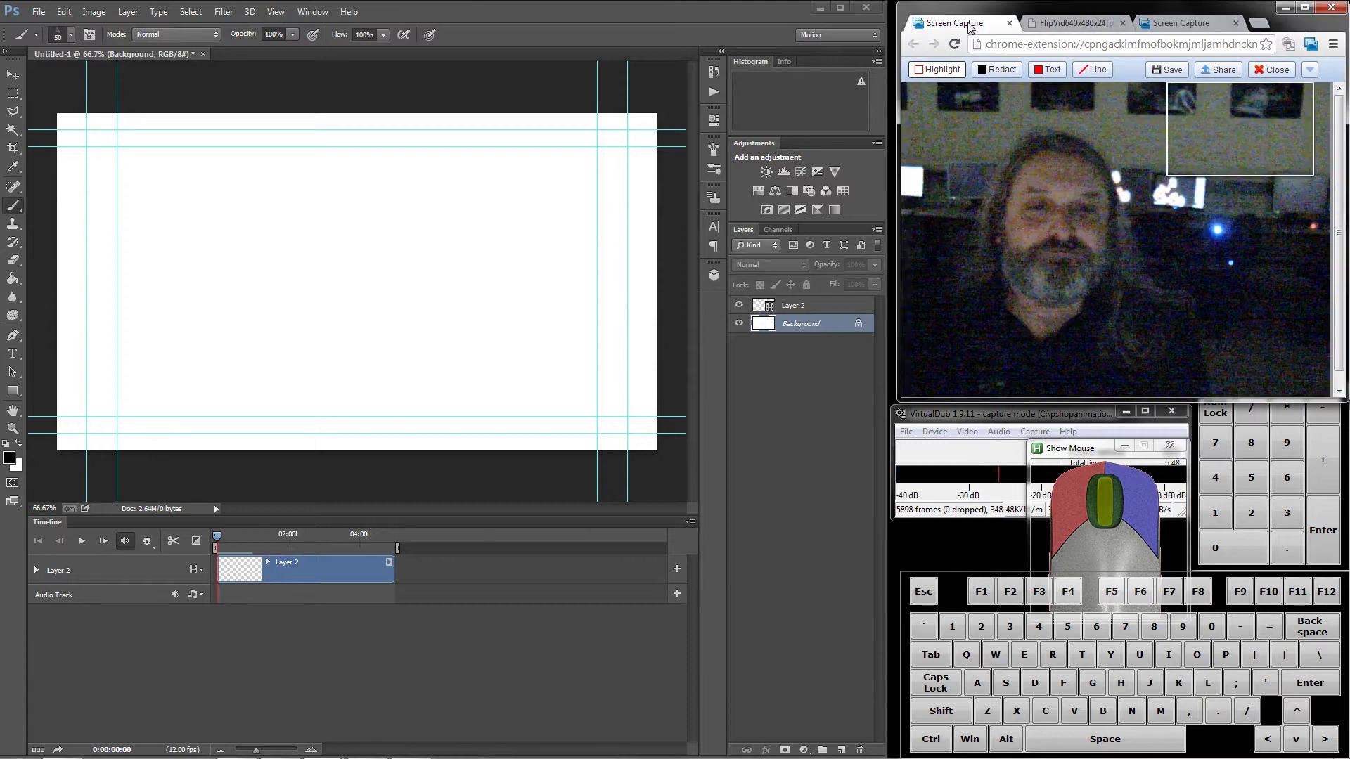
left_click(1061, 22)
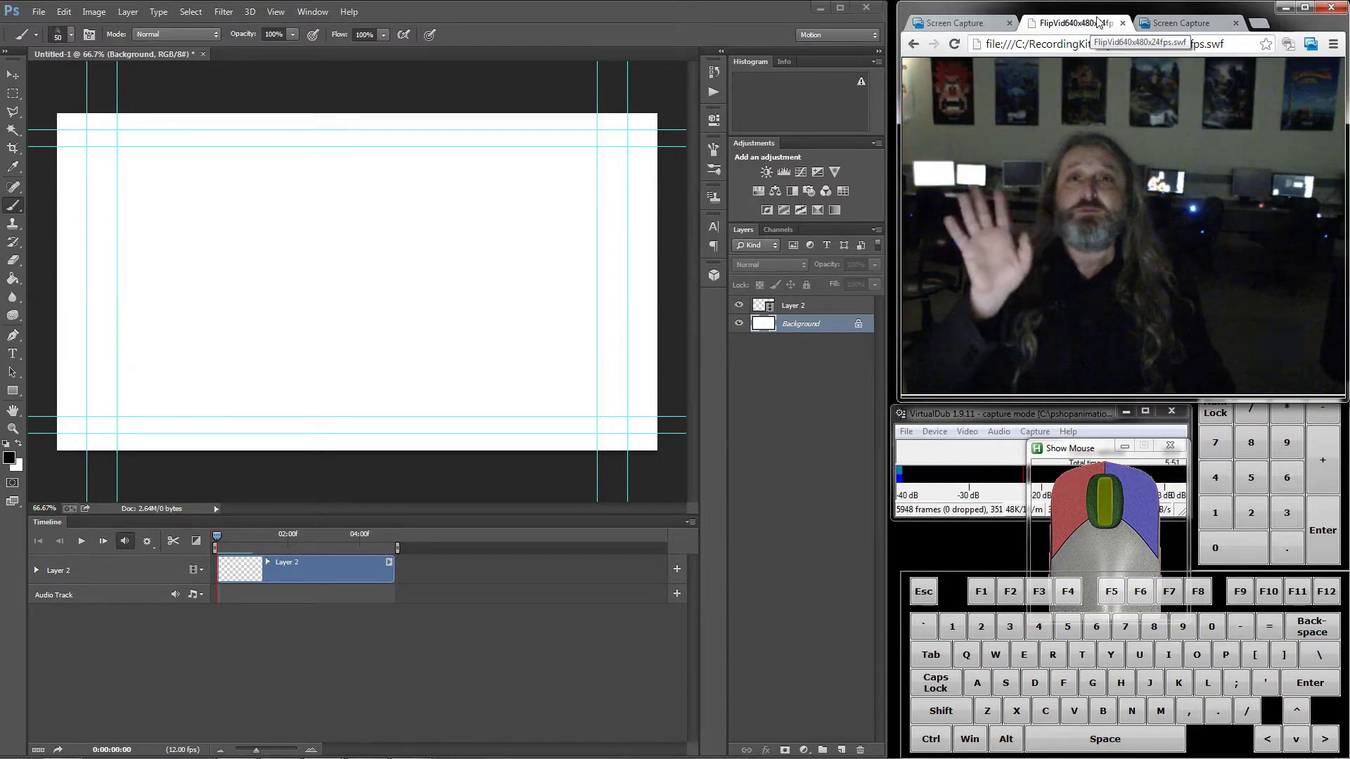
left_click(1172, 26)
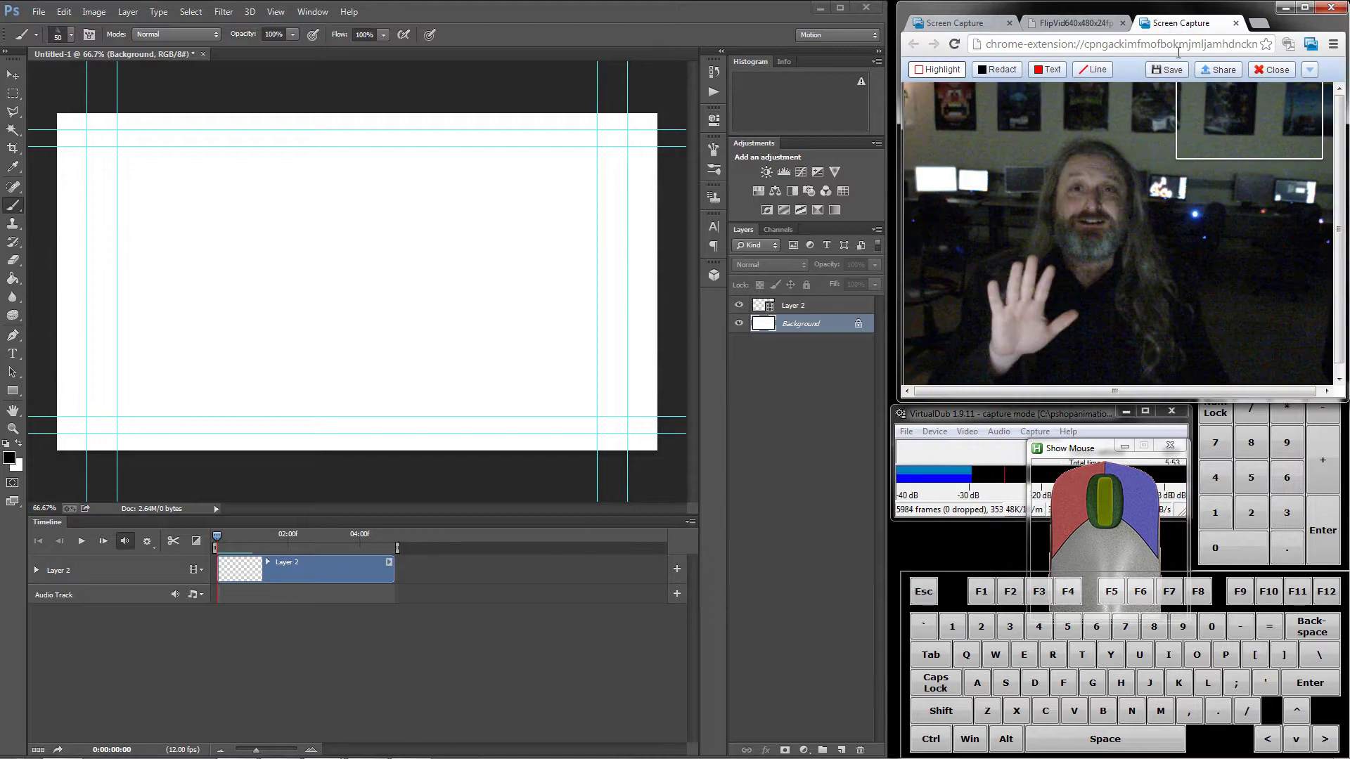
left_click(1167, 70)
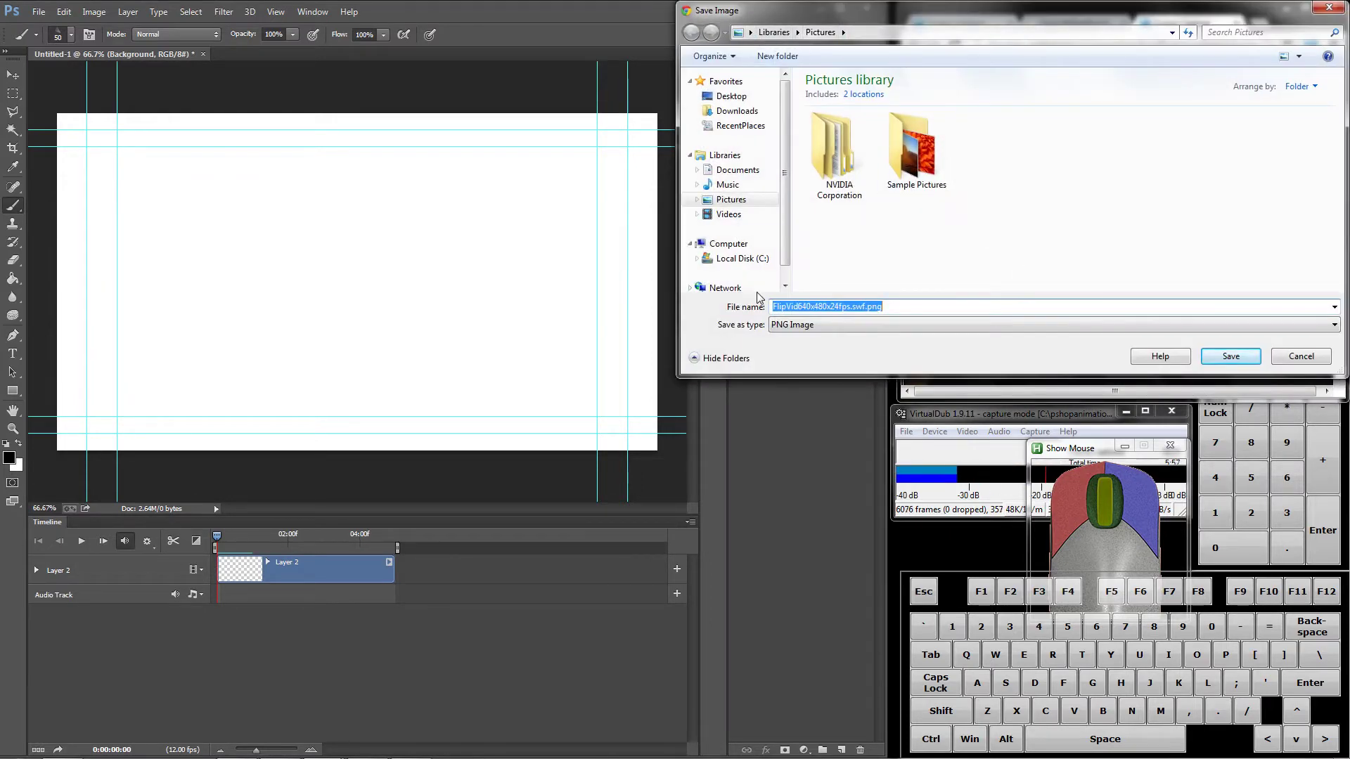
left_click(746, 259)
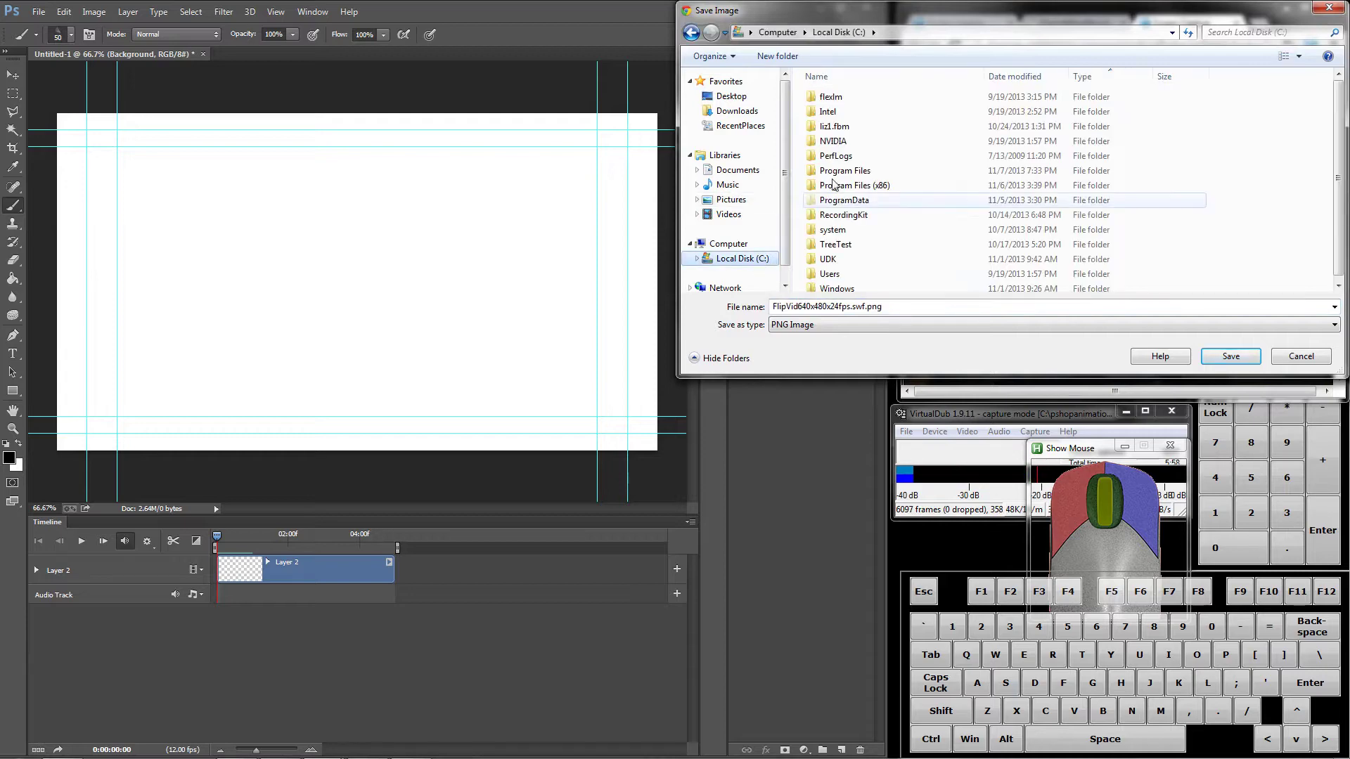
double_click(866, 306)
left_click(943, 326)
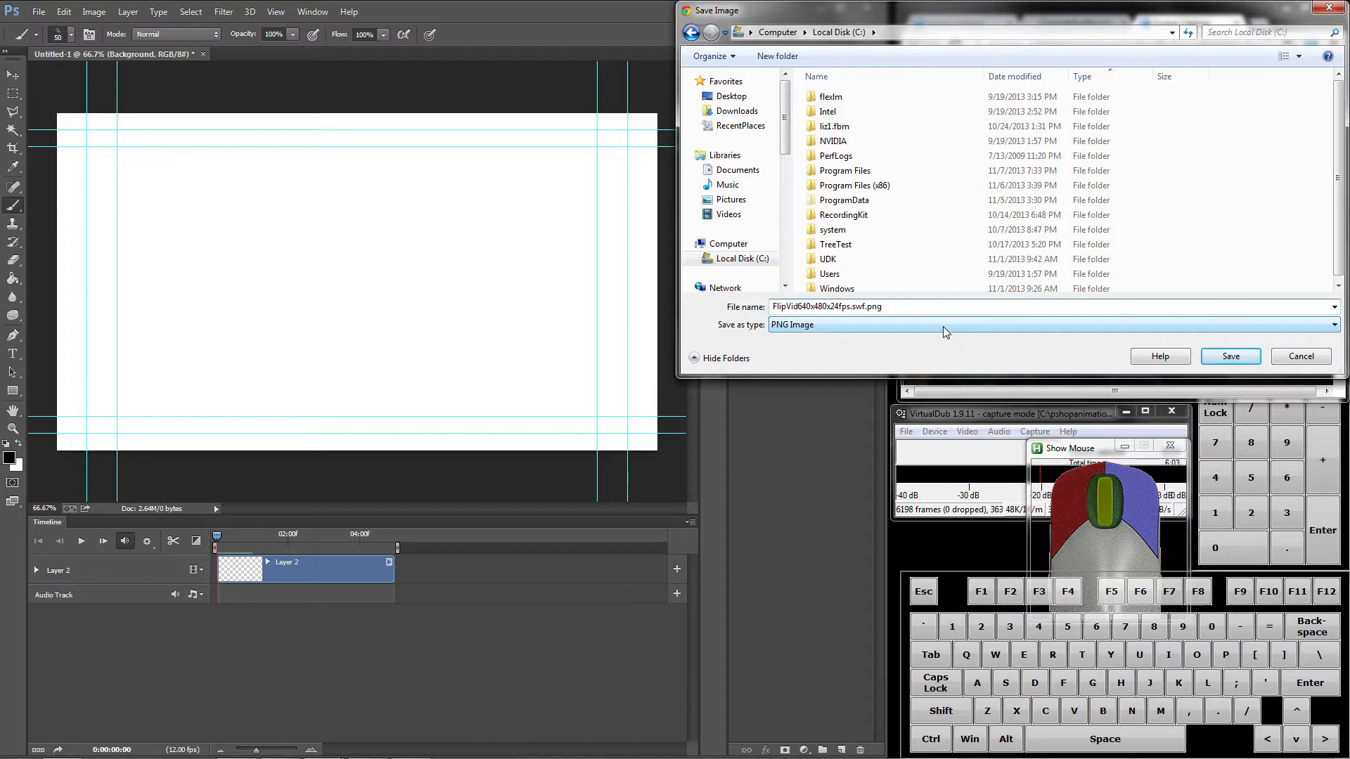
left_click(863, 306)
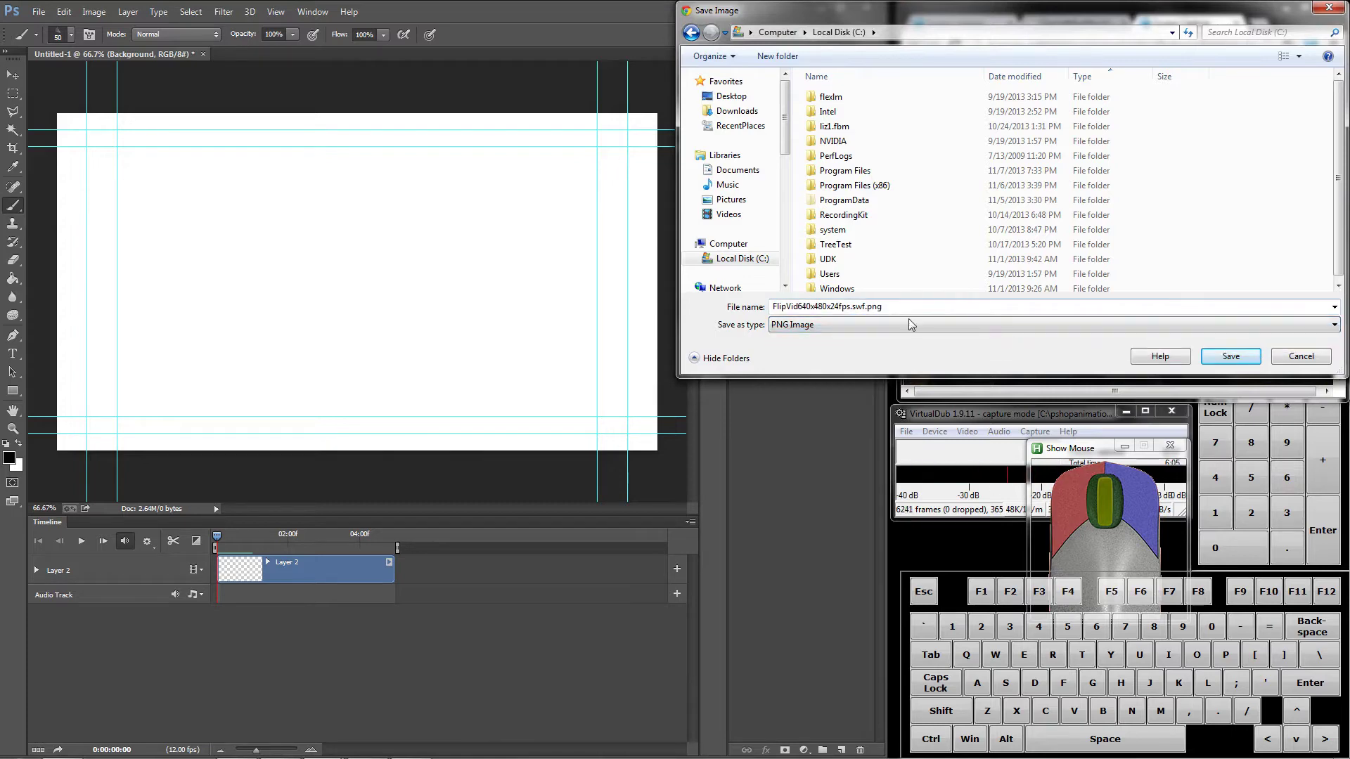
left_click(1239, 360)
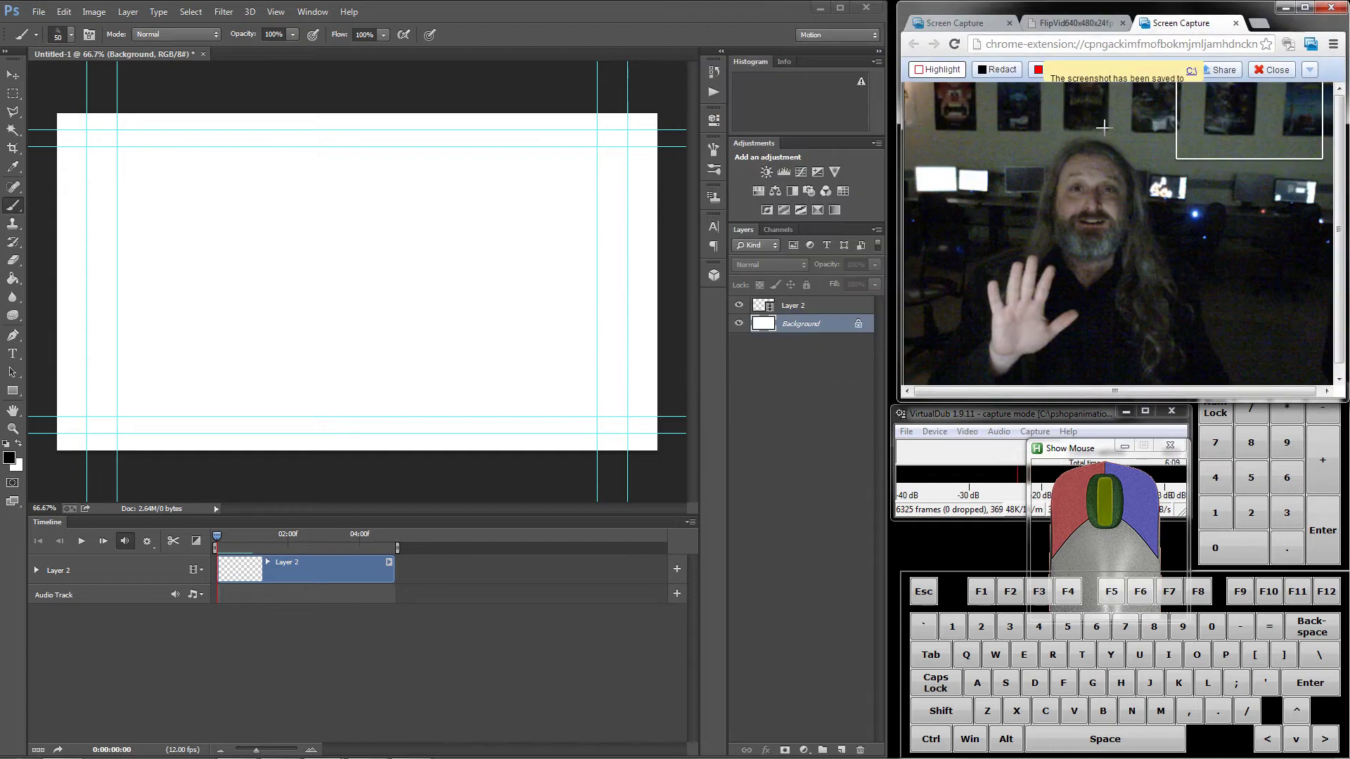
left_click(1054, 25)
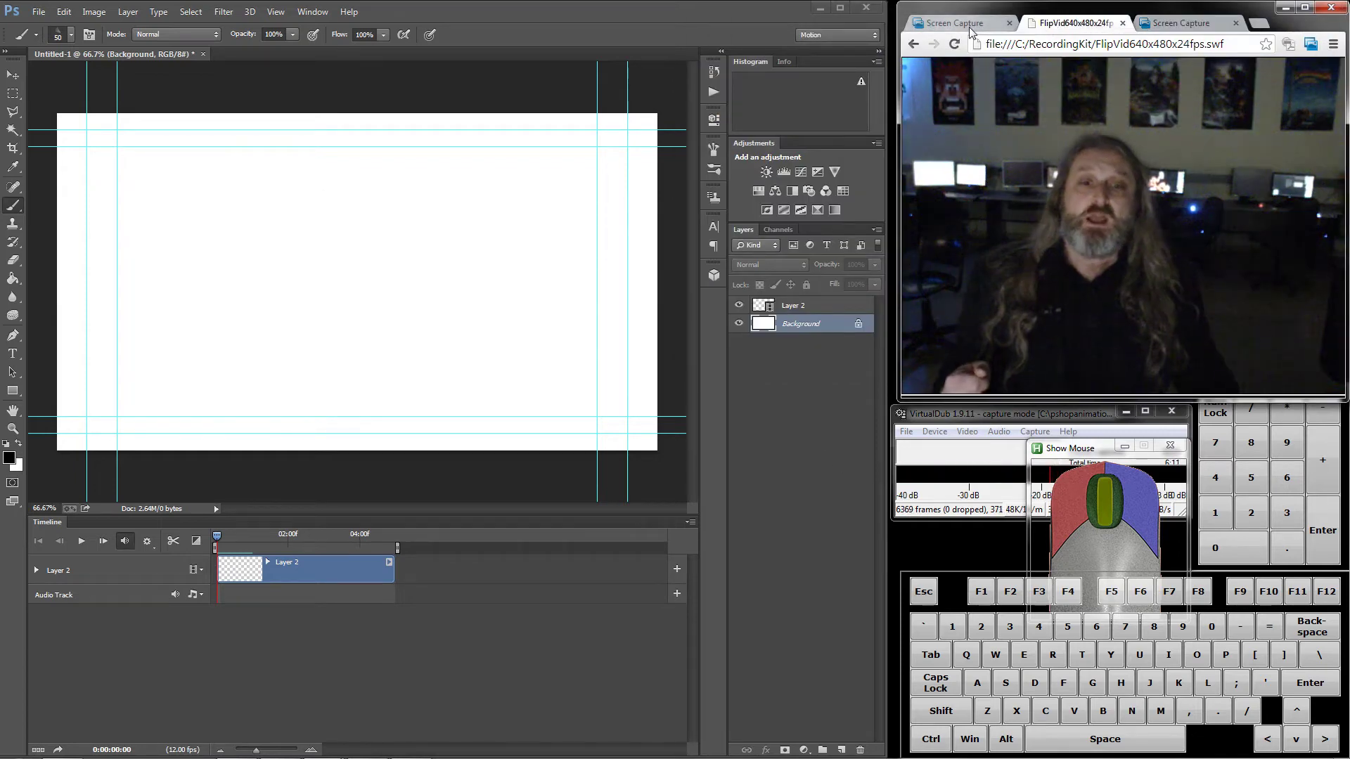
- Switch to Photoshop and open FlipVid640x480x24fps.swf.png from Local Disk (C:)
left_click(38, 13)
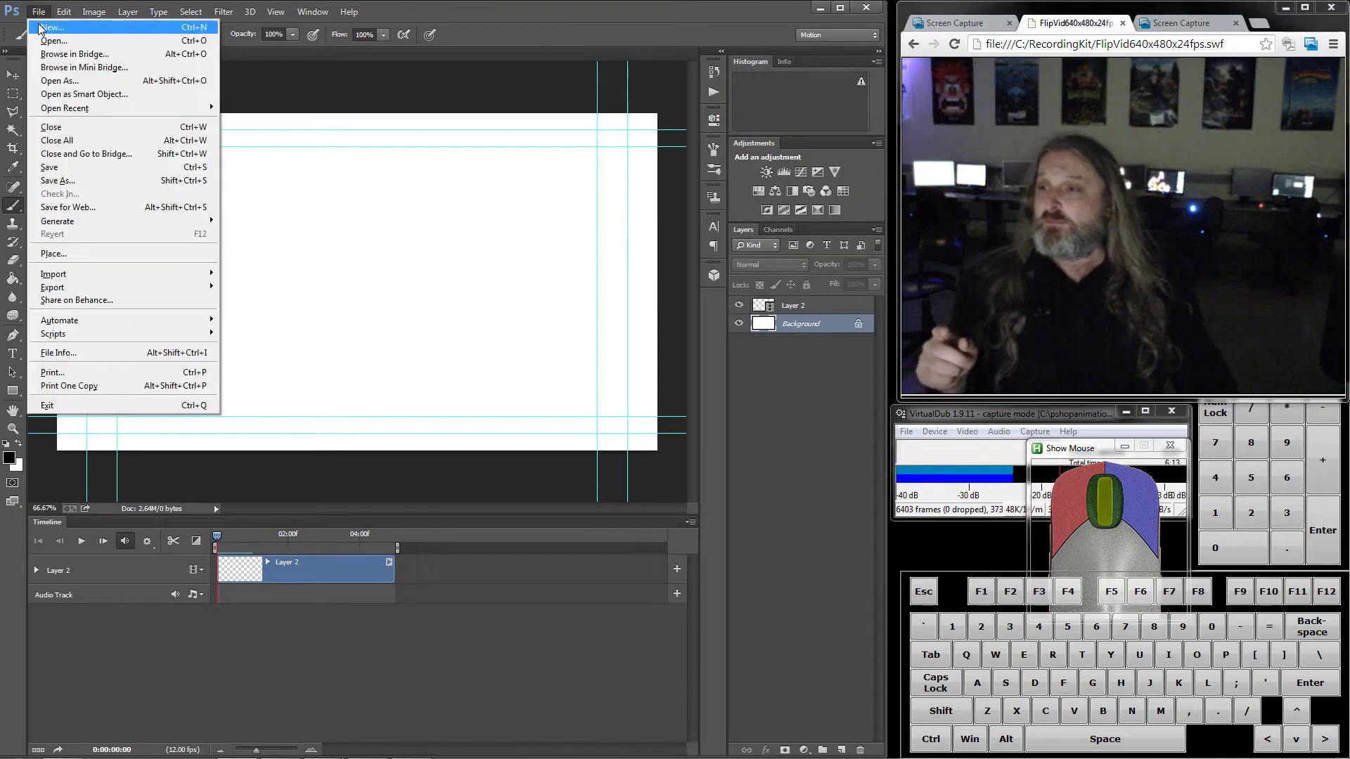
left_click(44, 40)
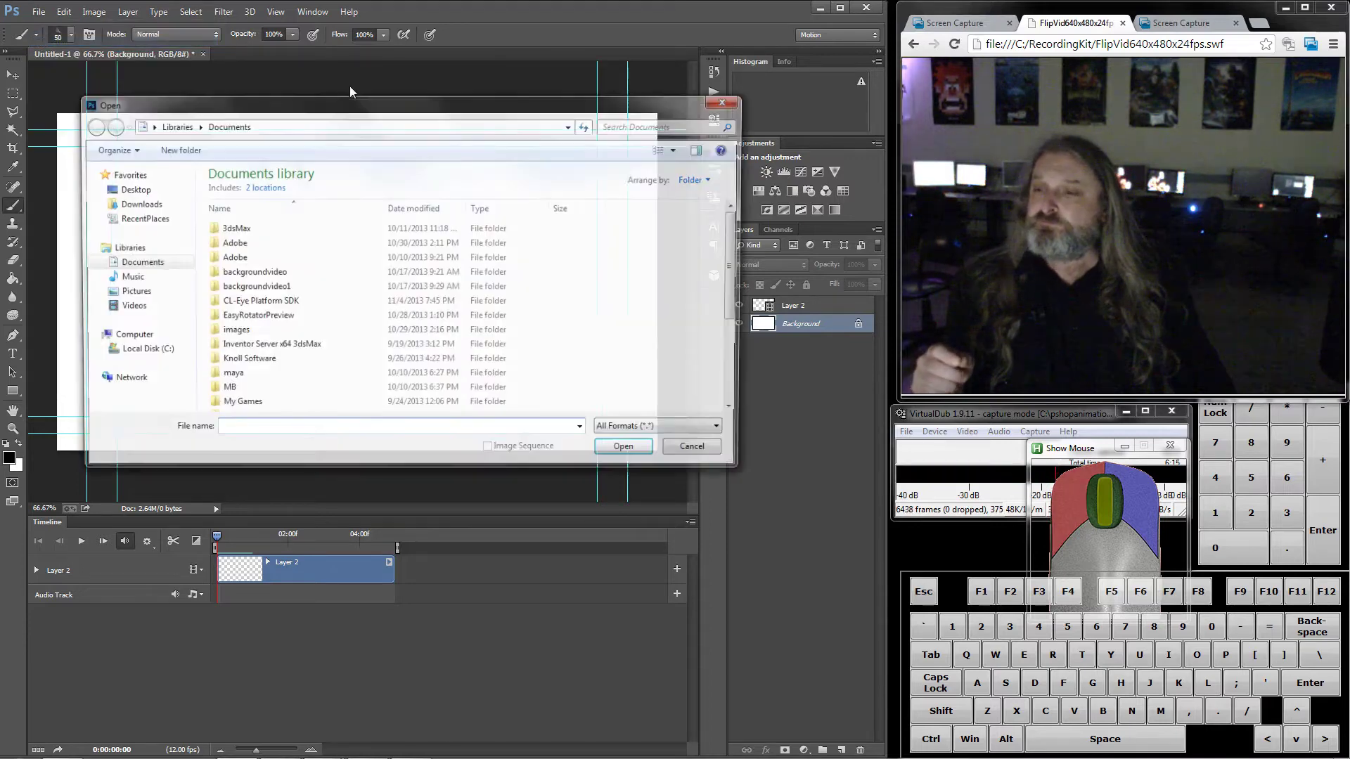
left_click(147, 351)
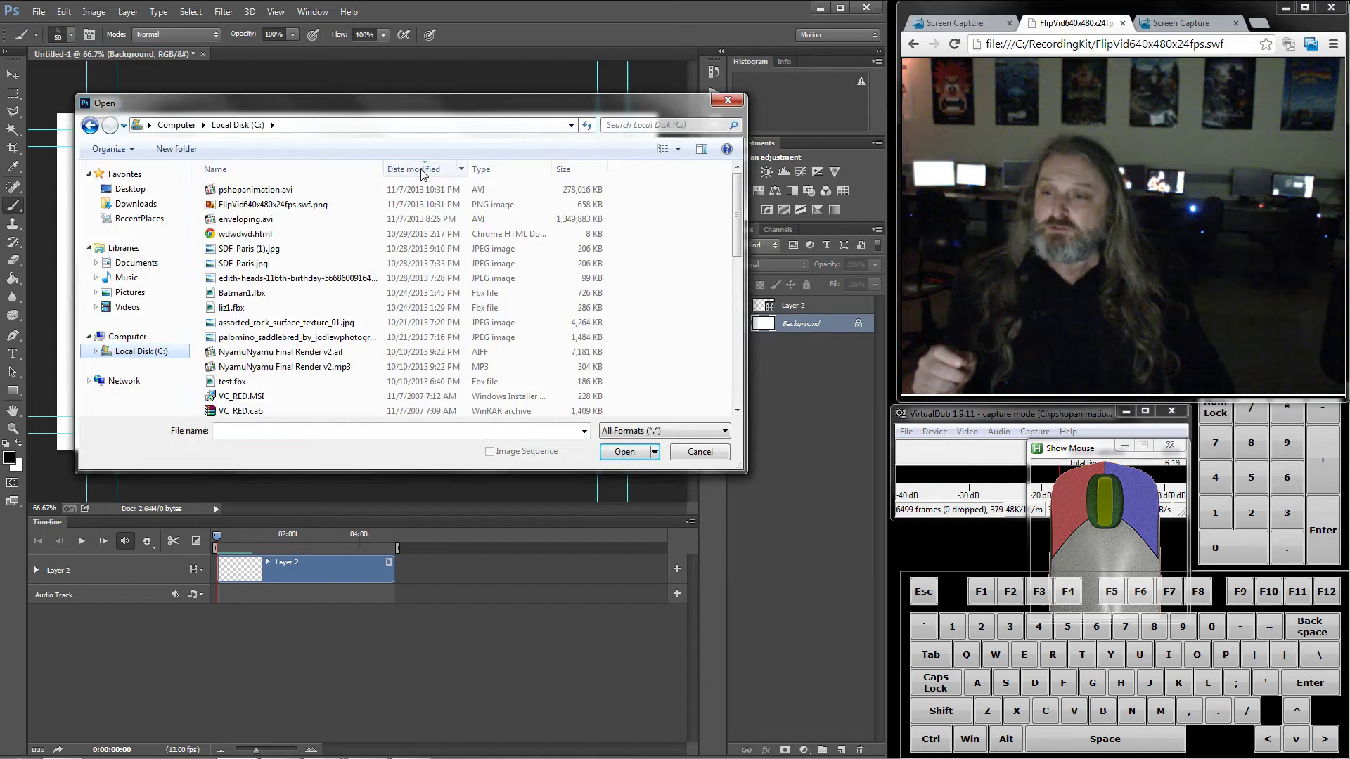
left_click(292, 204)
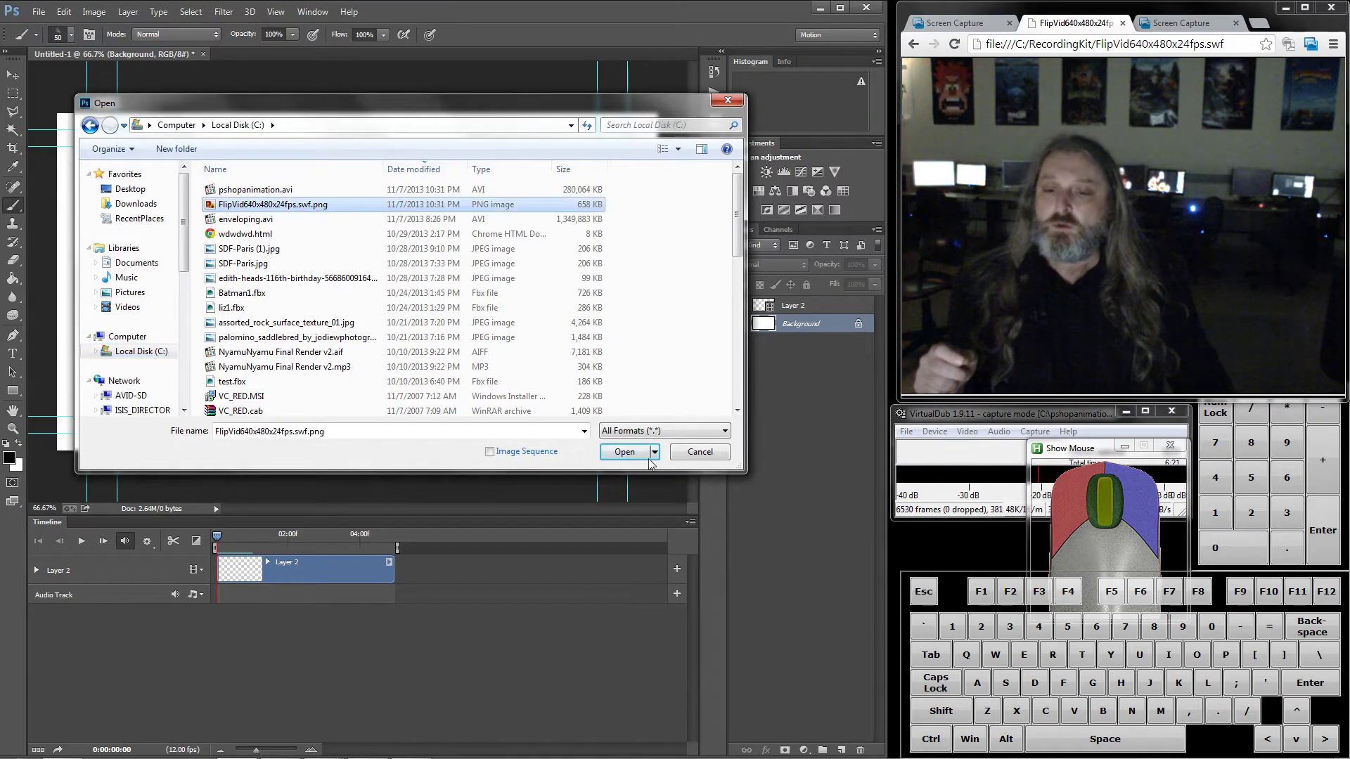
left_click(625, 452)
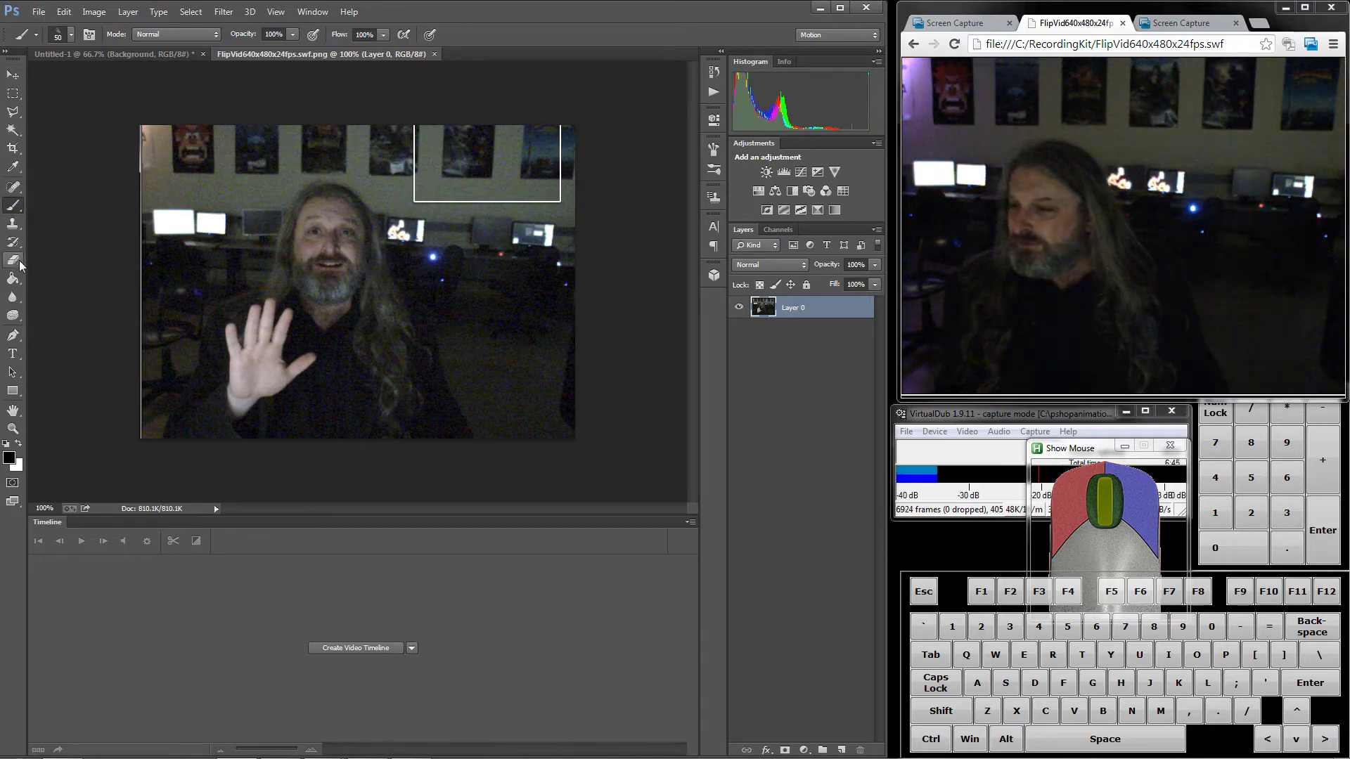
- Draw a closed Pen tool path around the man's body, shoulders and head, starting and ending at the picture's lower-left edge
left_click(14, 336)
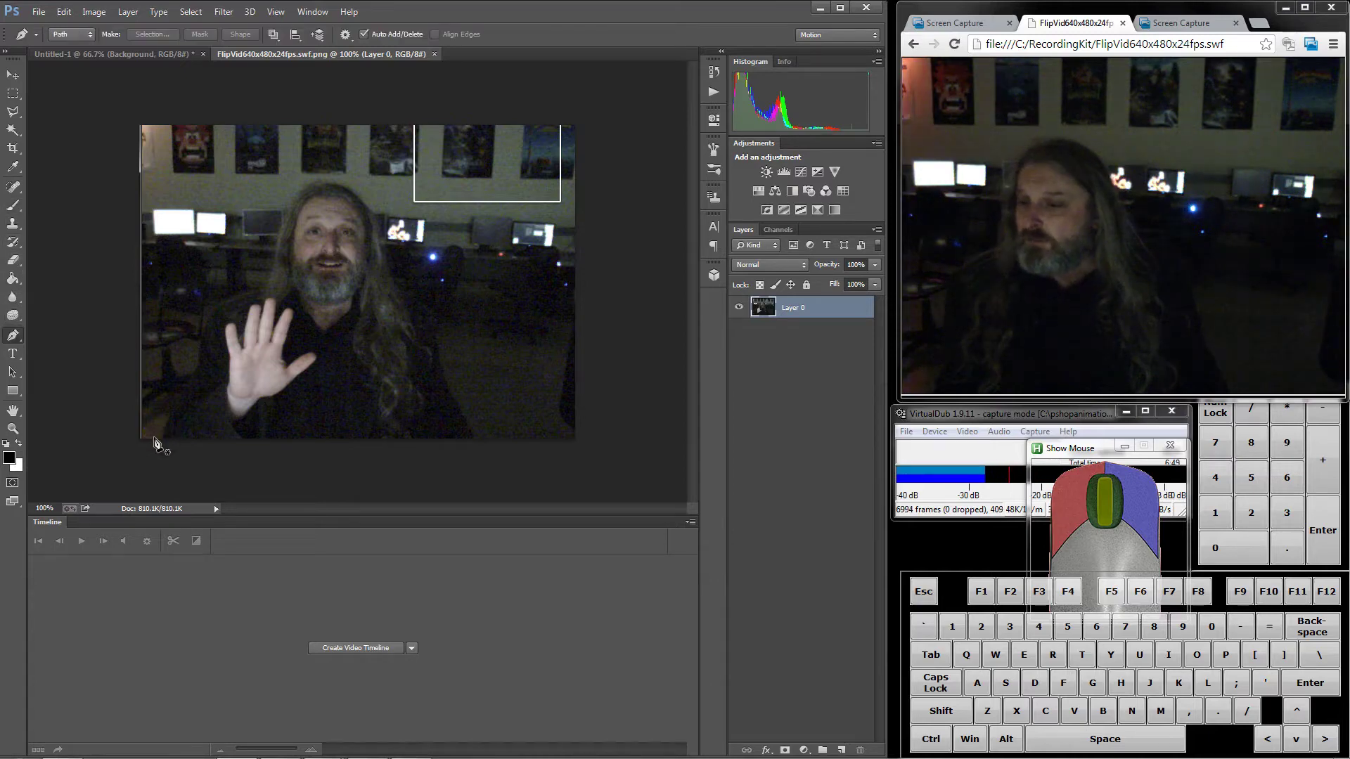
left_click(163, 438)
left_click_drag(182, 399, 189, 388)
left_click_drag(196, 376, 279, 246)
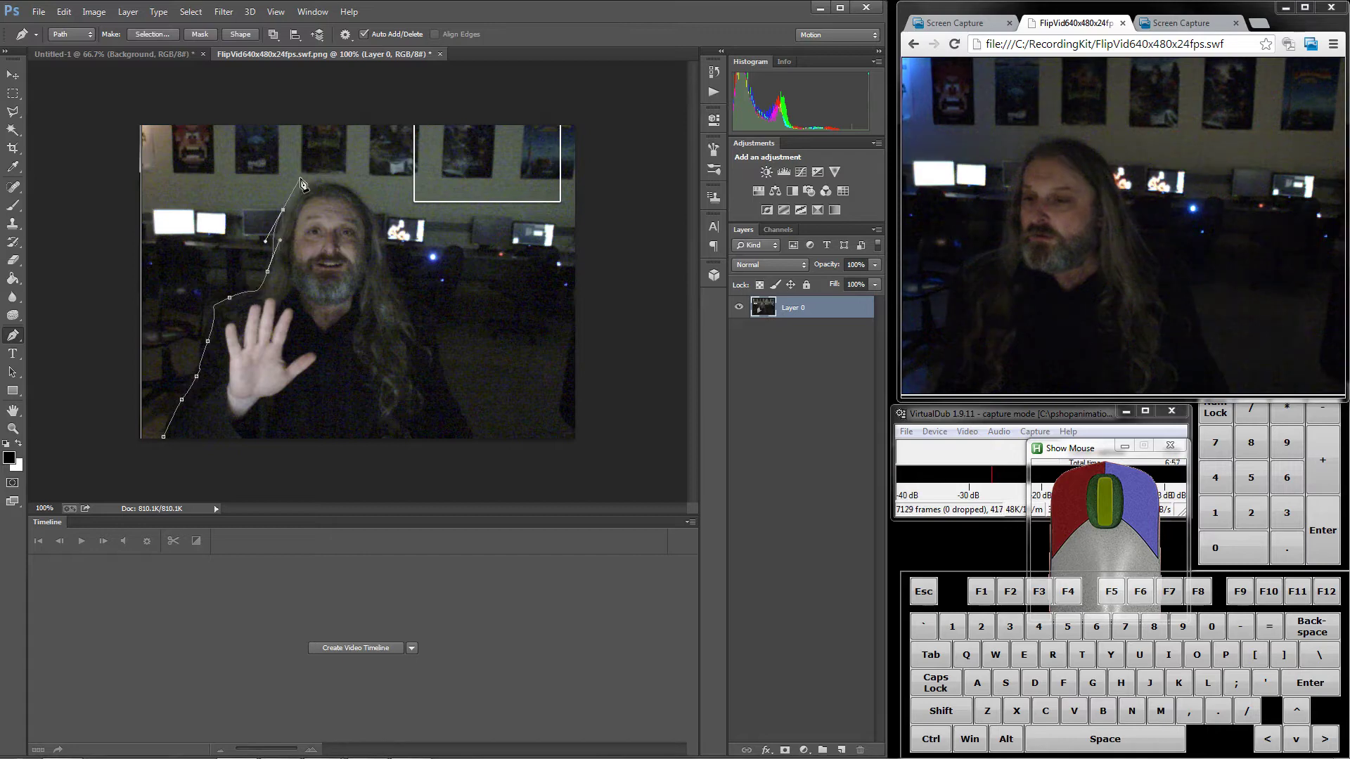
left_click_drag(302, 184, 367, 192)
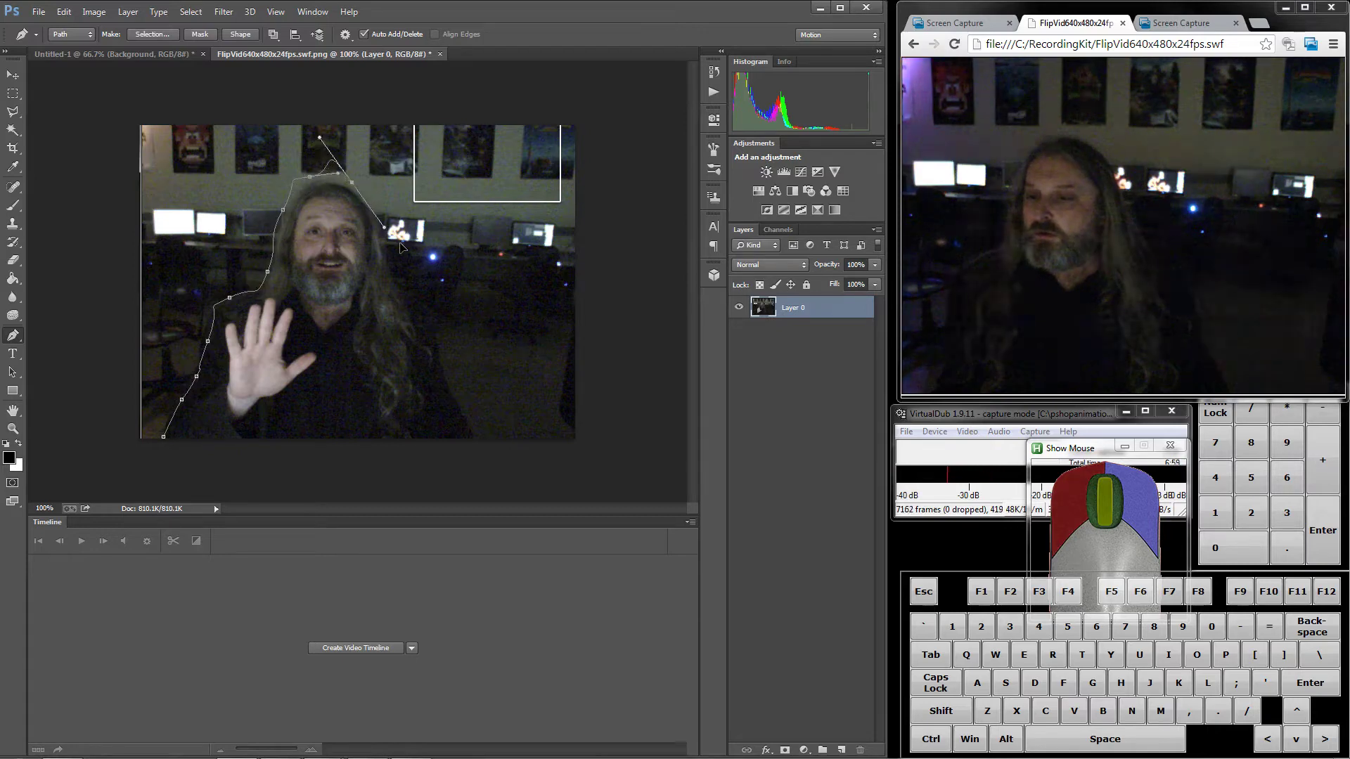
left_click_drag(401, 245, 481, 459)
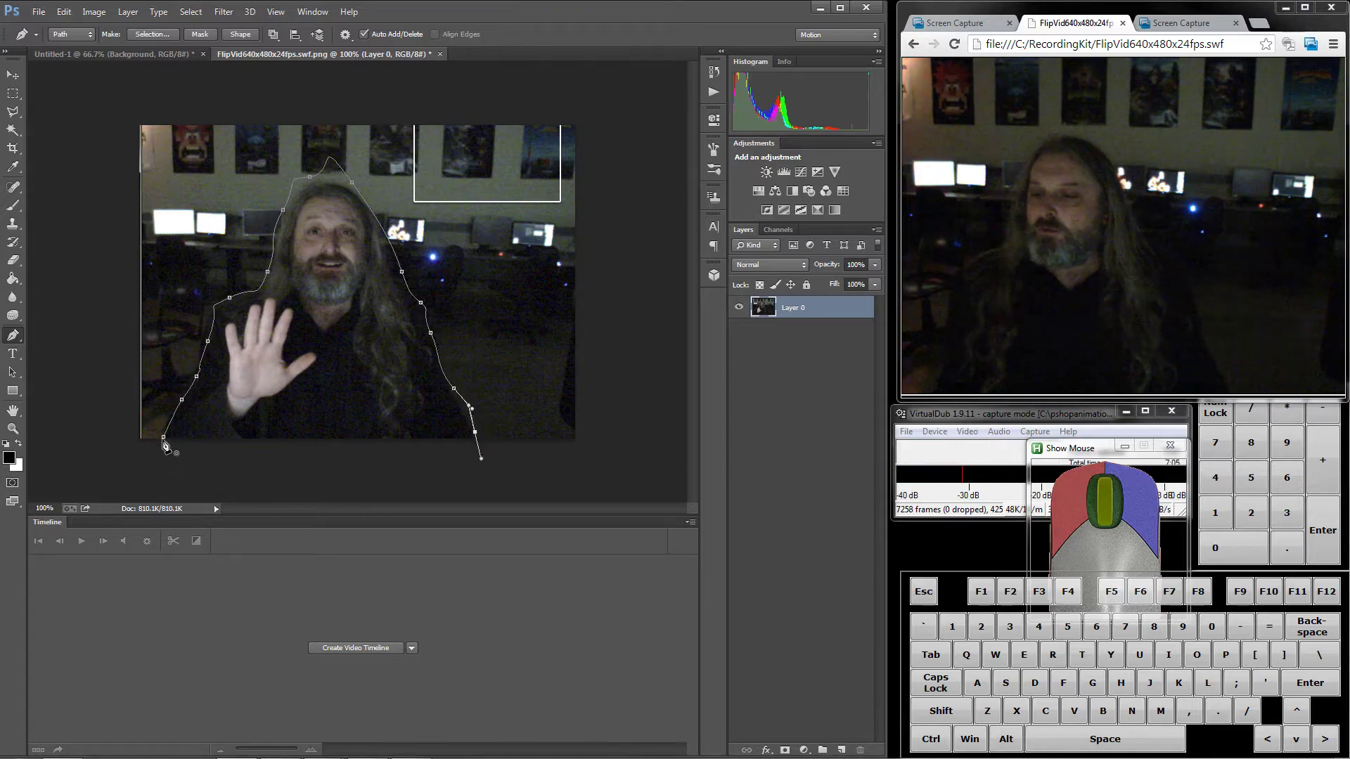
left_click(164, 439)
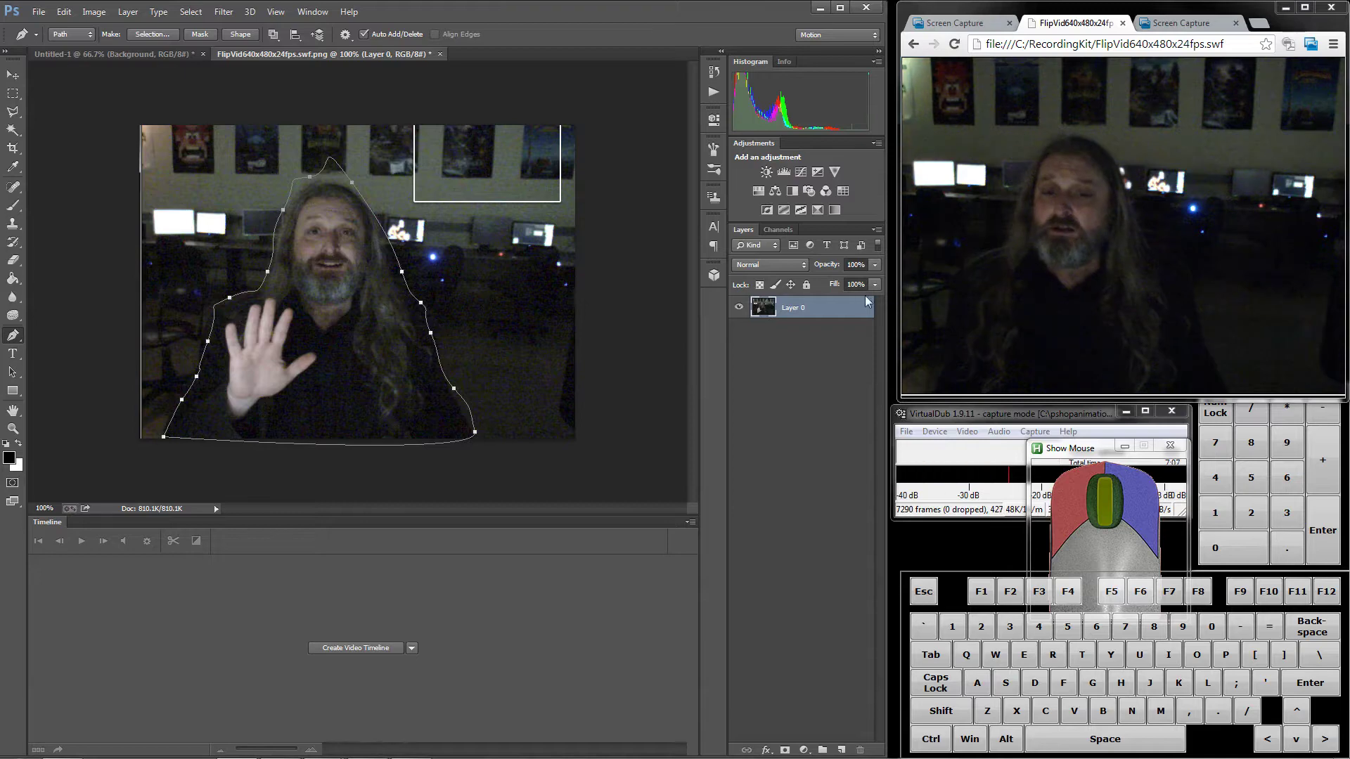
- Display the Paths panel to access the traced outline's work path
left_click(876, 230)
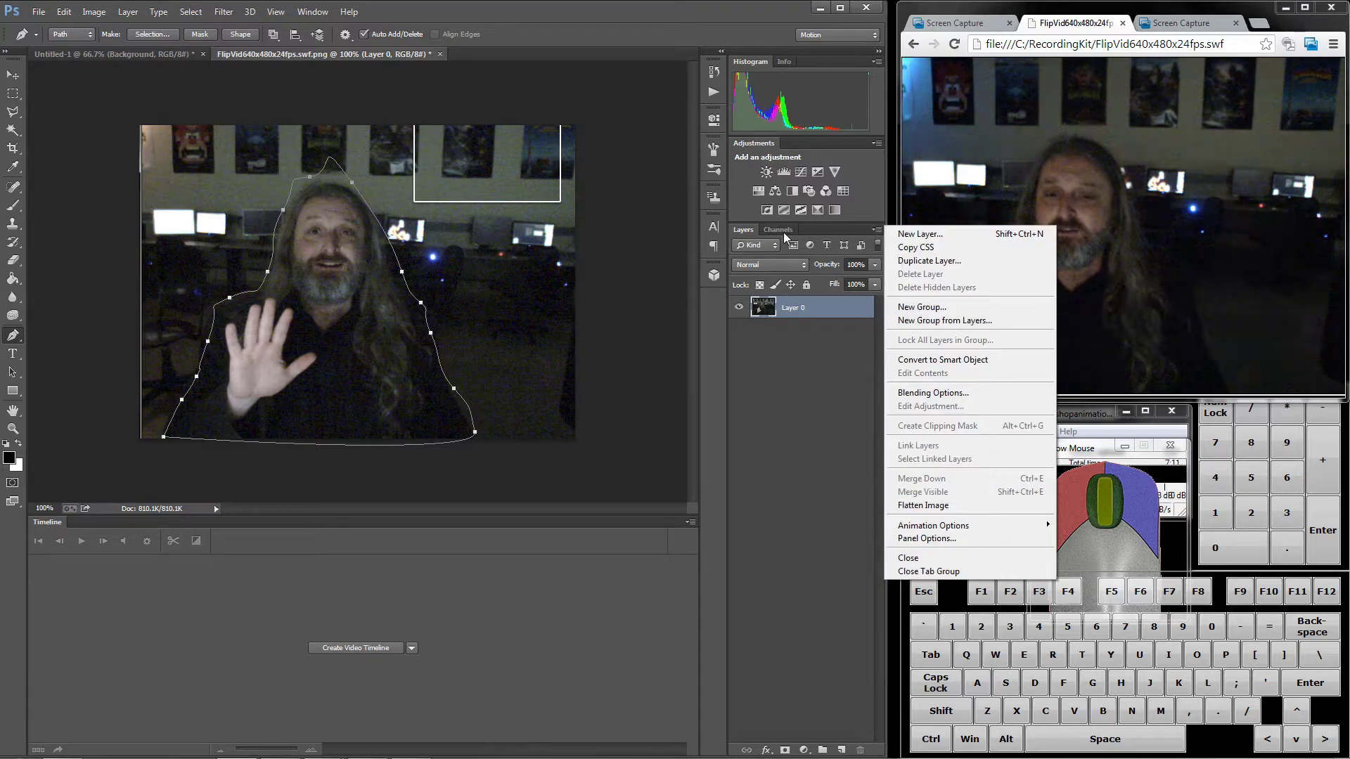
left_click(829, 240)
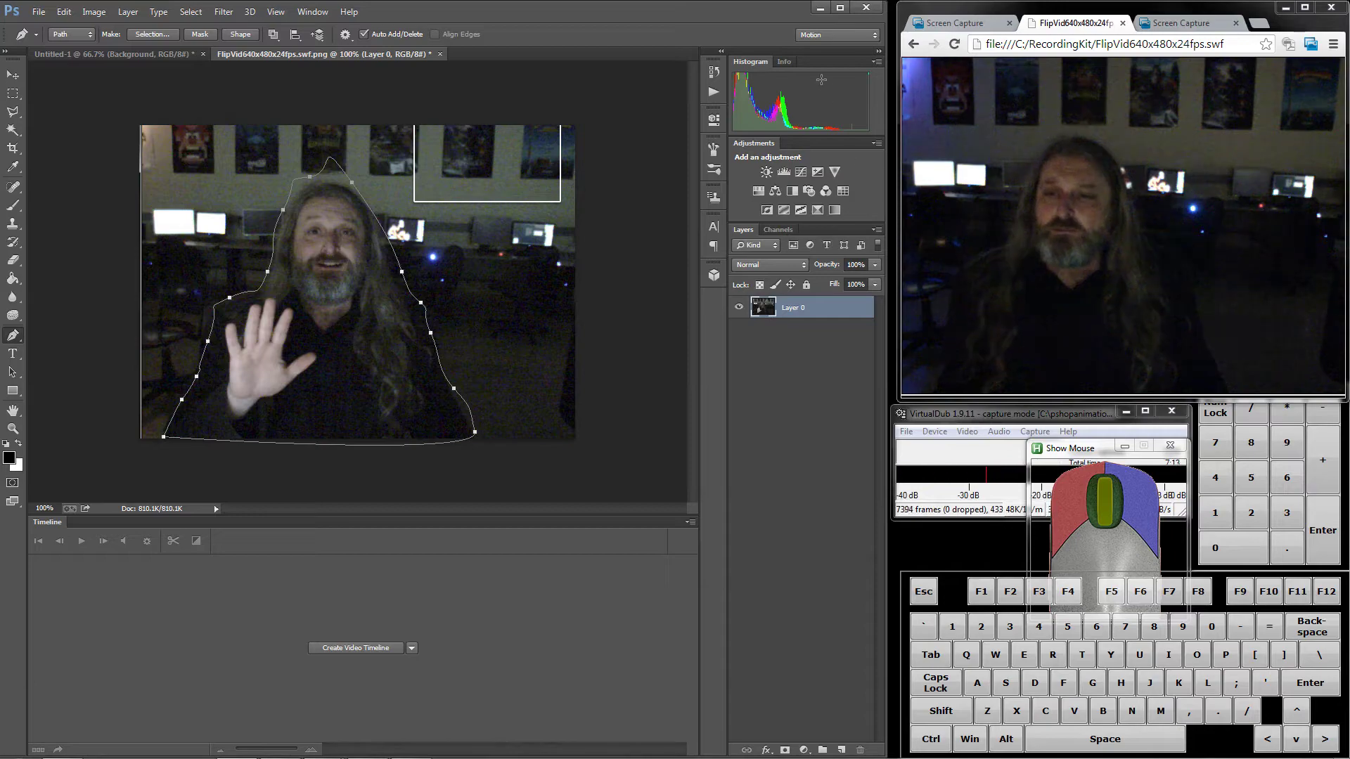
left_click(313, 12)
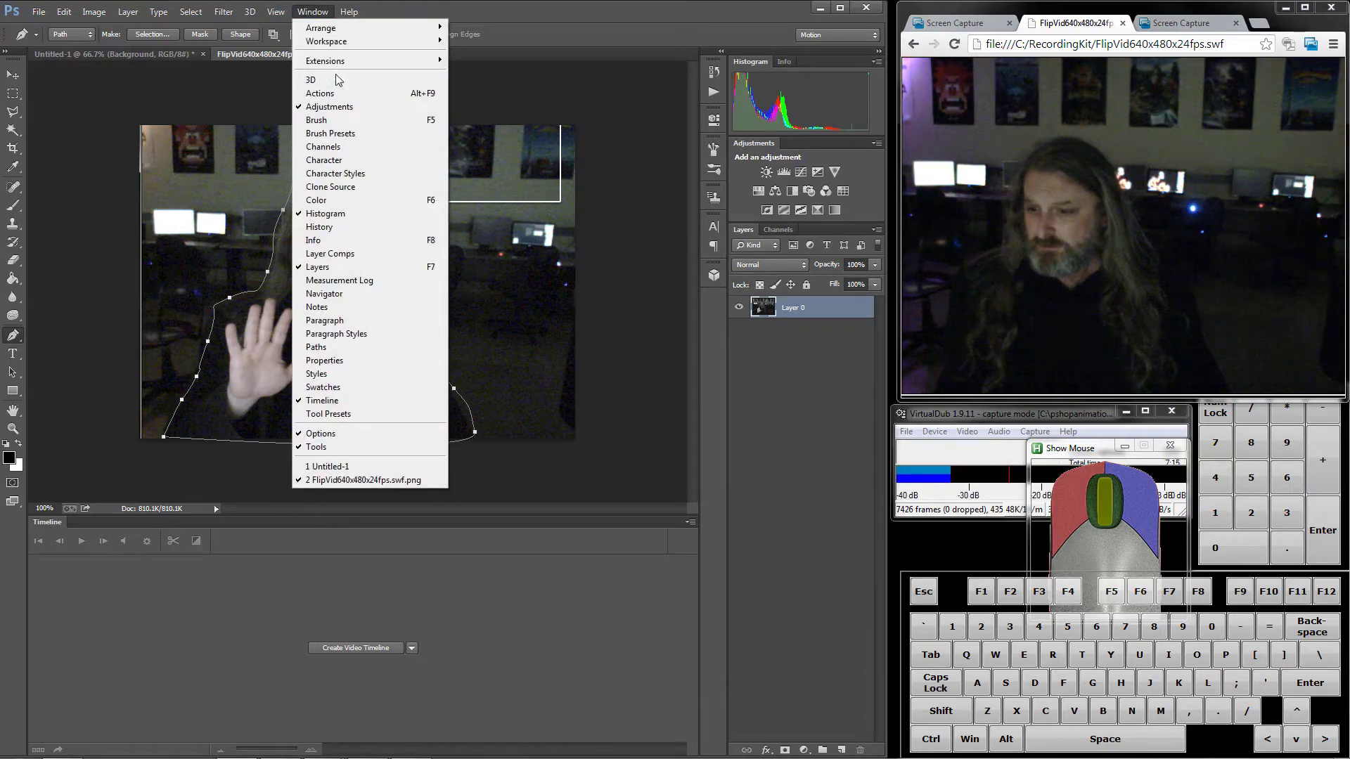
left_click(335, 347)
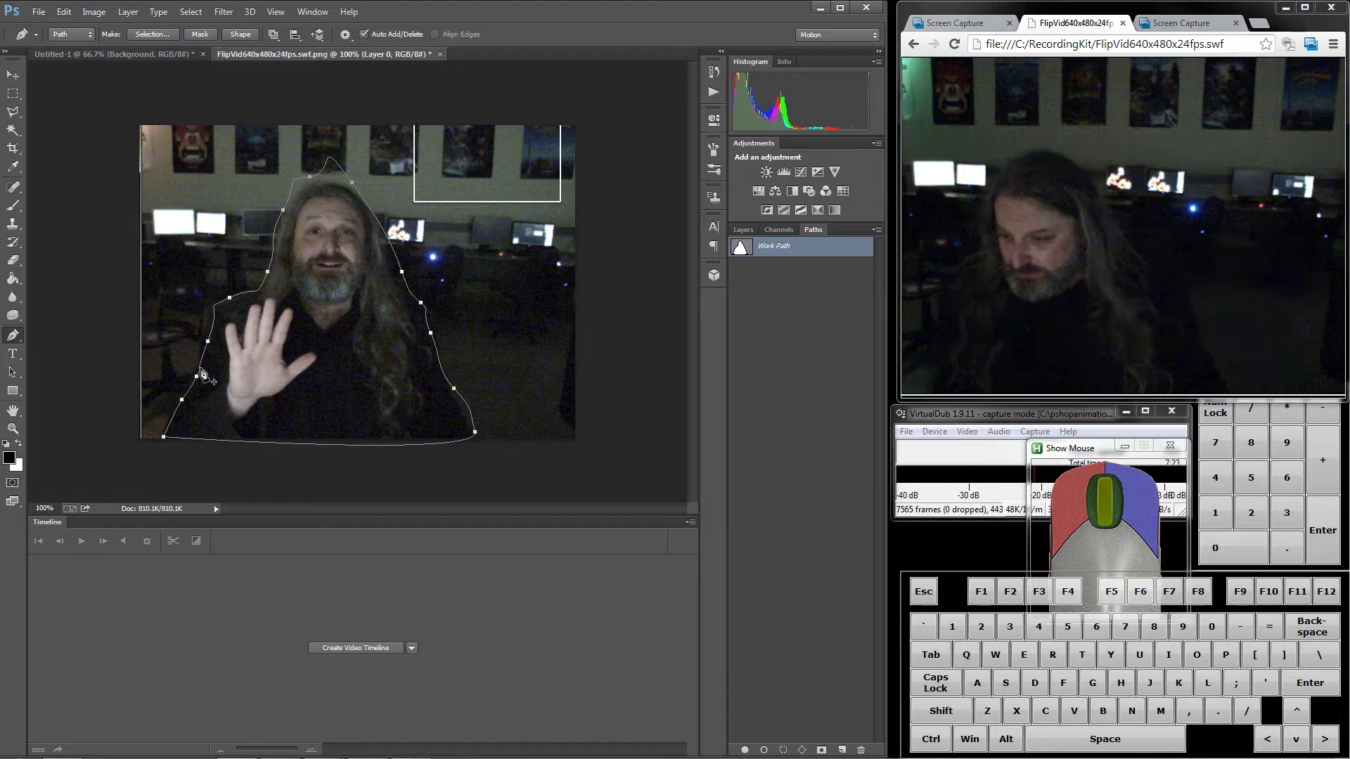
- Use the Direct Selection tool to reshape the path's anchor points along the arm and shoulder beside the raised hand
key("ctrl")
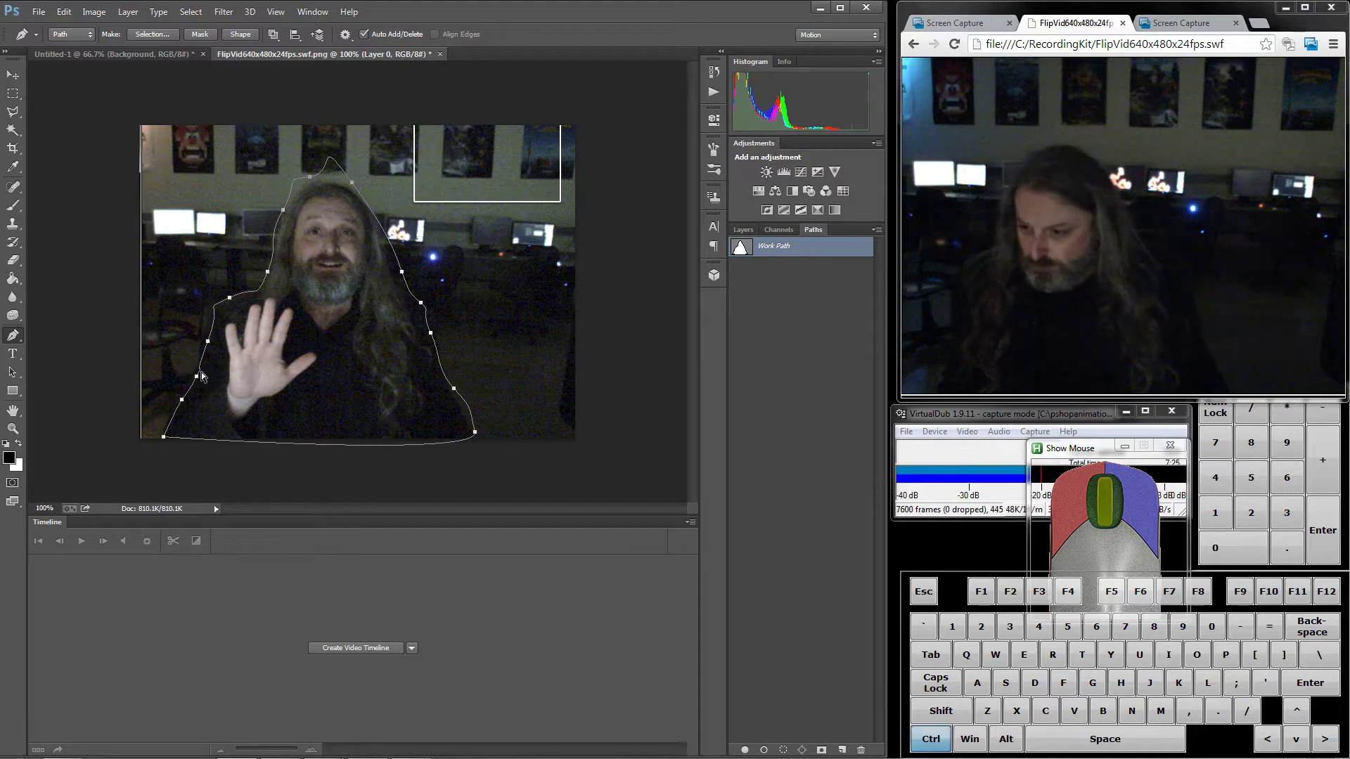
key("alt")
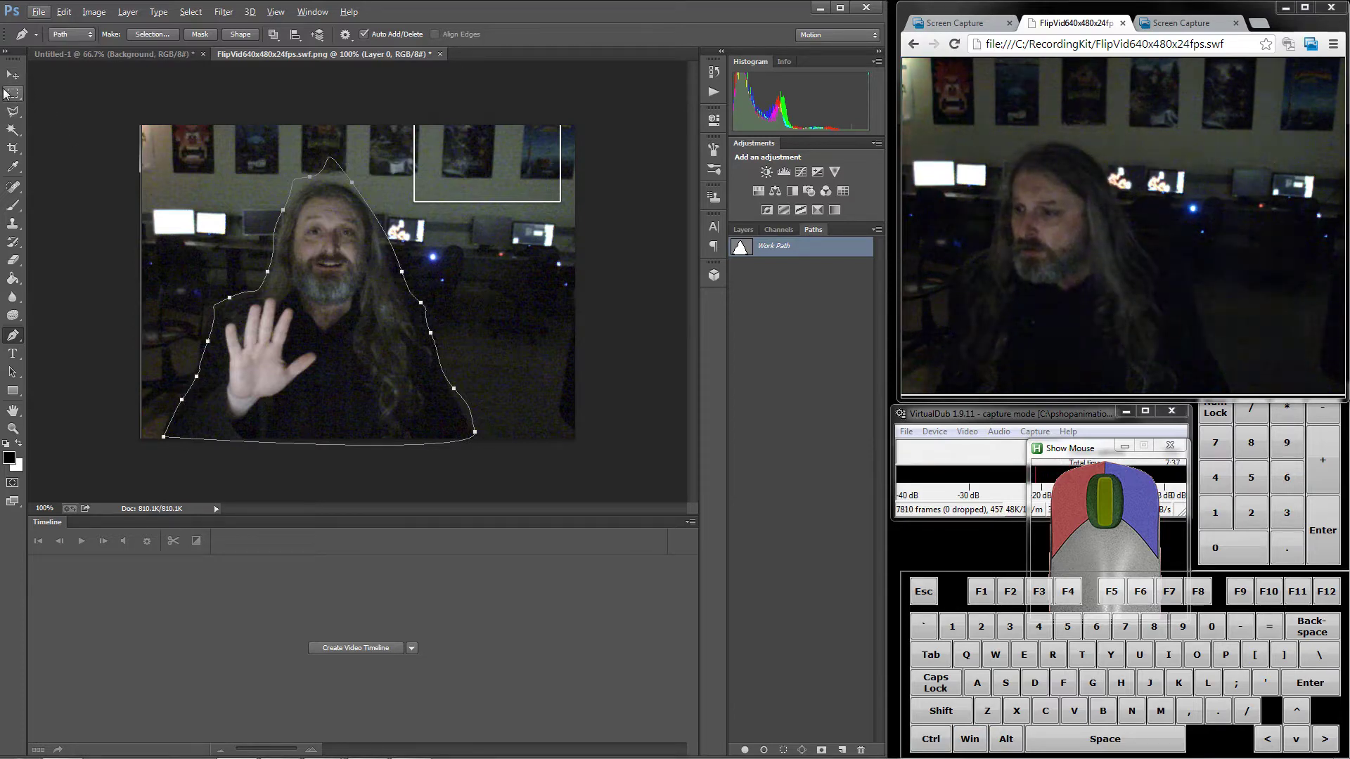
left_click(14, 372)
left_click(183, 402)
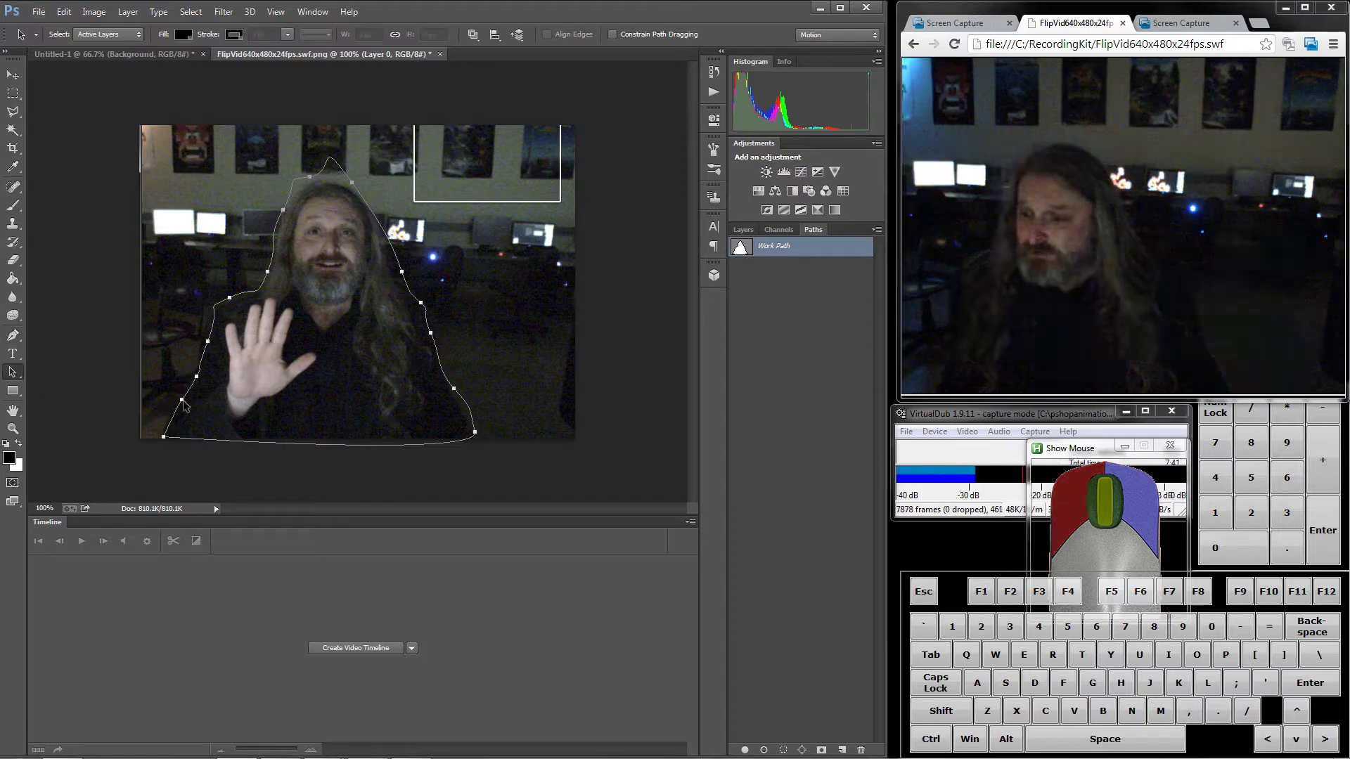
left_click_drag(182, 401, 182, 403)
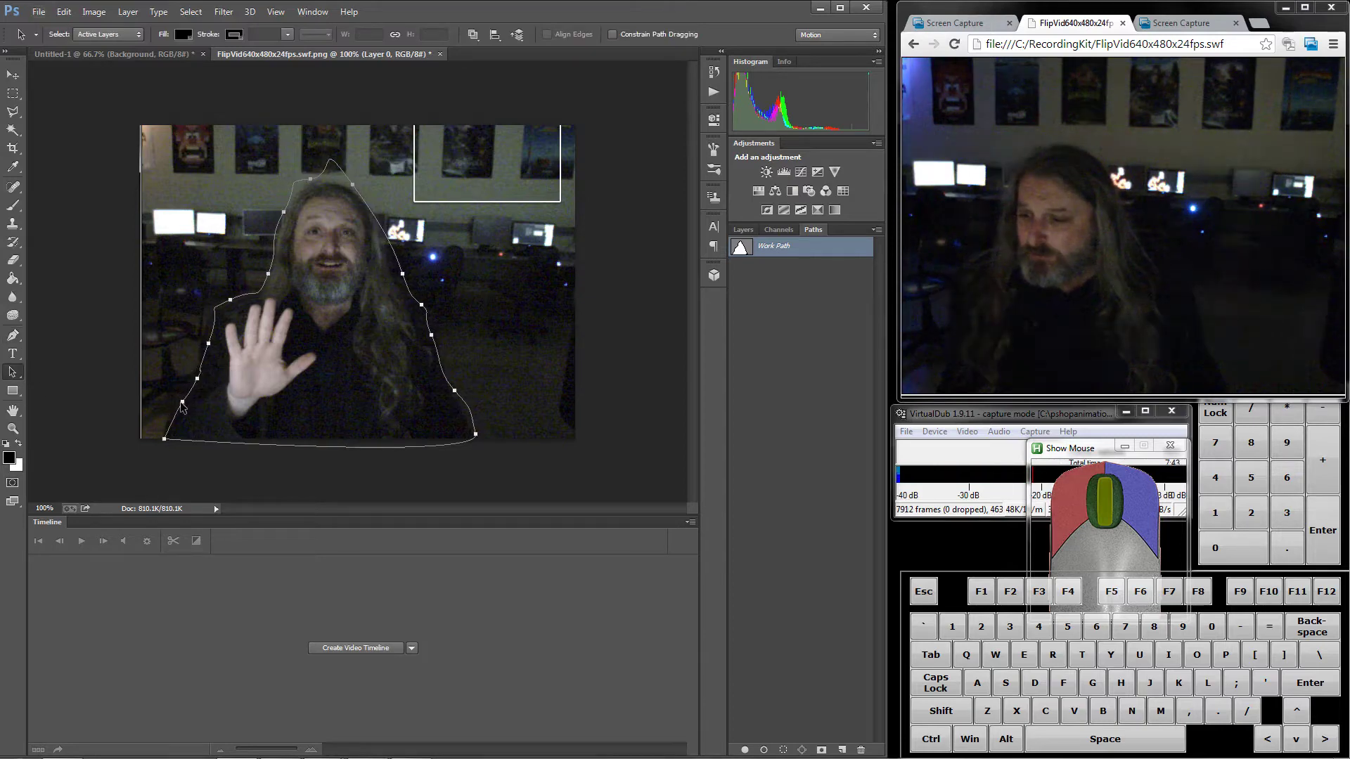
left_click(182, 407, "ctrl")
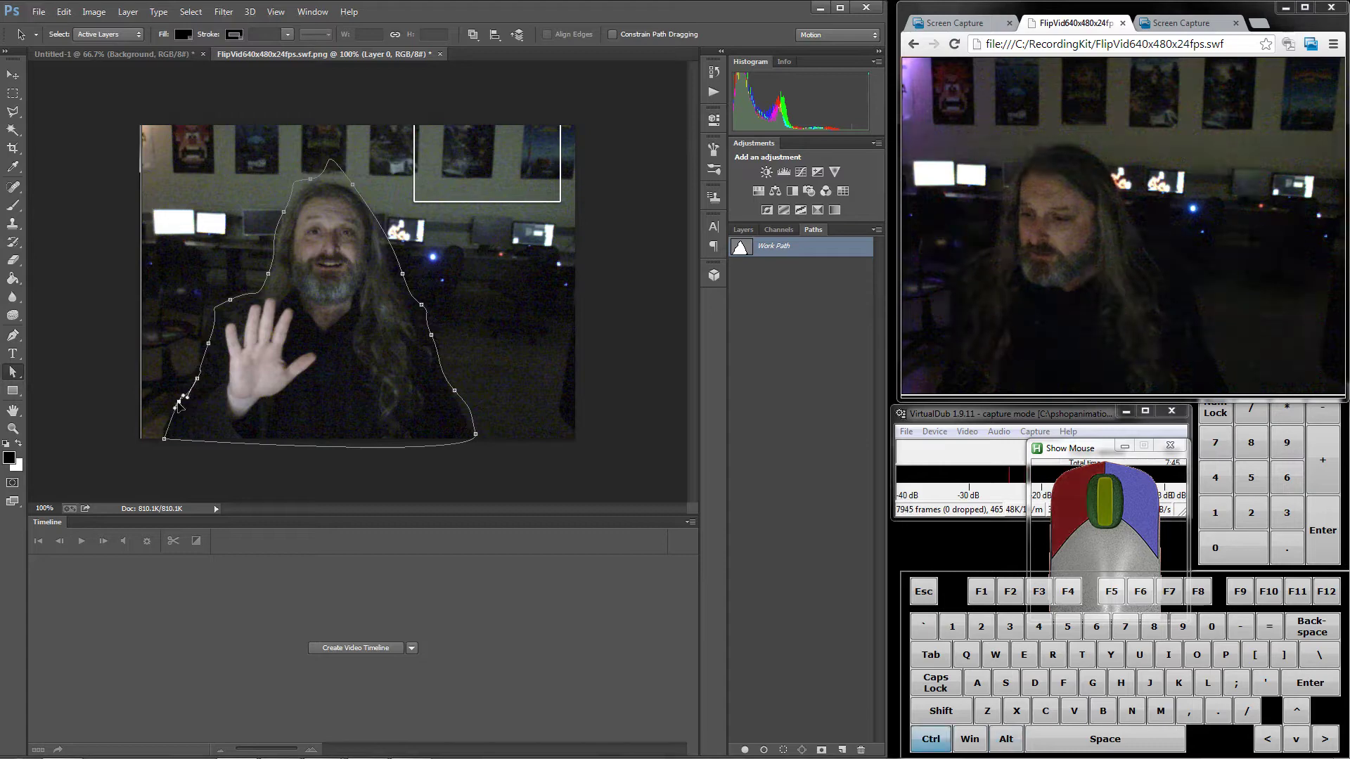
left_click_drag(178, 403, 197, 360)
left_click(208, 345, "ctrl")
left_click_drag(232, 306, 262, 288)
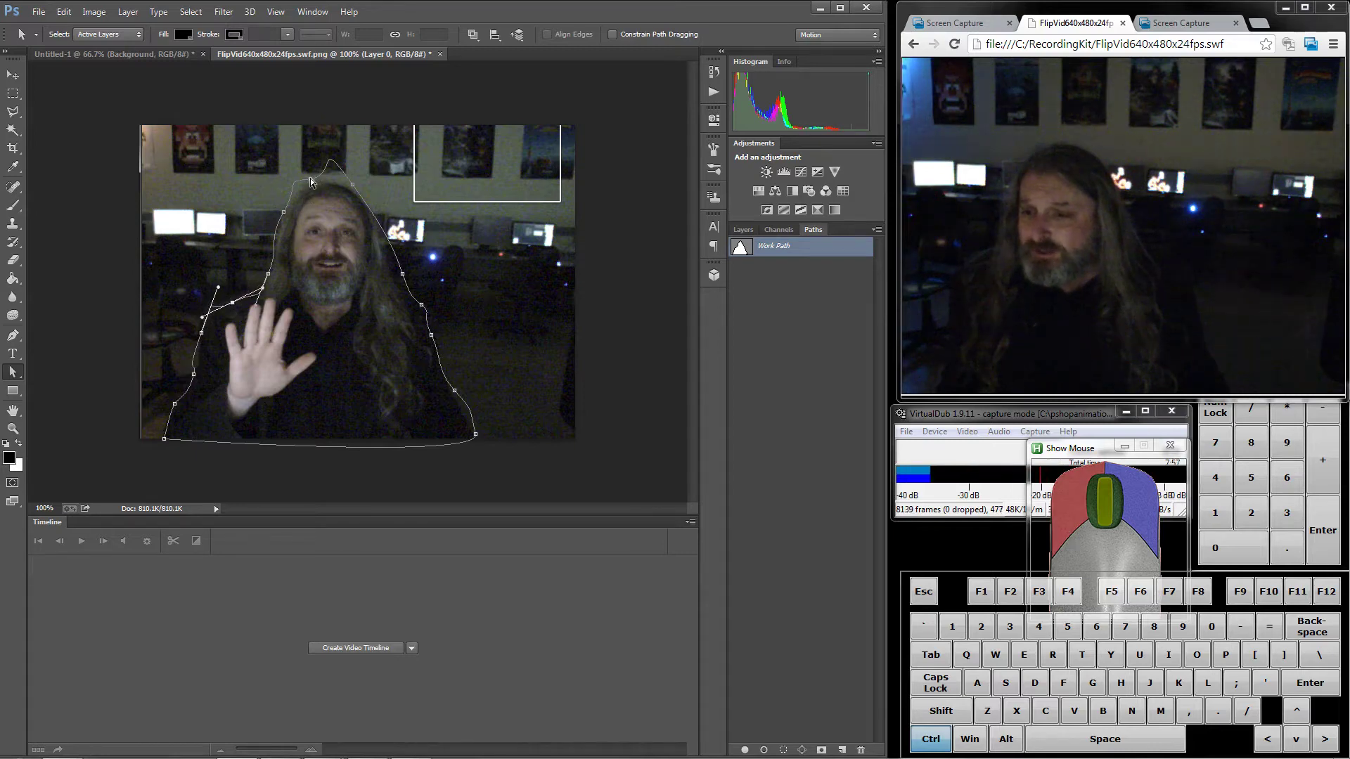
- Adjust the path's anchors and curve handles to follow the head and hair closely, and refine the curve beside the raised hand
left_click_drag(311, 180, 314, 185)
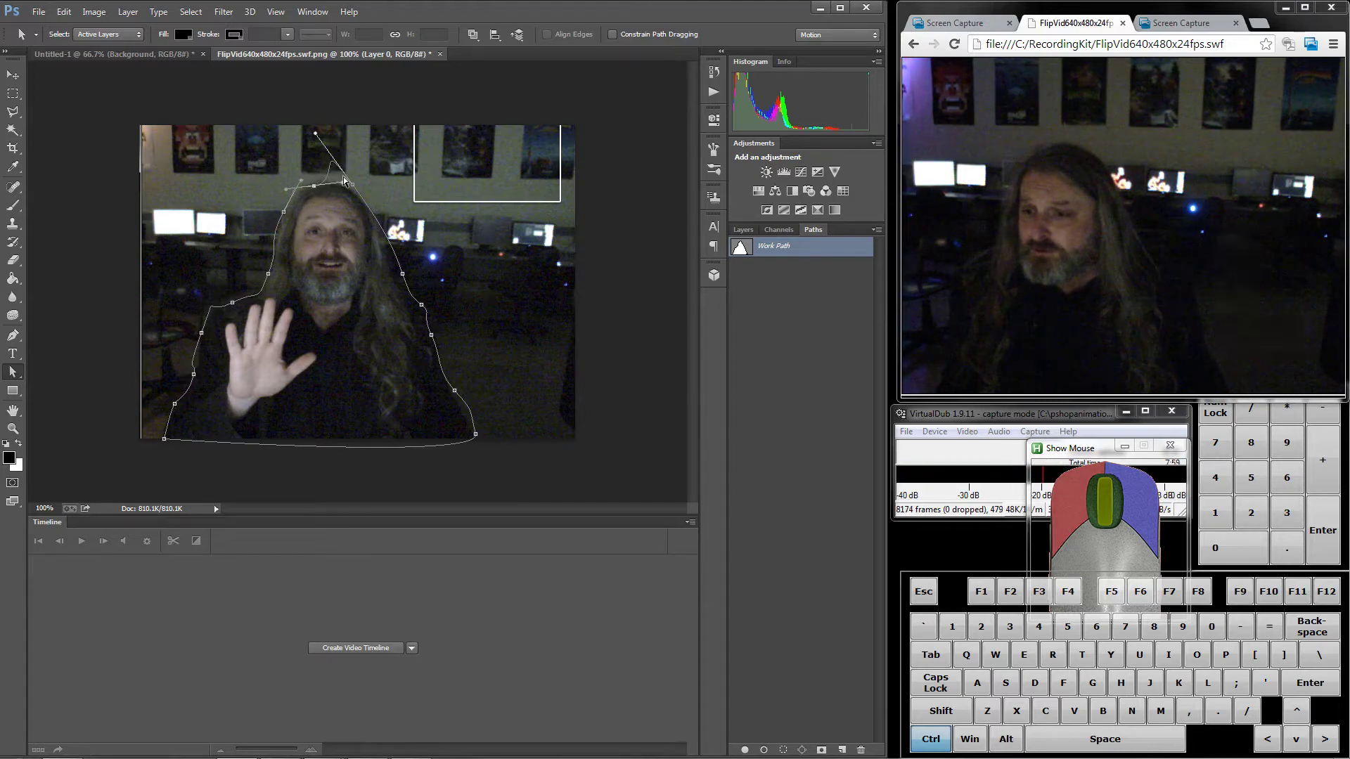
left_click_drag(315, 134, 362, 204)
left_click_drag(402, 276, 391, 251)
left_click(398, 244)
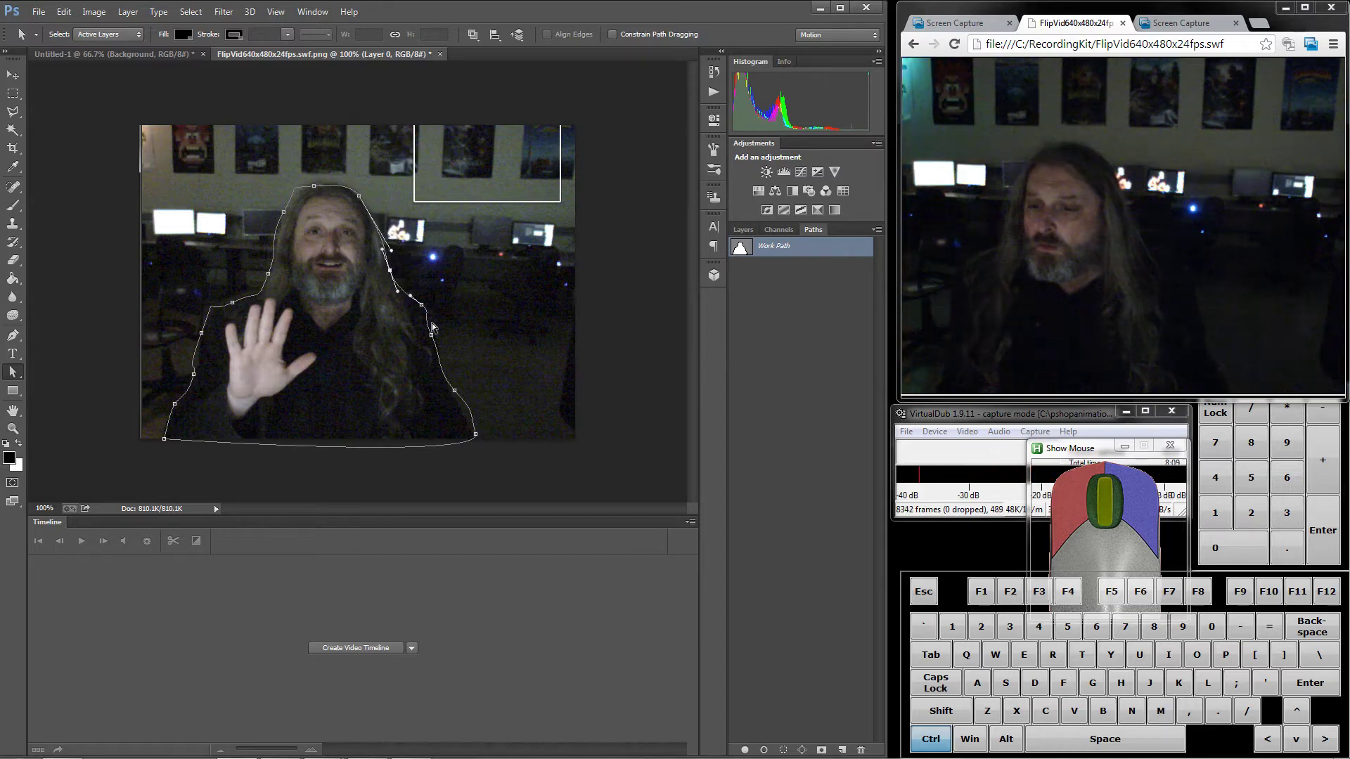
left_click(314, 191)
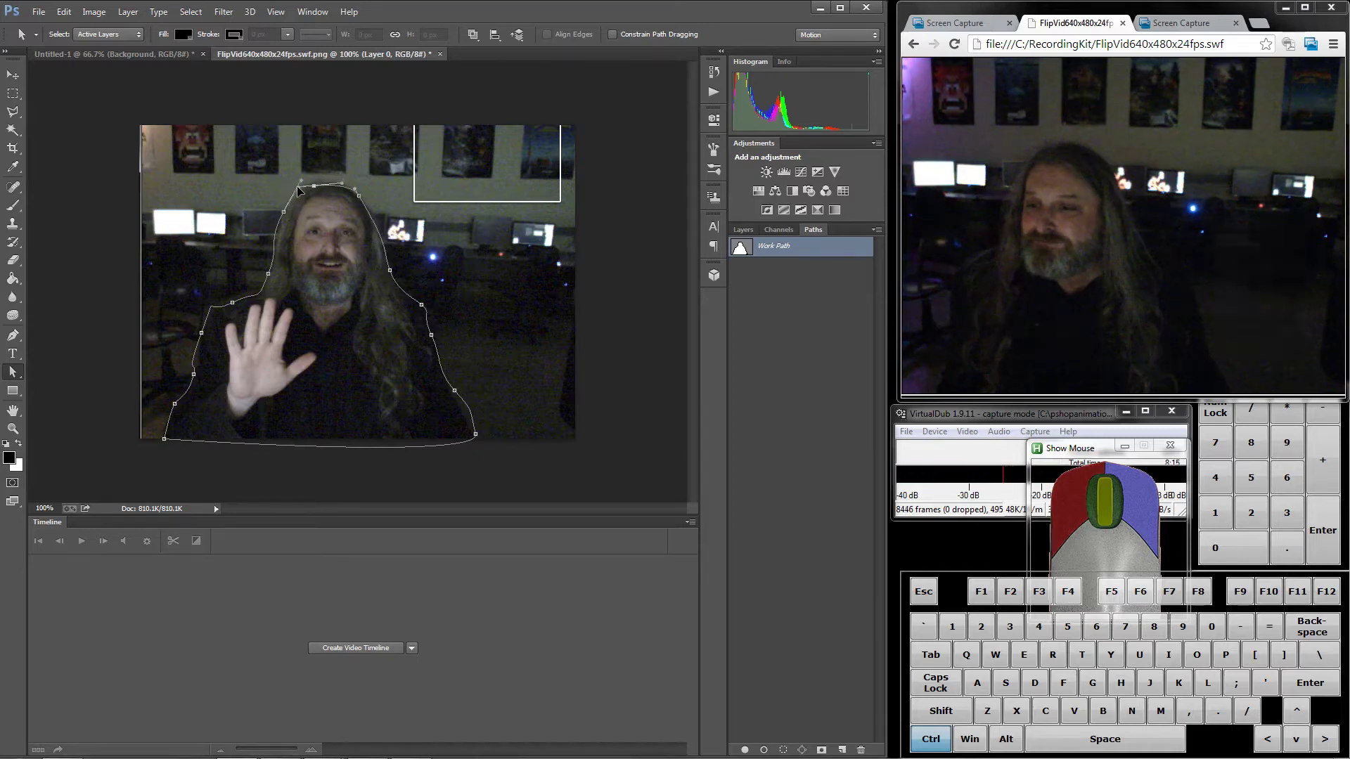
left_click_drag(285, 216, 290, 220)
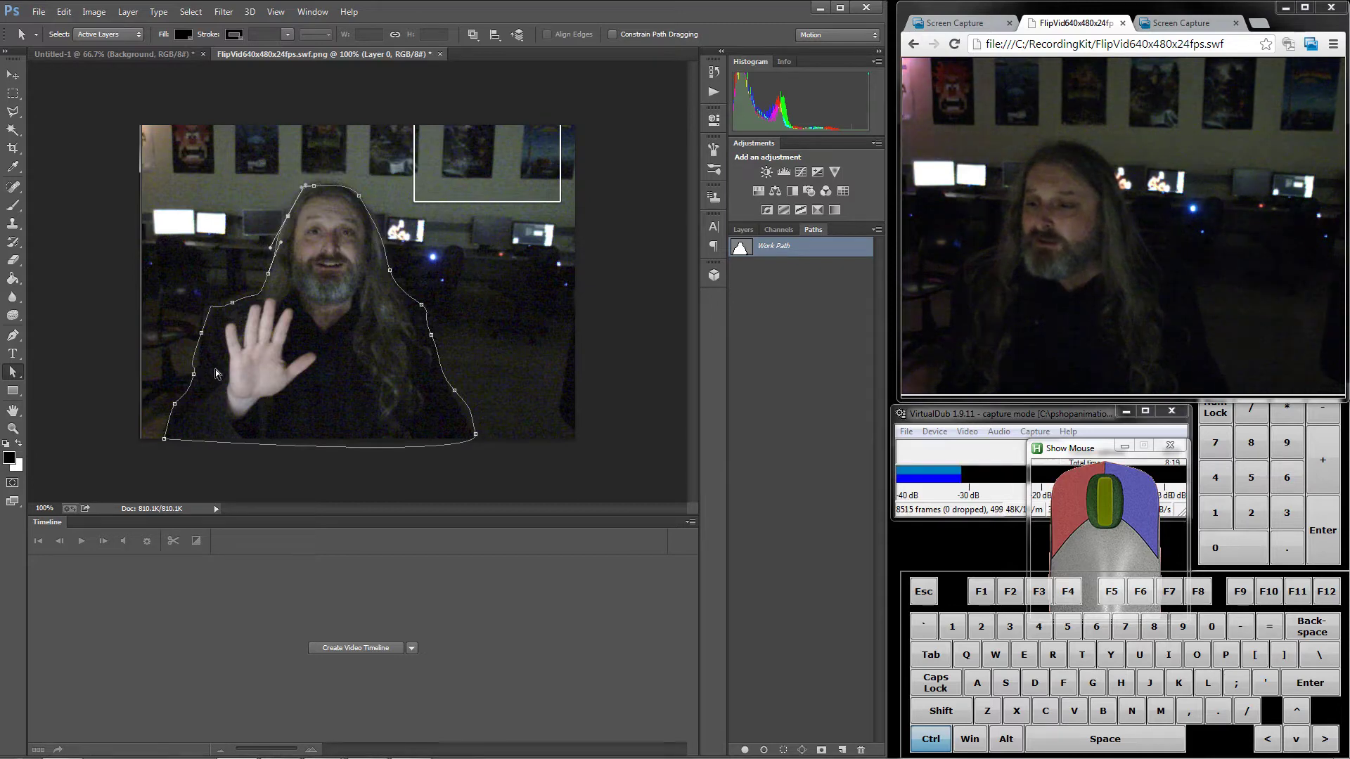
left_click_drag(194, 375, 198, 358)
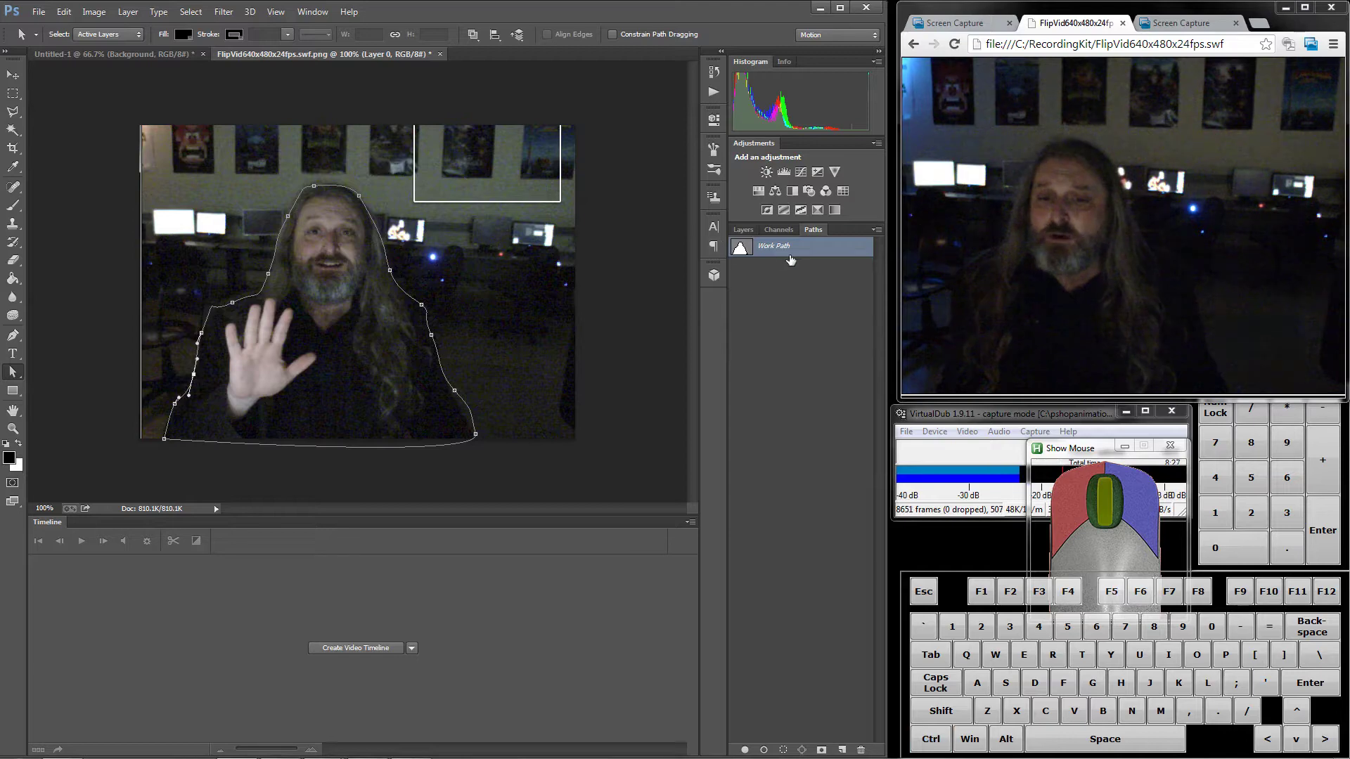
- Convert the work path into a new anti-aliased selection with a 3-pixel feather and copy the selected figure
right_click(779, 248)
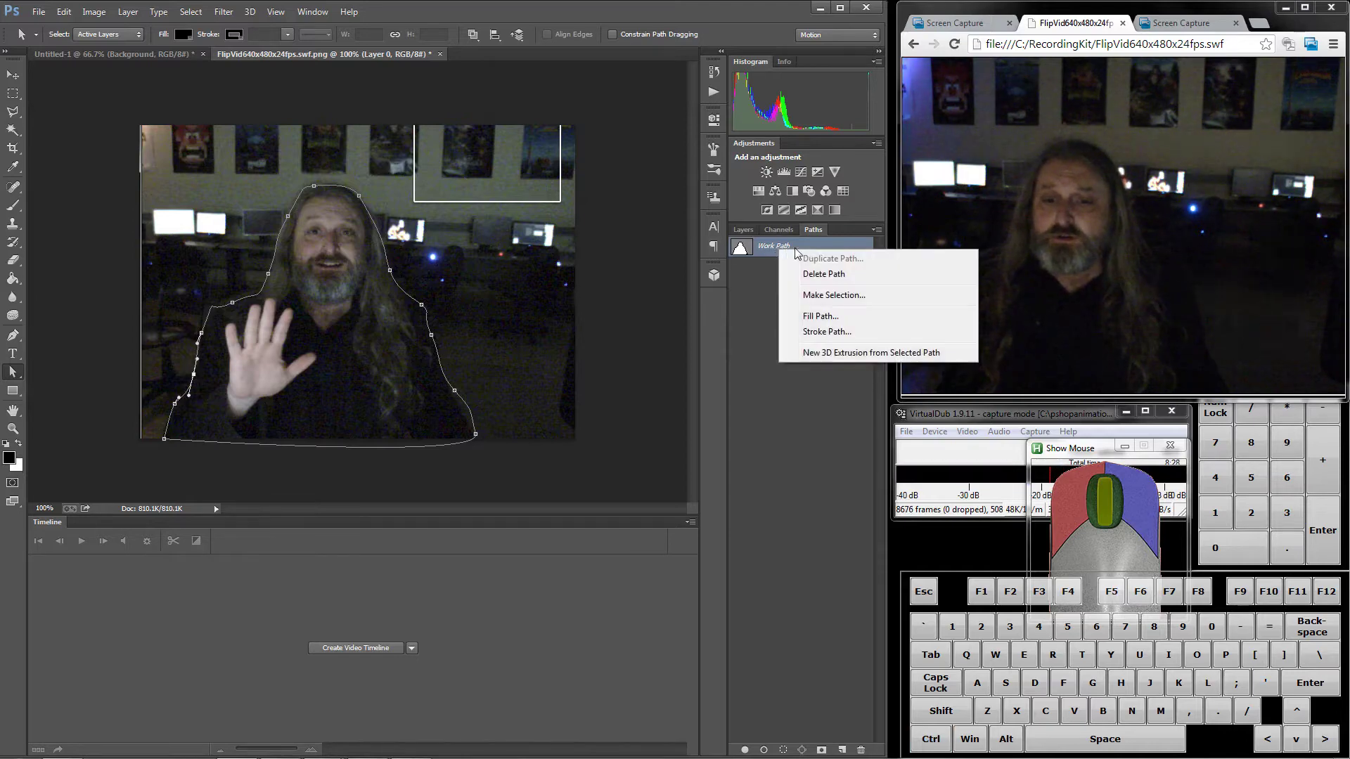
left_click(830, 295)
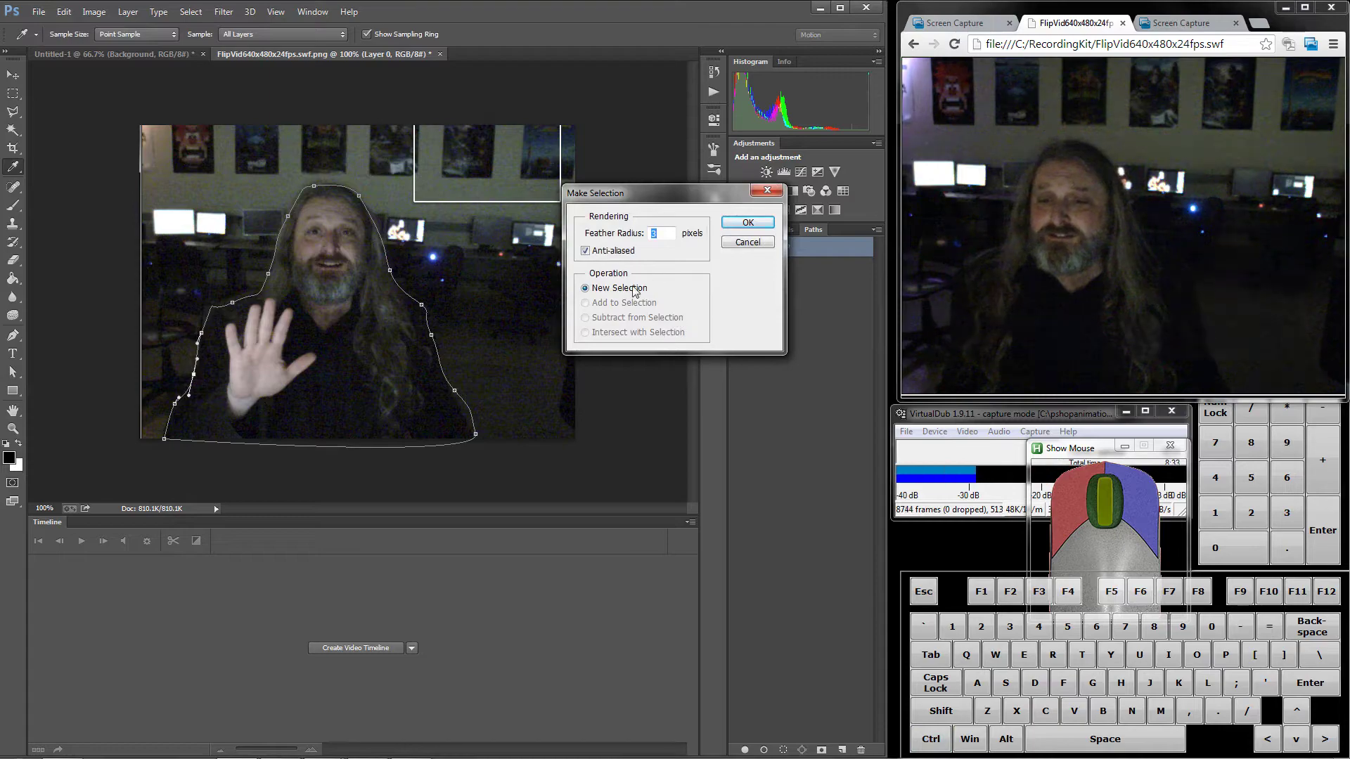
left_click(747, 222)
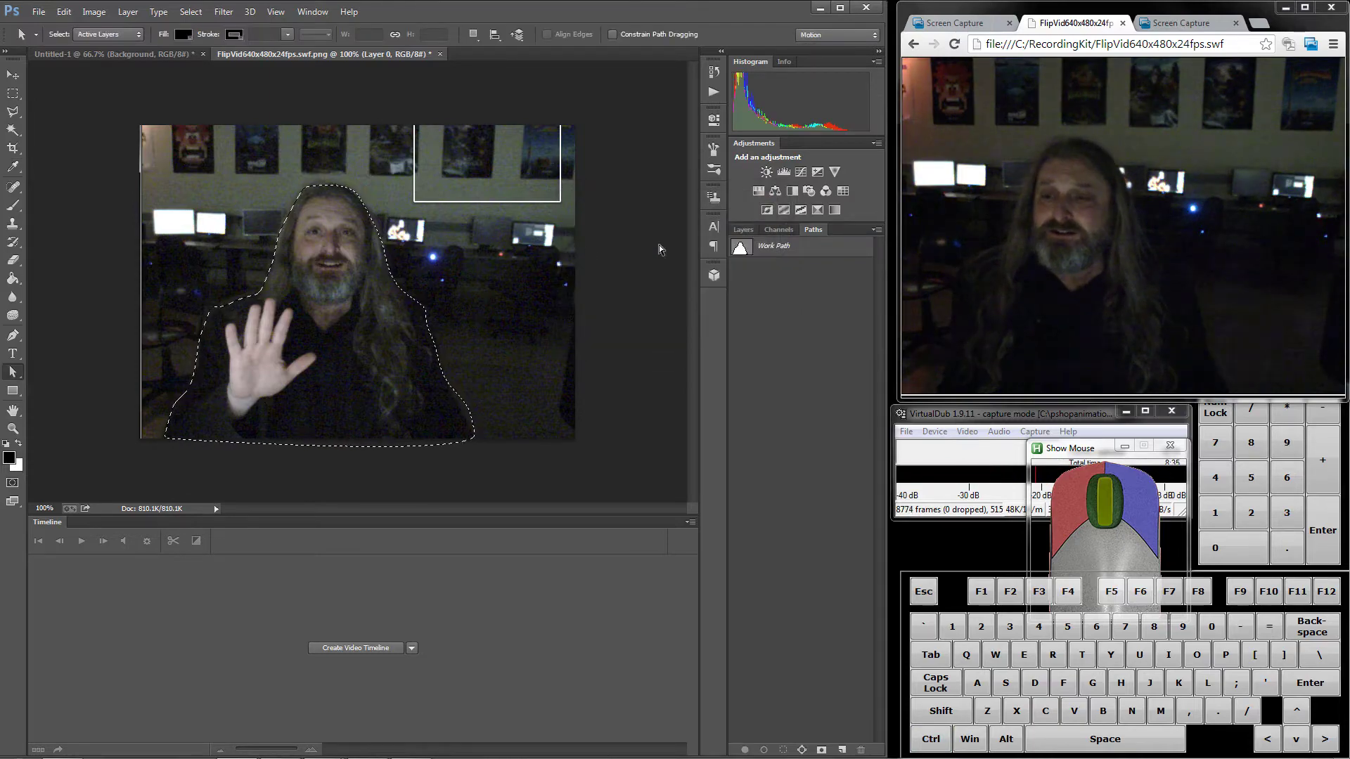
left_click(64, 12)
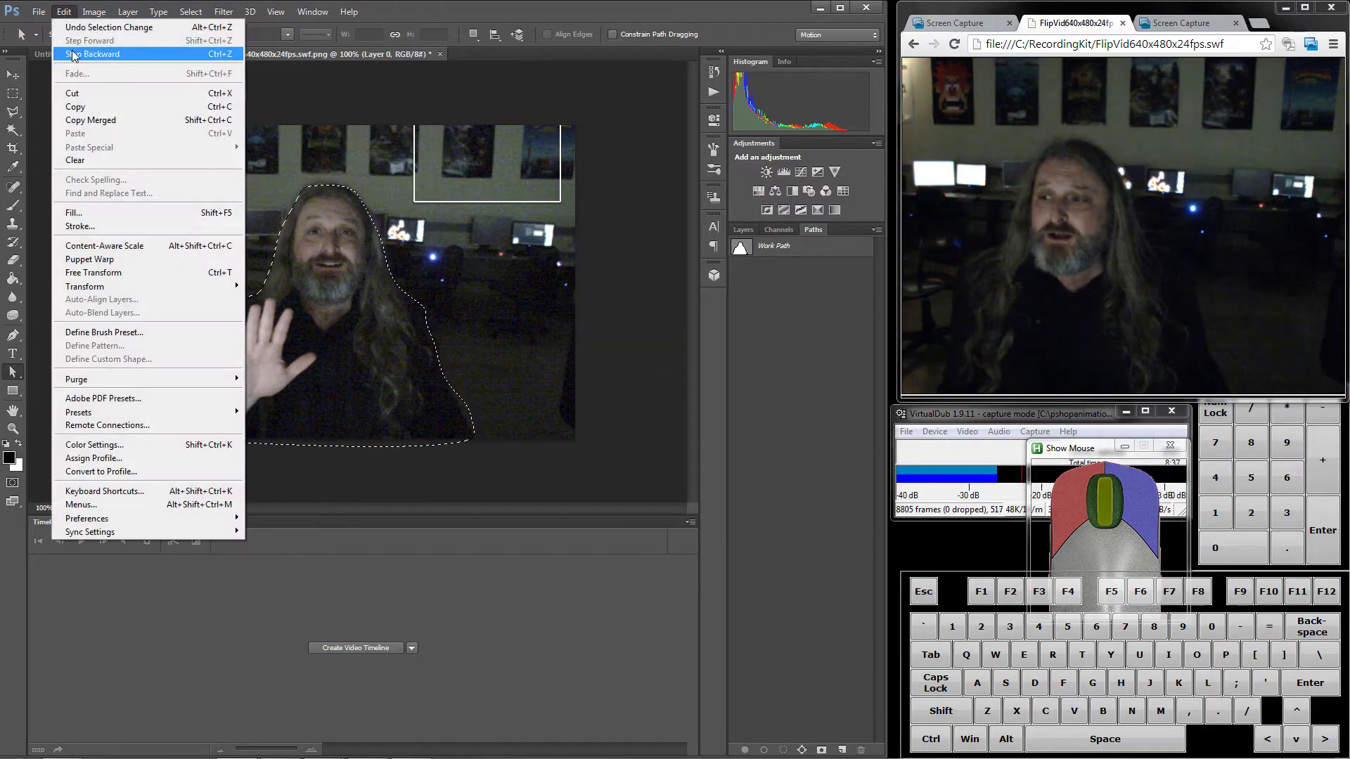
left_click(102, 111)
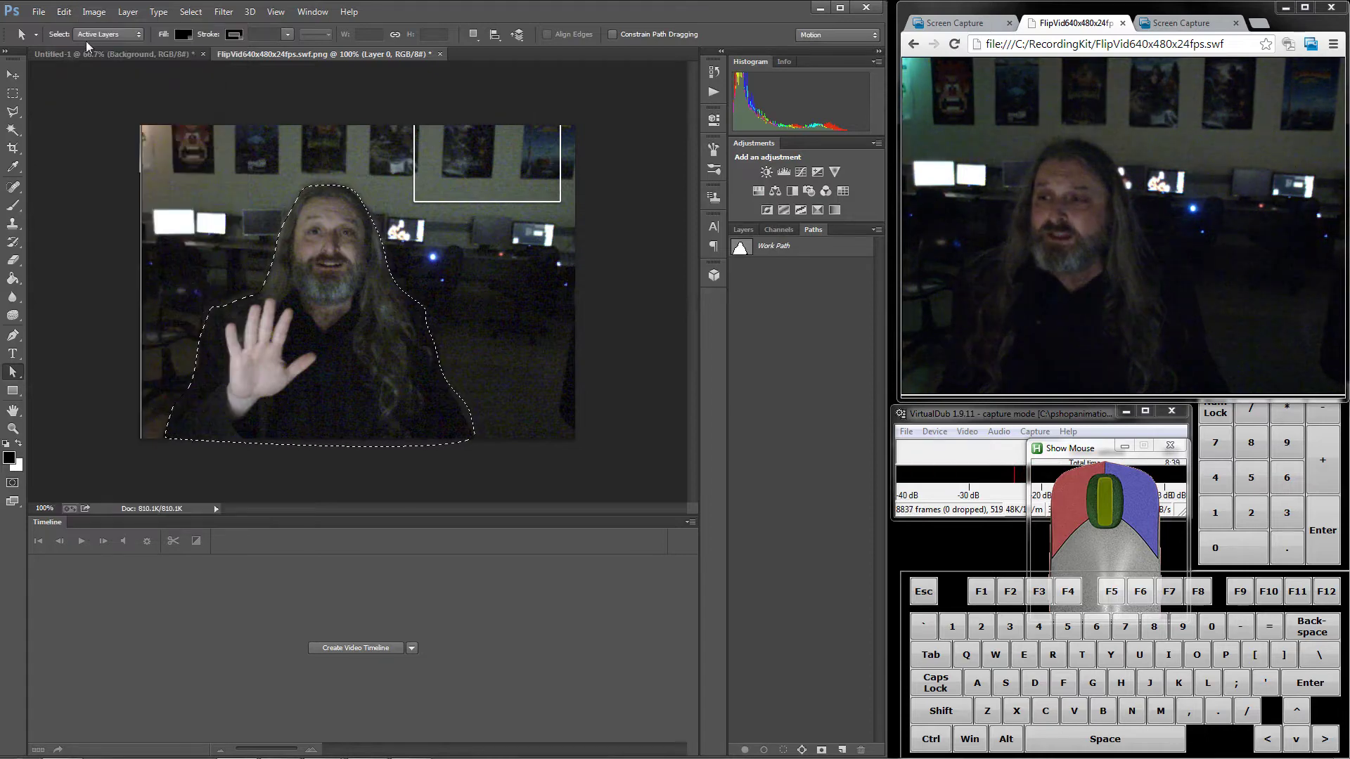
- Add a new empty layer with default settings above the background in the Untitled-1 video document
left_click(149, 55)
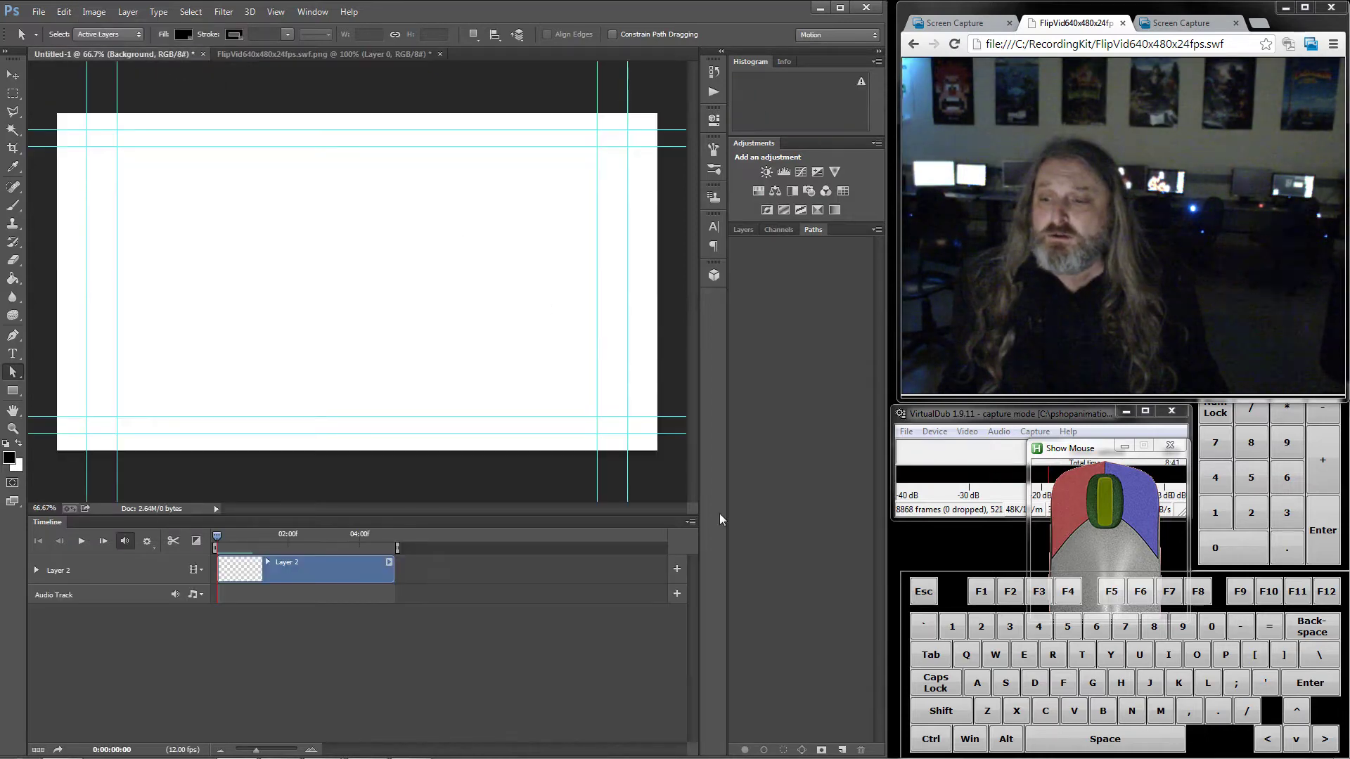
left_click(128, 12)
mouse_move(176, 28)
left_click(313, 28)
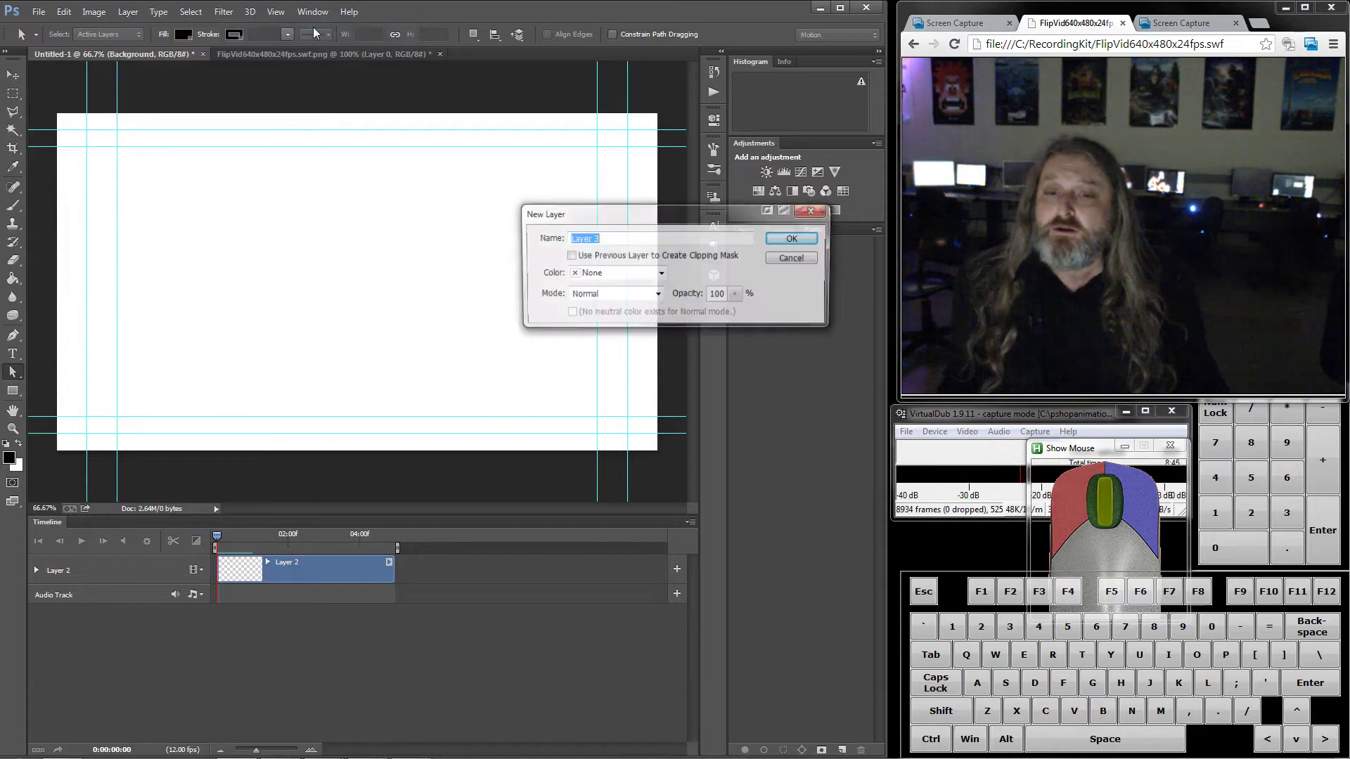
left_click(802, 239)
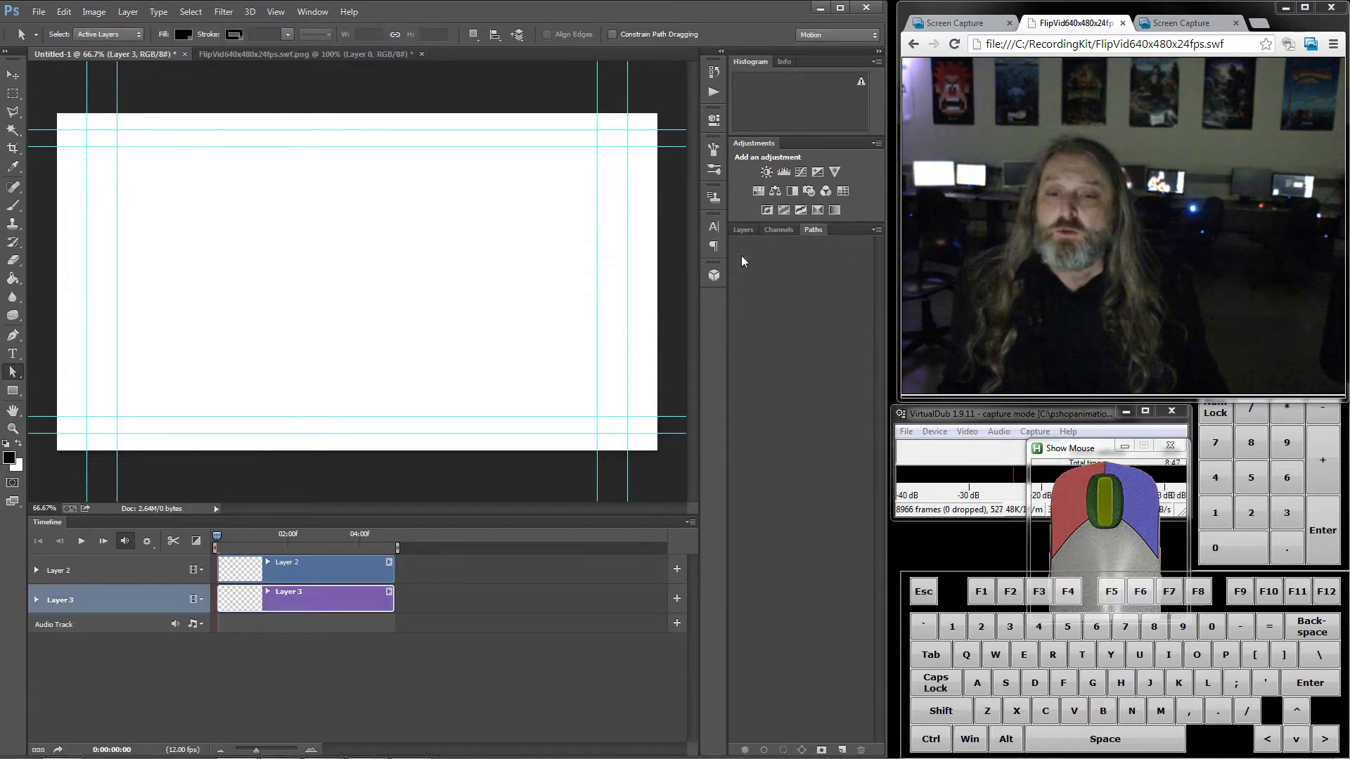
- Show the layer list and paste the copied figure into the new Layer 3
left_click(741, 230)
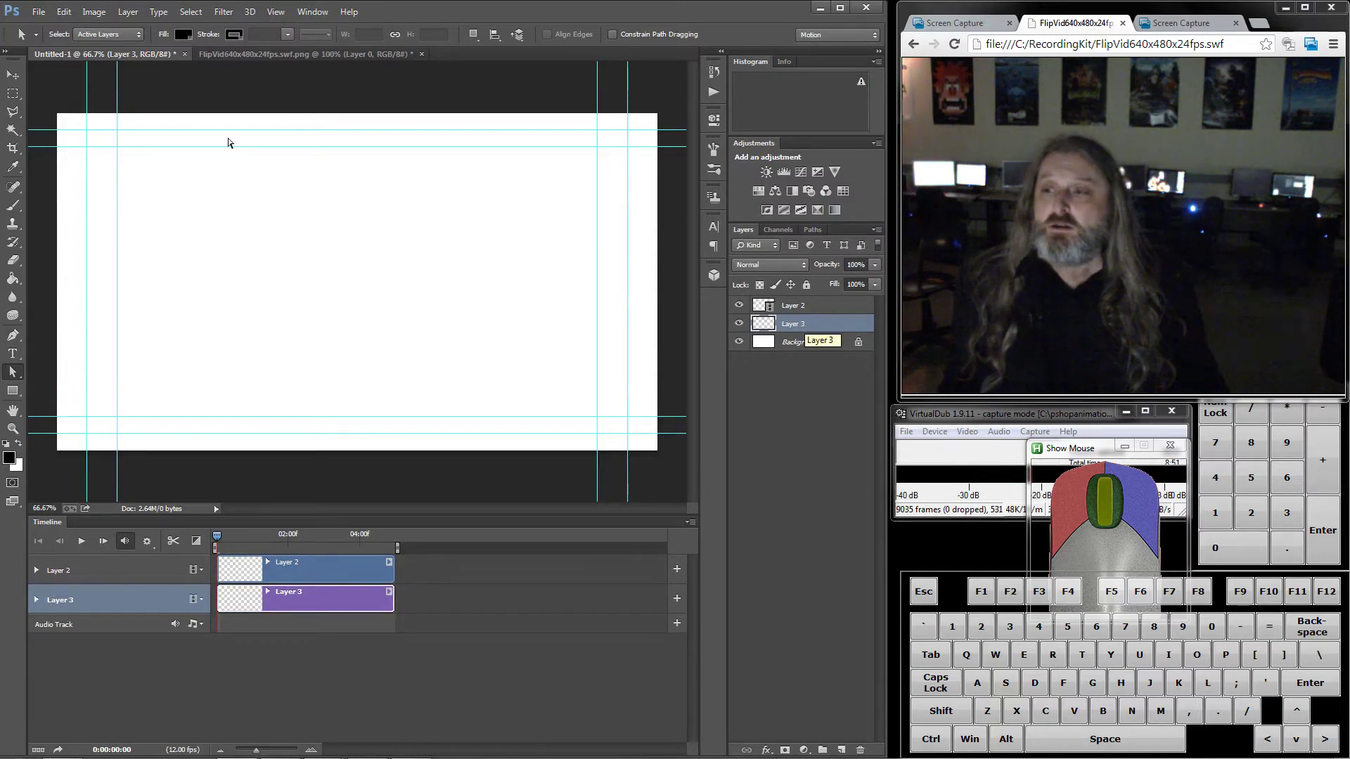
left_click(64, 13)
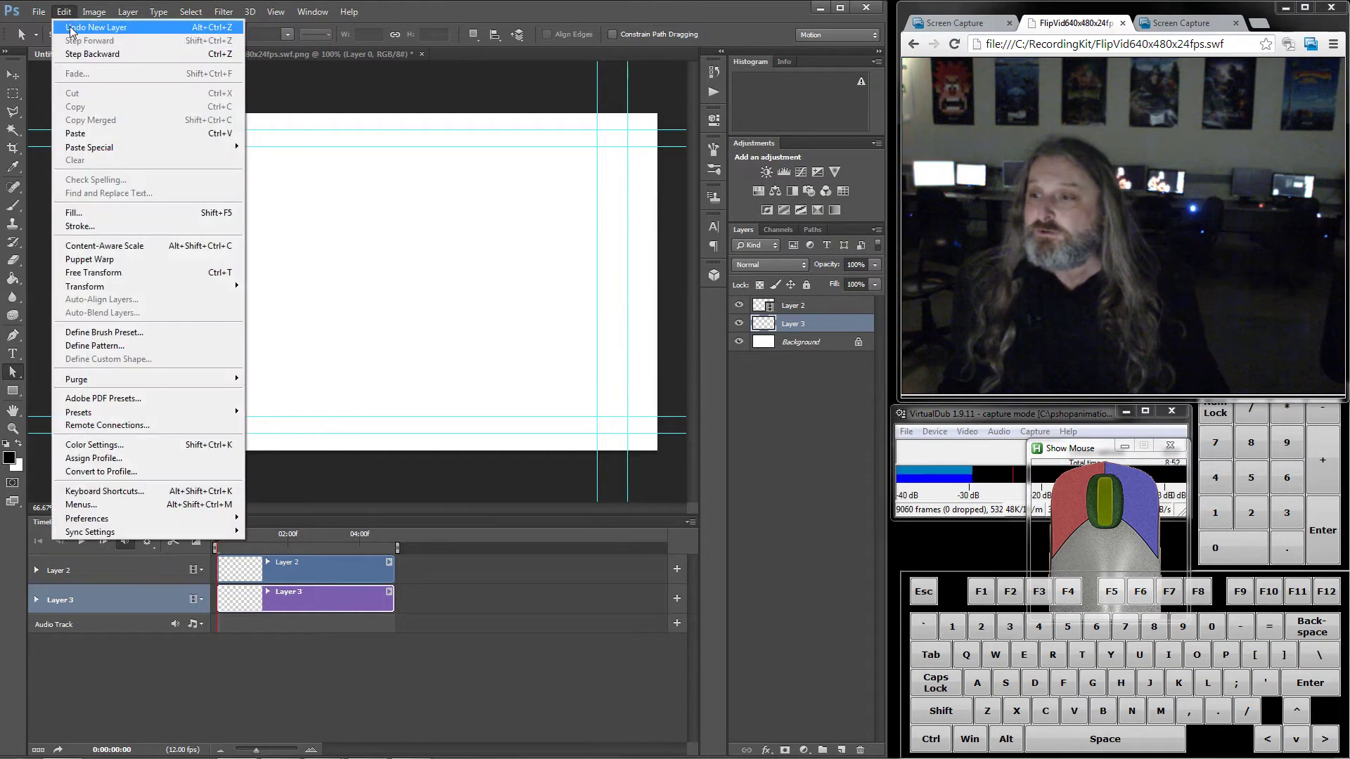
left_click(107, 133)
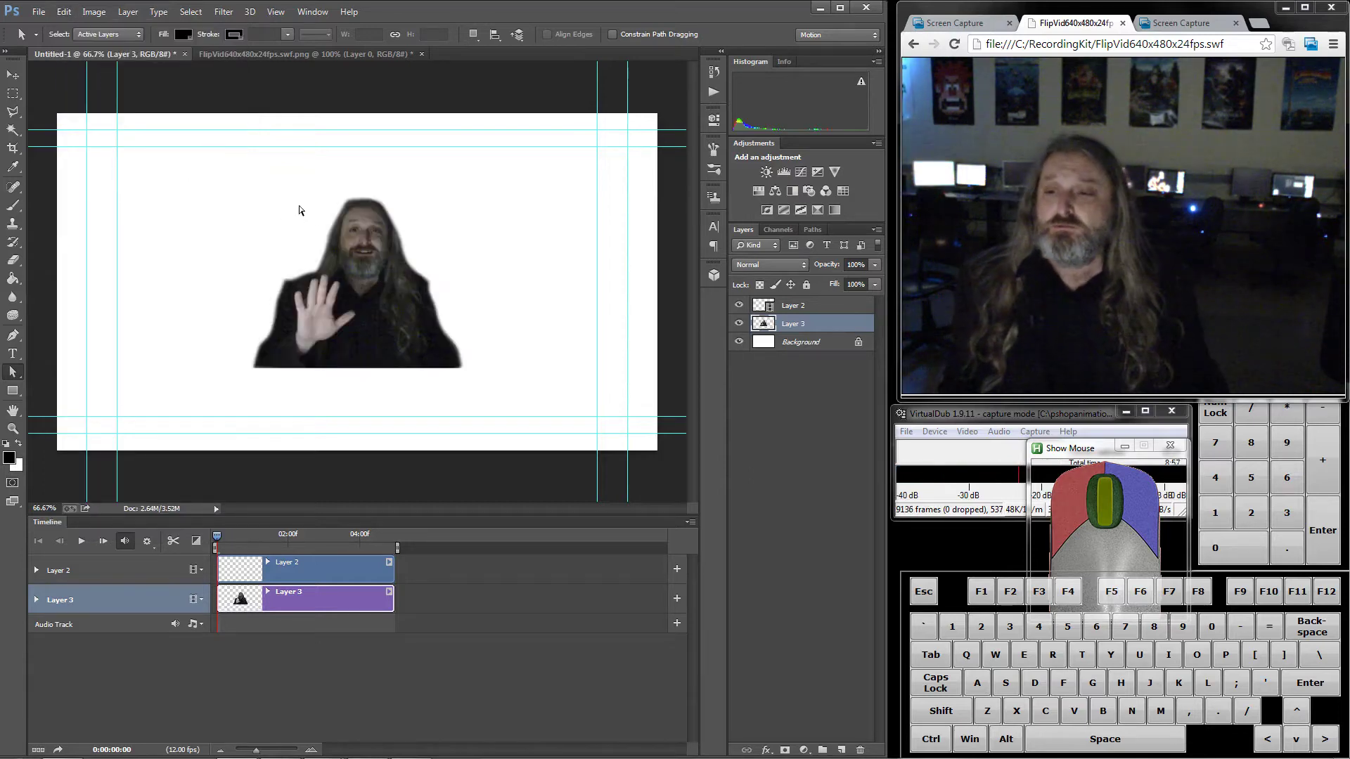
- Move the pasted figure slightly to the left on the canvas with the Move tool
left_click_drag(323, 291, 356, 291)
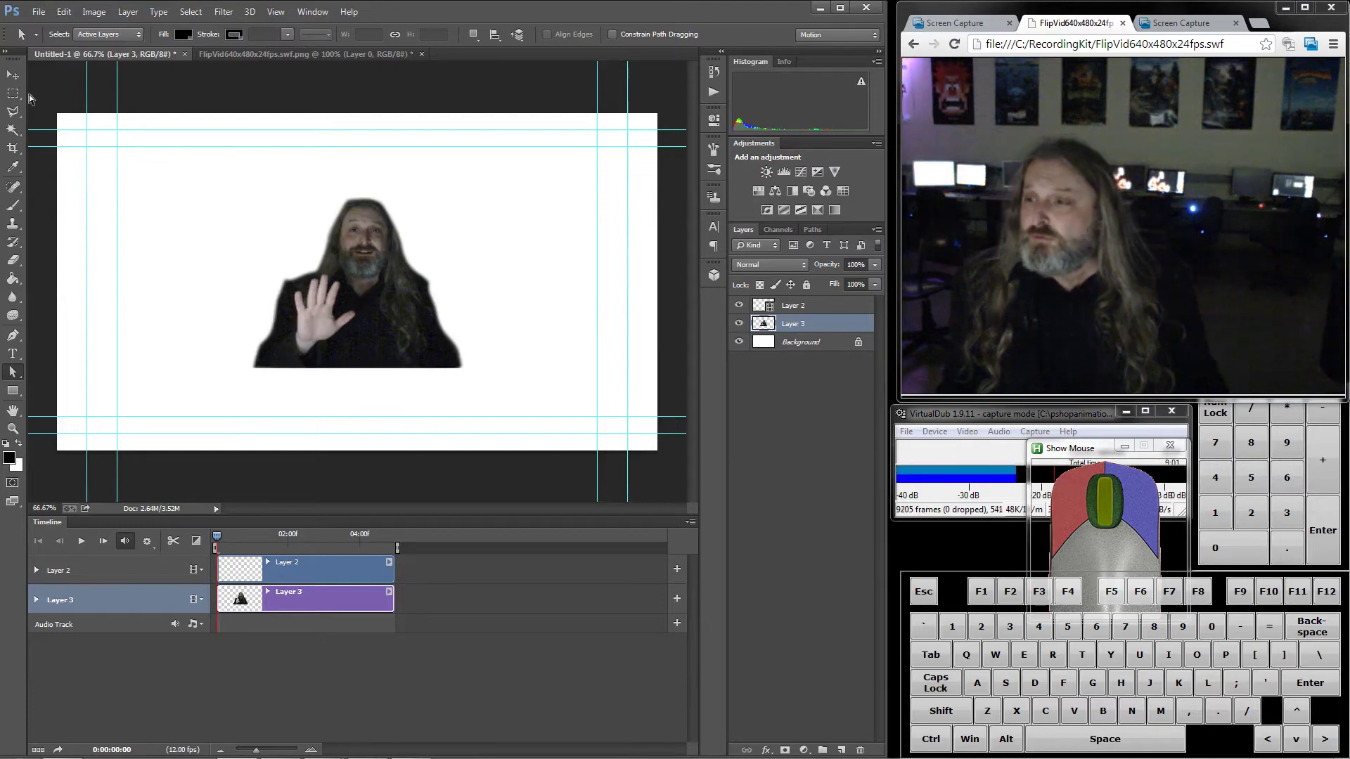
left_click(13, 74)
left_click_drag(348, 318, 318, 316)
- Enlarge the figure with Free Transform to about 181% width and 166% height, placing it between the upper and lower inner guides
left_click(94, 12)
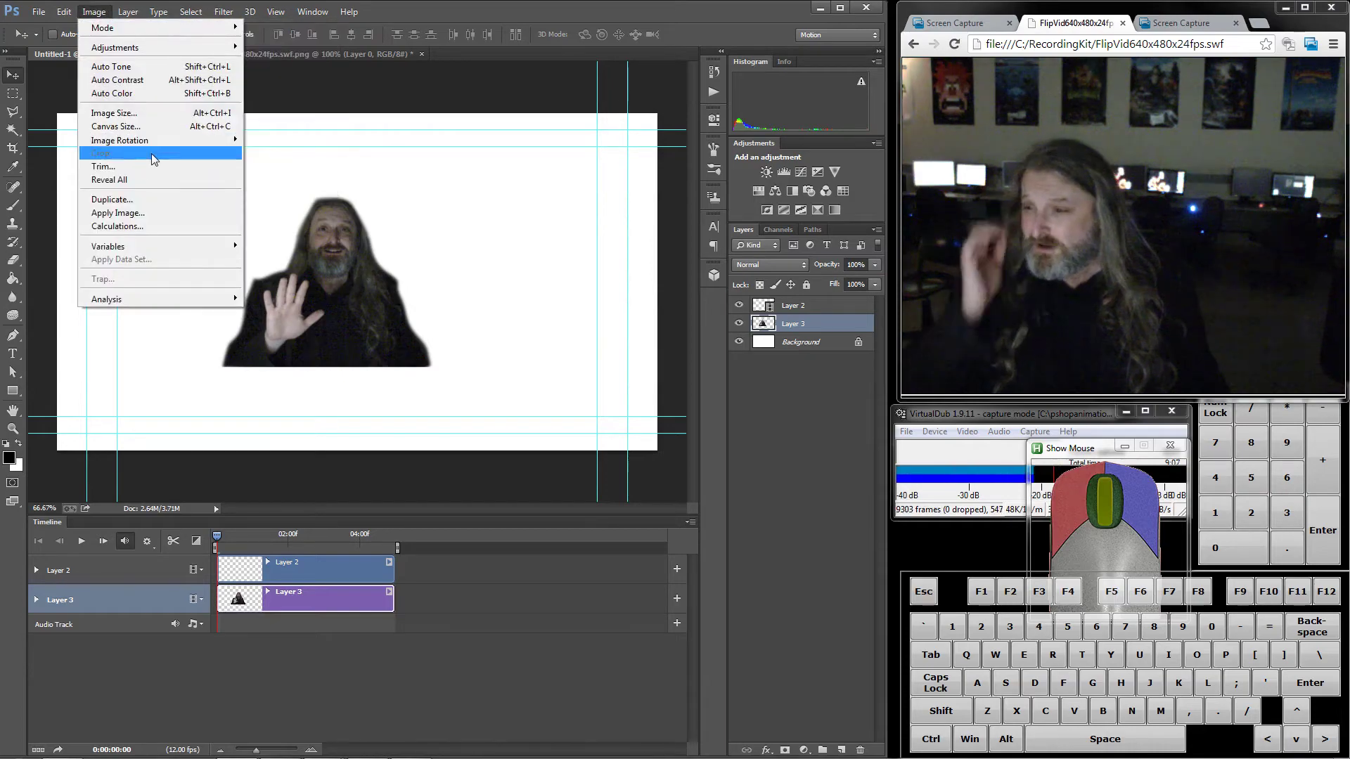
mouse_move(63, 12)
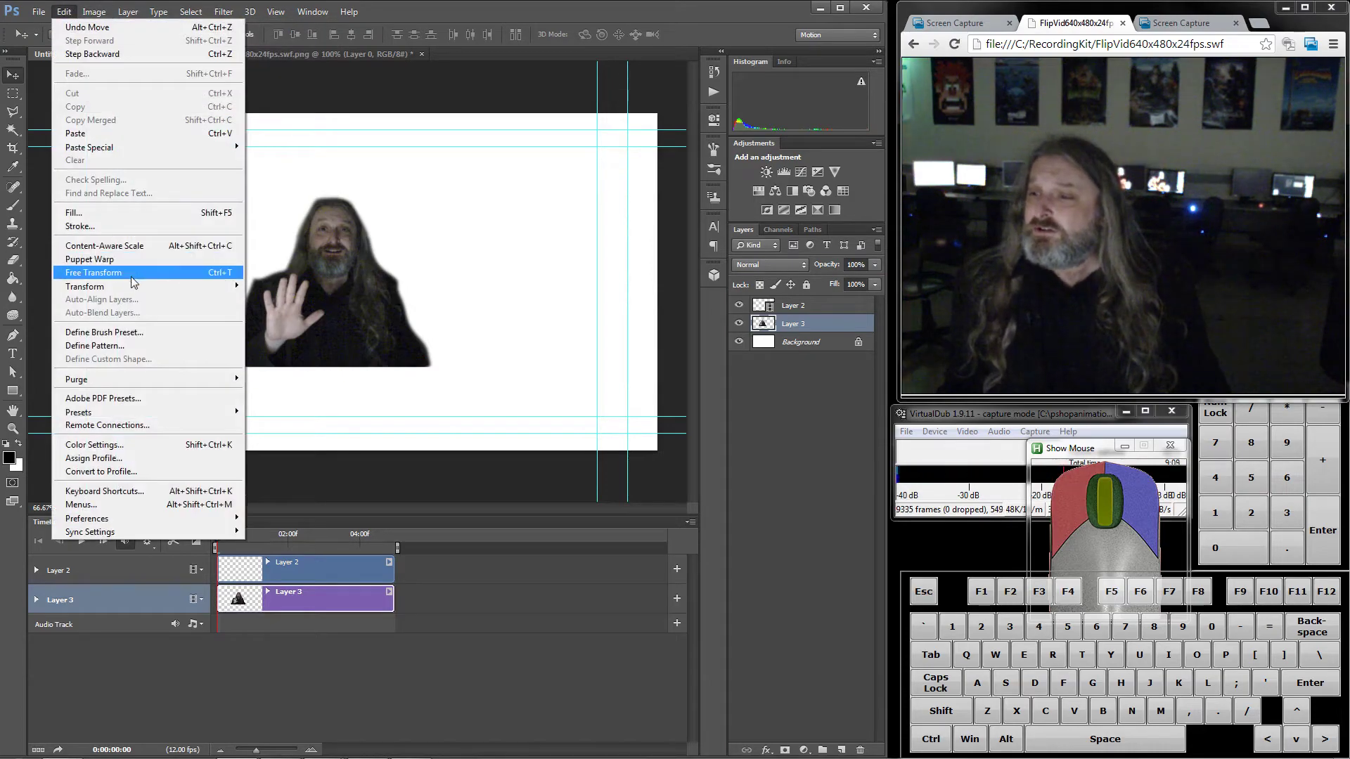
mouse_move(130, 291)
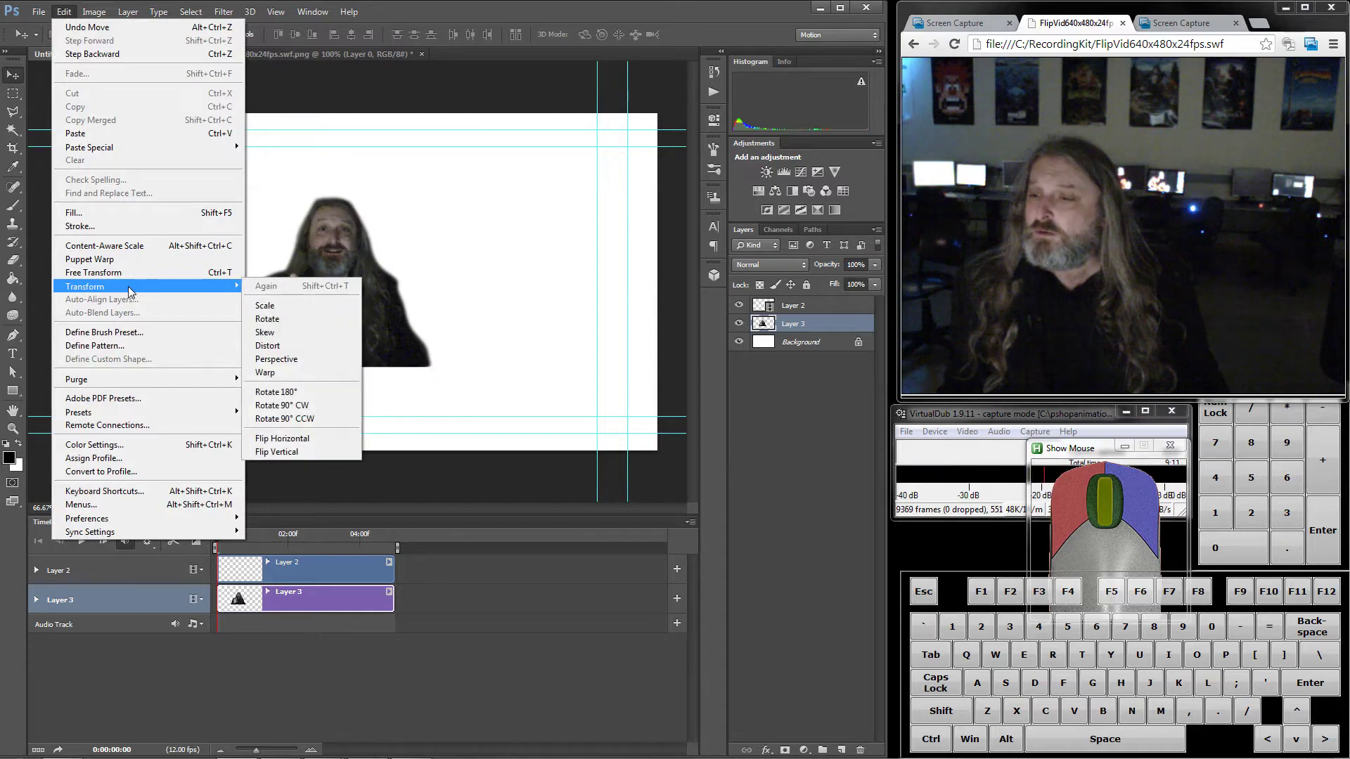
left_click(137, 274)
left_click_drag(220, 191, 128, 130)
left_click_drag(335, 327, 353, 360)
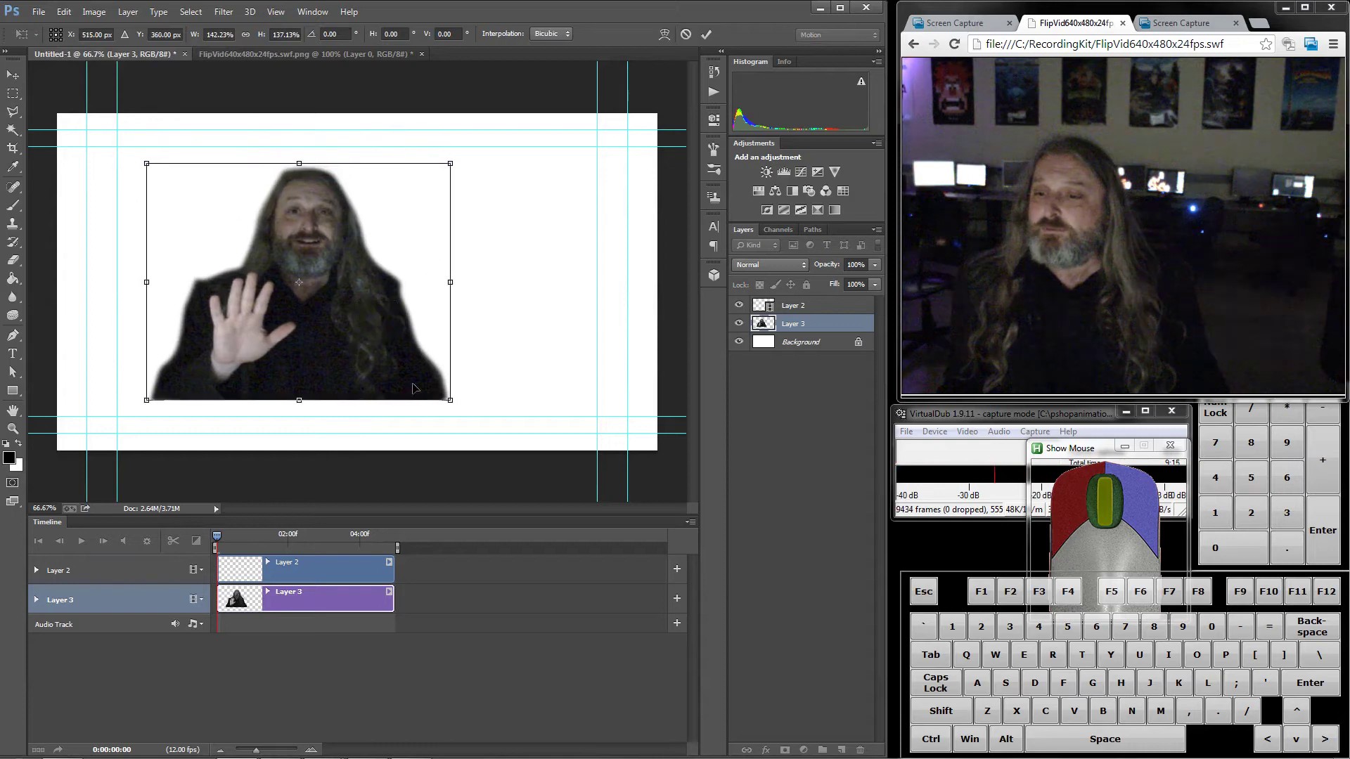
left_click_drag(451, 399, 534, 450)
mouse_move(311, 306)
left_mouse_down()
mouse_move(312, 279)
mouse_move(318, 291)
left_mouse_up()
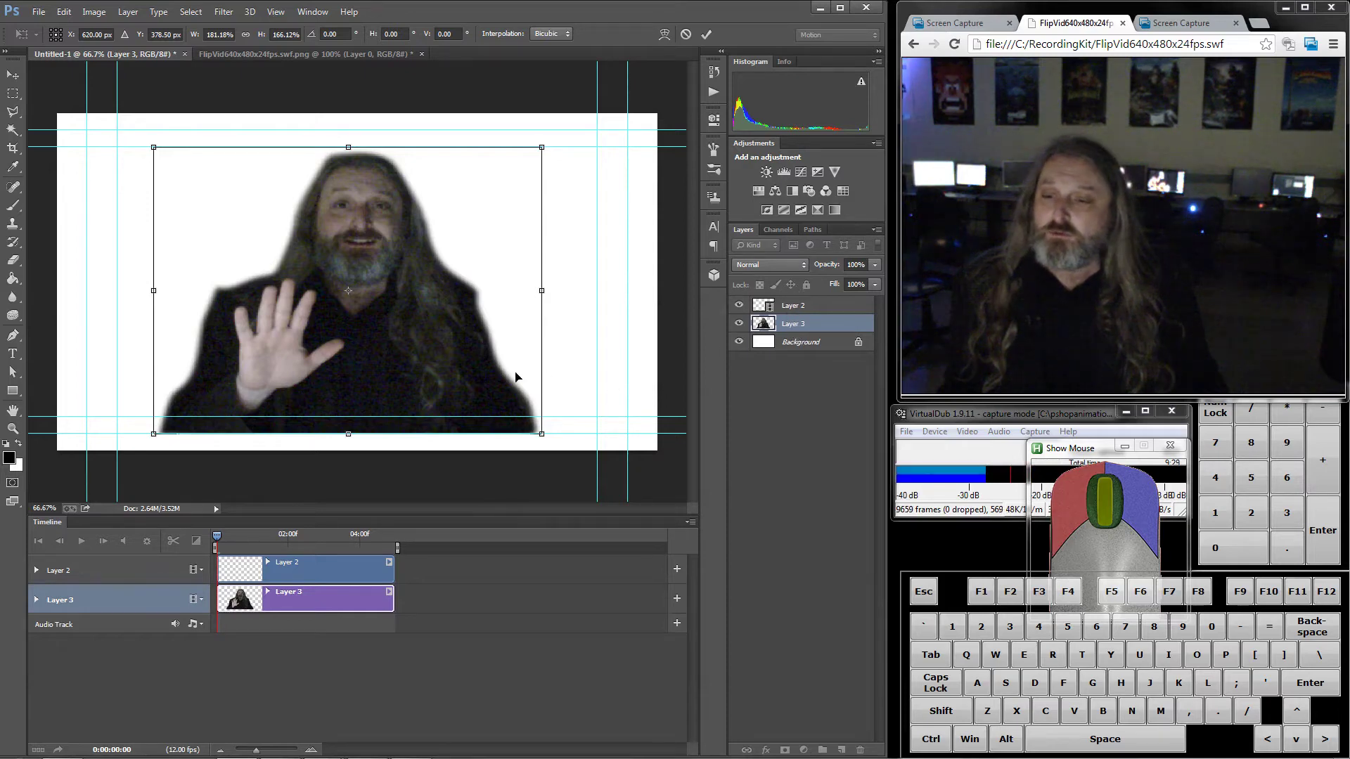
key("Return")
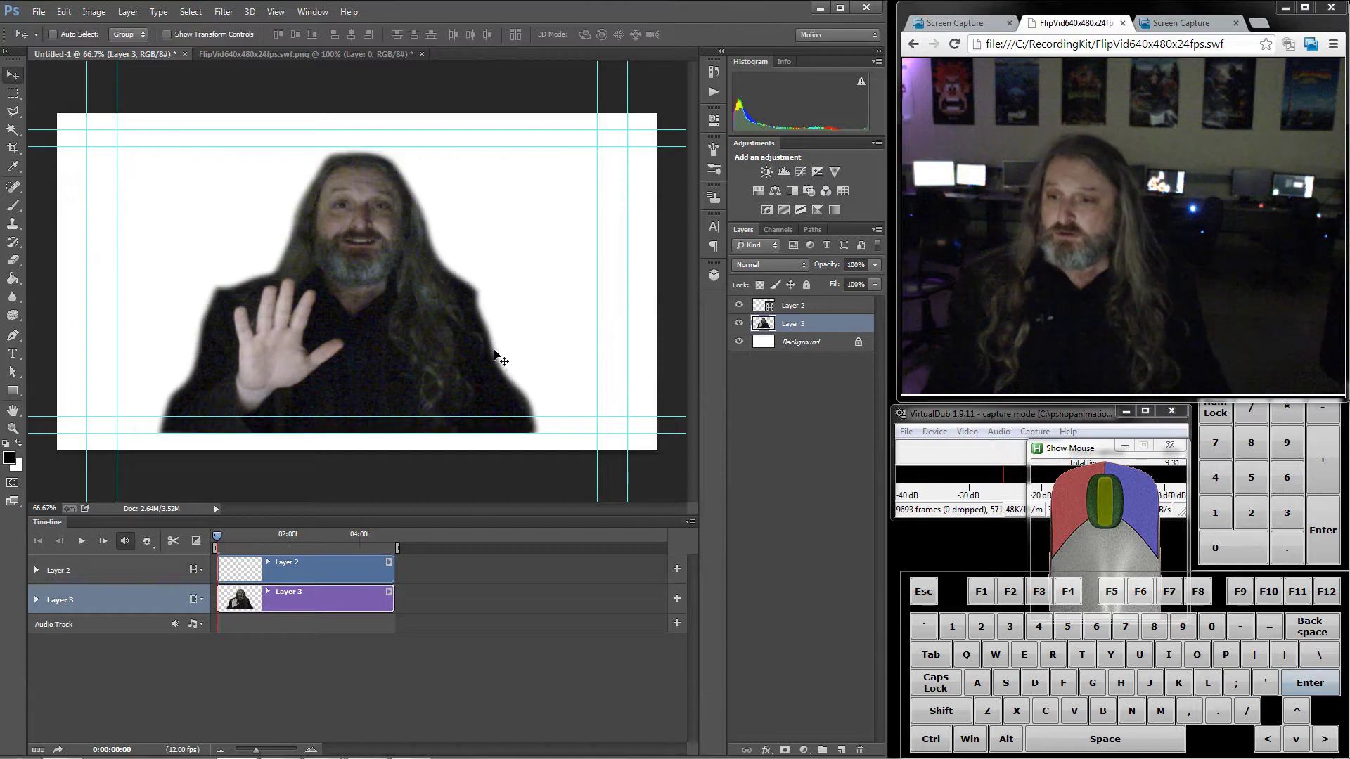
- Reorder the layers so that the figure's Layer 3 sits above Layer 2
left_click(790, 303)
left_click_drag(791, 304, 791, 332)
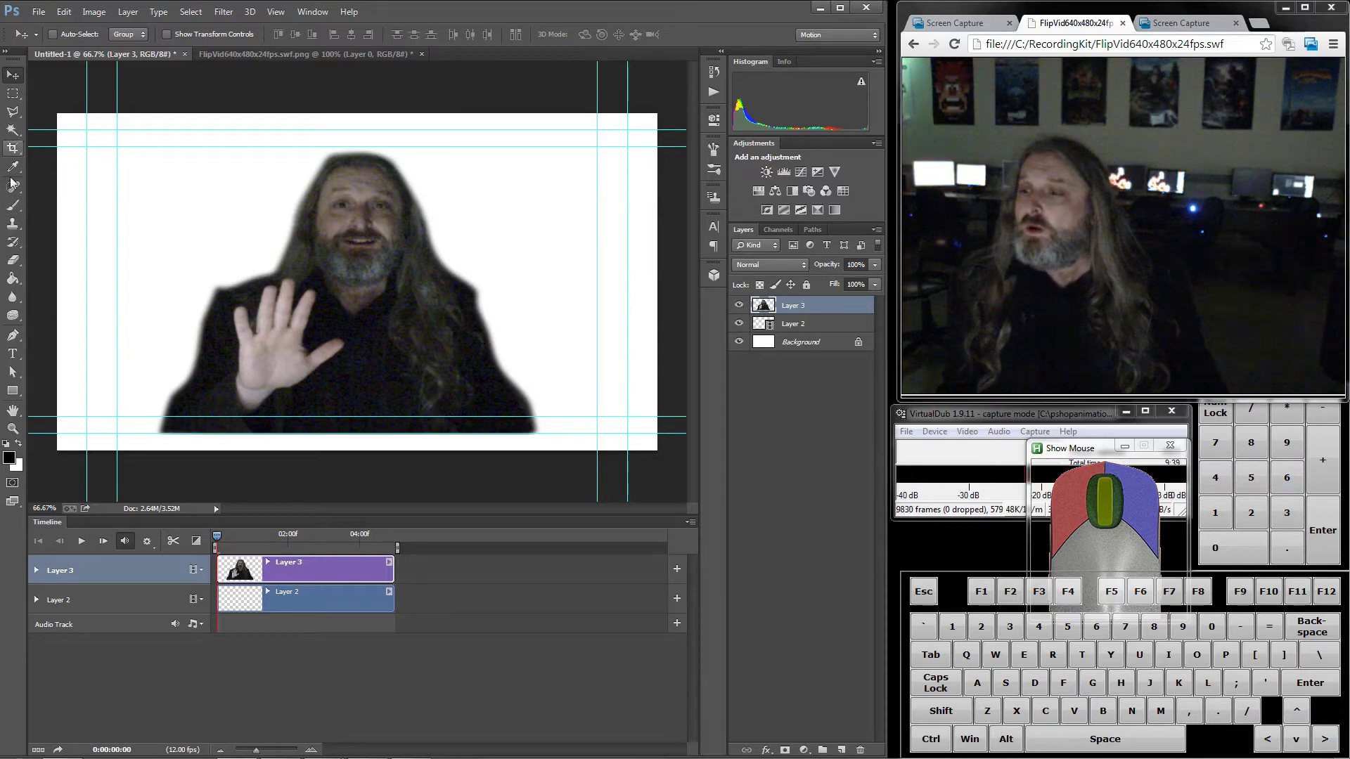
- Activate the Brush tool and choose the 24 px textured brush tip
left_click(13, 206)
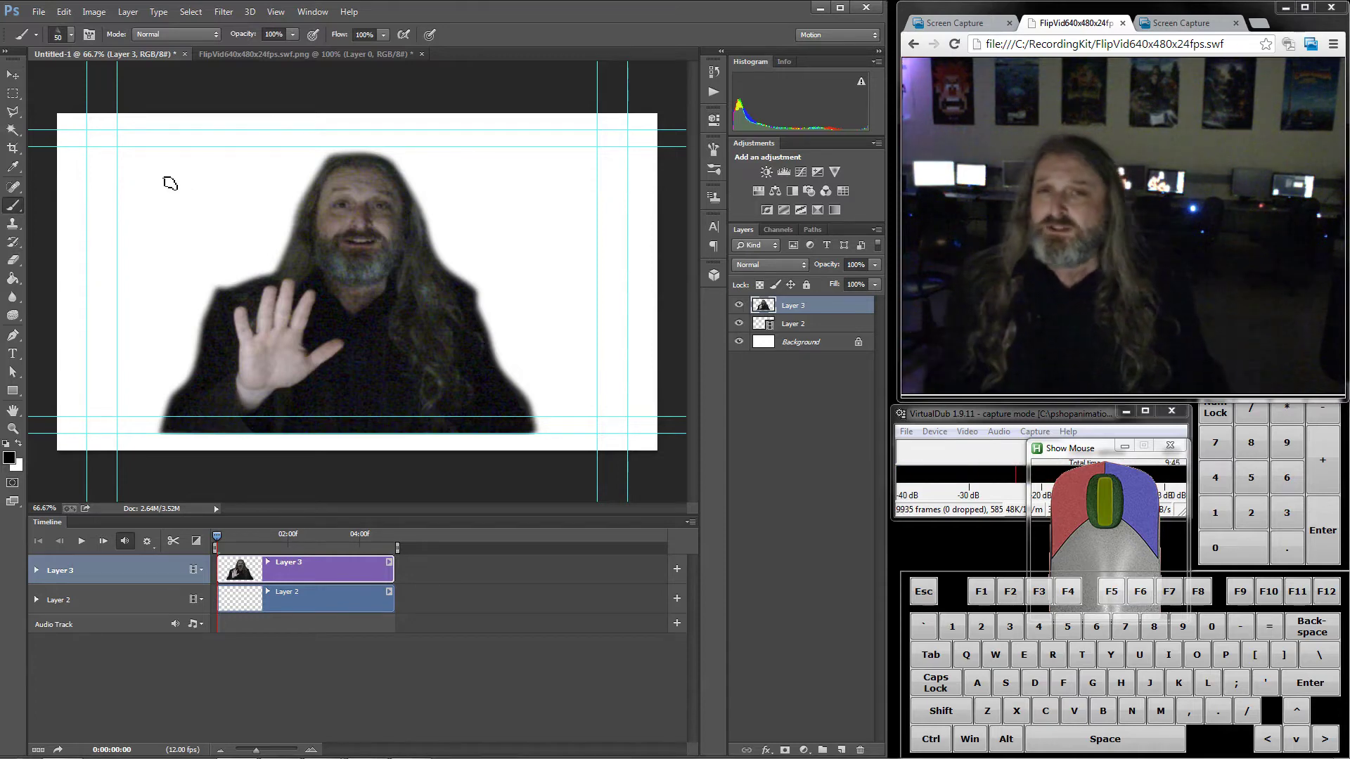
left_click(70, 35)
mouse_move(159, 191)
left_mouse_down()
mouse_move(167, 150)
mouse_move(163, 175)
left_mouse_up()
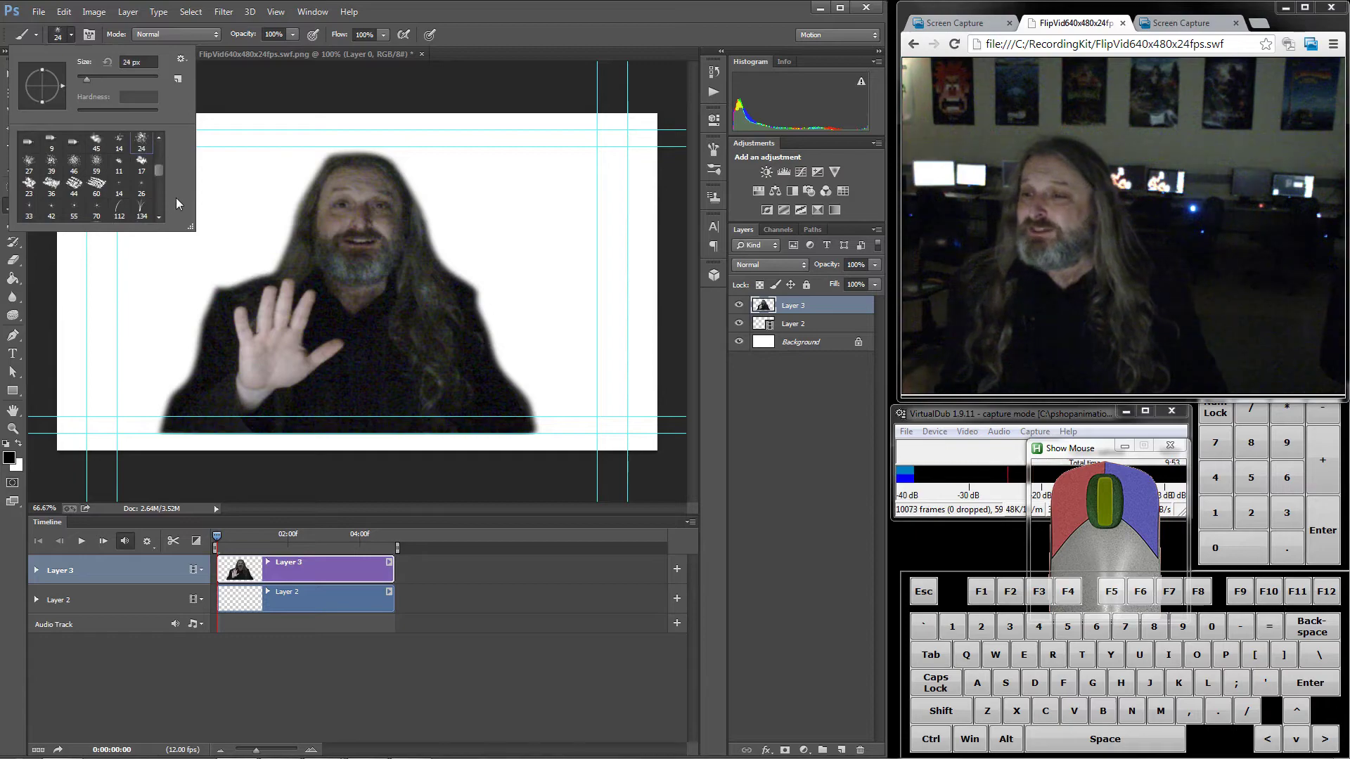
left_click(250, 83)
- Test the 24 px brush on the white area beside the figure and undo the test mark
left_click(162, 175)
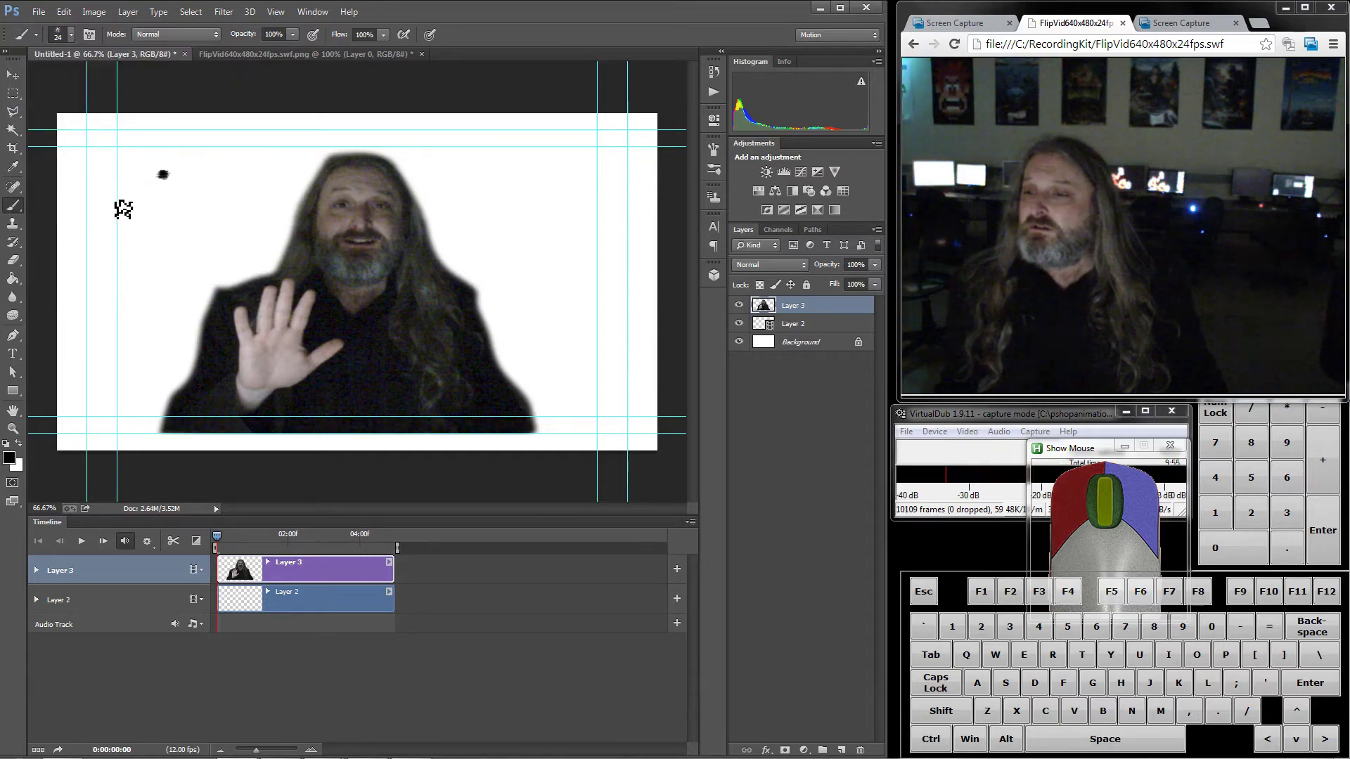
left_click_drag(123, 208, 113, 211)
left_click(61, 12)
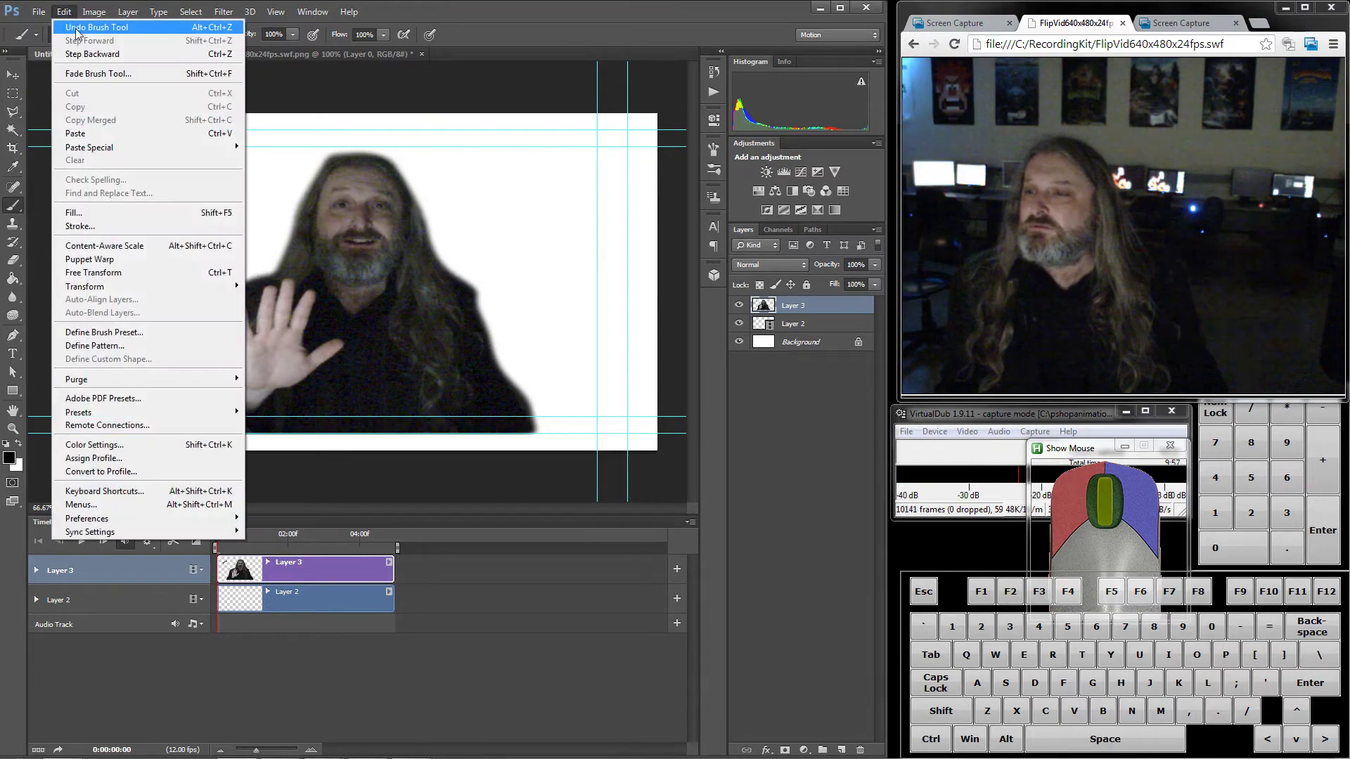
left_click(77, 25)
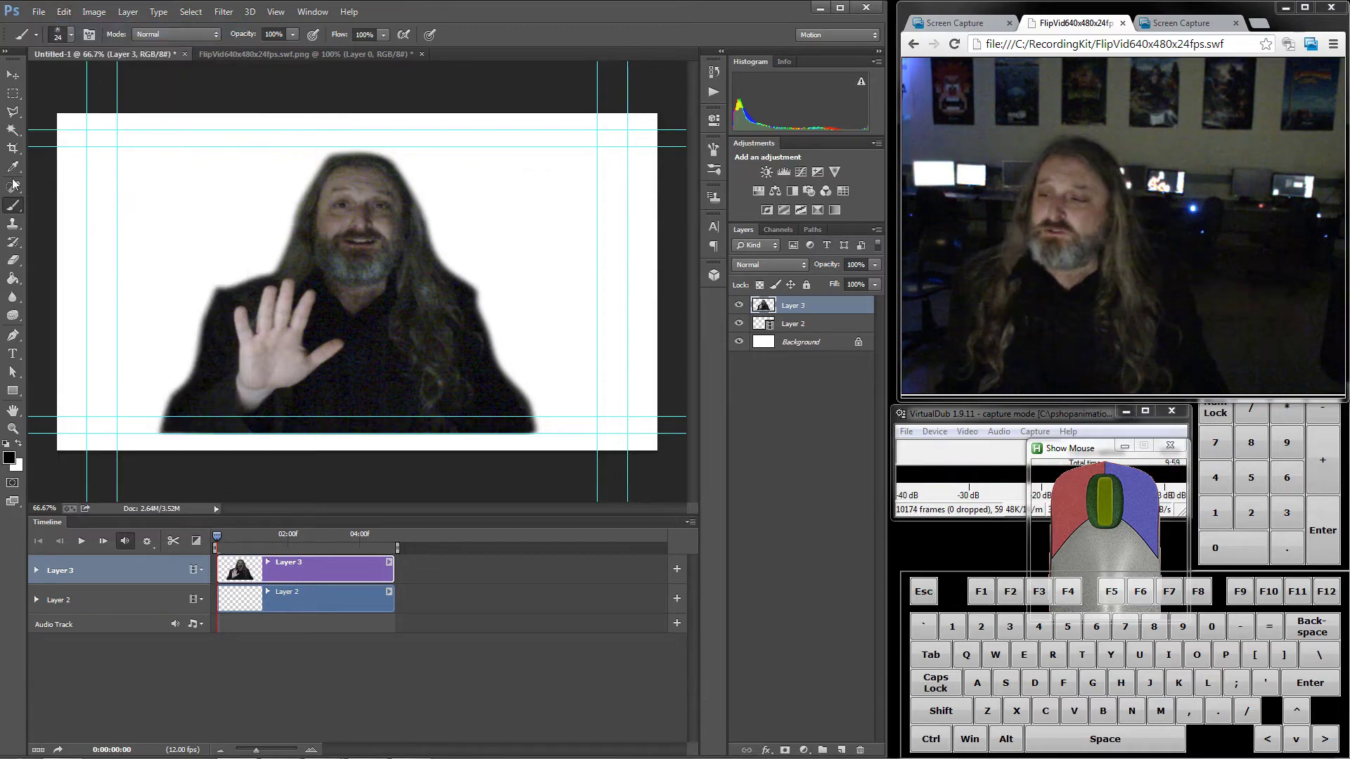
- Turn off the web-only colour restriction, set the foreground colour to pure red ff0000, and return to the Brush tool
left_click(7, 460)
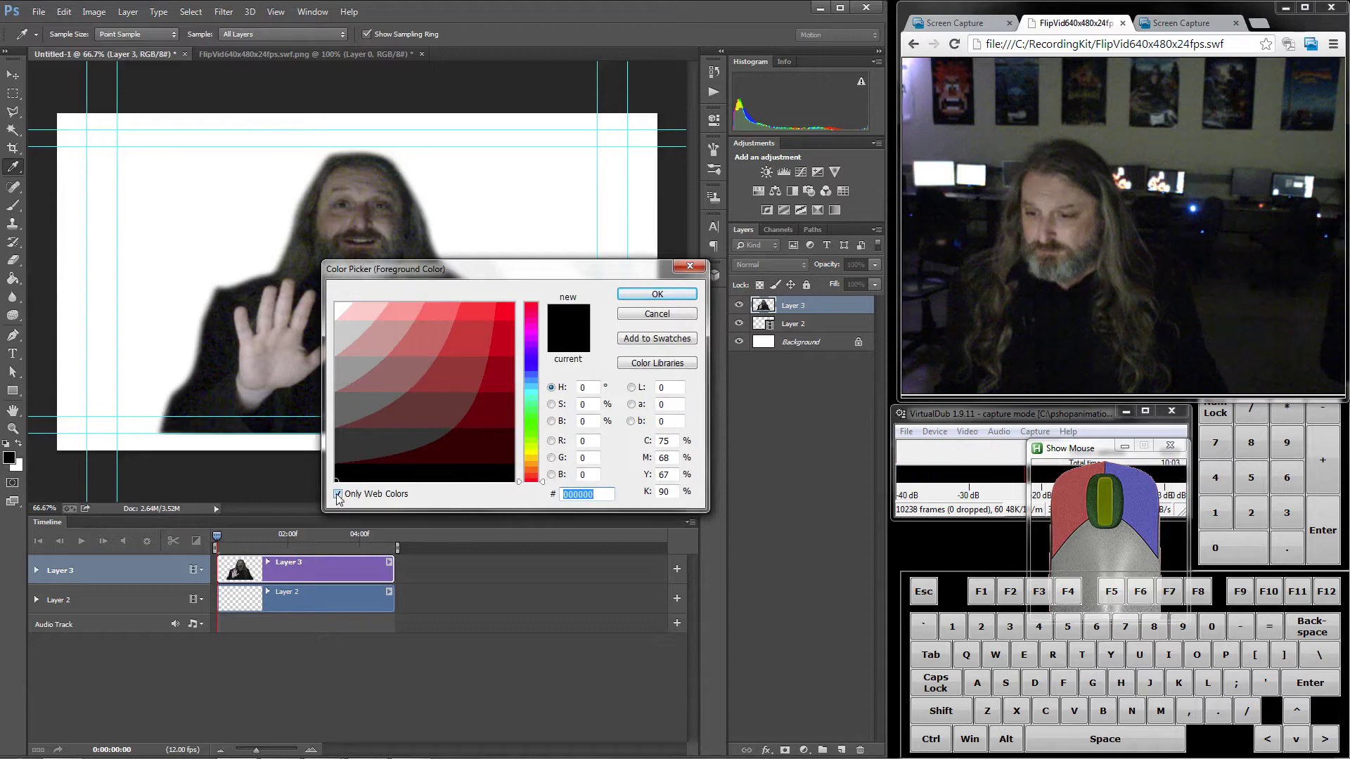
left_click(364, 493)
left_click_drag(365, 481, 532, 259)
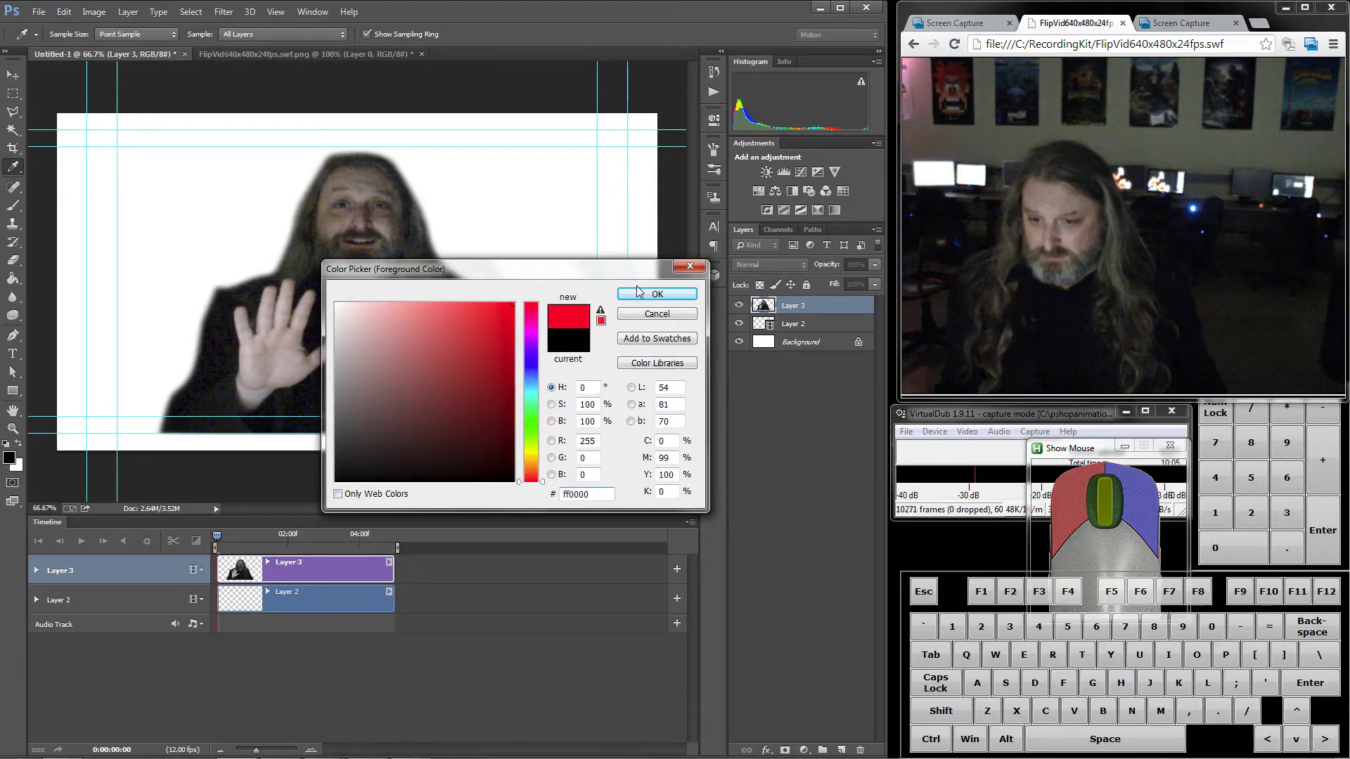
left_click(660, 301)
key("b")
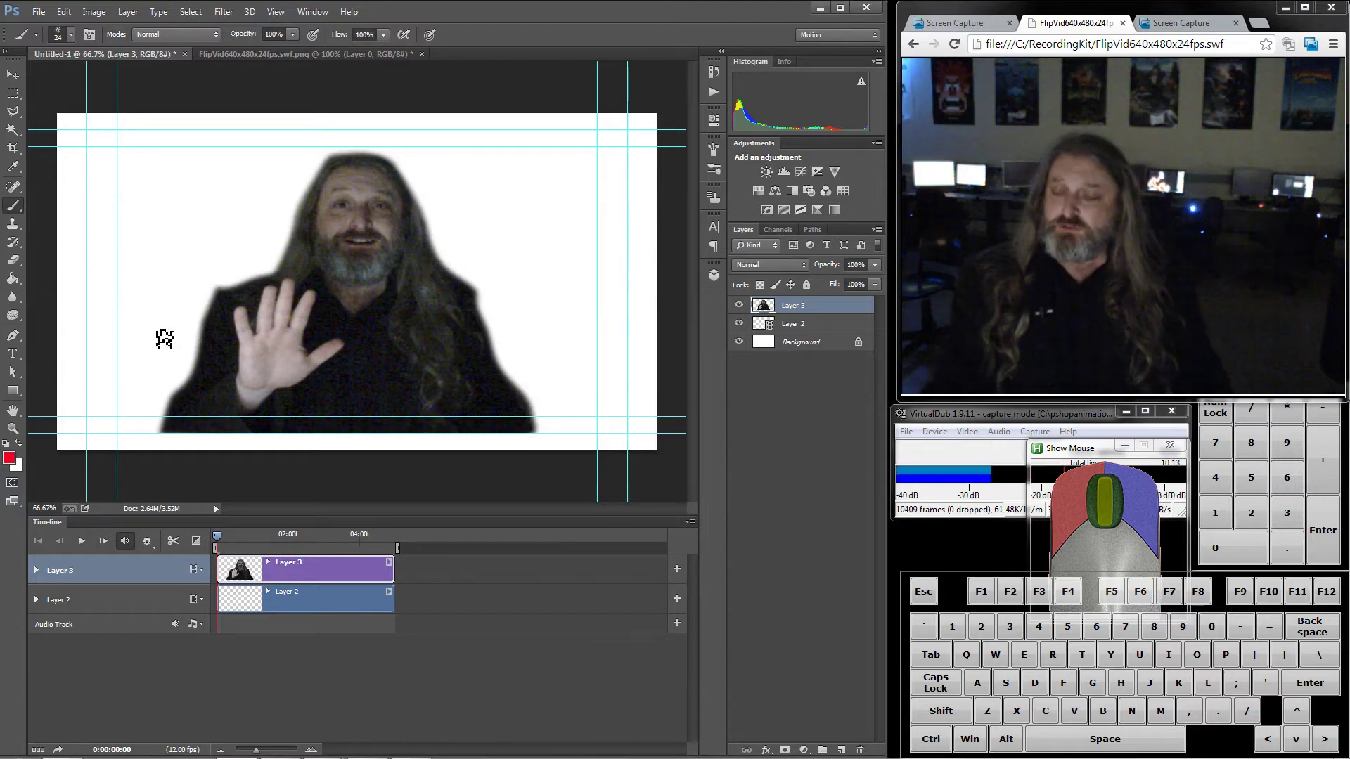
- Step the playhead forward several frames and back to the first frame to check the frame navigation
key("Right")
key("Right")
key("Right")
key("Right")
key("Right")
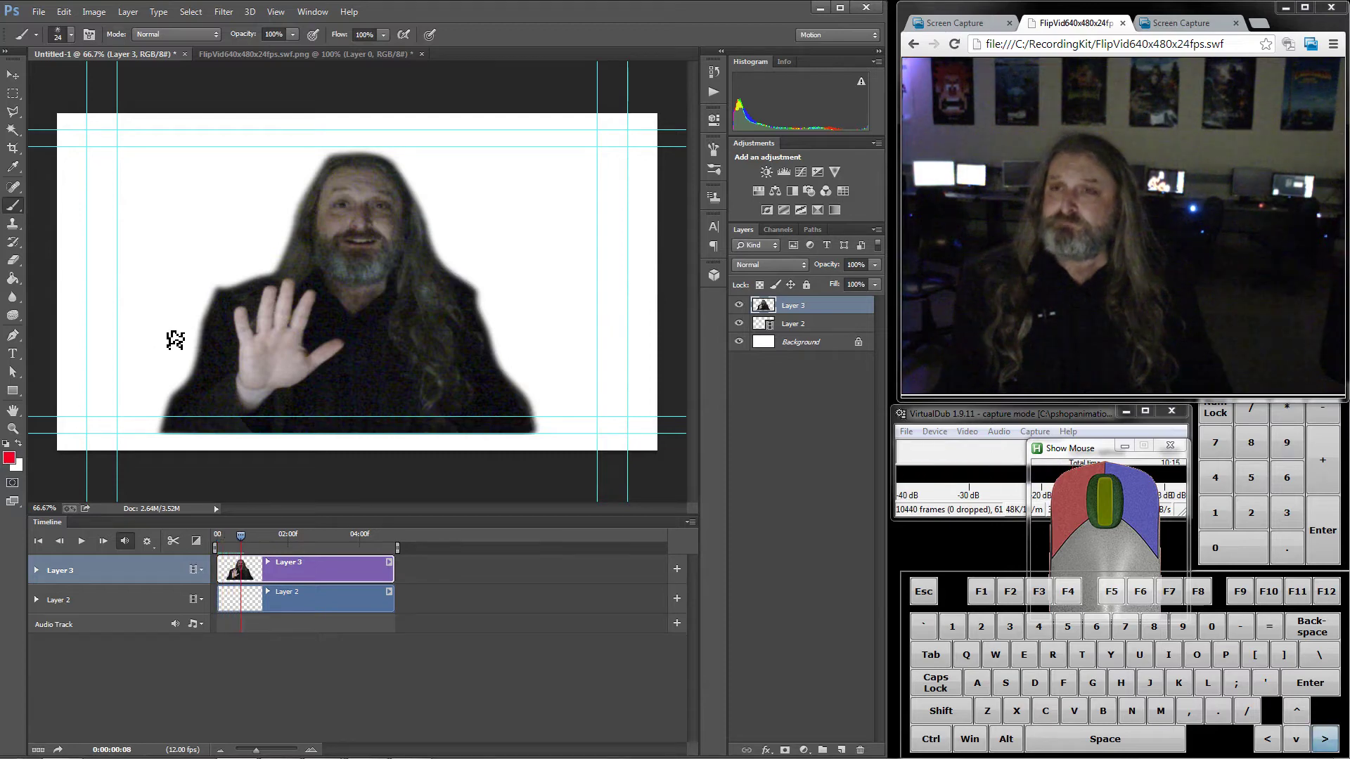
key("Left")
key("Left")
key("Left")
key("Left")
key("Left")
key("Left")
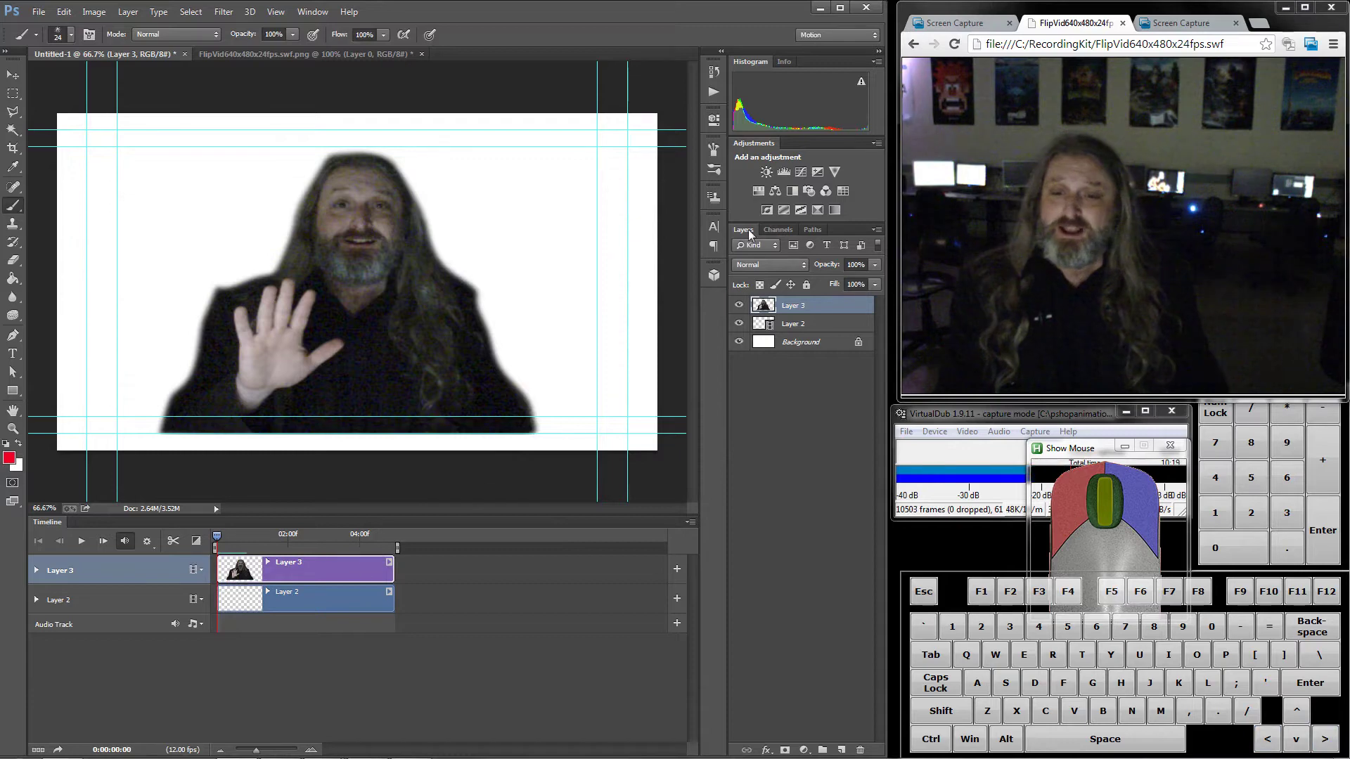
- Hide Layer 3 and check the timeline by stepping forward and back to the first frame
left_click(739, 307)
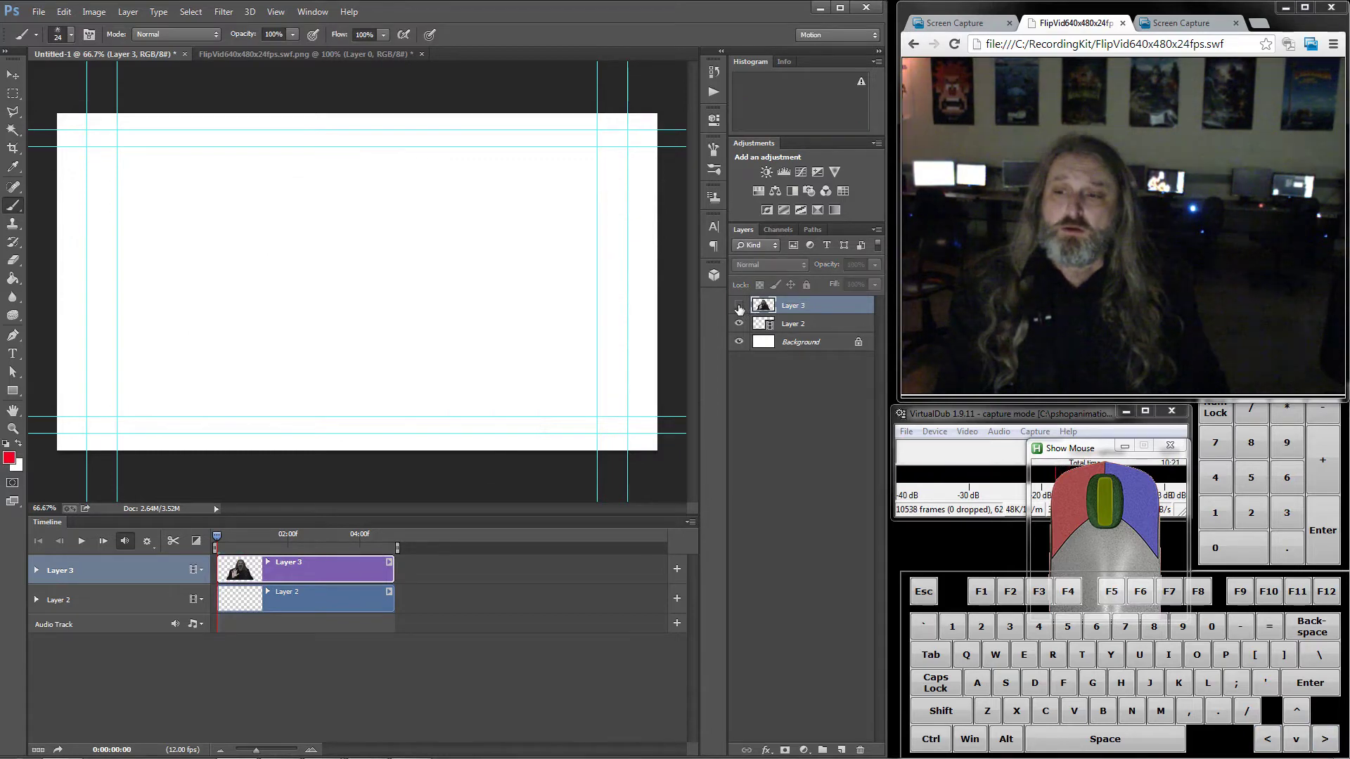
key("Right")
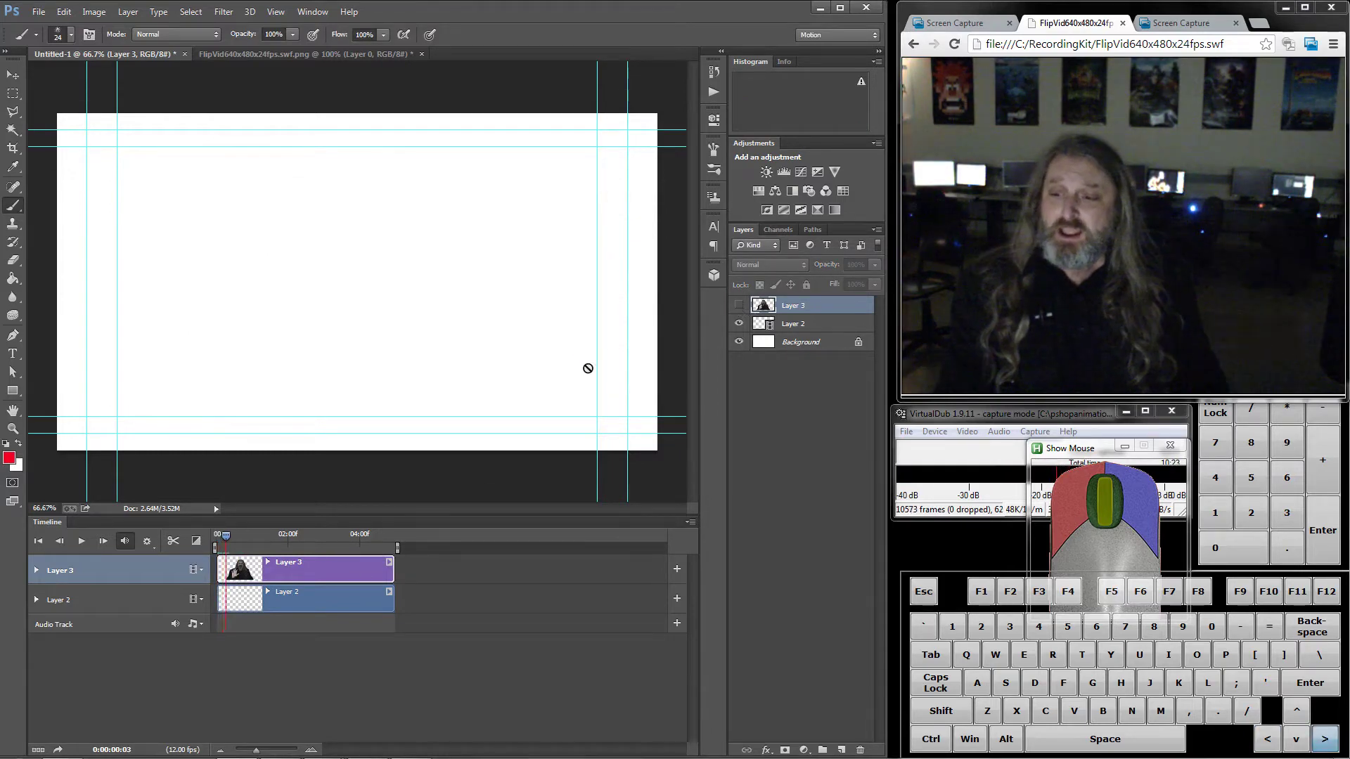
key("Left")
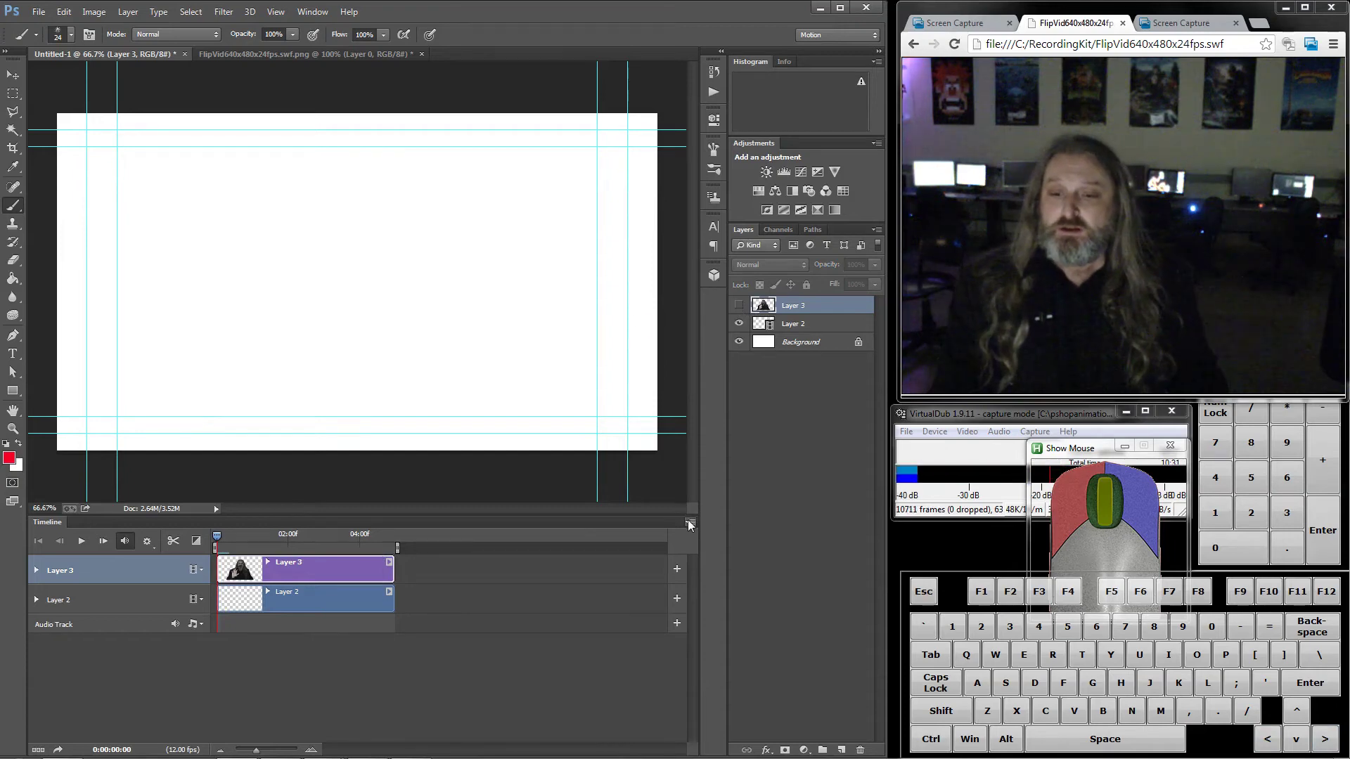
- Enable onion skins for the timeline and make Layer 2 the active layer for drawing
left_click(689, 524)
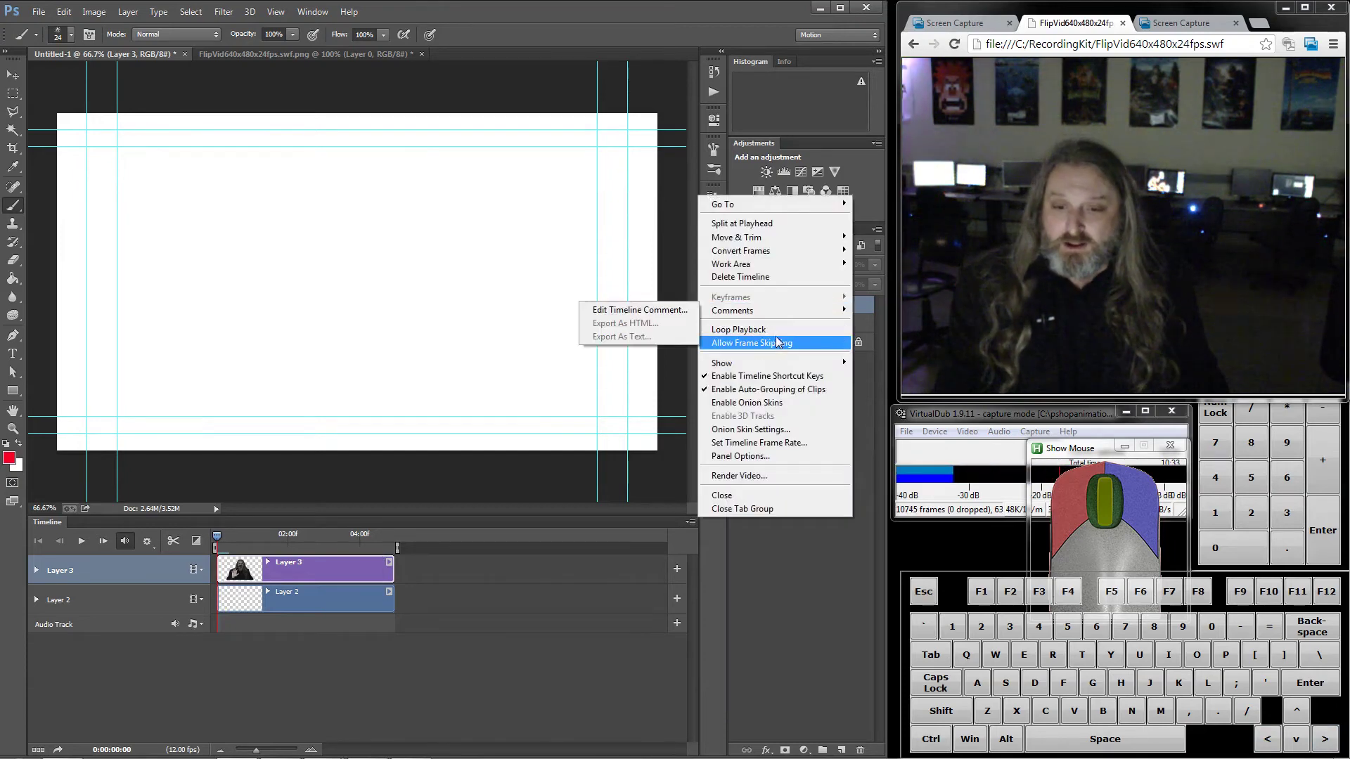
left_click(735, 404)
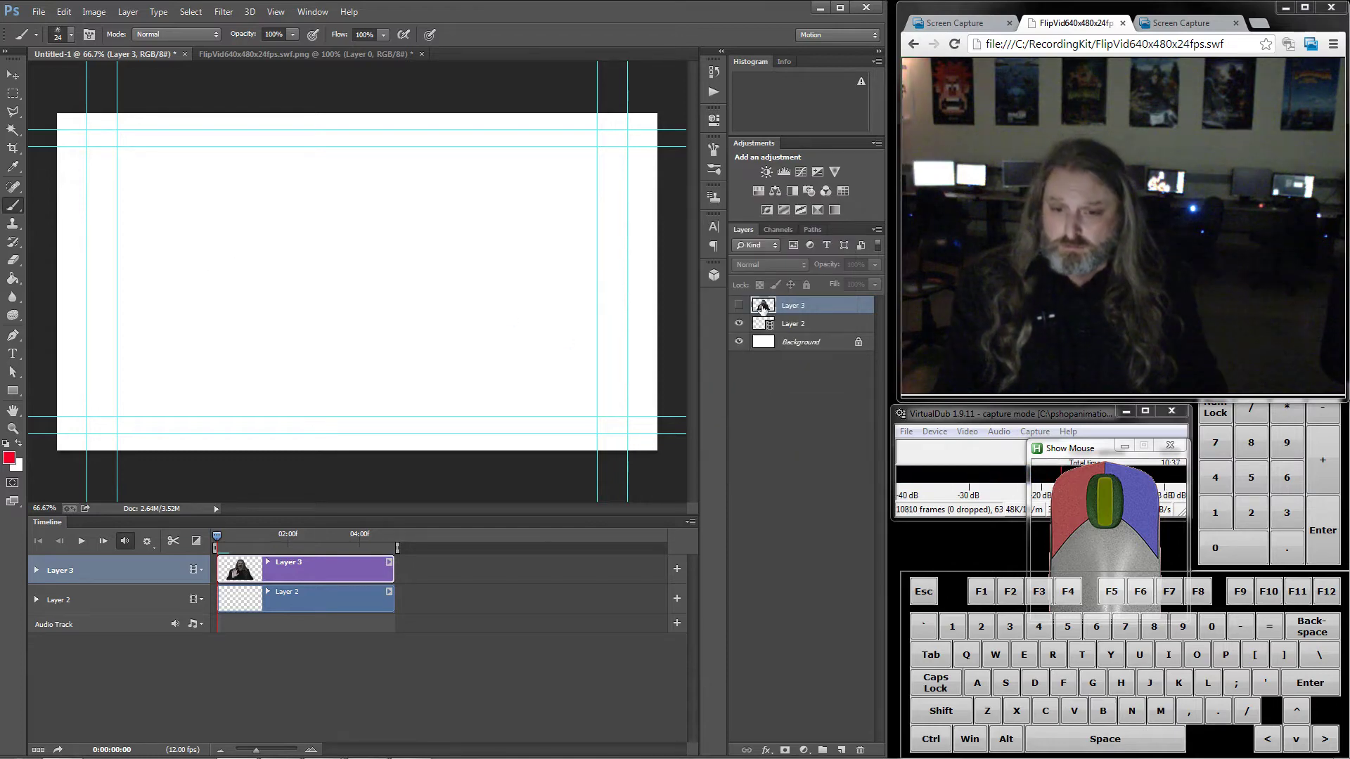
left_click(792, 325)
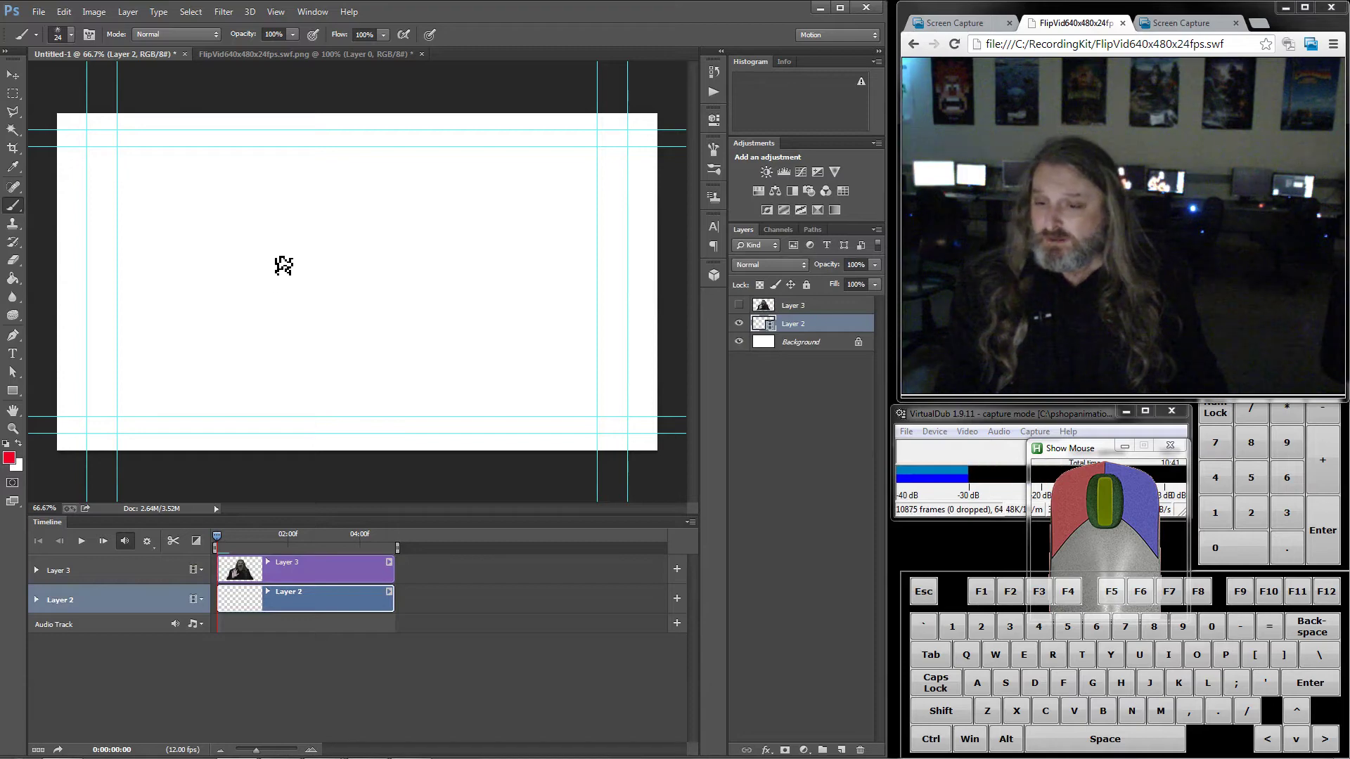
- Paint red squiggly rays radiating from the figure's head area on Layer 2's first frame, and show Layer 3 again
left_click(739, 306)
left_click_drag(303, 280, 239, 248)
left_click_drag(320, 270, 228, 167)
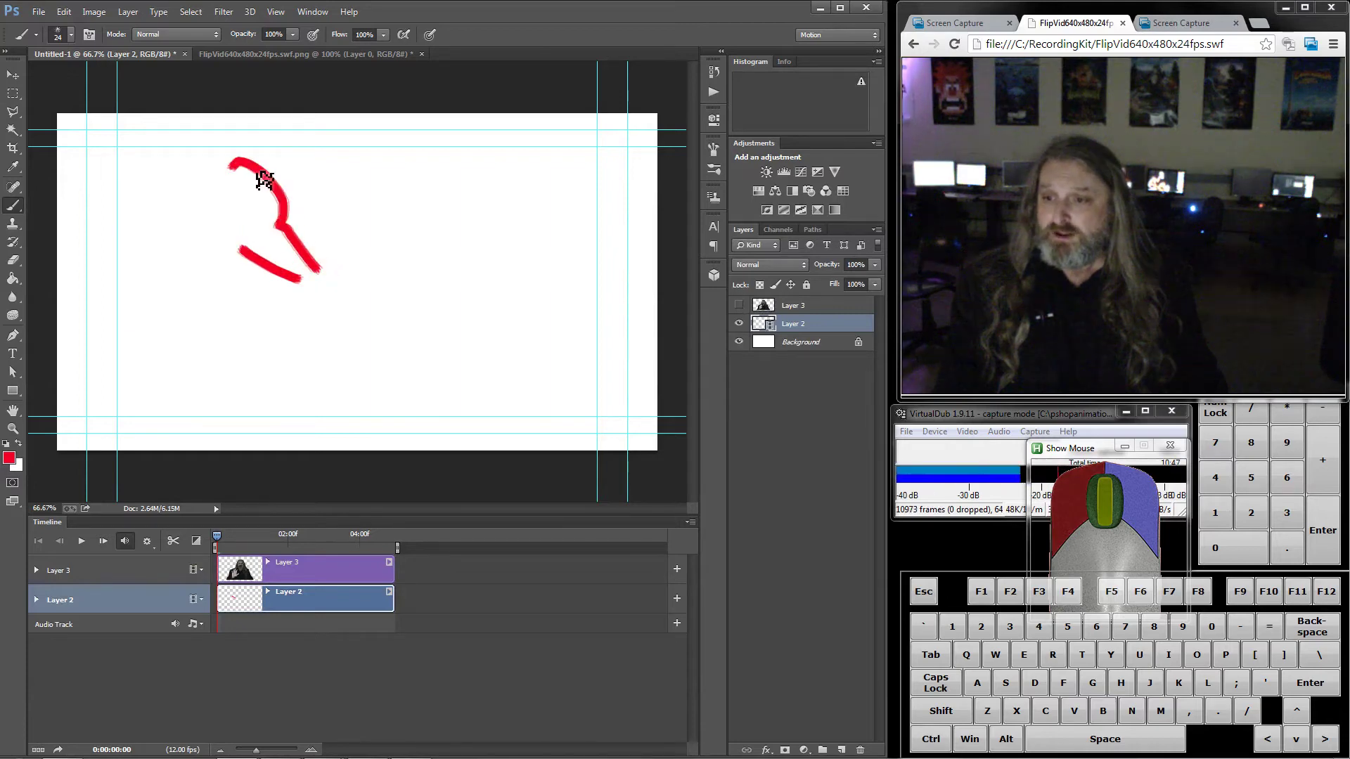
mouse_move(360, 247)
left_mouse_down()
mouse_move(384, 187)
mouse_move(429, 151)
left_mouse_up()
mouse_move(388, 258)
left_mouse_down()
mouse_move(471, 205)
mouse_move(537, 183)
left_mouse_up()
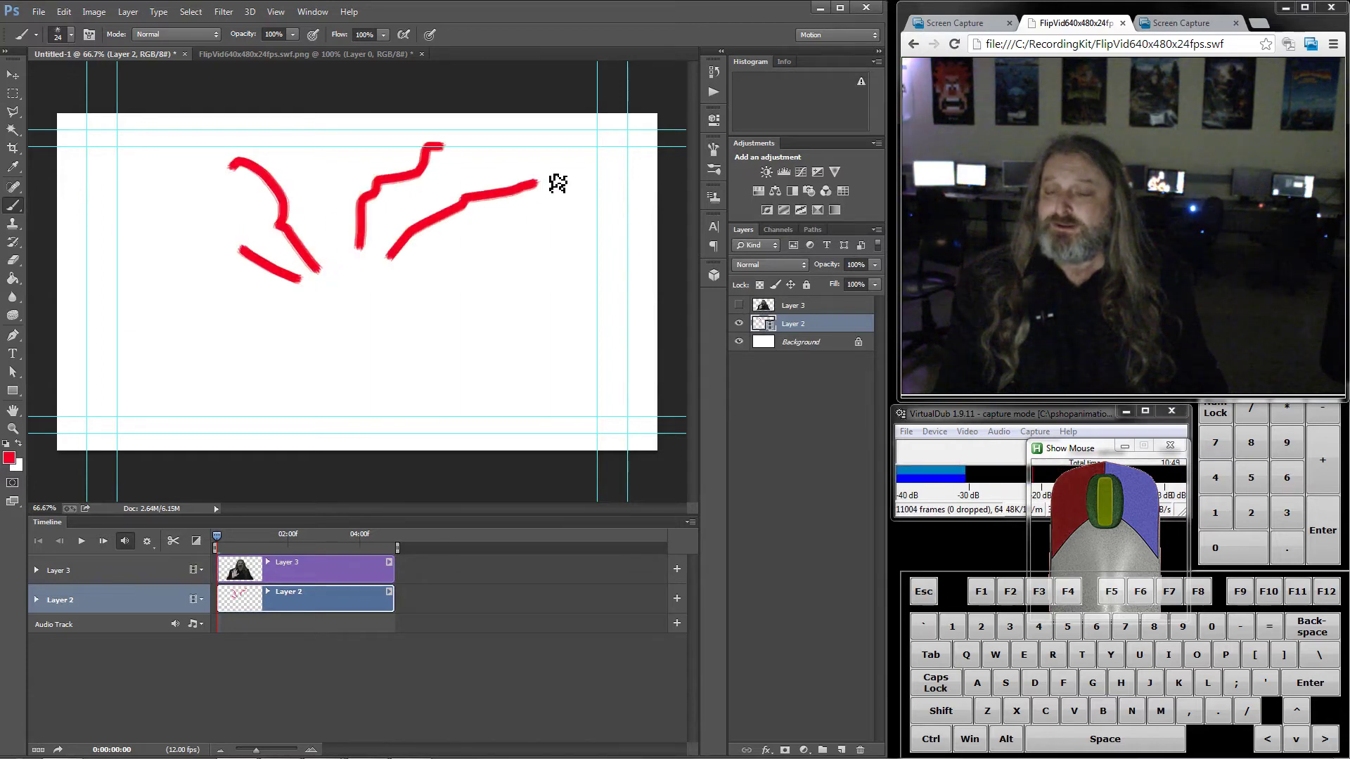
mouse_move(433, 278)
left_mouse_down()
mouse_move(544, 232)
mouse_move(629, 218)
left_mouse_up()
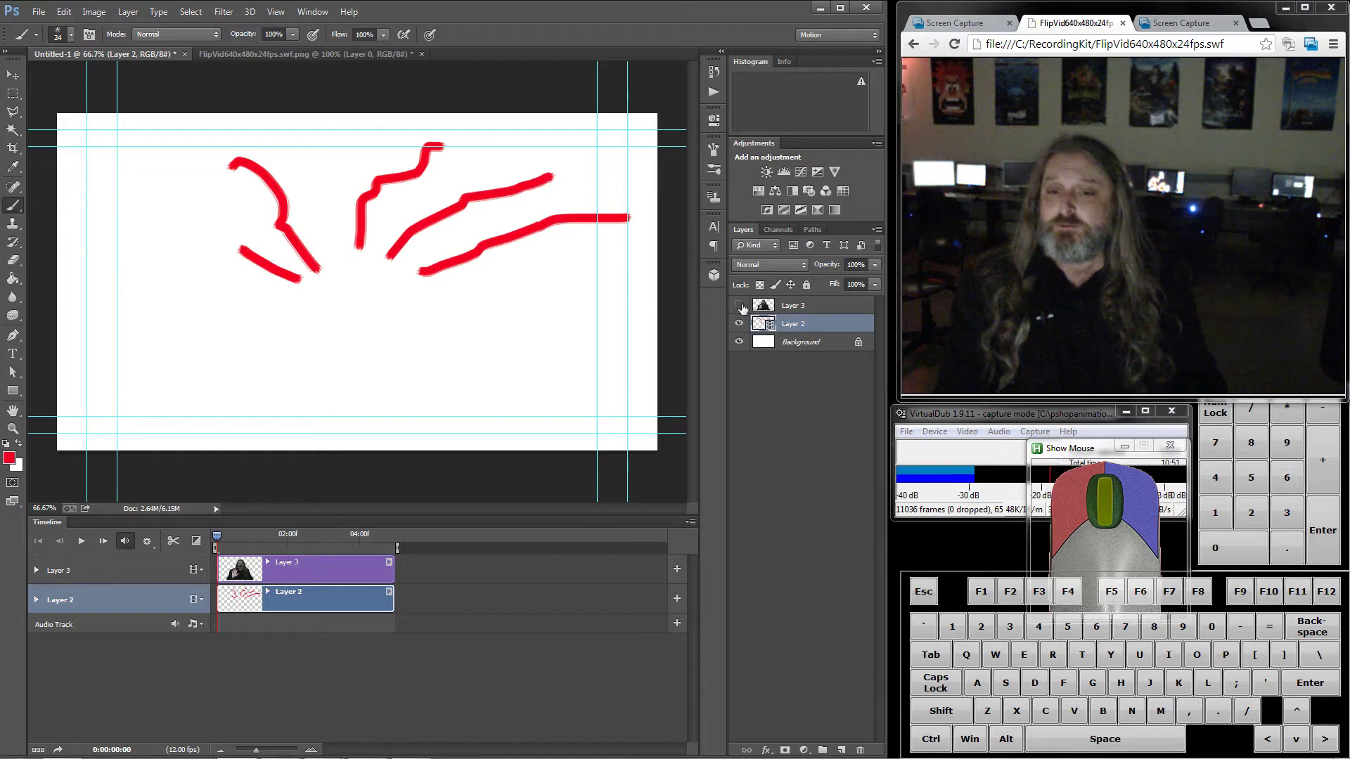
left_click(739, 307)
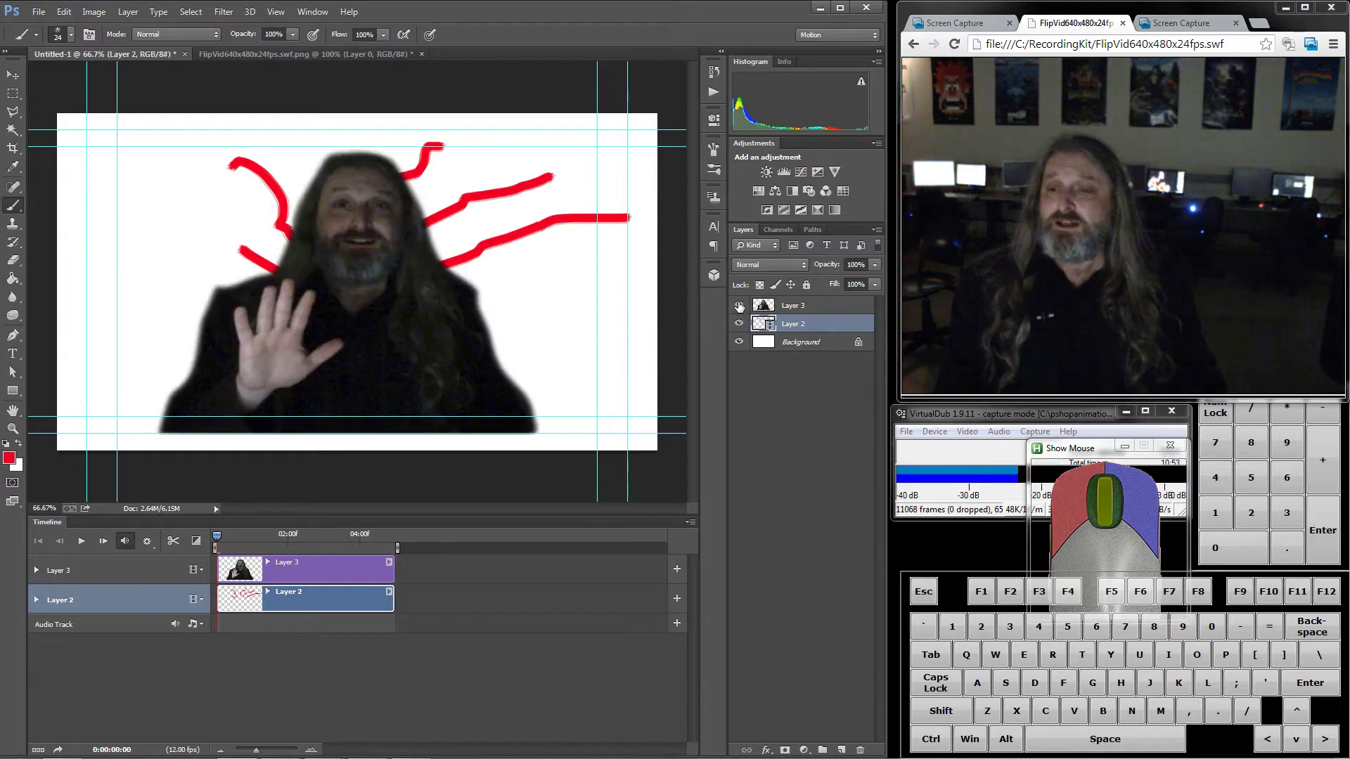
- Advance to frame 0:00:00:01 and paint a shifted set of red rays around the figure's head, using the onion skin as guide
key("Right")
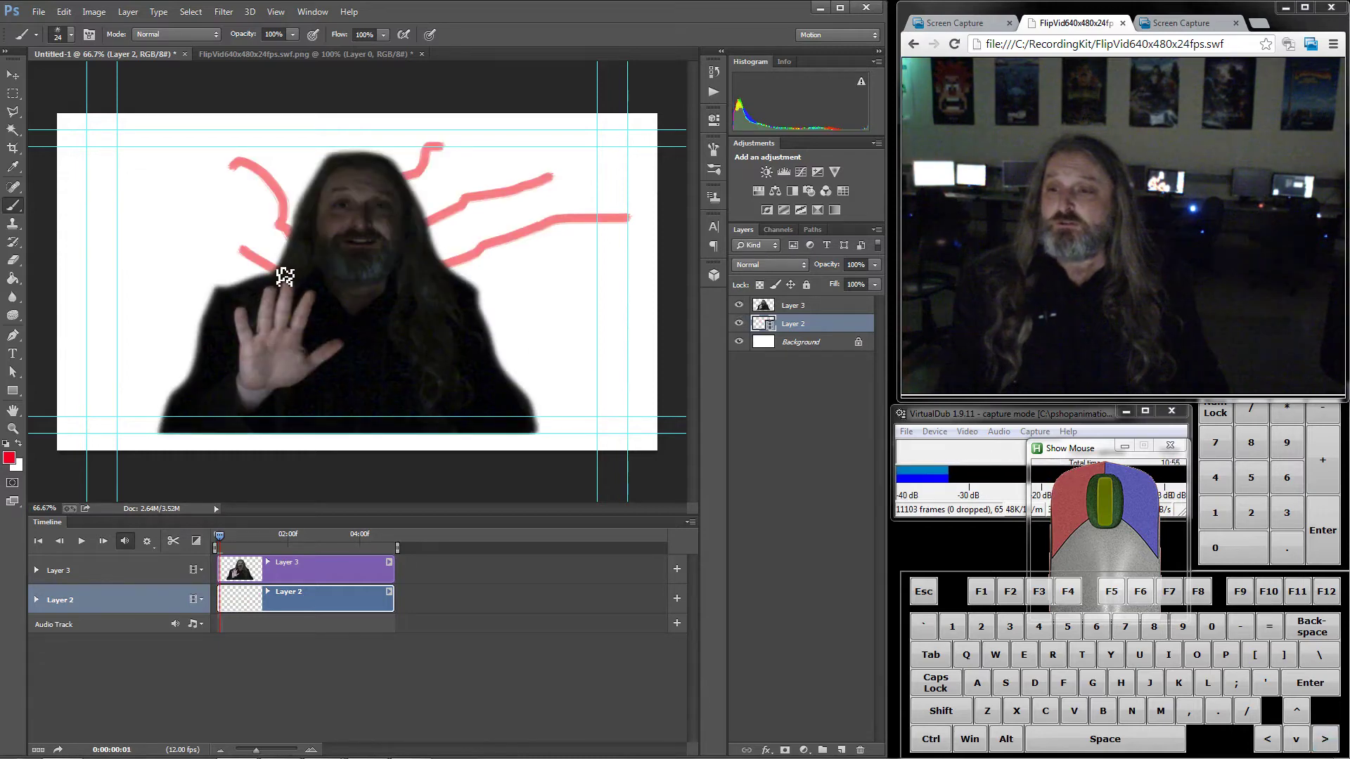
mouse_move(285, 276)
left_mouse_down()
mouse_move(242, 246)
mouse_move(226, 211)
left_mouse_up()
left_click_drag(291, 239, 215, 180)
left_click_drag(314, 174, 302, 126)
left_click_drag(400, 176, 452, 123)
mouse_move(430, 227)
left_mouse_down()
mouse_move(443, 207)
mouse_move(528, 170)
left_mouse_up()
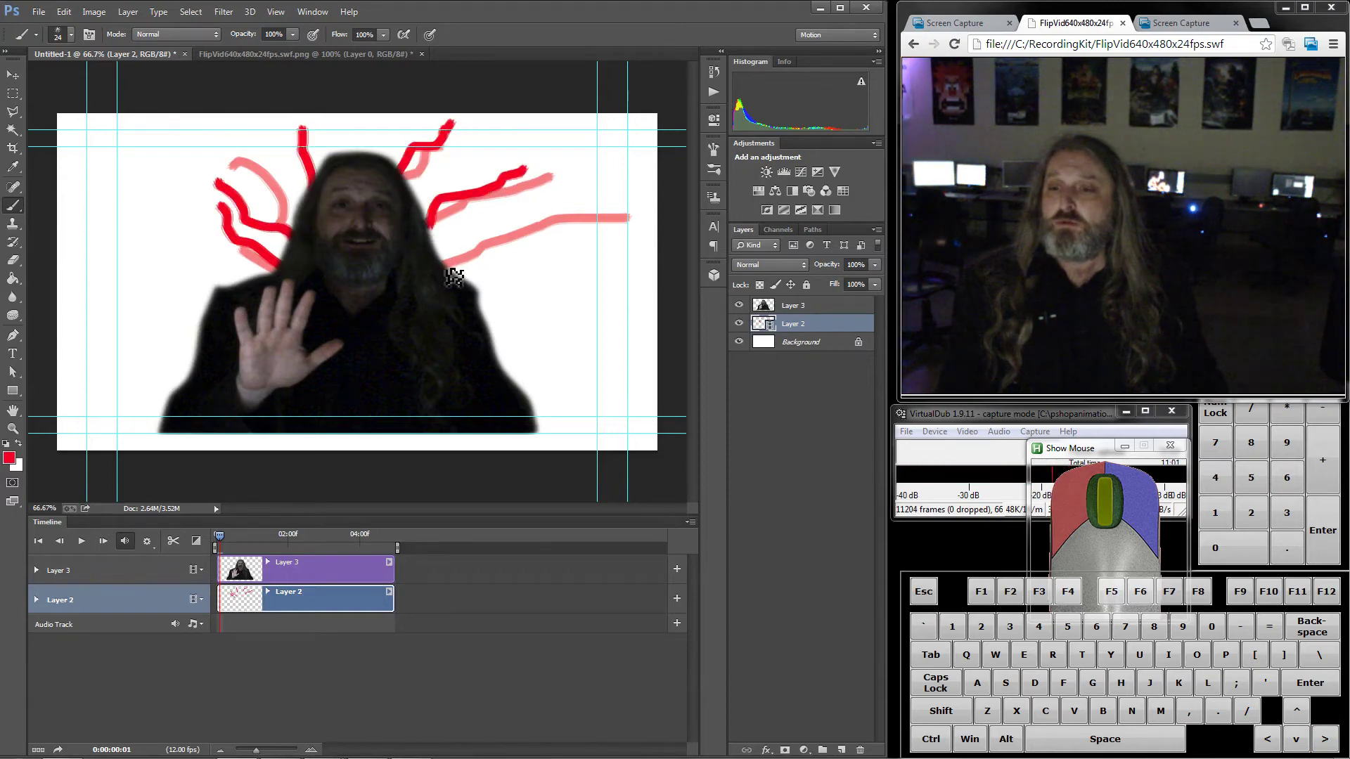
mouse_move(451, 271)
left_mouse_down()
mouse_move(492, 232)
mouse_move(630, 202)
left_mouse_up()
- Advance to frame 0:00:00:02 and paint a varied set of red rays all around the figure's head
key("Right")
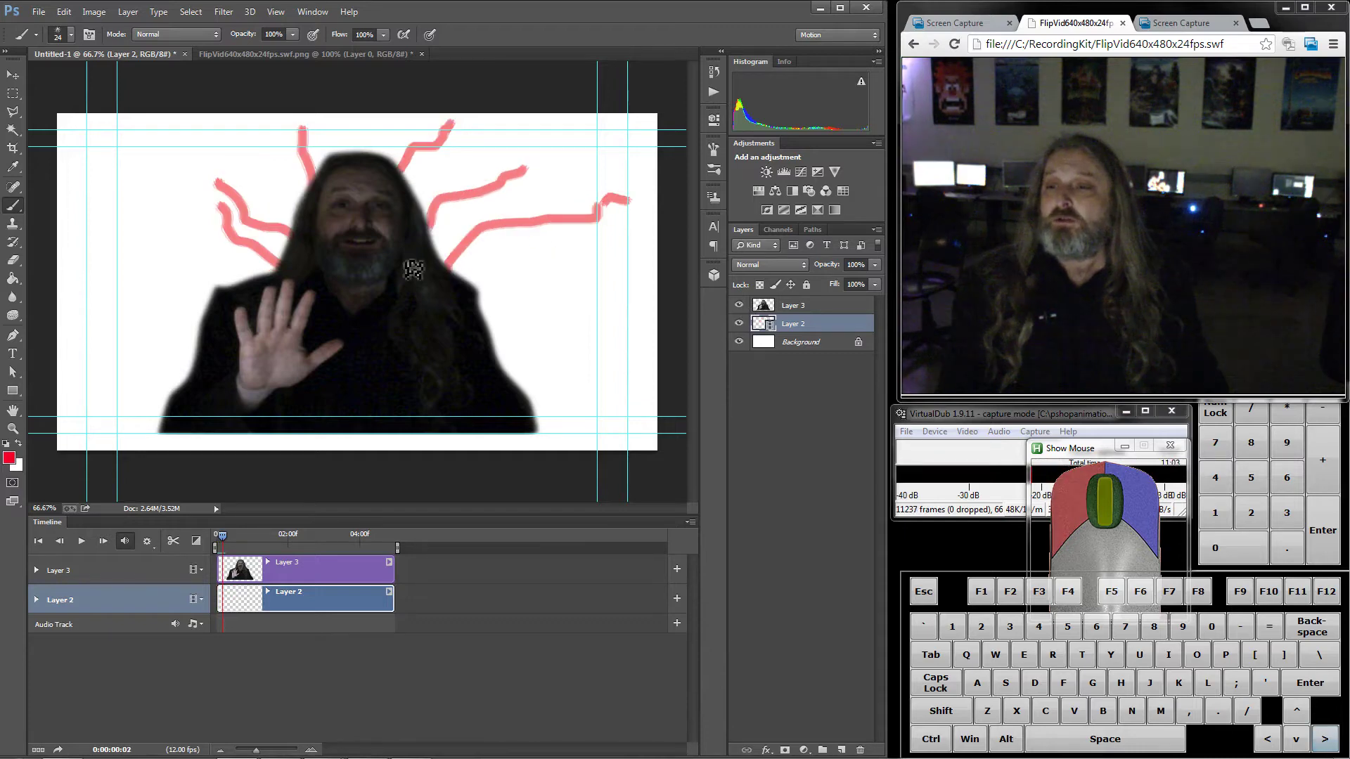
left_click_drag(283, 261, 176, 244)
mouse_move(295, 226)
left_mouse_down()
mouse_move(245, 216)
mouse_move(191, 163)
left_mouse_up()
left_click_drag(302, 189, 235, 130)
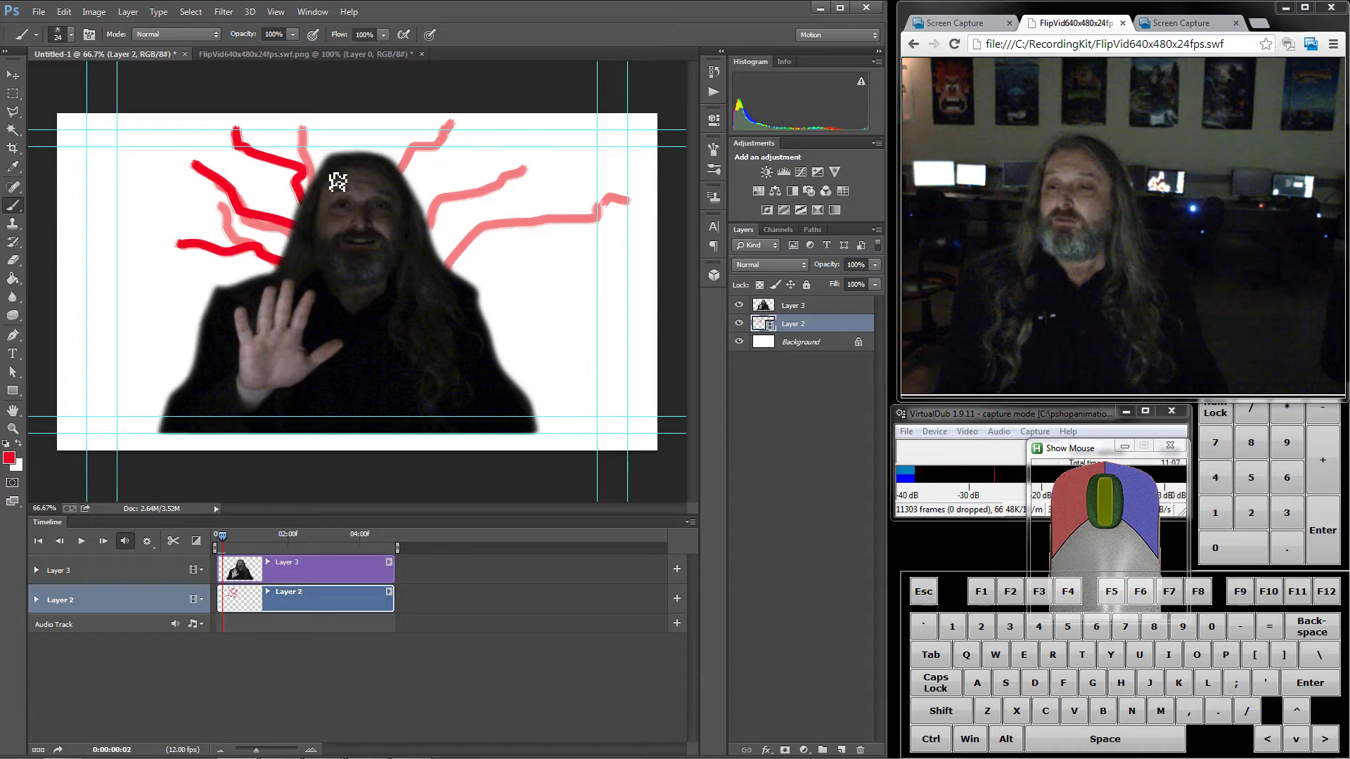
left_click_drag(327, 153, 320, 114)
left_click_drag(380, 173, 414, 118)
left_click_drag(413, 188, 520, 146)
left_click_drag(428, 218, 569, 187)
mouse_move(449, 271)
left_mouse_down()
mouse_move(530, 249)
mouse_move(607, 204)
left_mouse_up()
- Paint another varied set of red rays around the figure's head on frame 0:00:00:03
key("Right")
left_click_drag(283, 265, 157, 244)
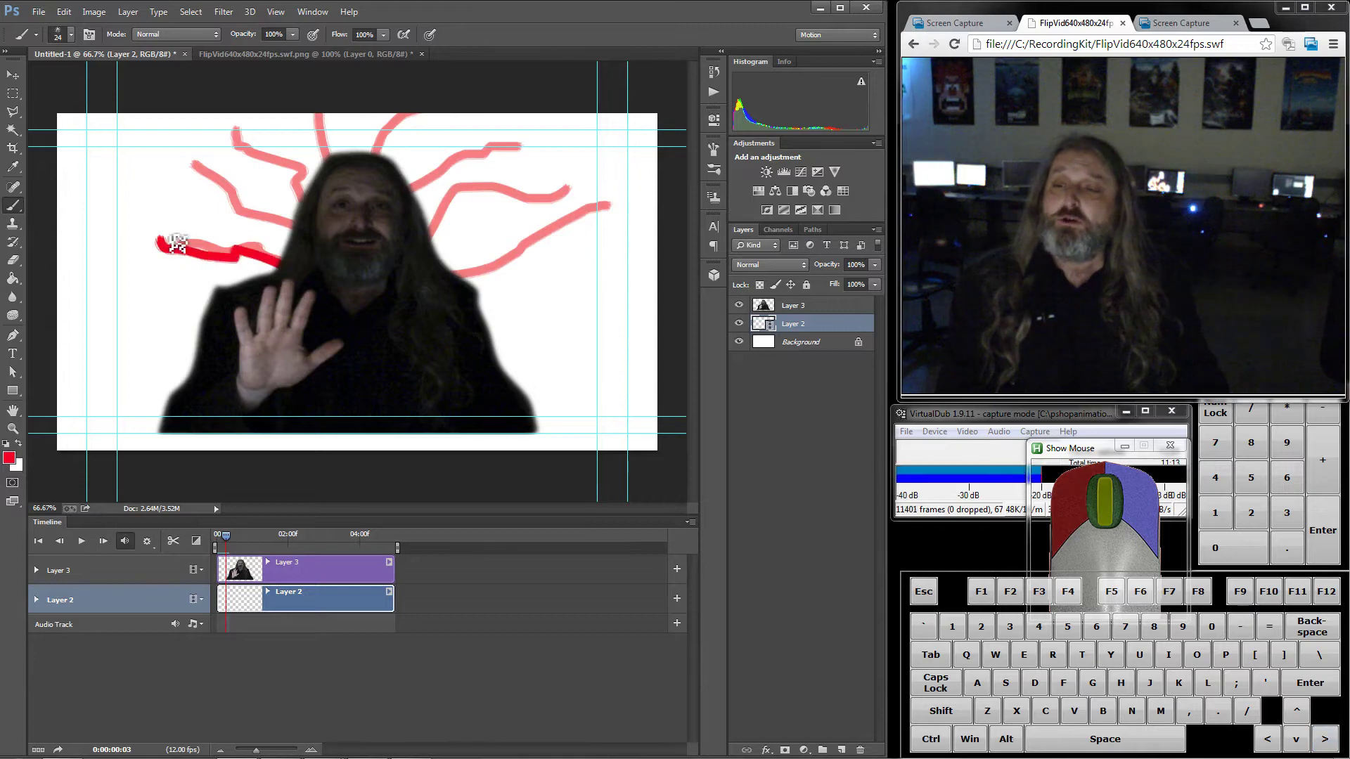
left_click_drag(301, 234, 197, 190)
key("Right")
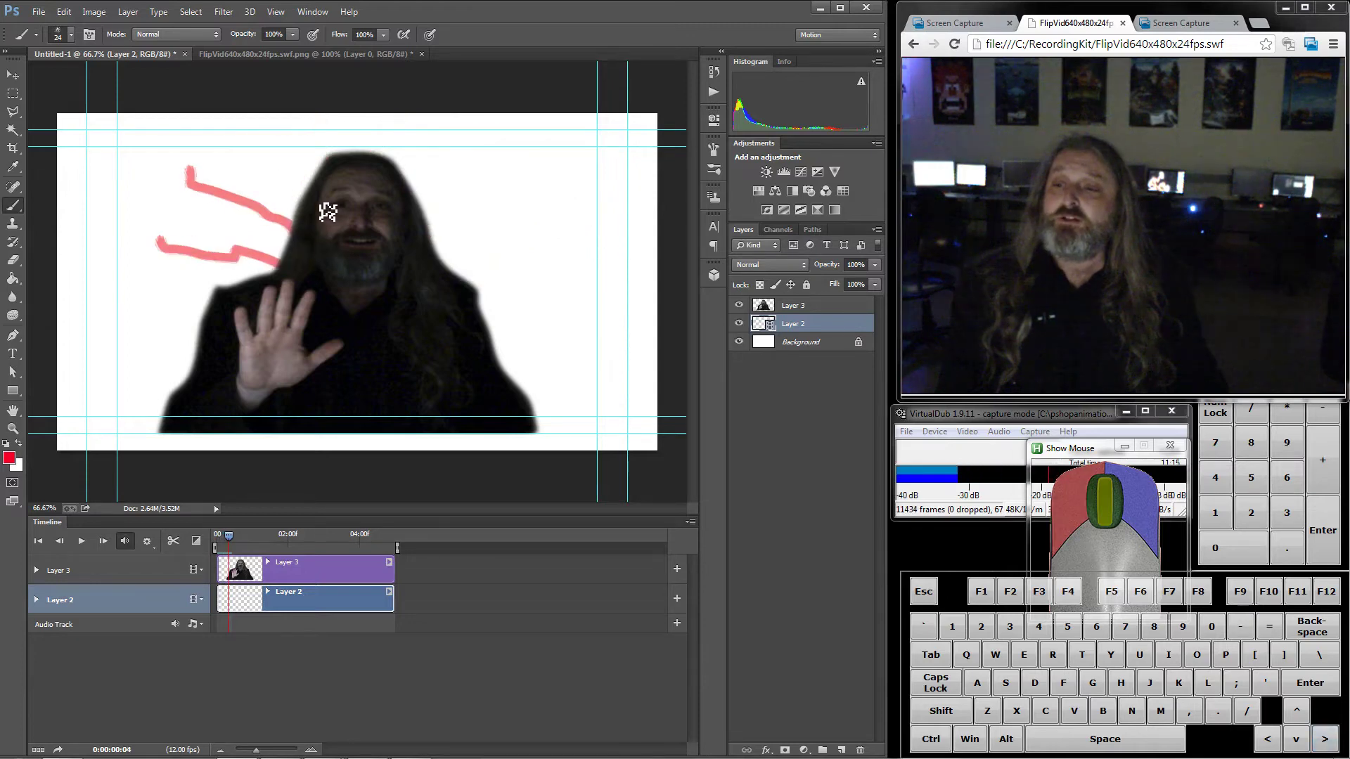
key("Left")
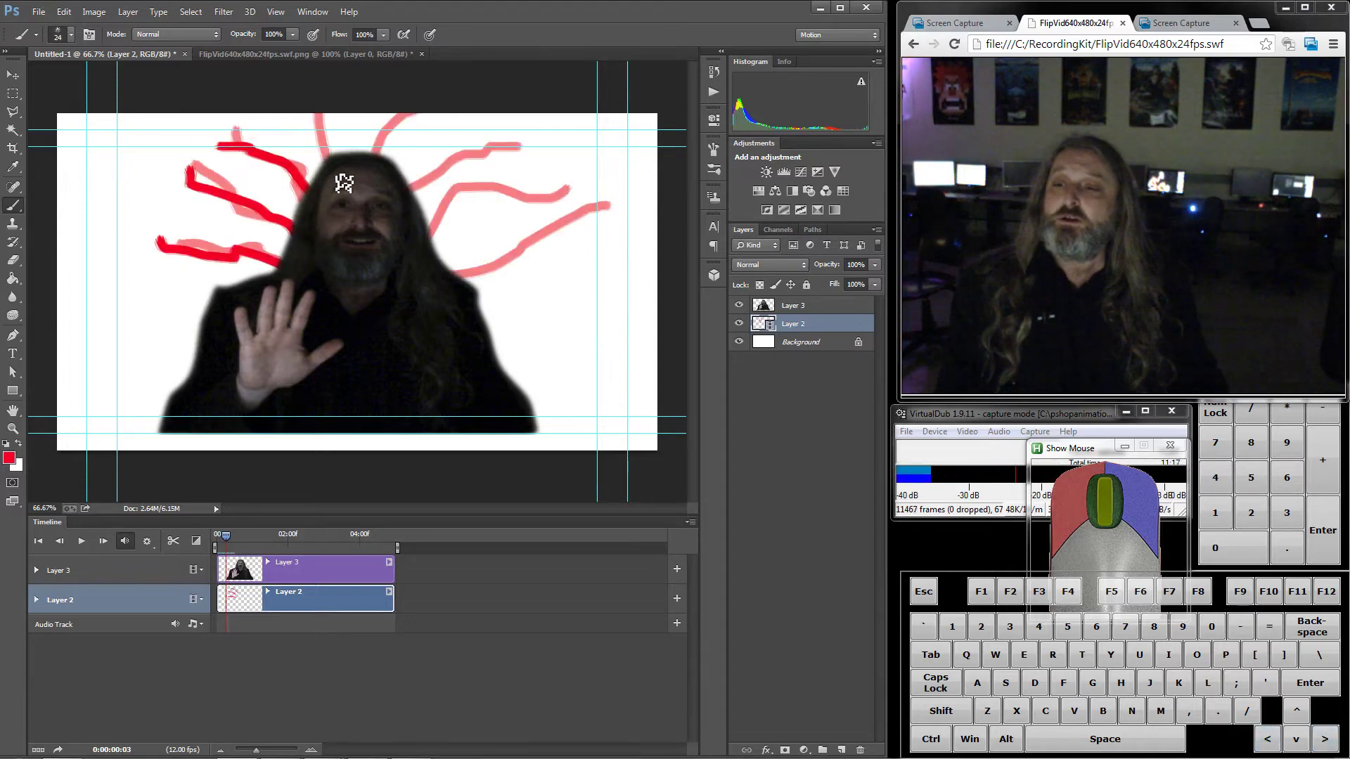
left_click_drag(332, 153, 321, 117)
left_click_drag(388, 151, 441, 115)
mouse_move(411, 211)
left_mouse_down()
mouse_move(473, 136)
mouse_move(518, 145)
left_mouse_up()
left_click_drag(440, 232, 551, 180)
left_click_drag(449, 259, 590, 224)
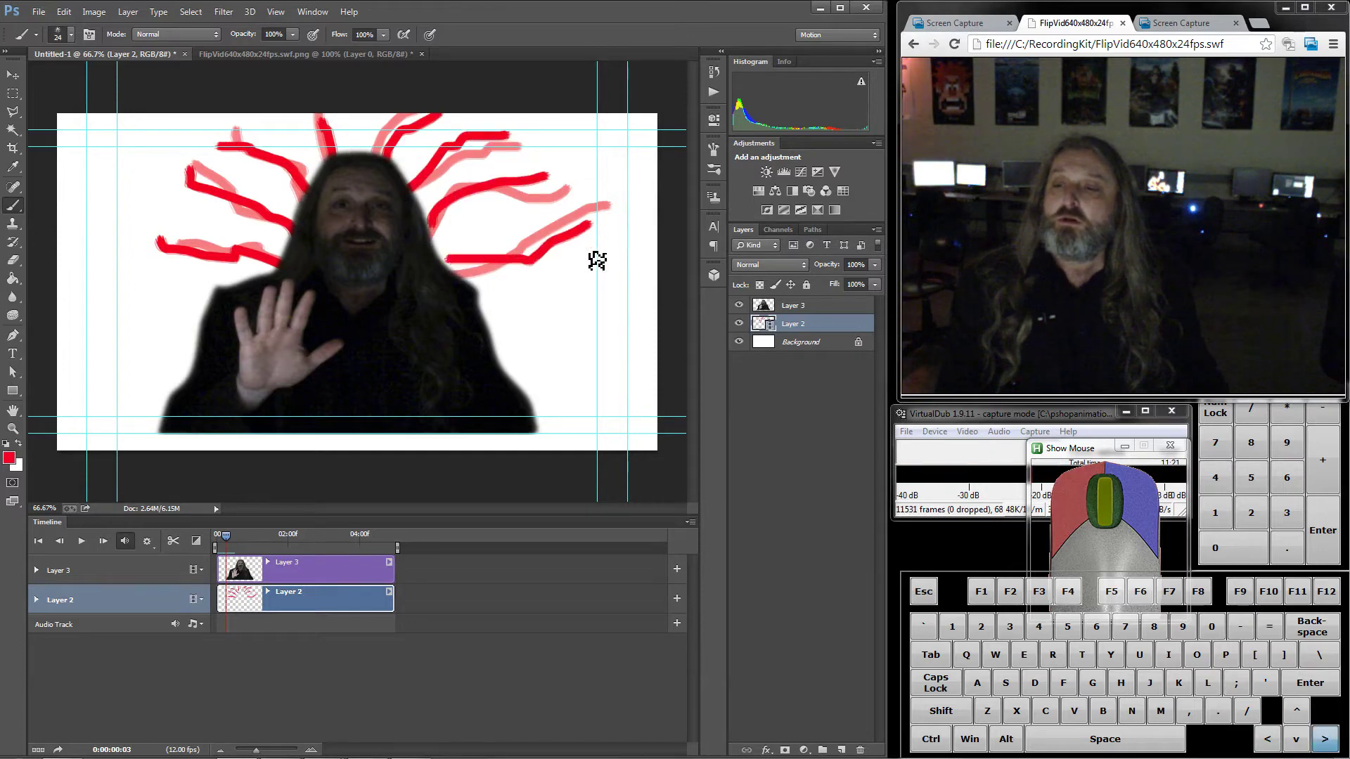
- Paint red rays offset from the onion-skinned ones around the figure's head on frame 0:00:00:04
key("Right")
left_click_drag(304, 274, 228, 245)
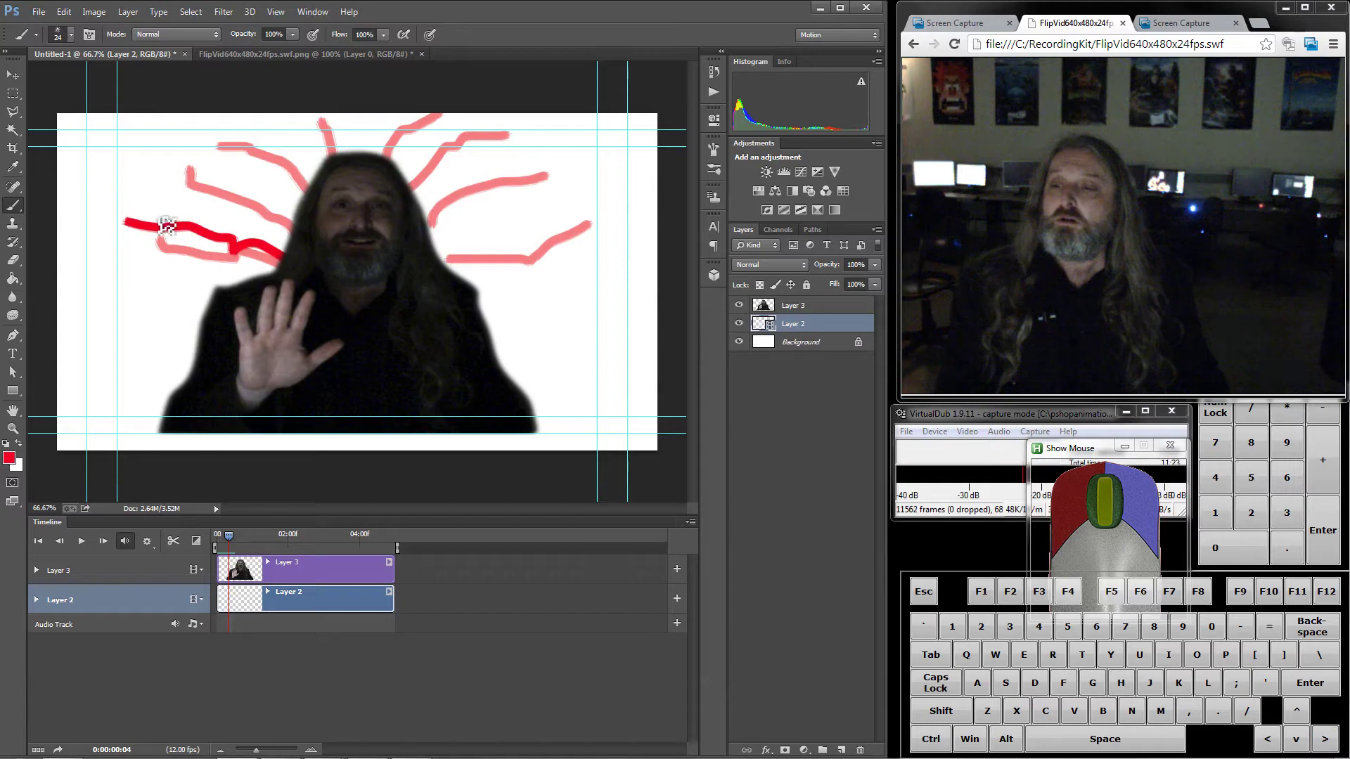
mouse_move(303, 208)
left_mouse_down()
mouse_move(283, 185)
mouse_move(181, 114)
left_mouse_up()
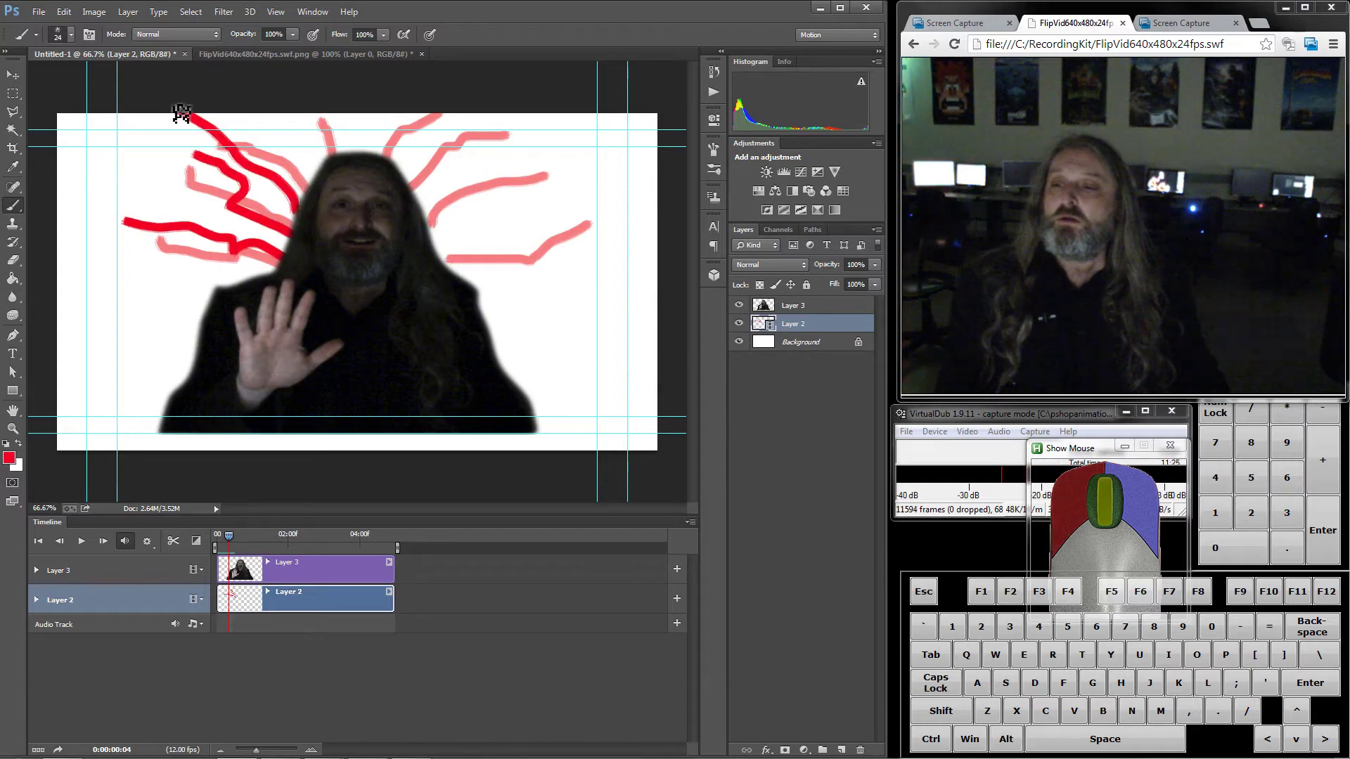
left_click_drag(325, 172, 310, 130)
left_click_drag(388, 162, 385, 119)
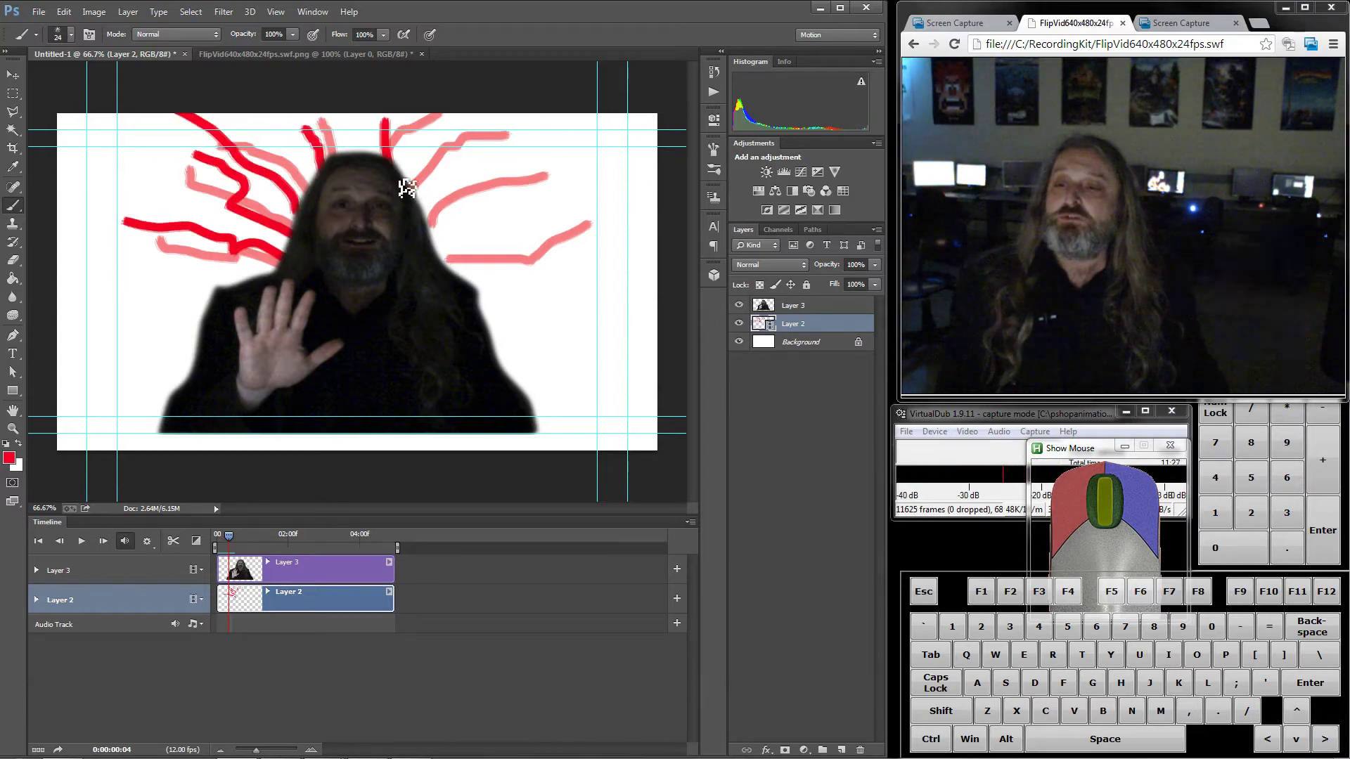
left_click_drag(422, 186, 520, 130)
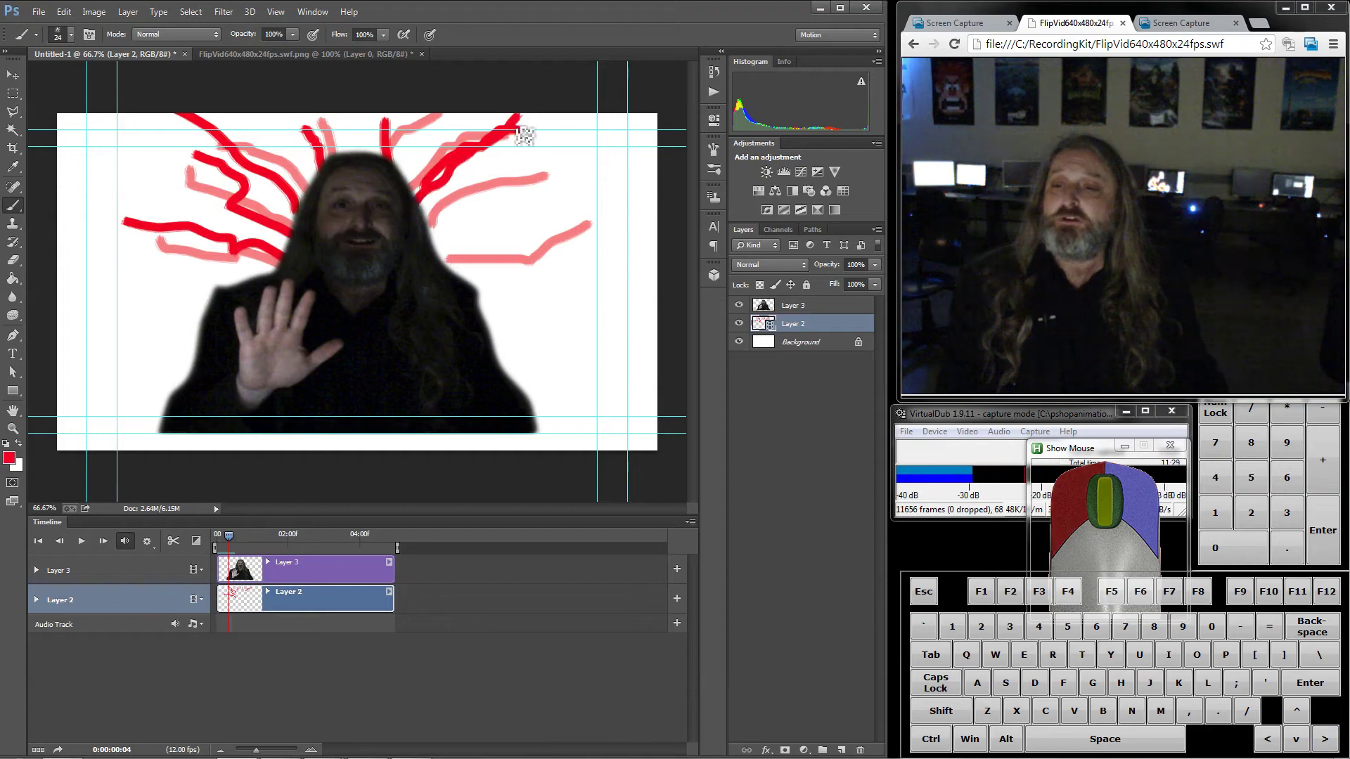
left_click_drag(430, 211, 573, 159)
left_click_drag(434, 267, 597, 211)
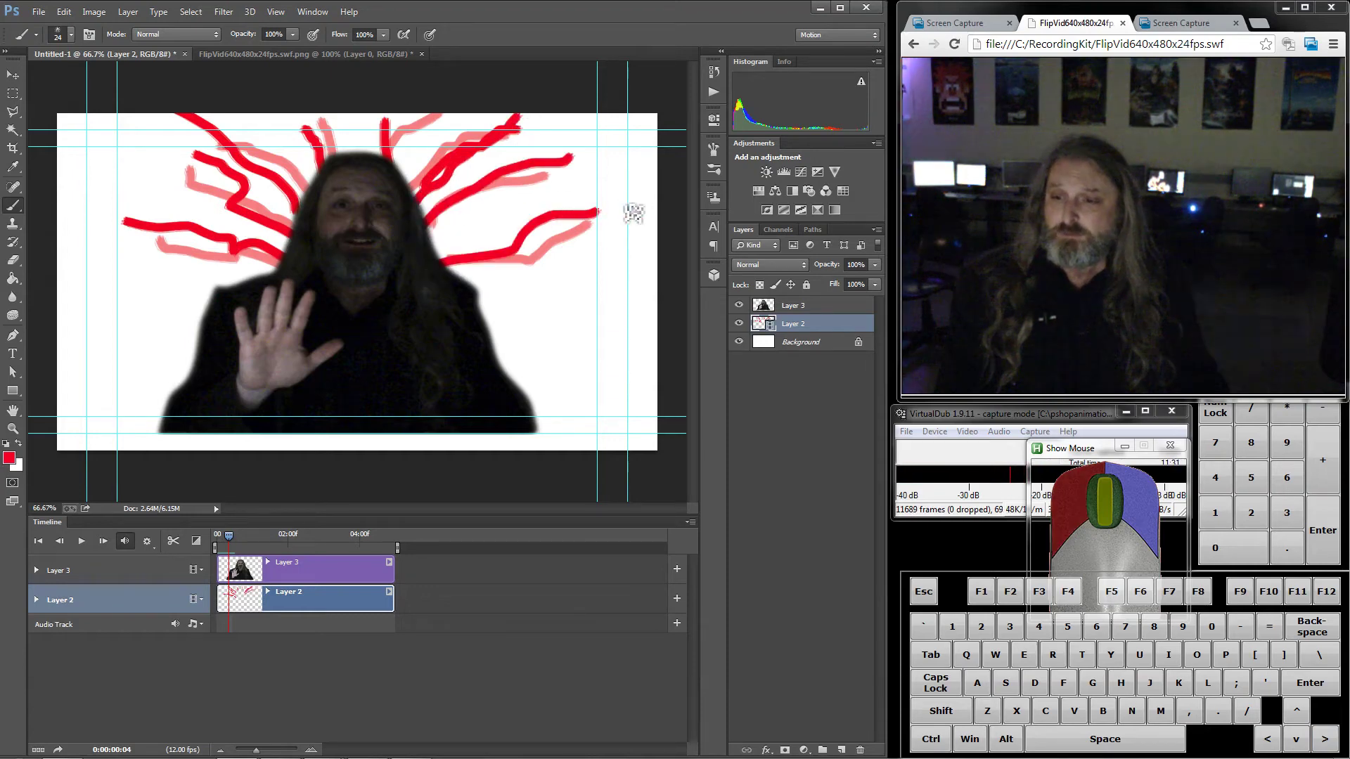
- Advance to frame 0:00:00:05 and paint a shifted set of red rays across both sides and the top of the figure's head
key("Right")
mouse_move(450, 262)
left_mouse_down()
mouse_move(457, 242)
mouse_move(614, 184)
left_mouse_up()
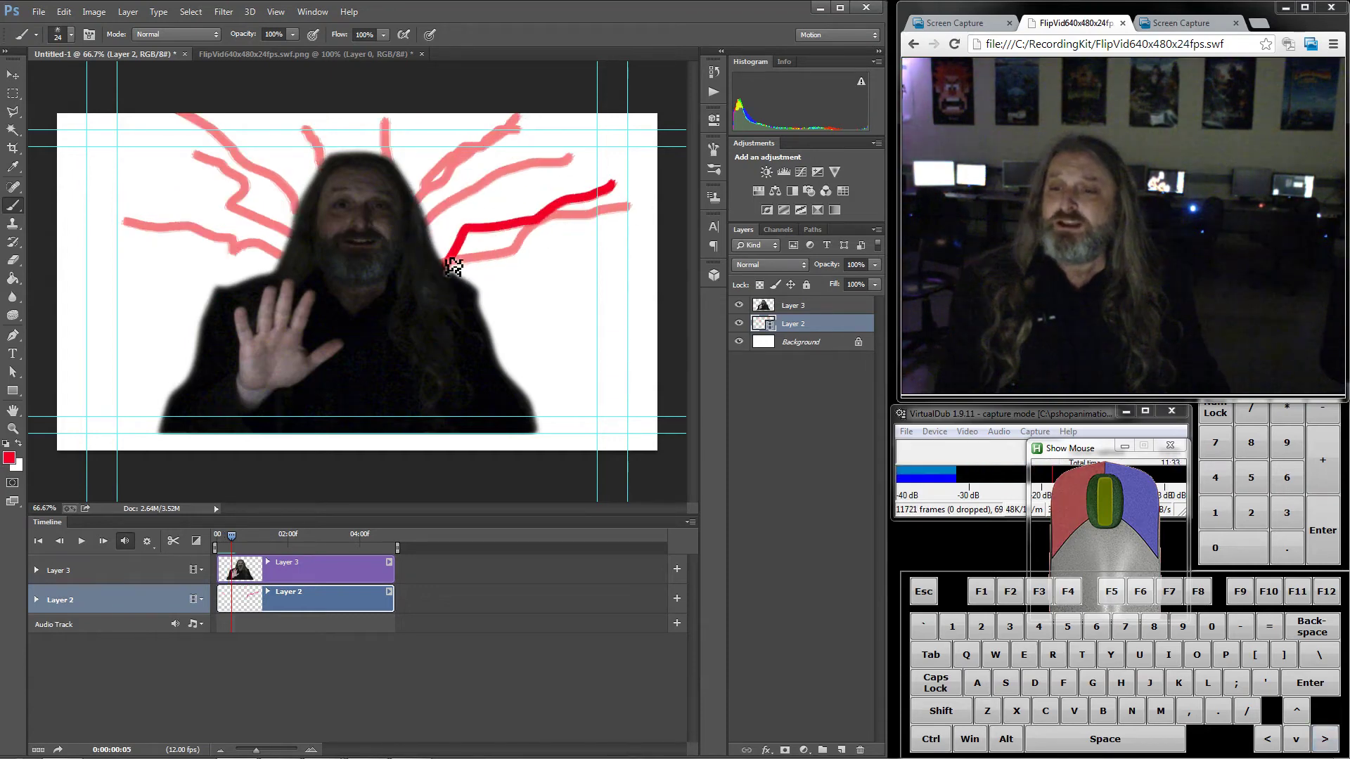
mouse_move(427, 221)
left_mouse_down()
mouse_move(489, 220)
mouse_move(552, 156)
left_mouse_up()
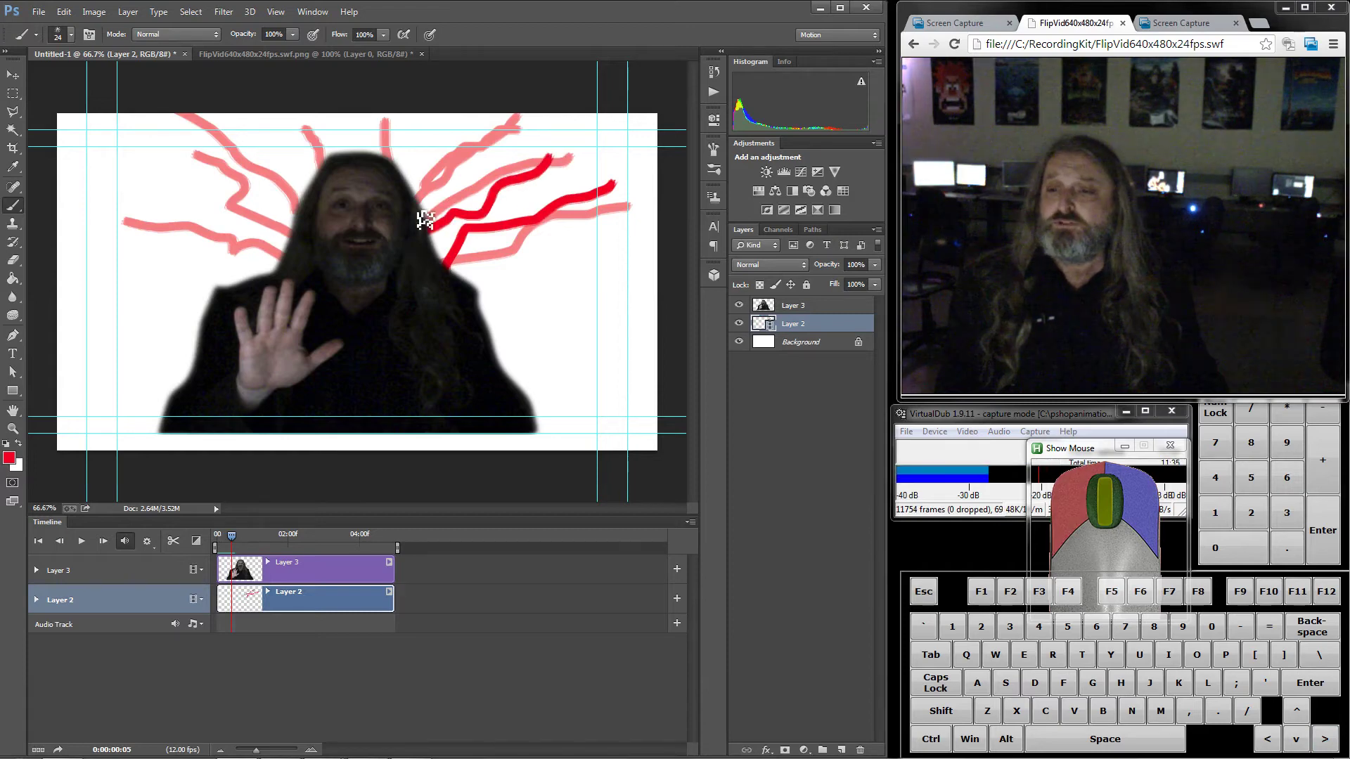
mouse_move(425, 220)
left_mouse_down()
mouse_move(431, 178)
mouse_move(479, 113)
left_mouse_up()
left_click_drag(388, 168, 430, 116)
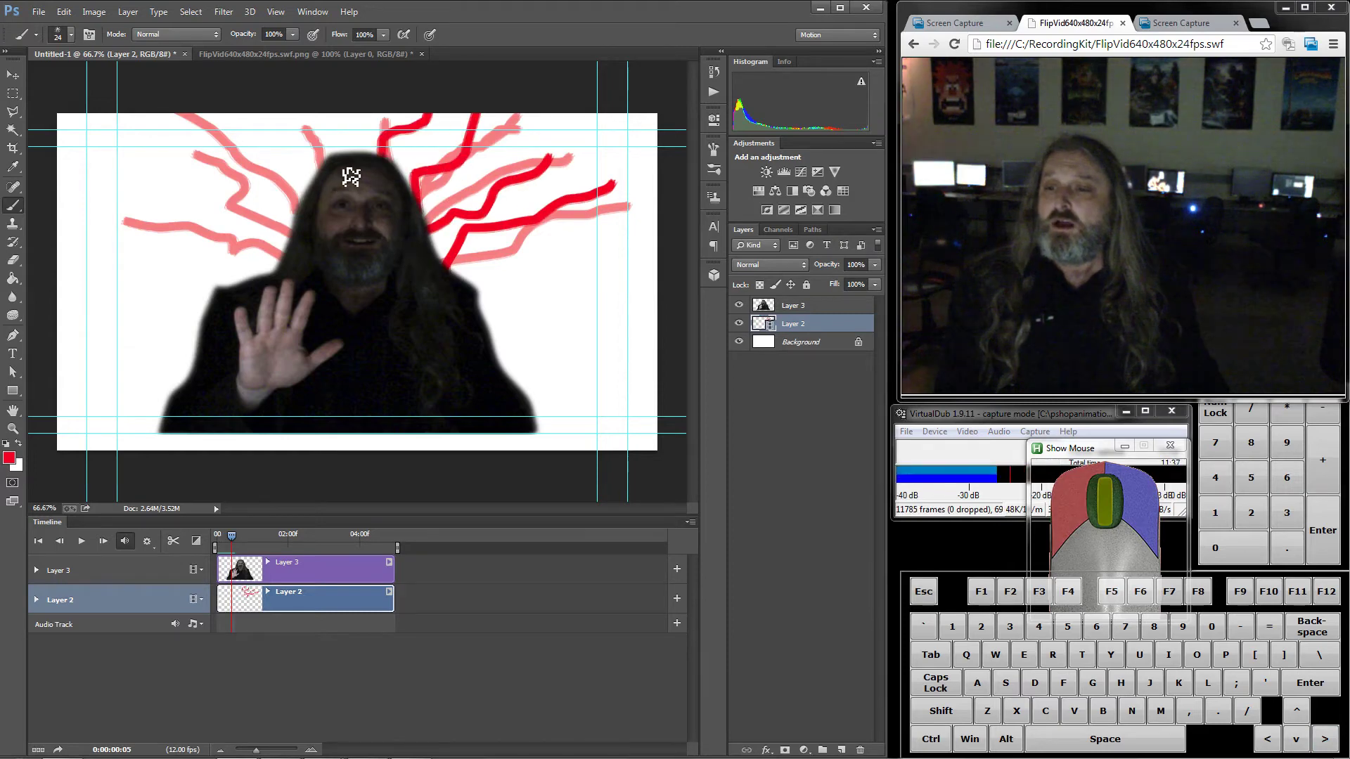
mouse_move(349, 176)
left_mouse_down()
mouse_move(358, 112)
mouse_move(312, 142)
mouse_move(294, 112)
left_mouse_up()
mouse_move(313, 215)
left_mouse_down()
mouse_move(265, 168)
mouse_move(185, 129)
left_mouse_up()
left_click_drag(296, 236, 163, 211)
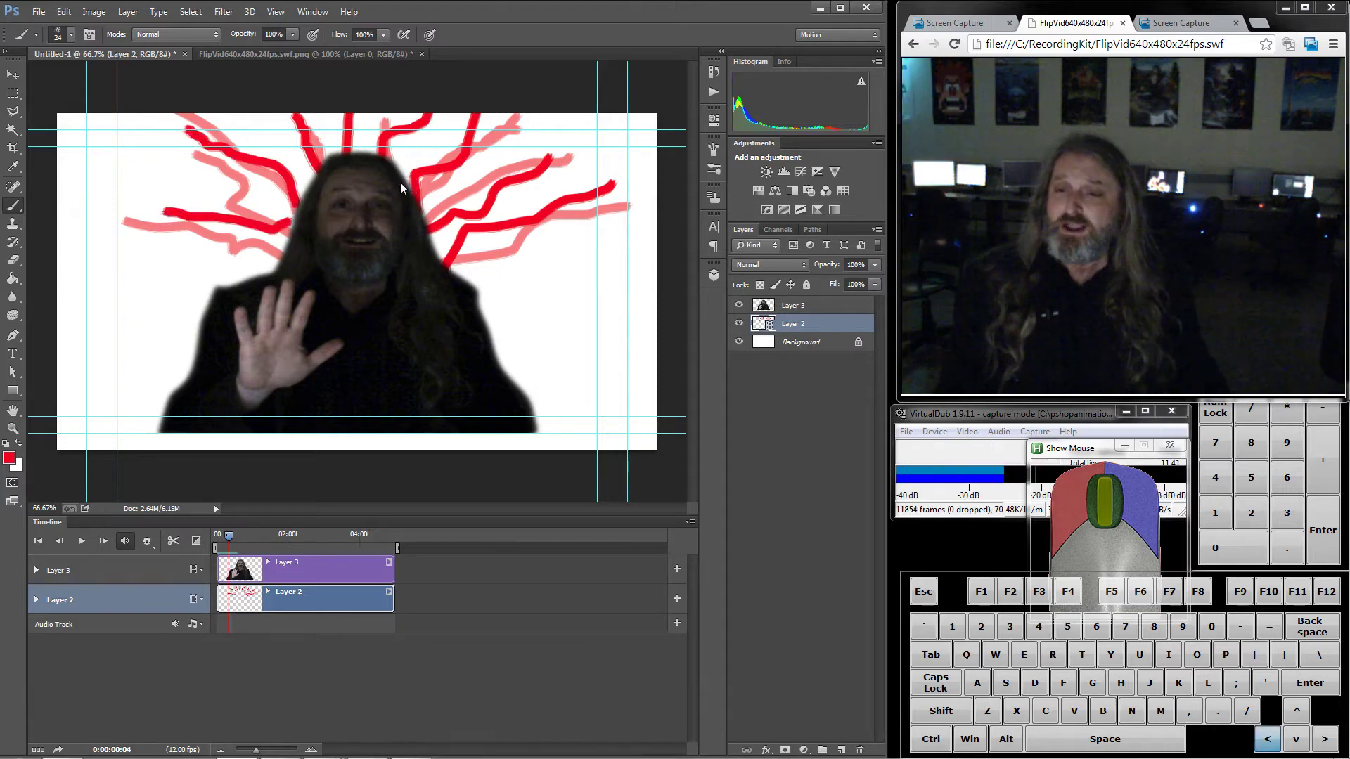
- Step back and forth through the drawn frames to examine the flickering motion of the rays
key("Left")
key("Right")
key("Right")
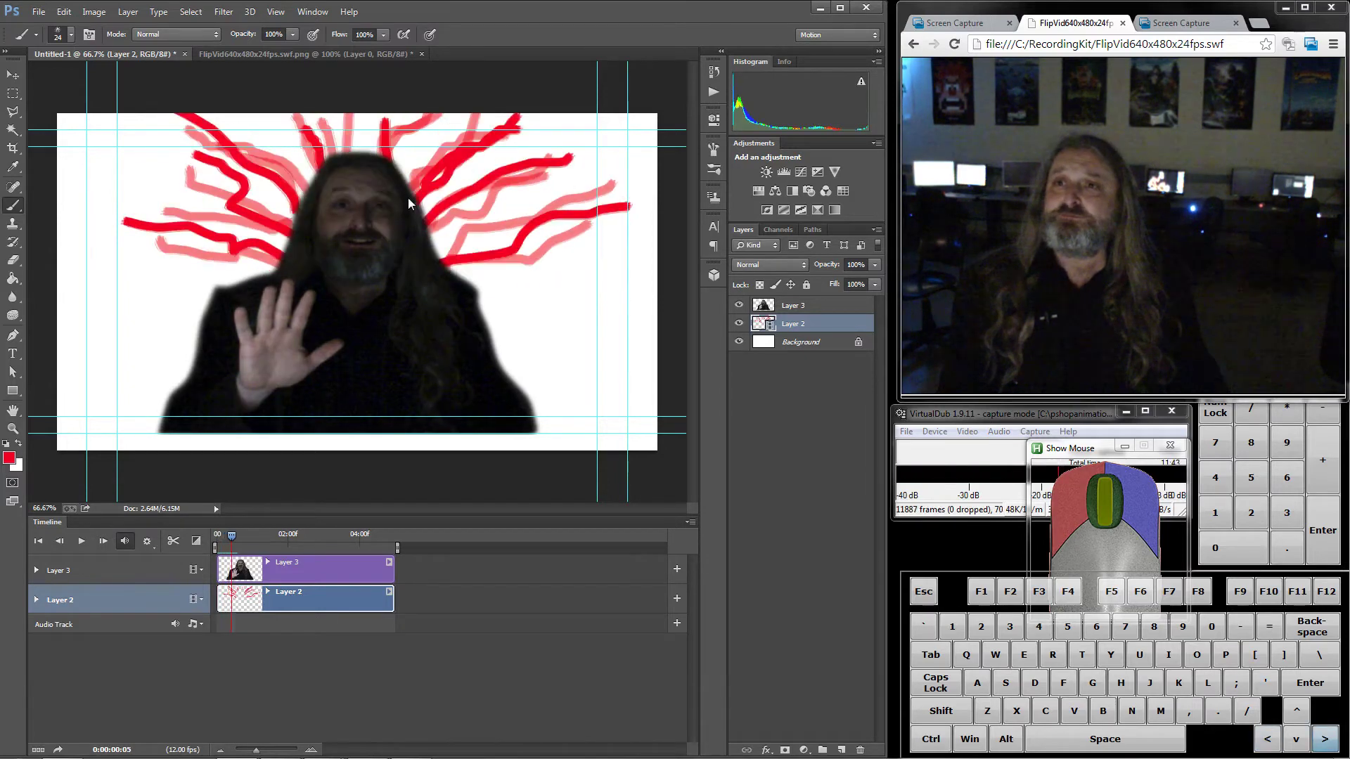
key("Right")
key("Right")
key("Left")
key("Left")
key("Left")
key("Left")
key("Left")
key("Right")
key("Right")
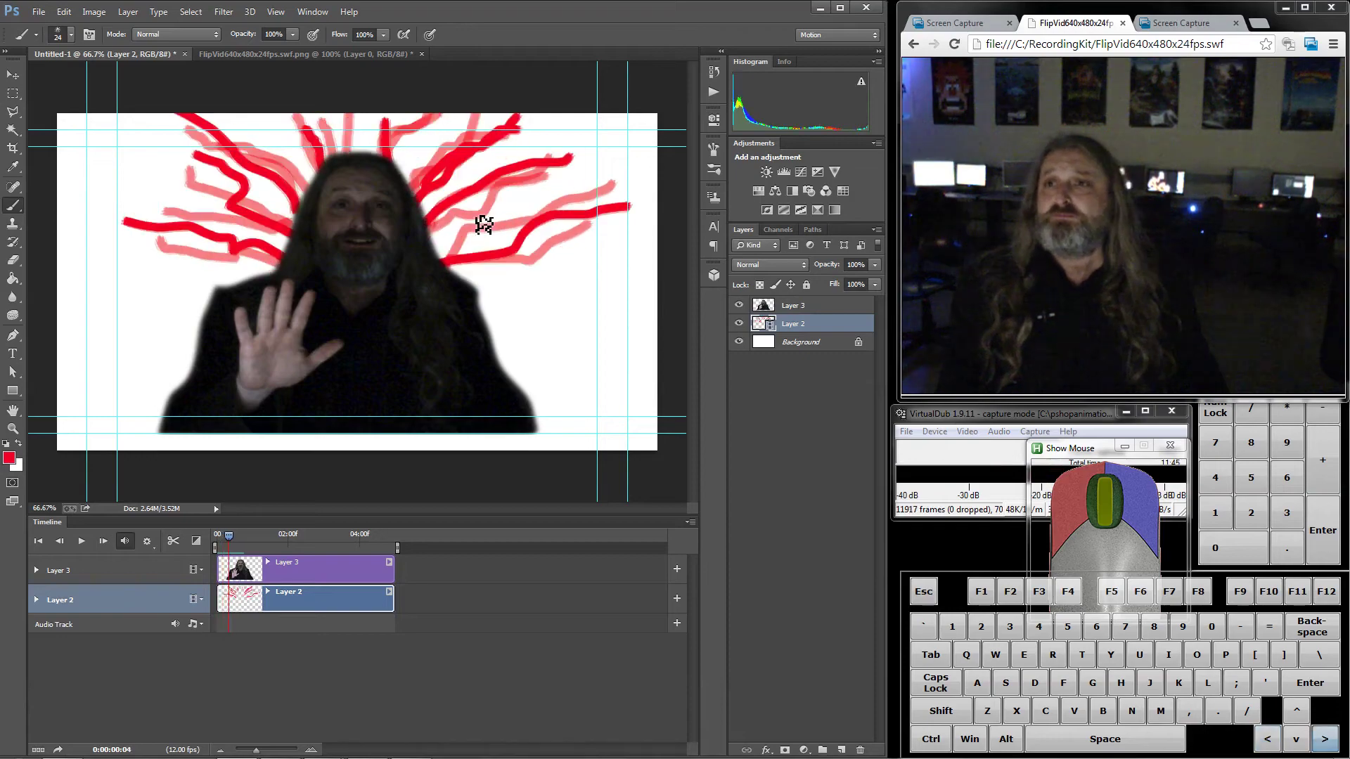
key("Right")
key("Right")
key("Right")
key("Left")
key("Left")
key("Left")
key("Left")
key("Right")
key("Left")
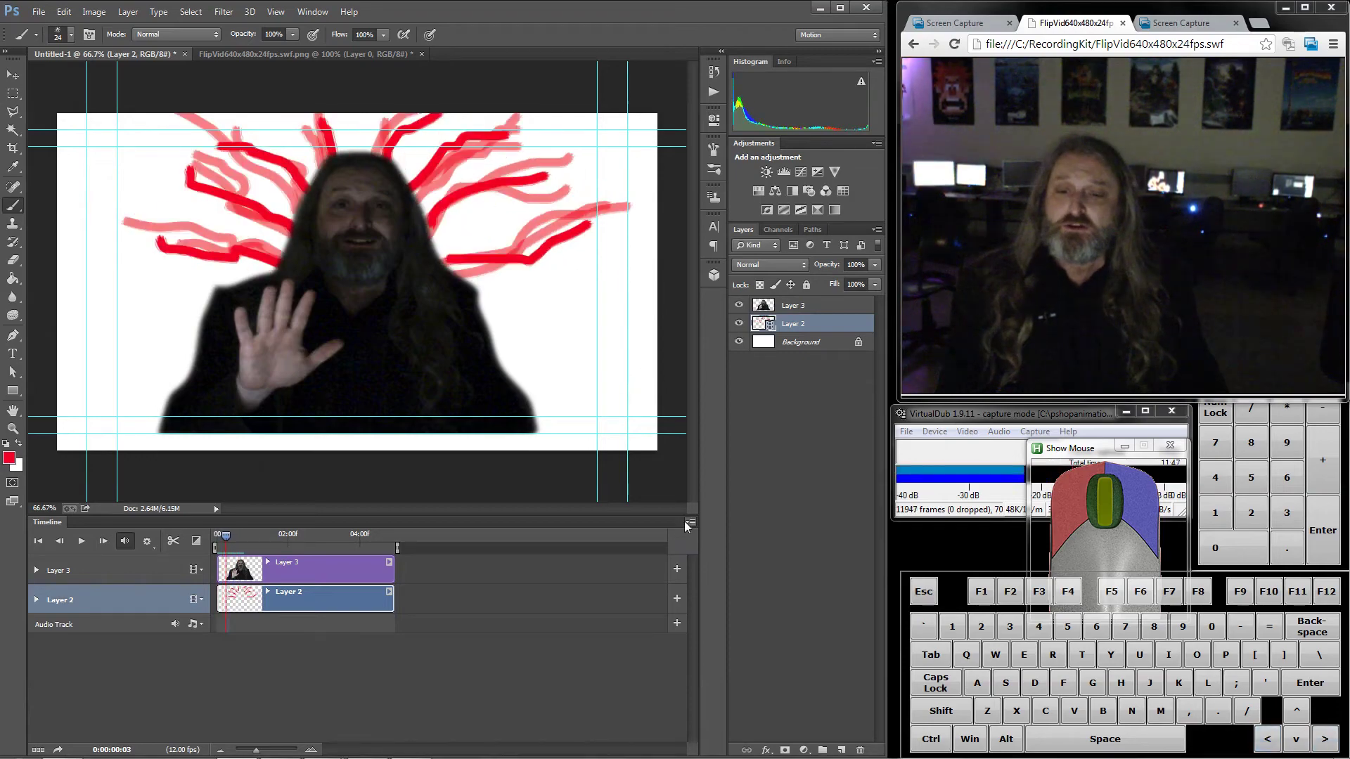
- Turn off the timeline's onion skins and step through the drawn frames back to the first frame
left_click(690, 524)
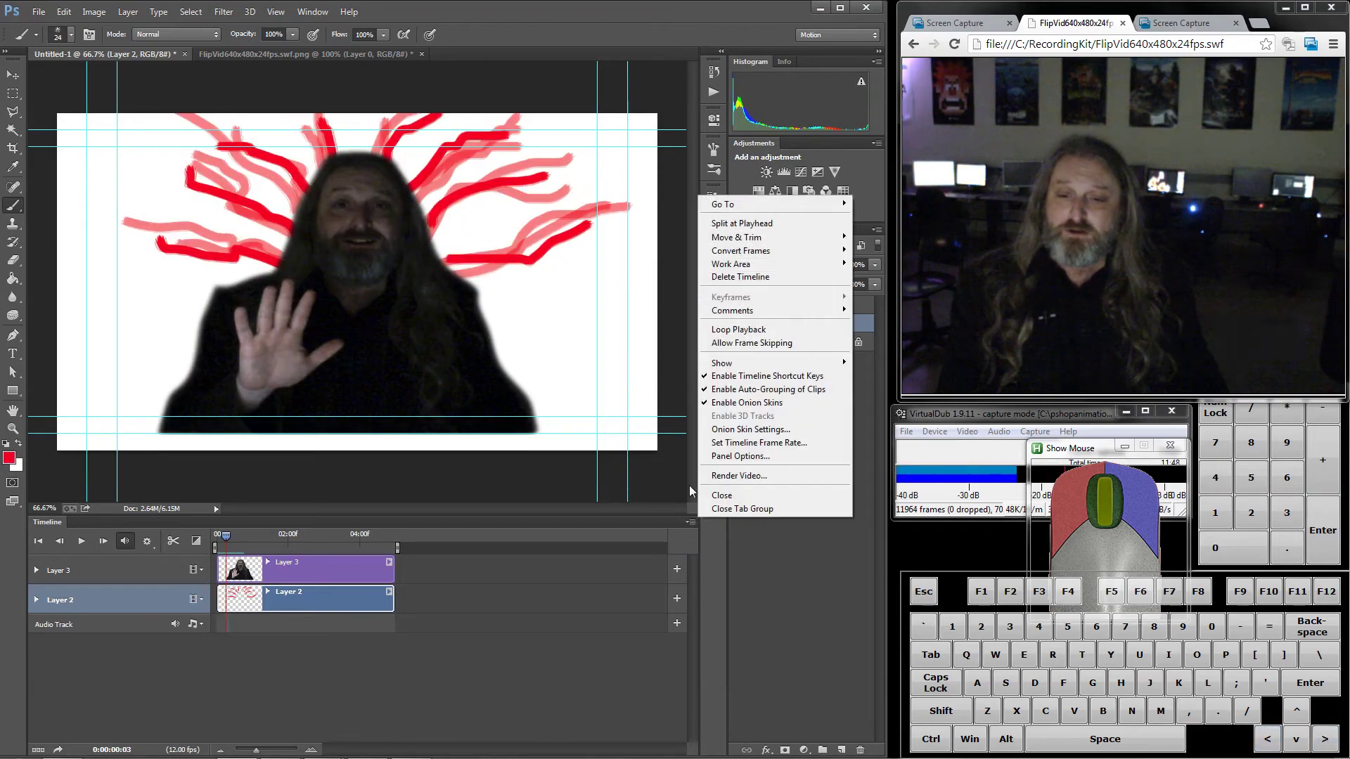
left_click(725, 400)
key("Right")
key("Left")
key("Right")
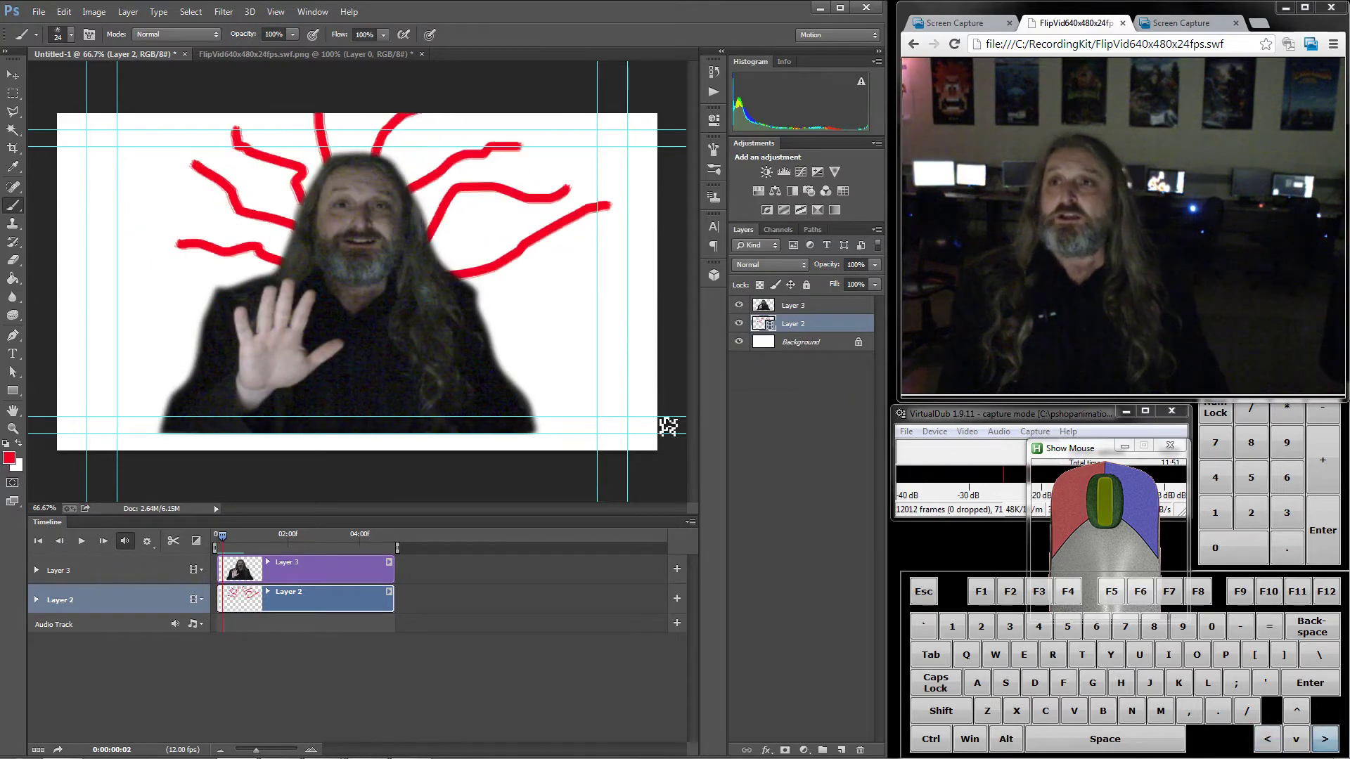
key("Right")
key("Left")
key("Left")
key("Left")
key("Left")
key("Left")
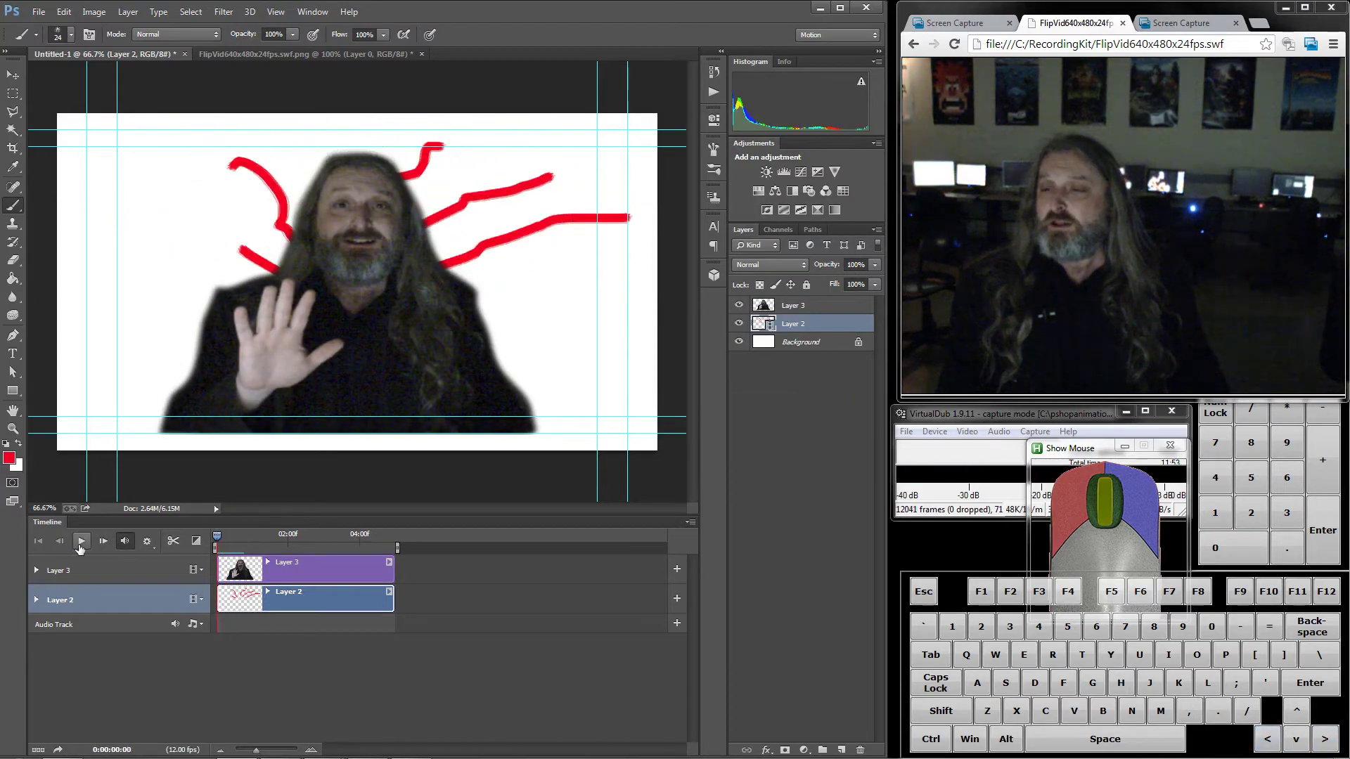
- Play the timeline to preview the ray animation, and step the playhead back to the first frame
left_click(80, 545)
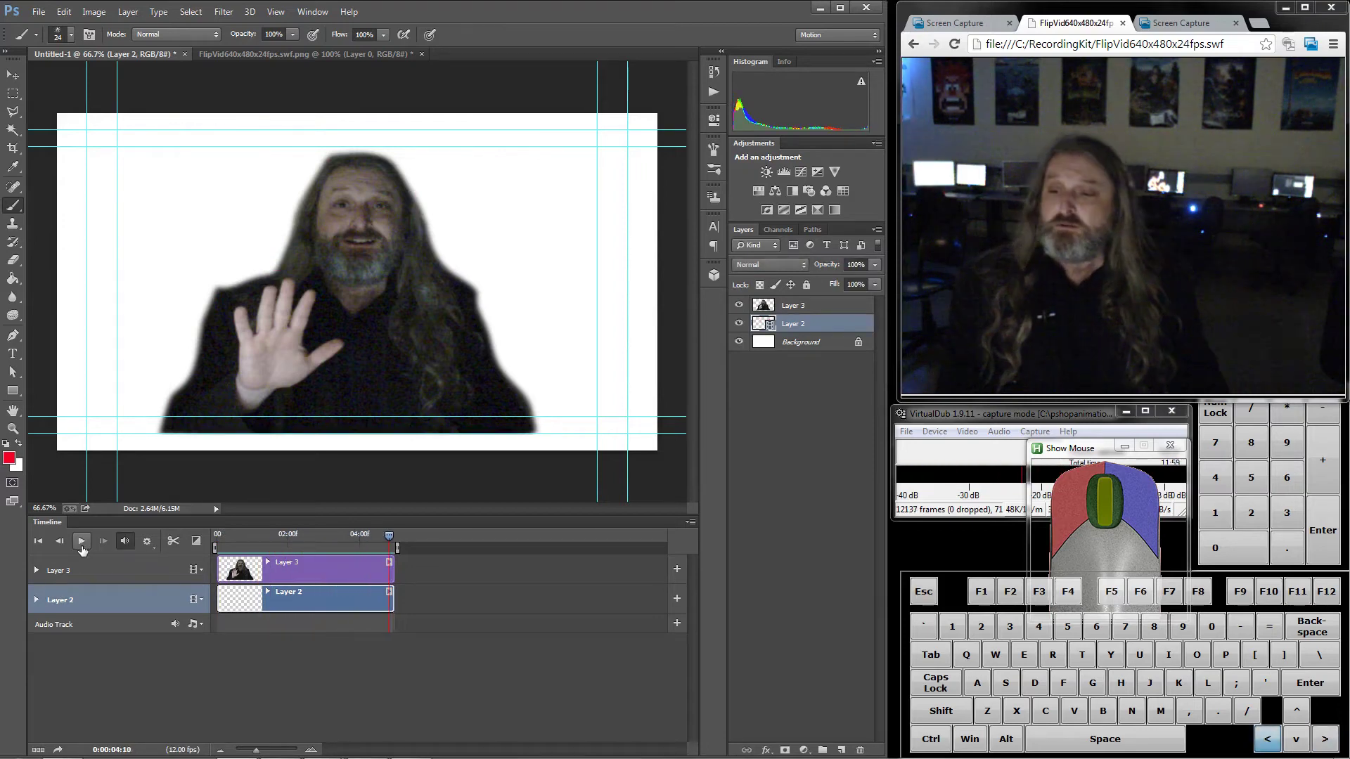
key("Left")
key("Left")
key("Left")
key("Left")
key("Left")
key("Left")
key("Left")
key("Left")
key("Left")
key("Left")
key("Left")
key("Left")
key("Left")
key("Left")
key("Left")
key("Left")
key("Left")
key("Left")
key("Left")
key("Left")
key("Left")
key("Left")
key("Left")
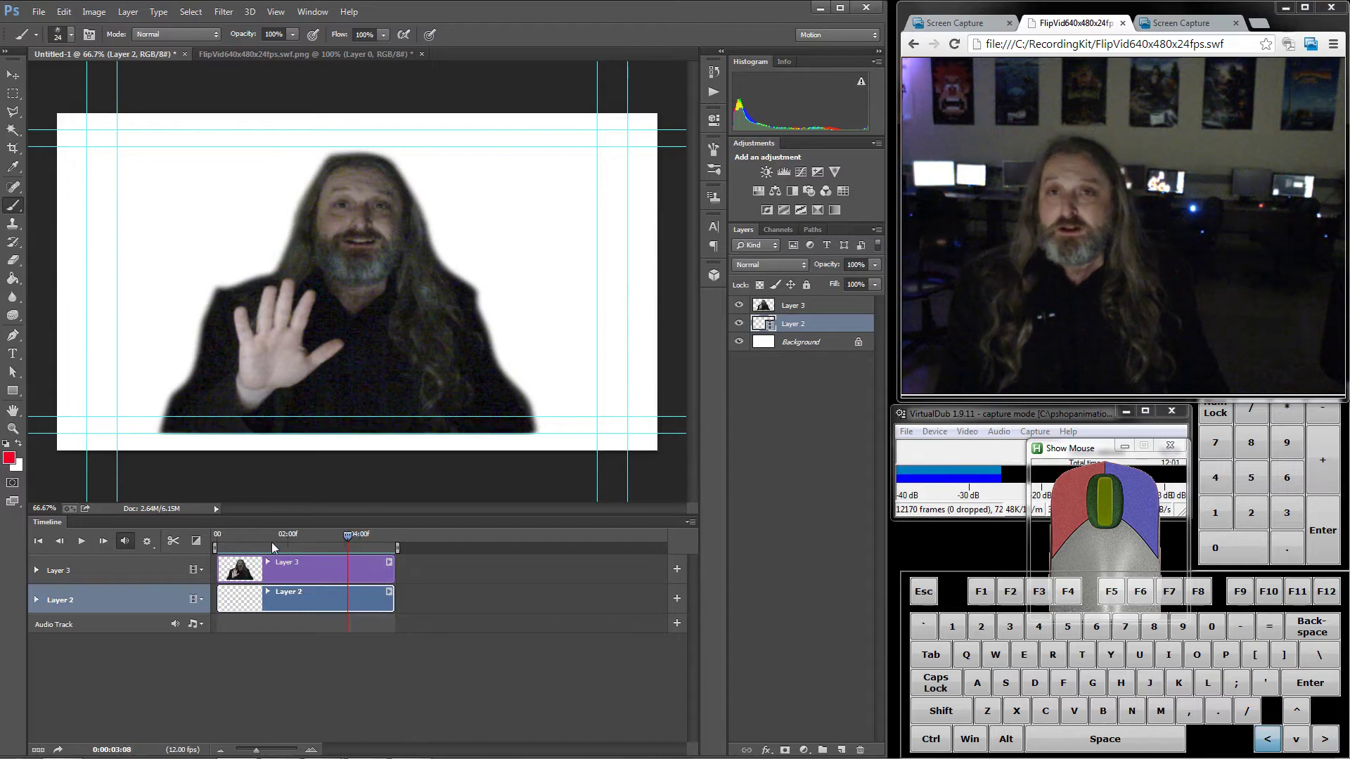
key("Left")
key("Left")
key("Left")
key("Left")
key("Left")
key("Left")
key("Left")
key("Left")
key("Left")
key("Left")
key("Left")
key("Left")
key("Left")
key("Left")
key("Left")
key("Left")
key("Left")
key("Left")
key("Left")
key("Left")
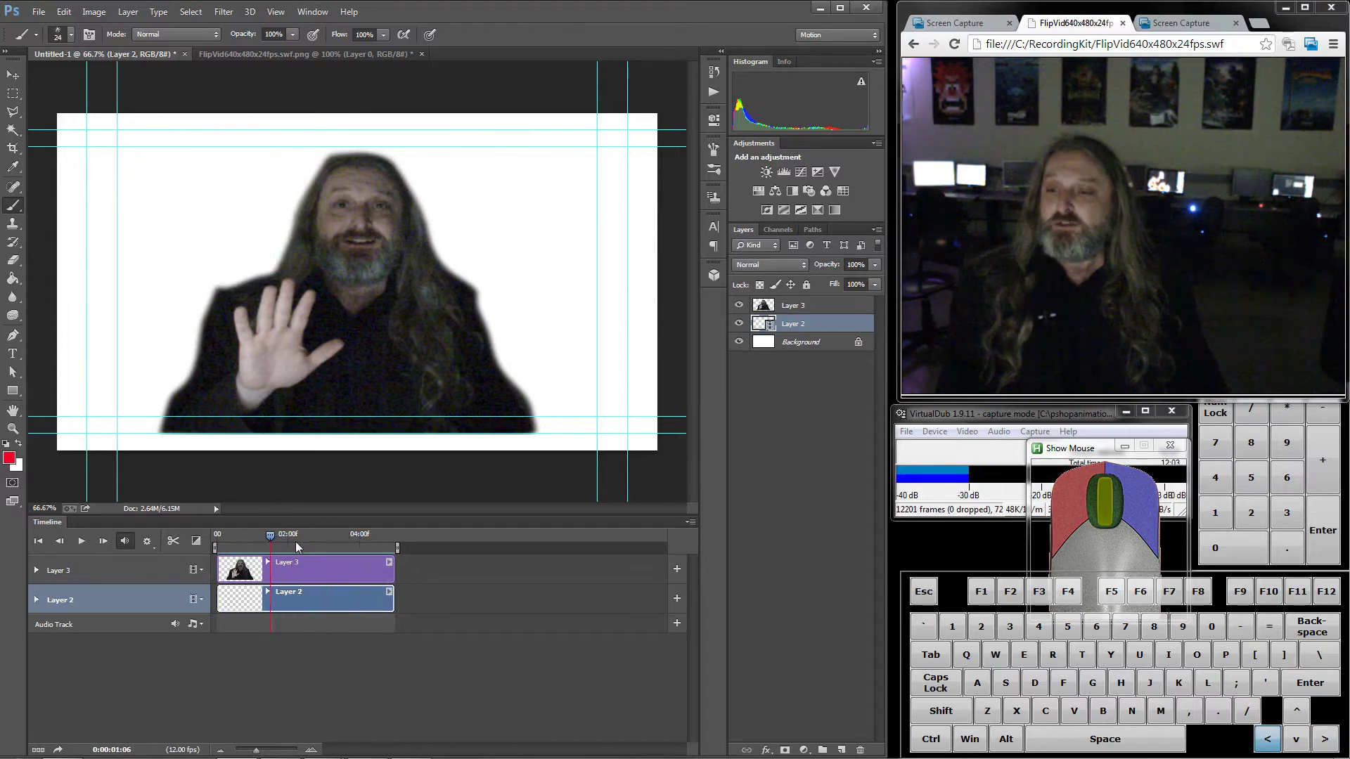
key("Left")
key("Left")
key("Left")
key("Left")
key("Left")
key("Left")
key("Left")
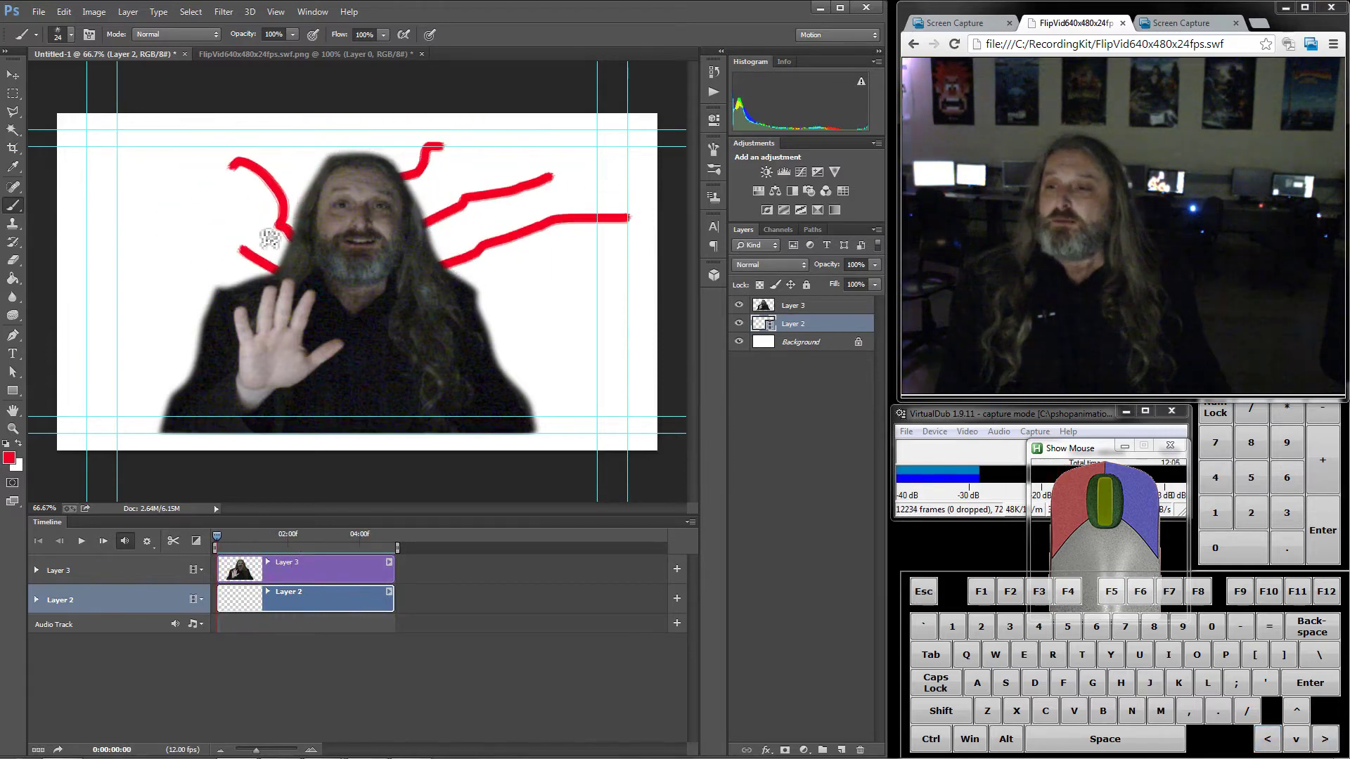
- Add a new blank video layer directly above Layer 2
left_click(128, 12)
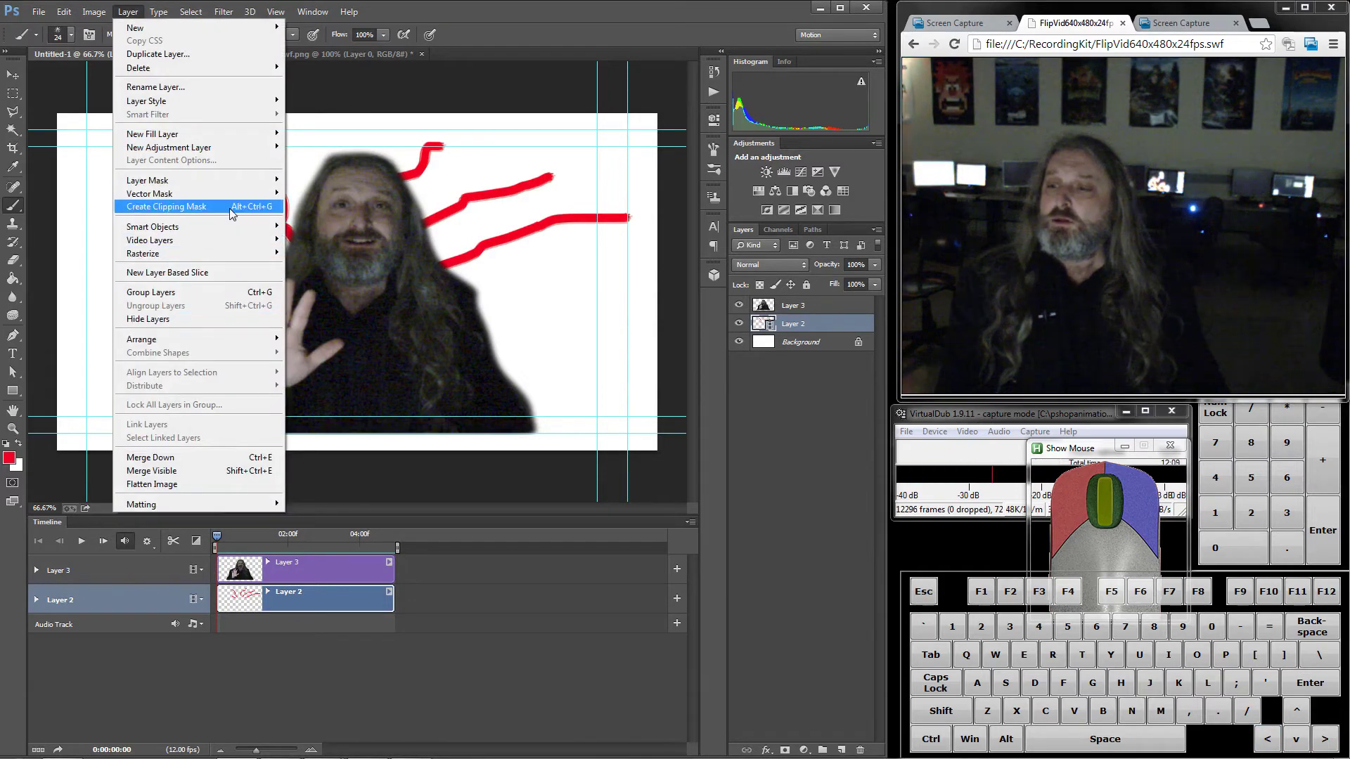
mouse_move(221, 243)
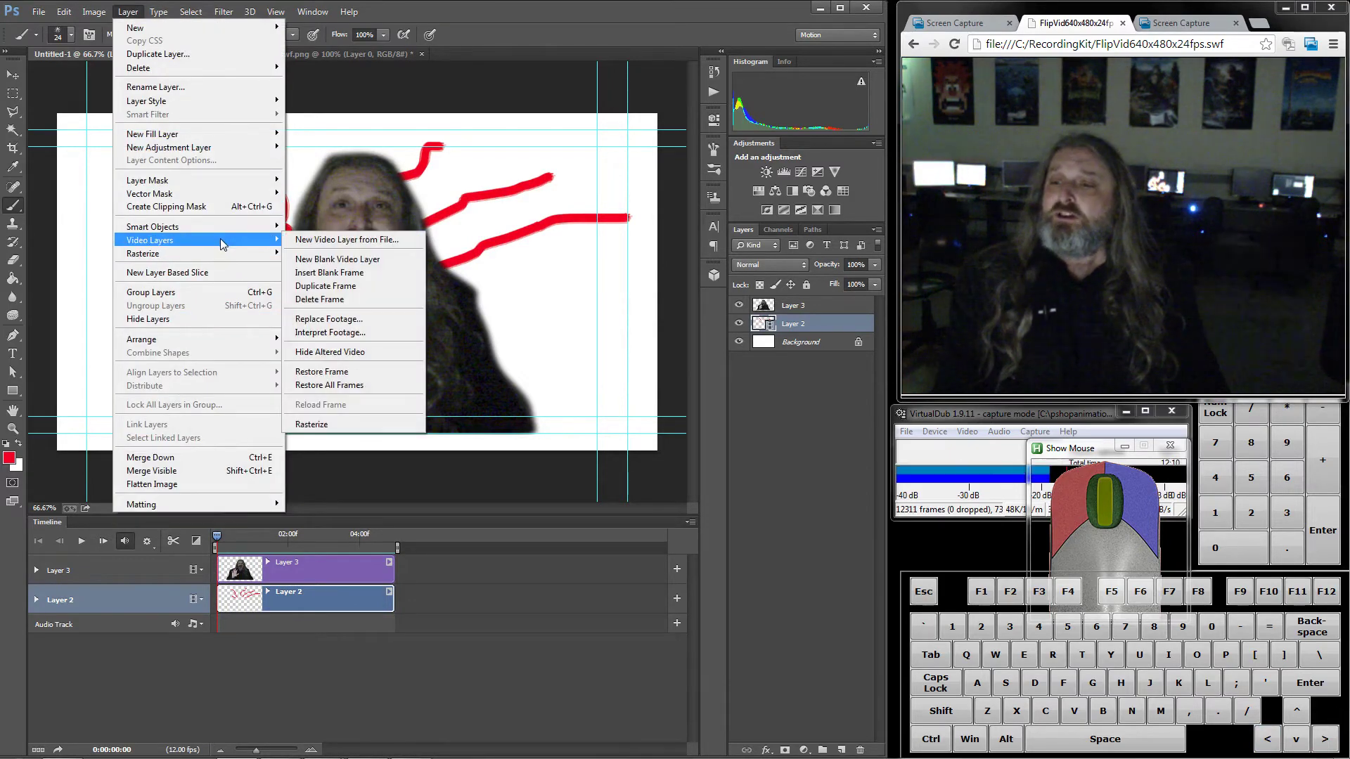
left_click(353, 263)
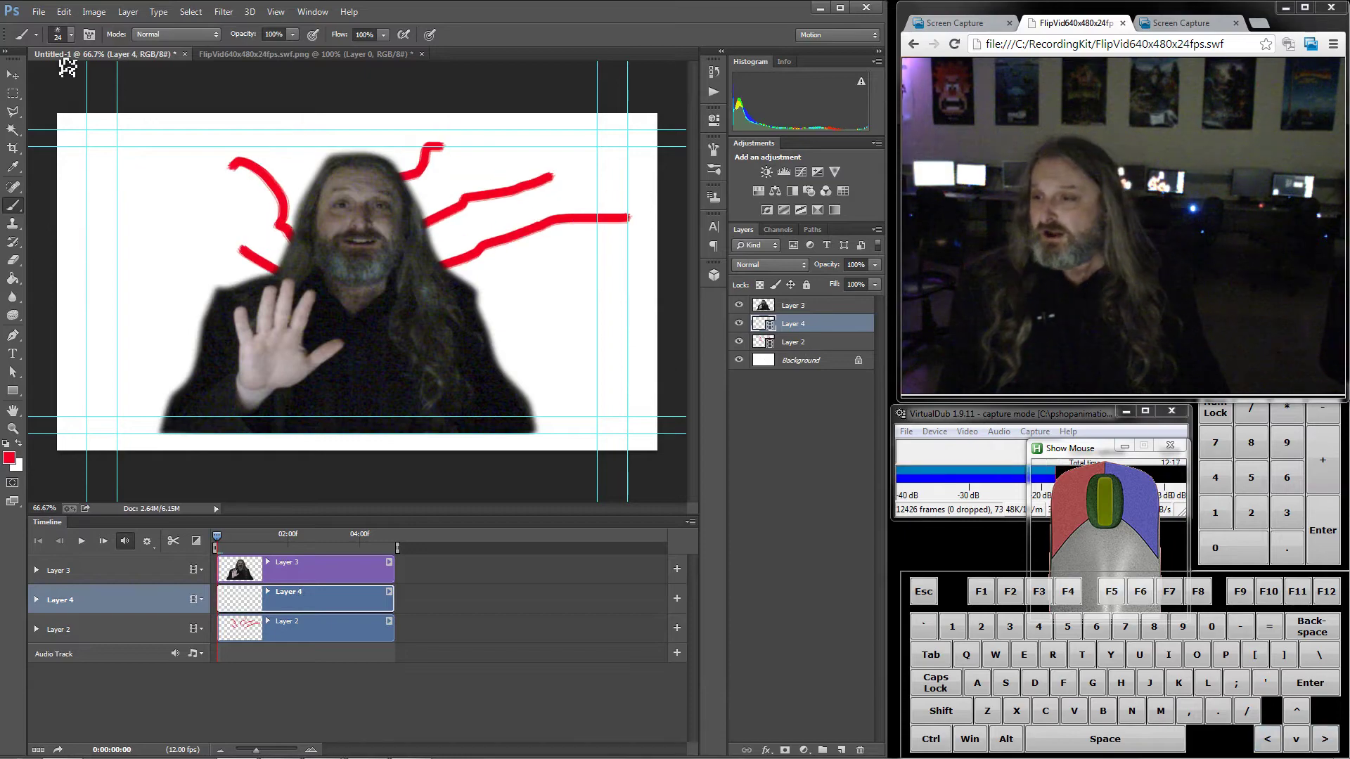
- Change the foreground colour from red to yellow #ffea00
left_click(9, 458)
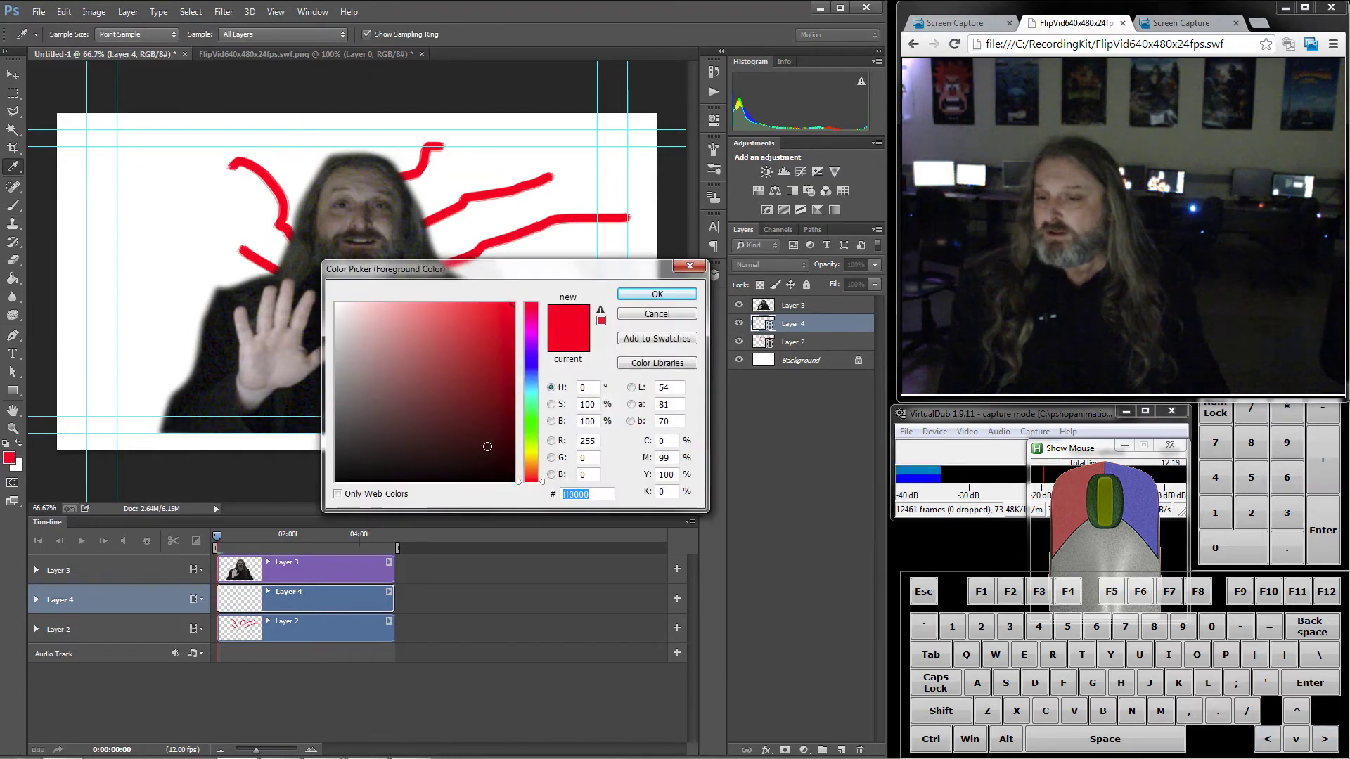
left_click(529, 455)
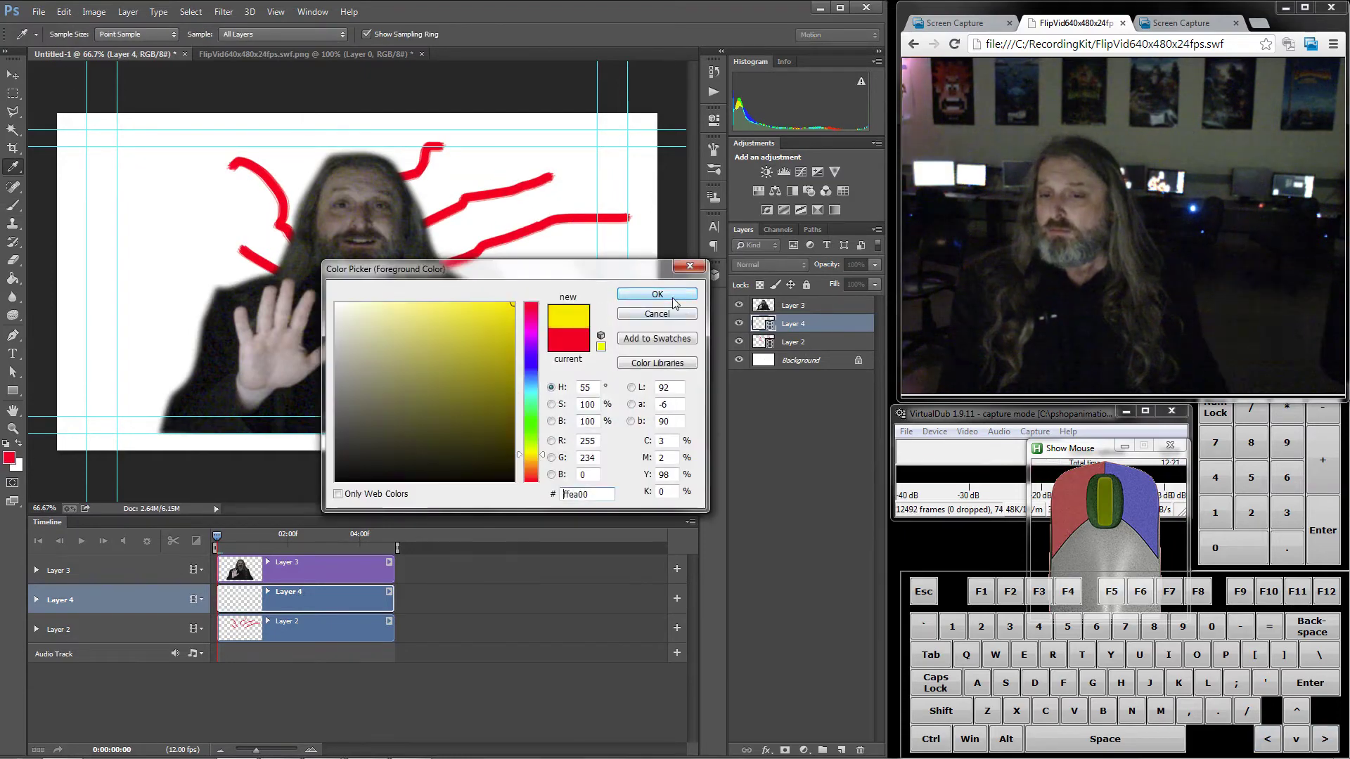
left_click(673, 303)
- Test a 100 px textured brush with yellow dabs beside the figure's shoulder and undo the painting
left_click(70, 38)
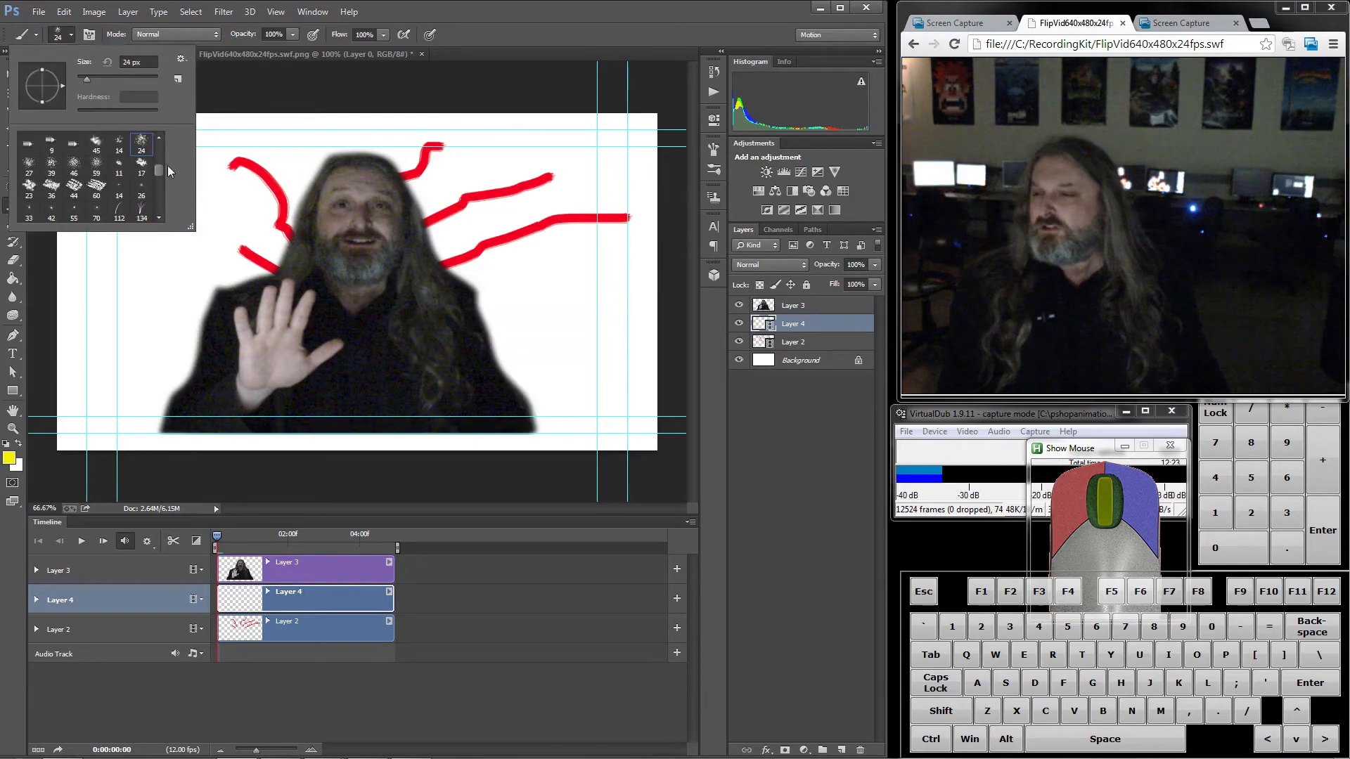
mouse_move(163, 168)
left_mouse_down()
mouse_move(158, 214)
mouse_move(172, 138)
mouse_move(158, 183)
left_mouse_up()
left_click(106, 171)
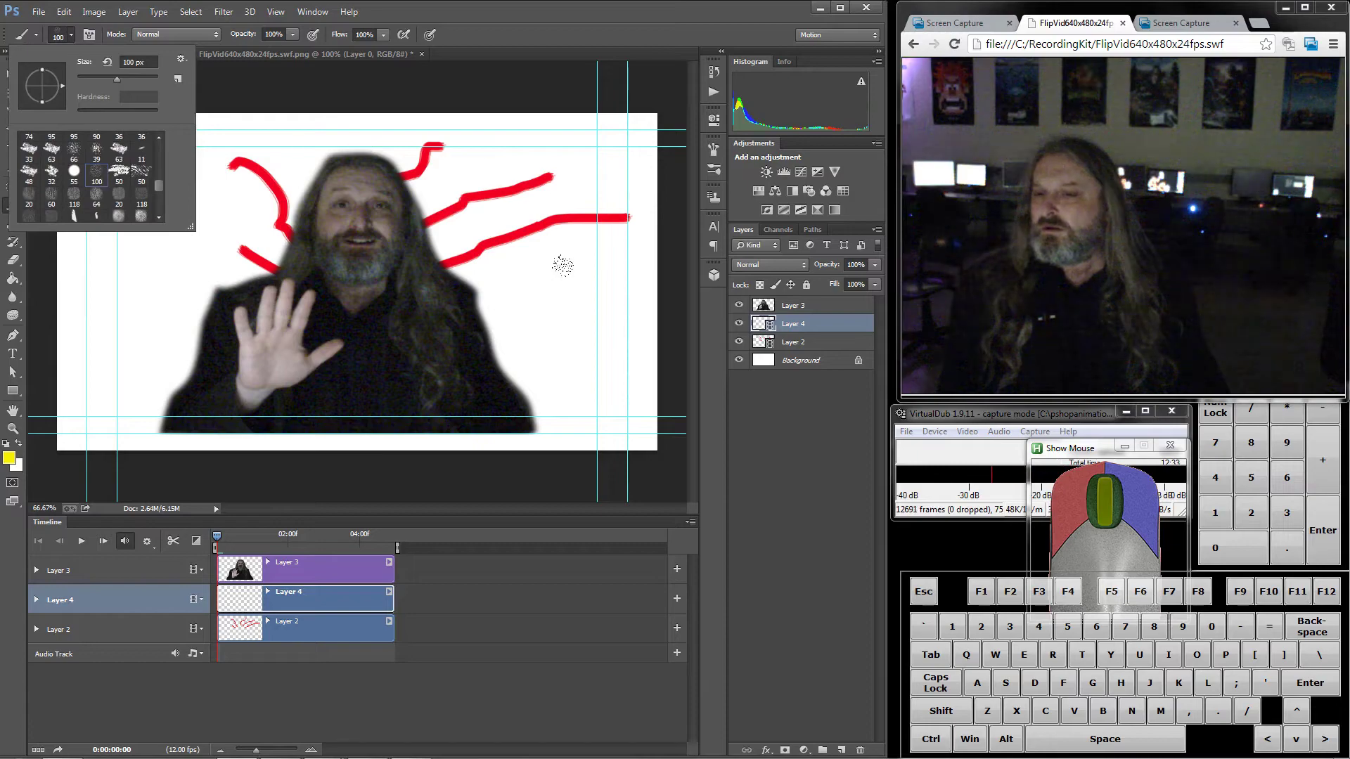
left_click(514, 285)
left_click_drag(504, 267, 539, 252)
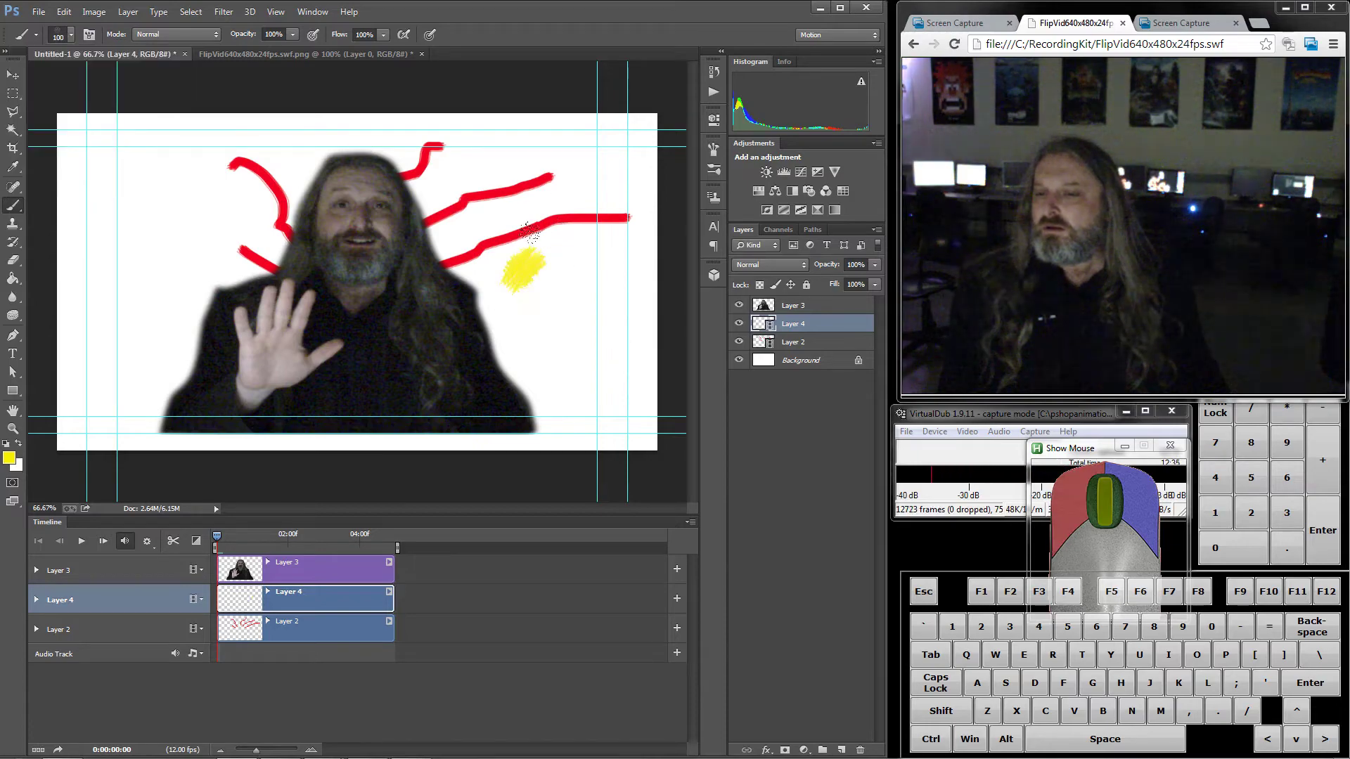
left_click(65, 14)
left_click(243, 48)
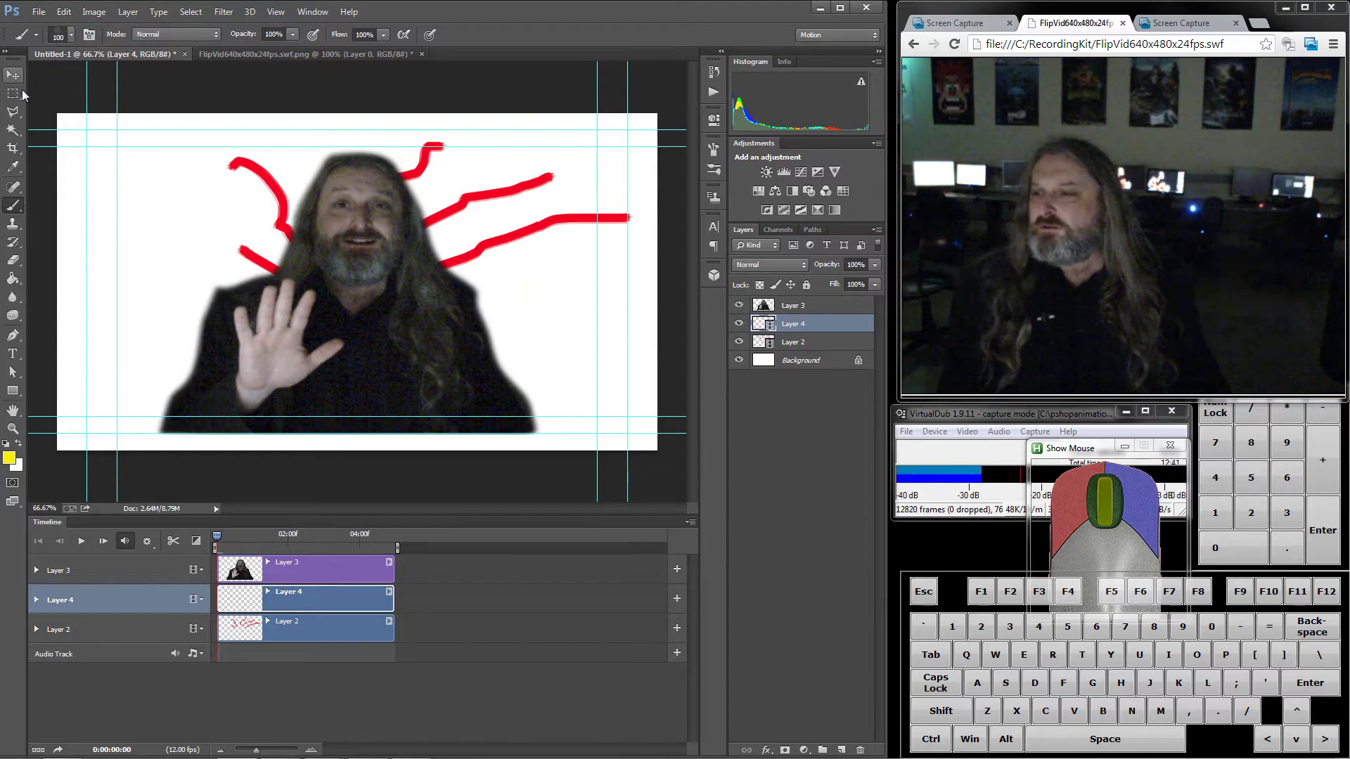
- Load the Airbrush Soft Round 50% flow preset for the Brush tool
right_click(13, 205)
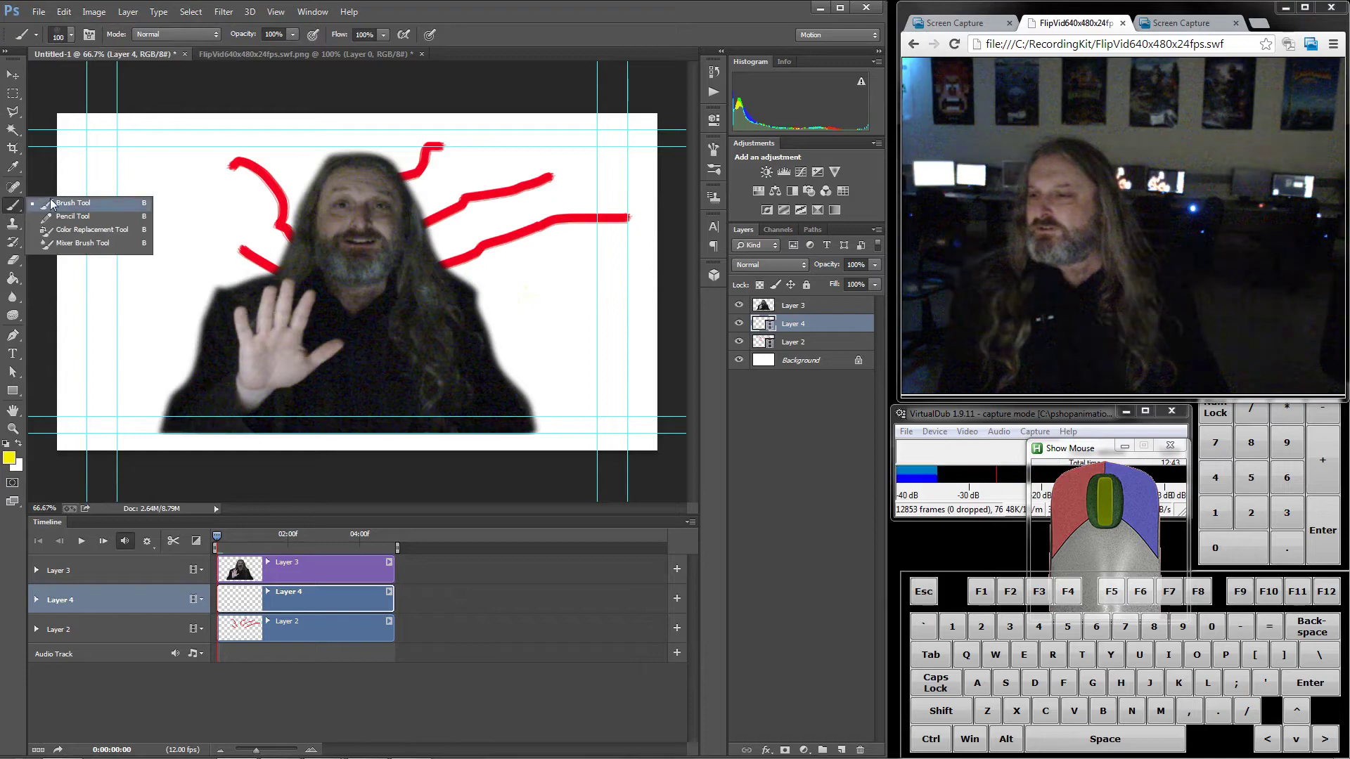
left_click(23, 173)
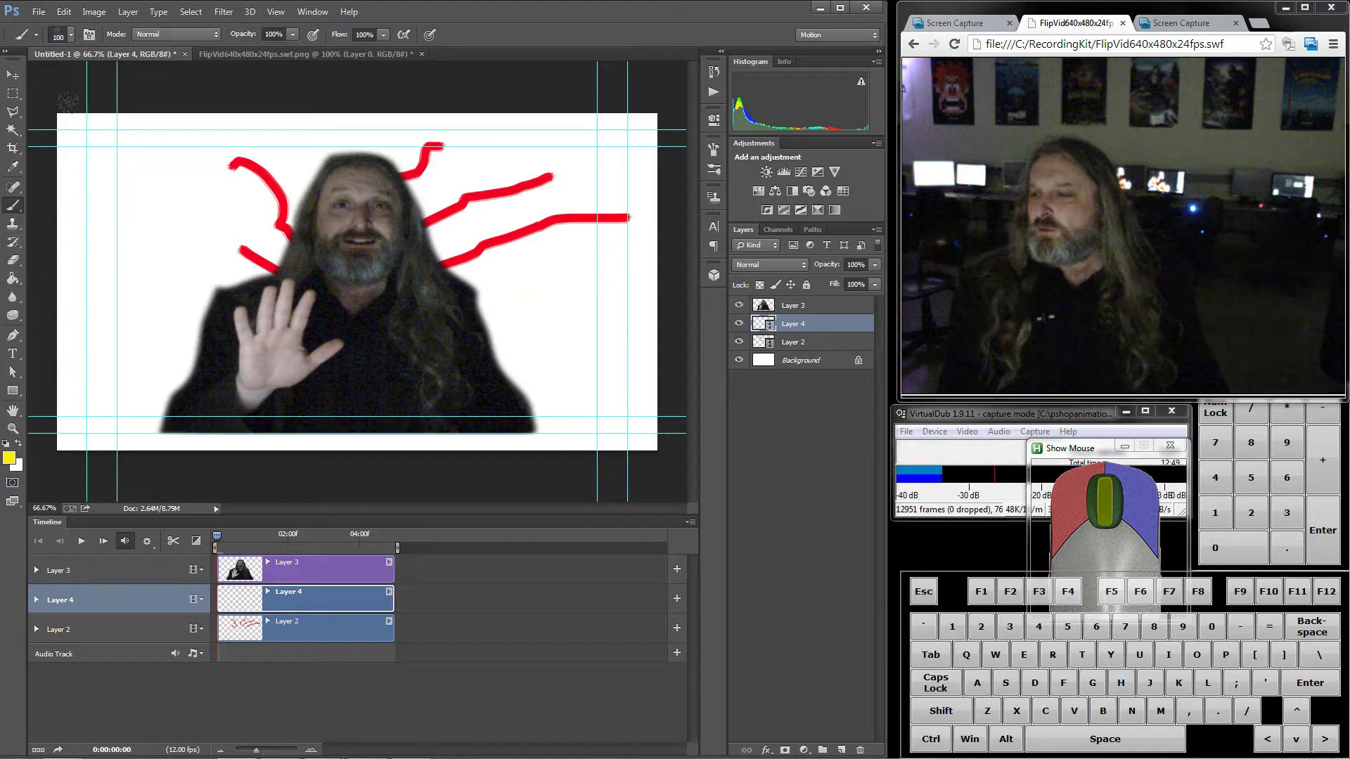
left_click(55, 36)
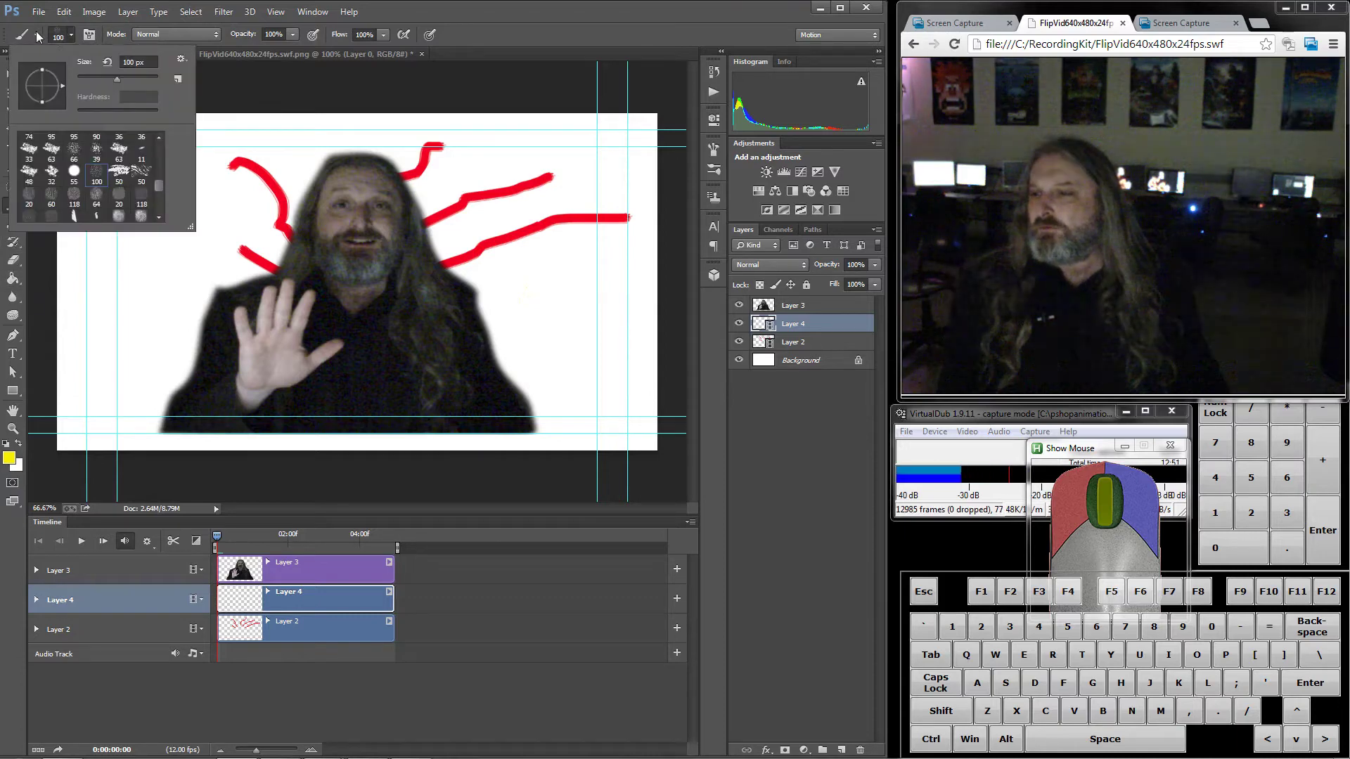
left_click(38, 35)
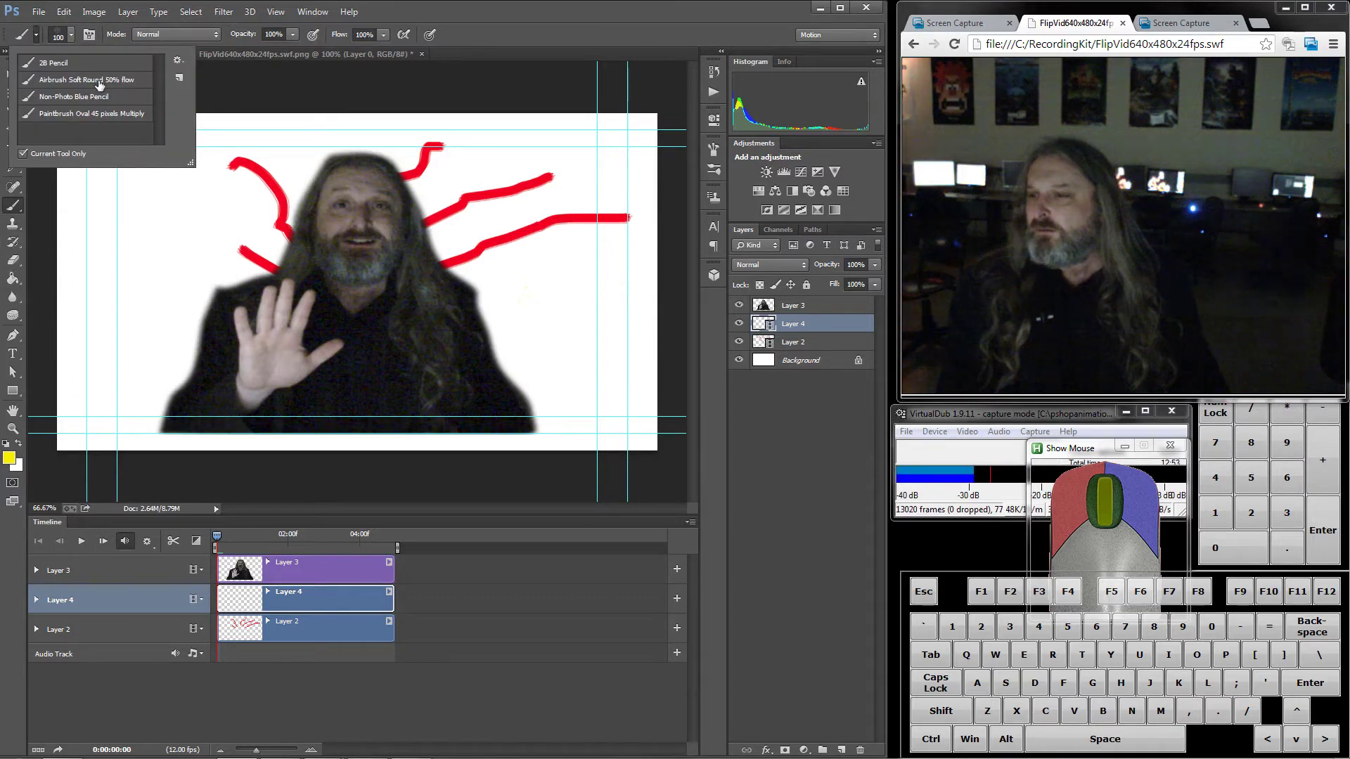
left_click(130, 85)
- Paint a short soft yellow test stroke on the white area left of the figure and undo it
left_click_drag(218, 240, 173, 216)
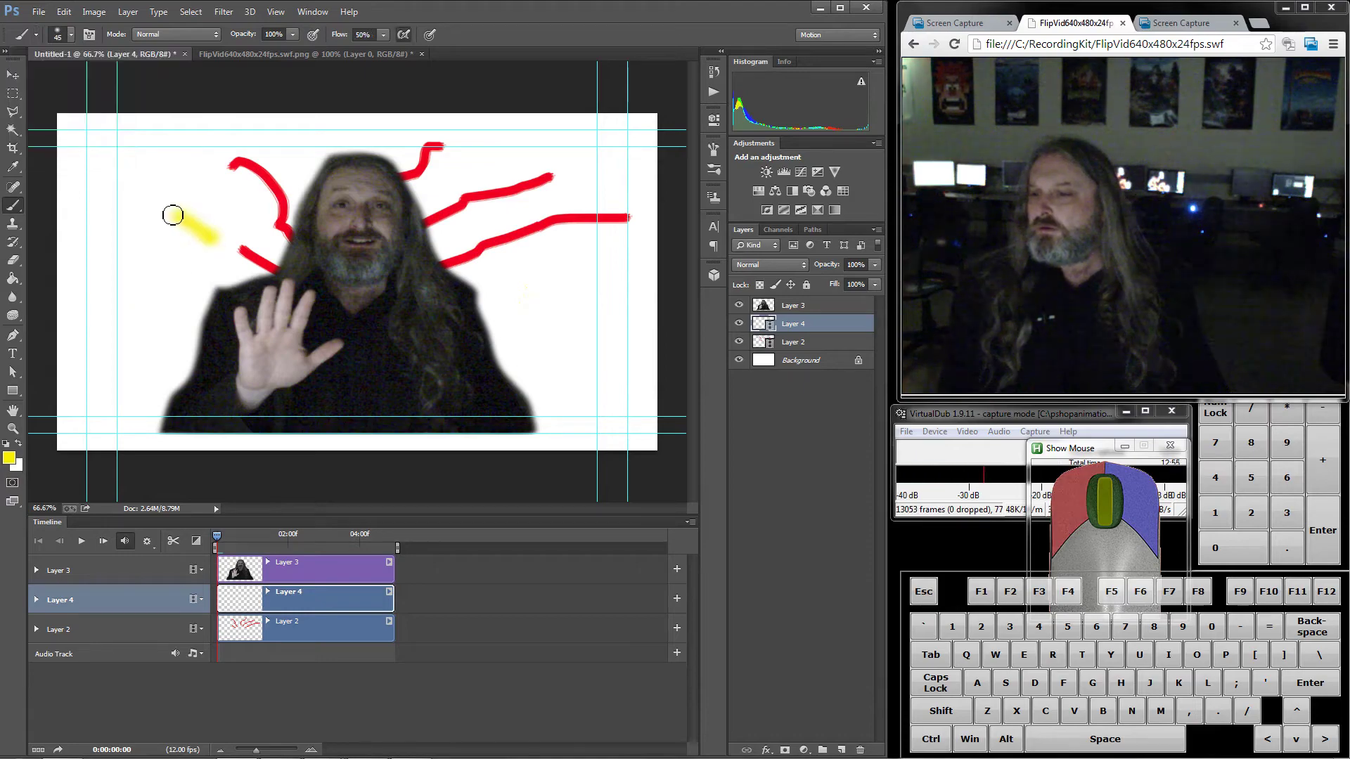
left_click(63, 14)
left_click(76, 27)
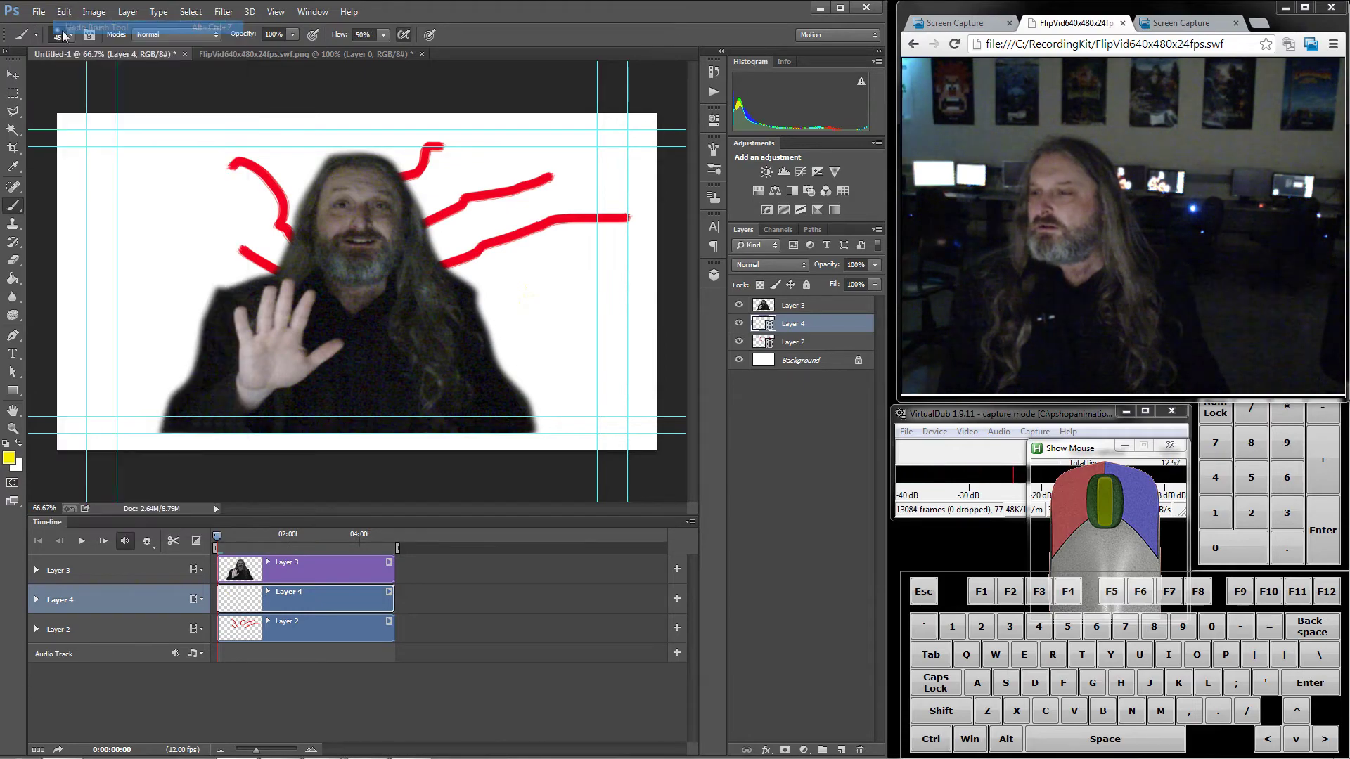
- Test a 45 px bristle brush with short yellow strokes left of the figure's head and undo the strokes one by one
left_click(75, 35)
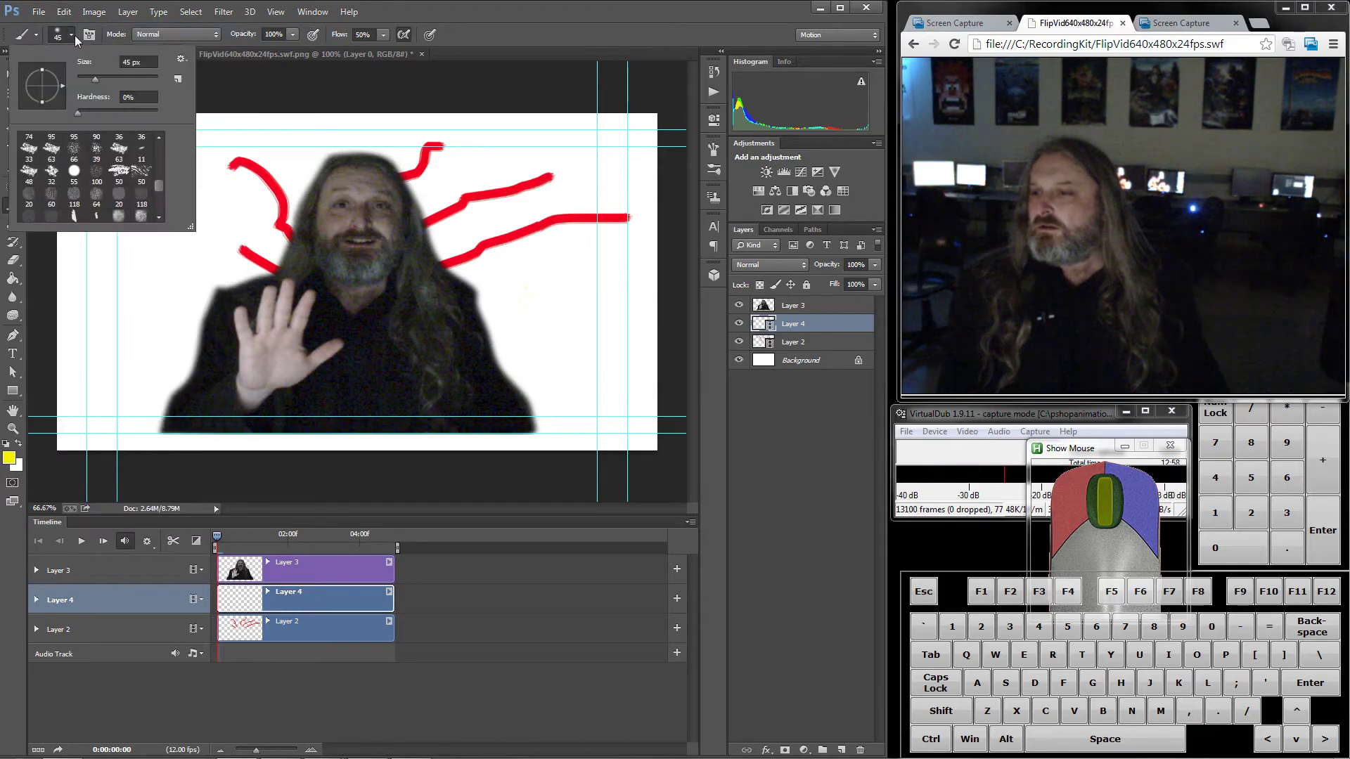
left_click(160, 176)
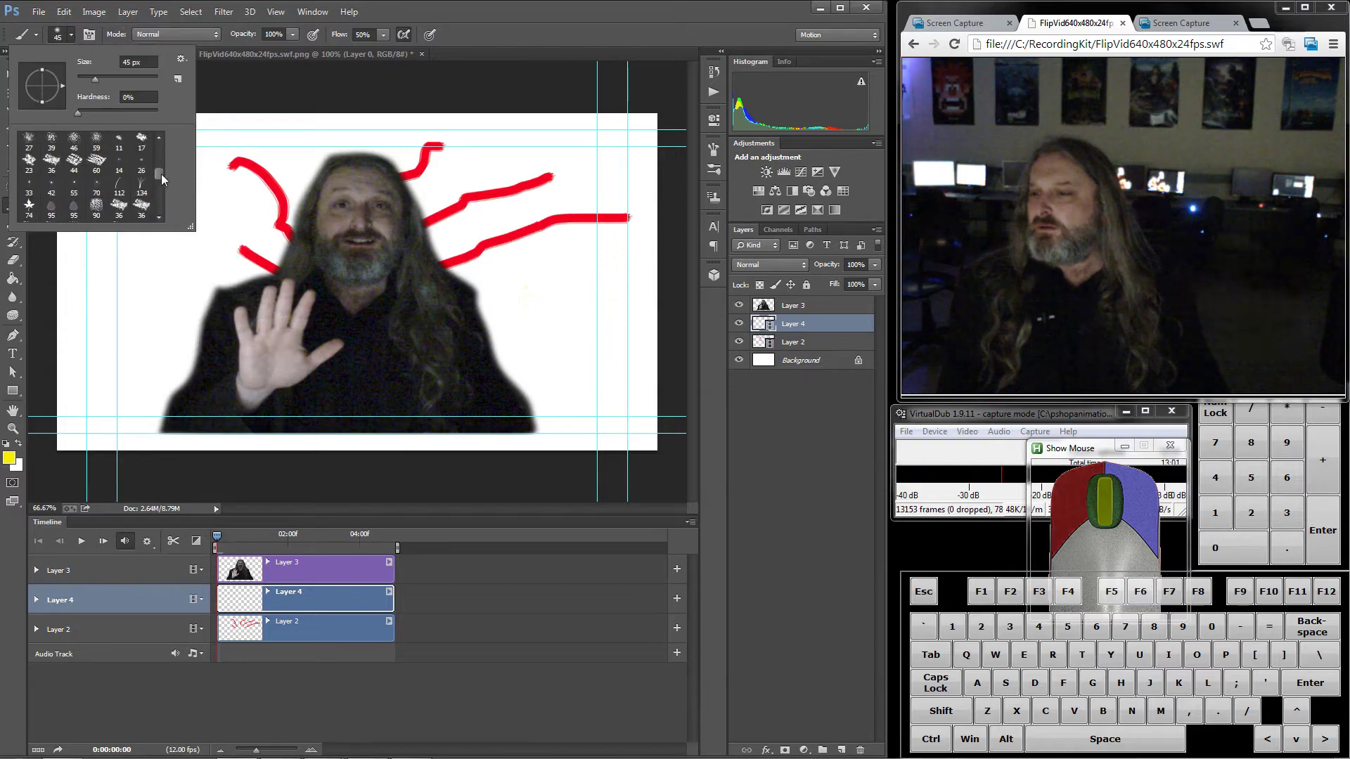
mouse_move(162, 174)
left_mouse_down()
mouse_move(160, 216)
mouse_move(166, 193)
mouse_move(162, 205)
mouse_move(236, 162)
mouse_move(172, 177)
mouse_move(156, 201)
mouse_move(157, 259)
mouse_move(187, 238)
left_mouse_up()
left_click(119, 210)
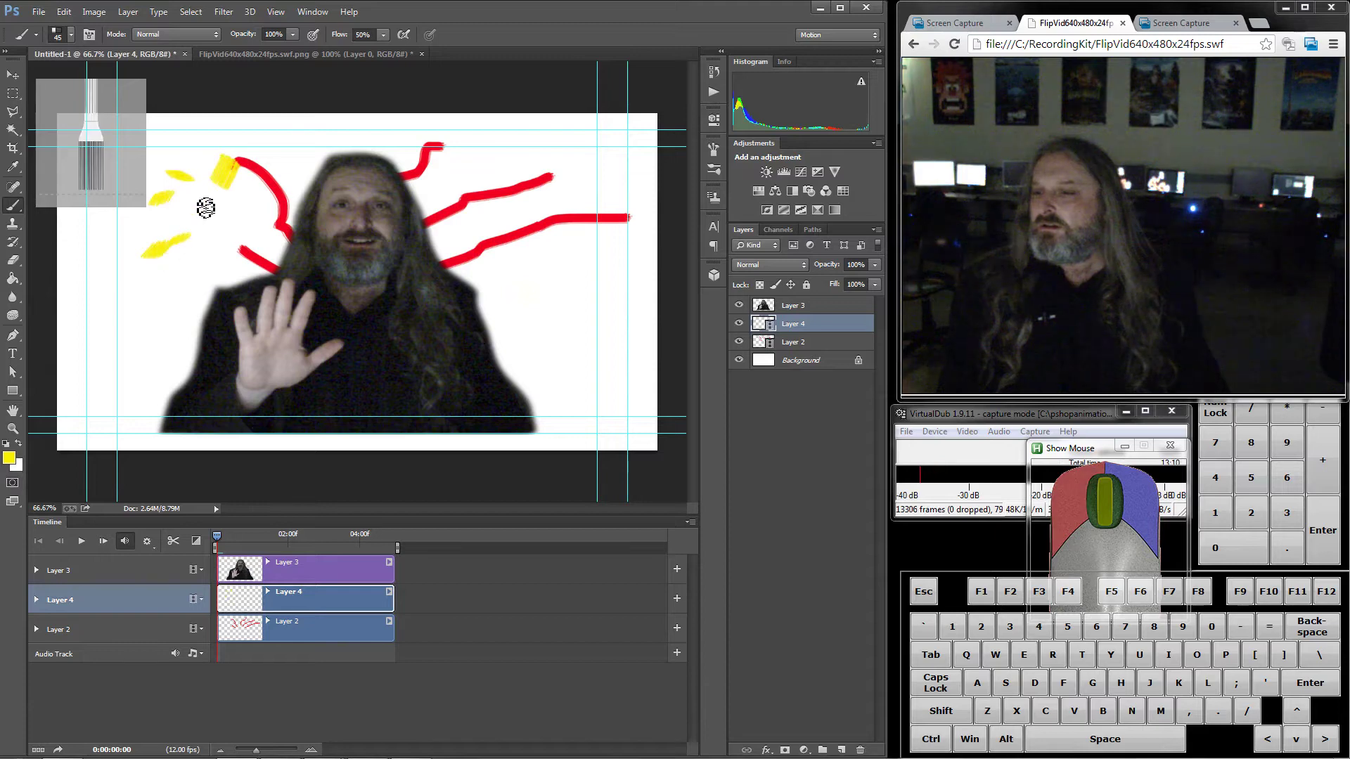
left_click(63, 12)
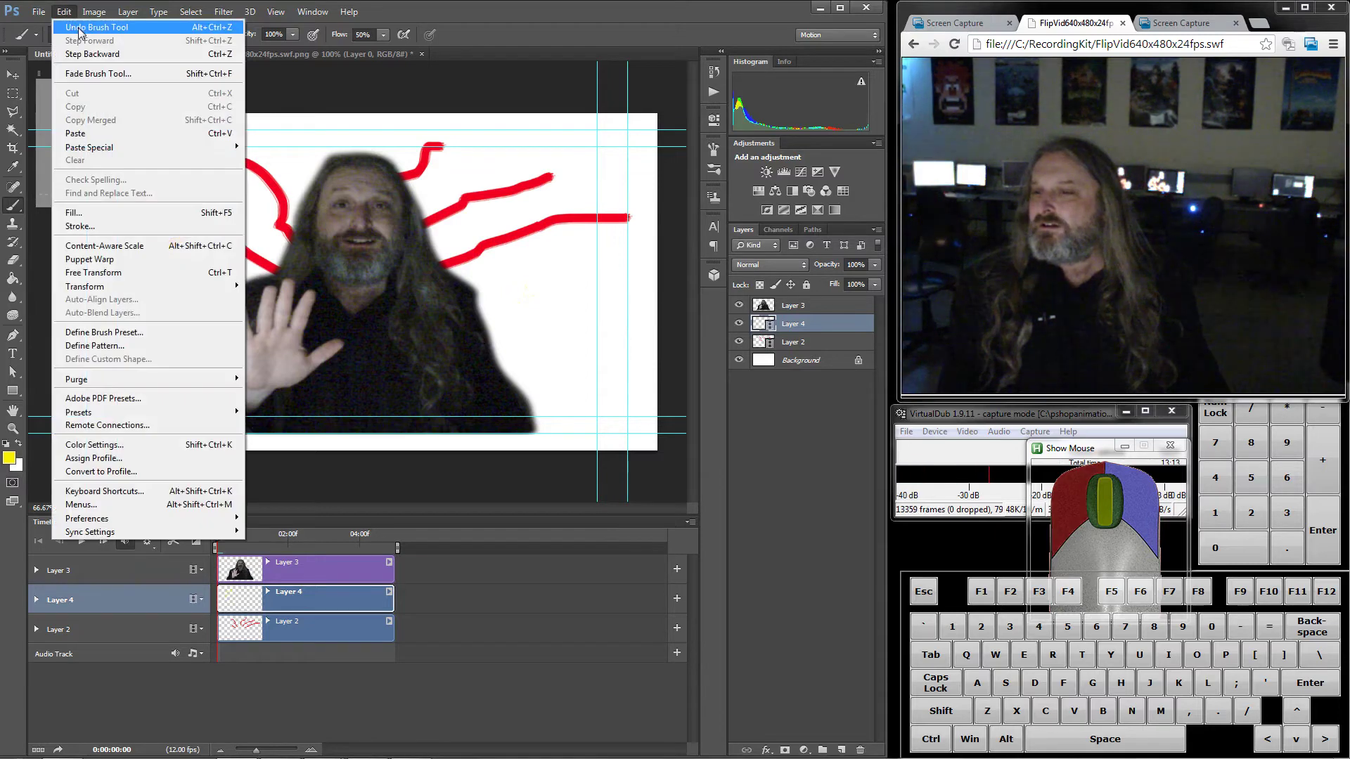
left_click(81, 27)
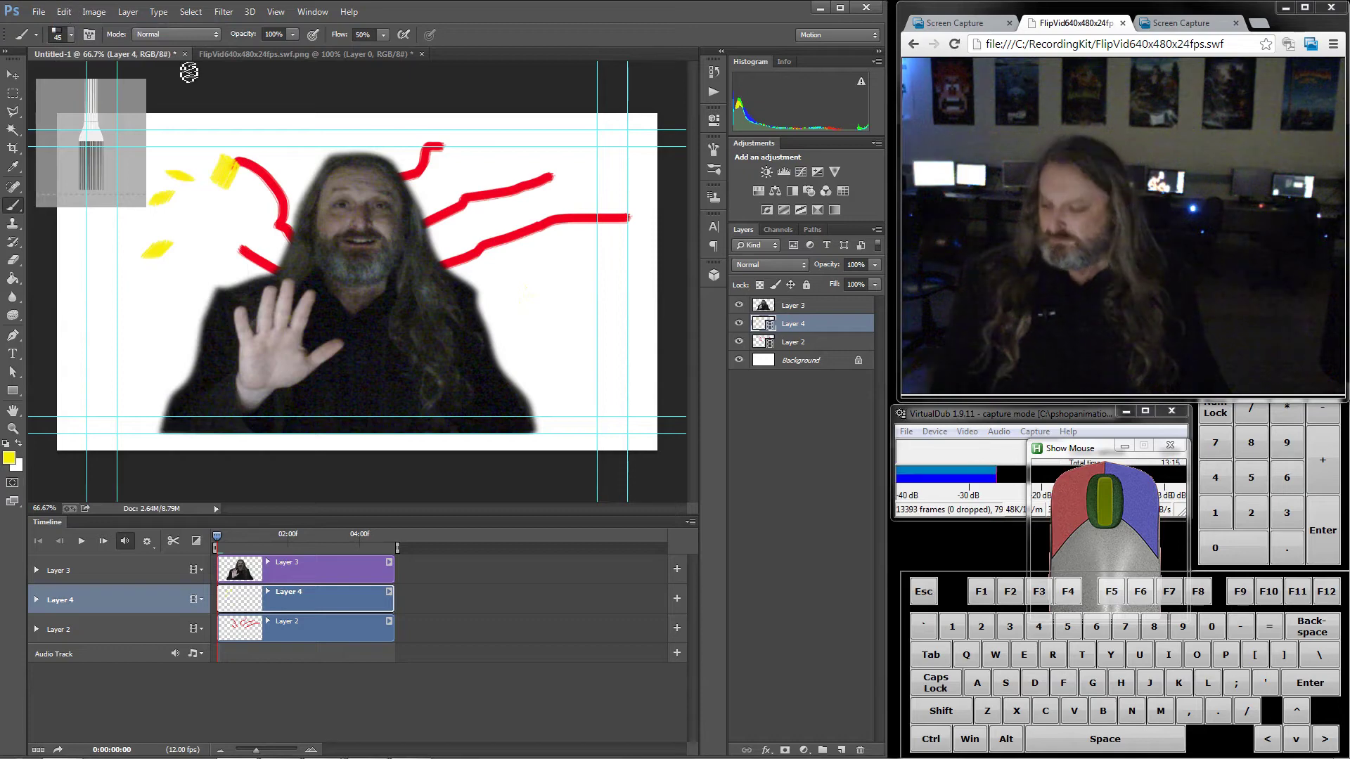
key("ctrl+alt+z")
key("ctrl+alt+z")
key("ctrl+alt+z")
key("ctrl+alt+z")
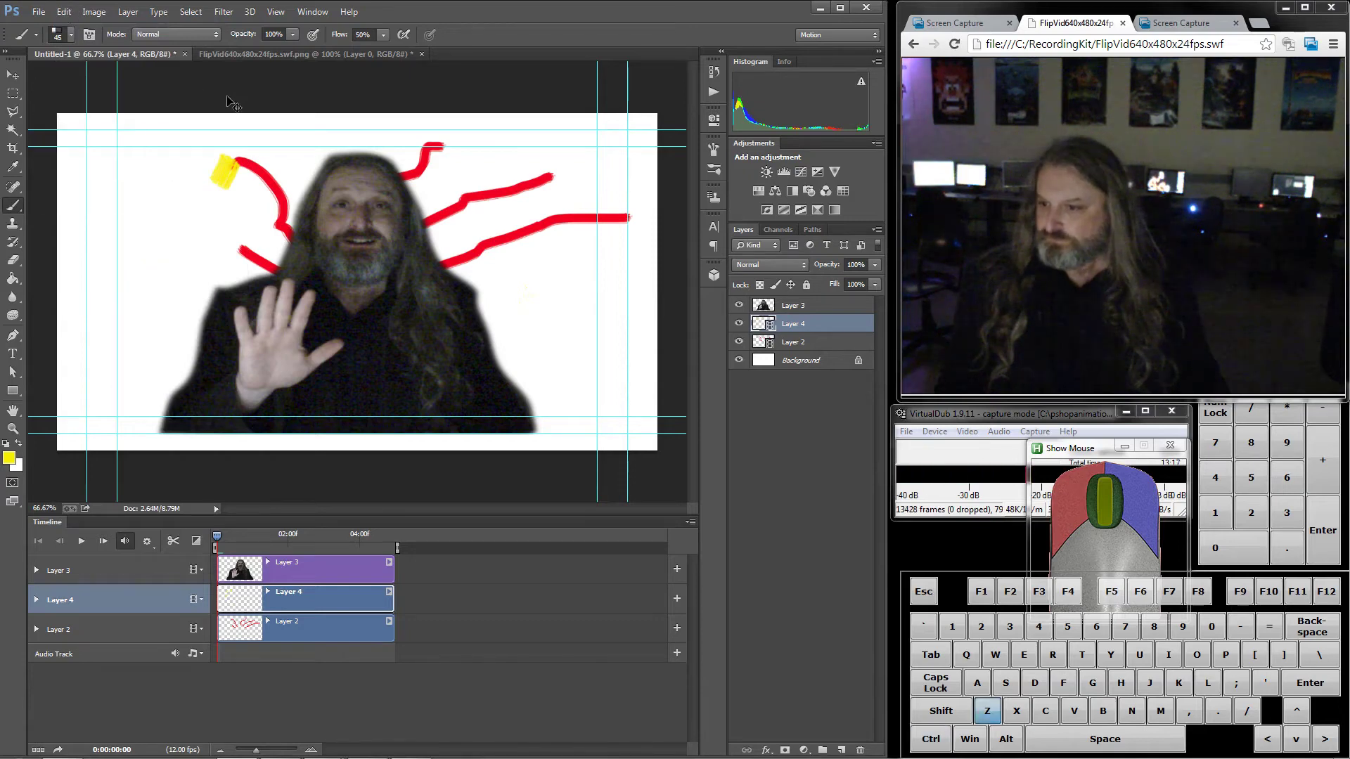
- Append the DP Brushes set to the current brushes and choose its 461 px lightning-shaped brush
left_click(69, 35)
left_click(182, 58)
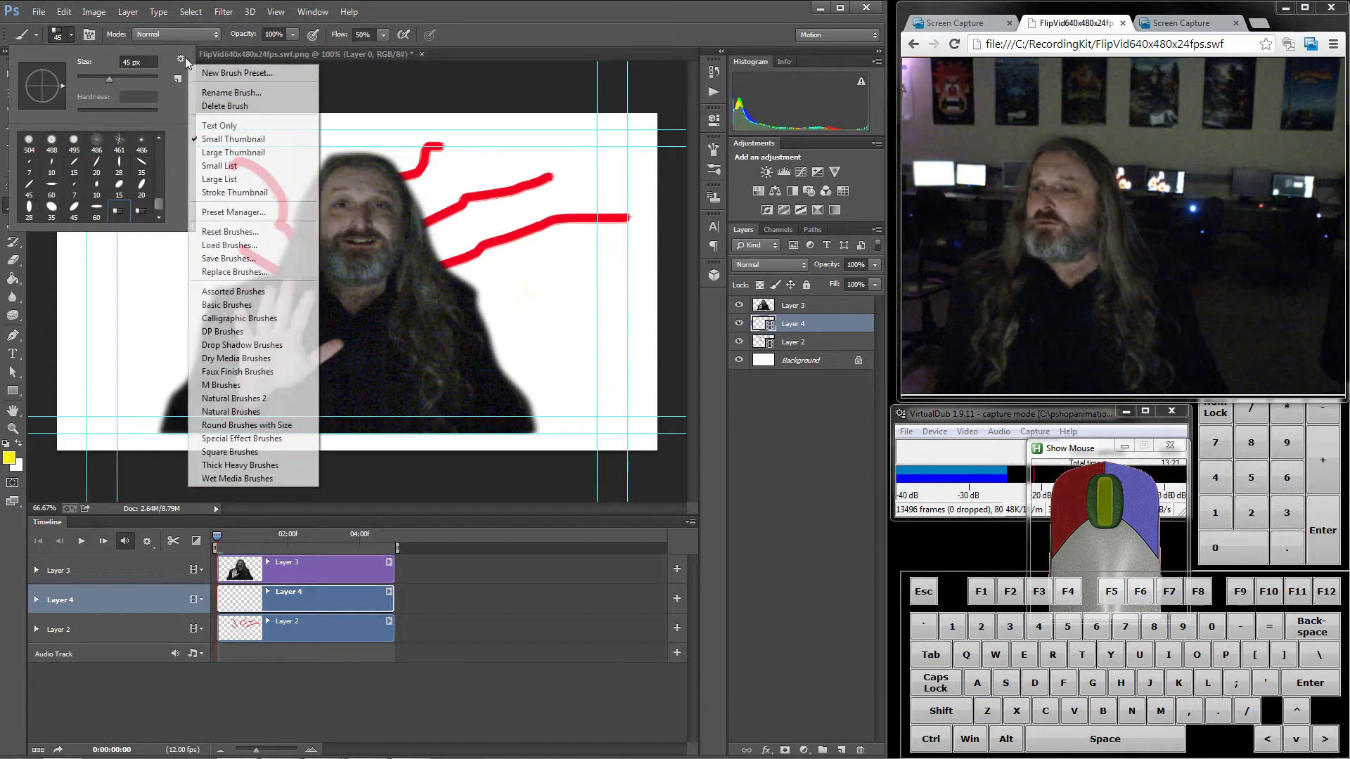
left_click(253, 331)
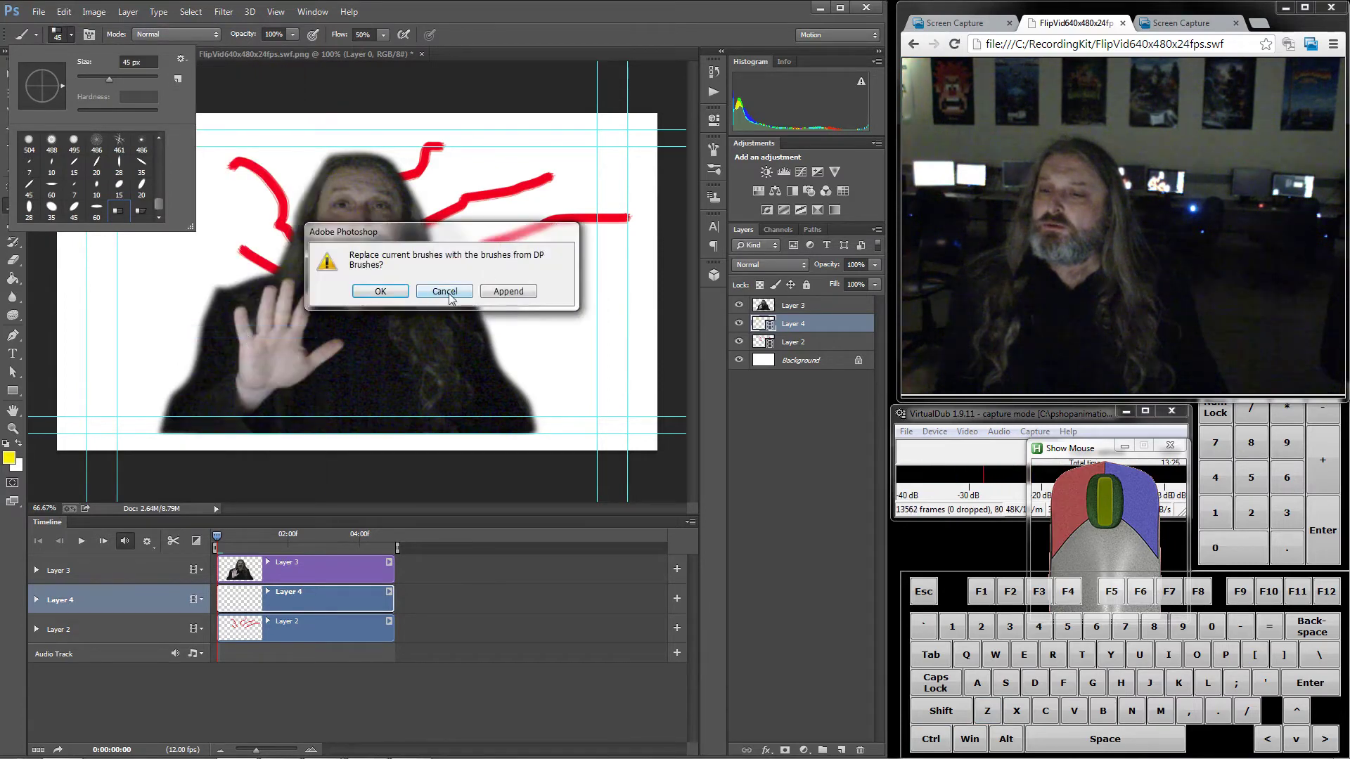
left_click(511, 292)
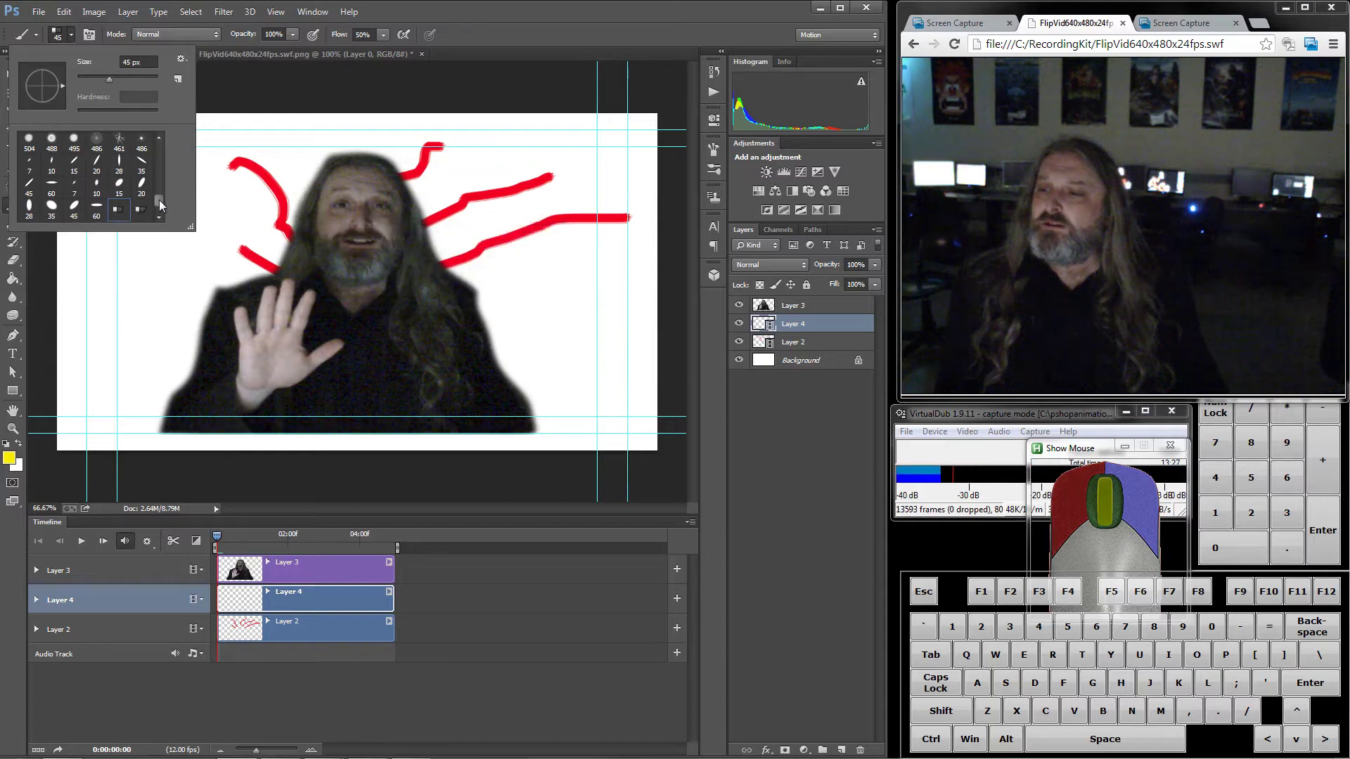
scroll(157, 200, "down", 1)
left_click(121, 211)
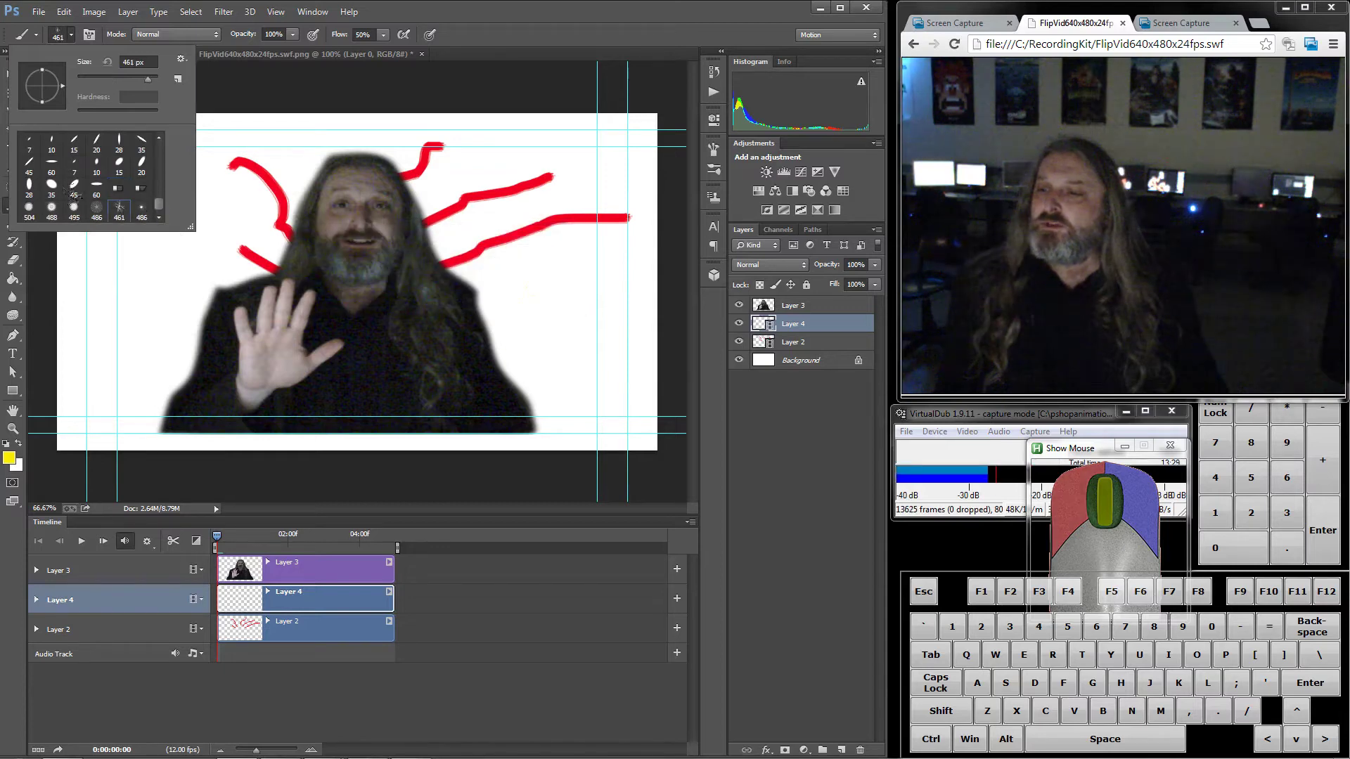
- Try yellow lightning stamps left of the figure on the first frame and undo them all
left_click(64, 201)
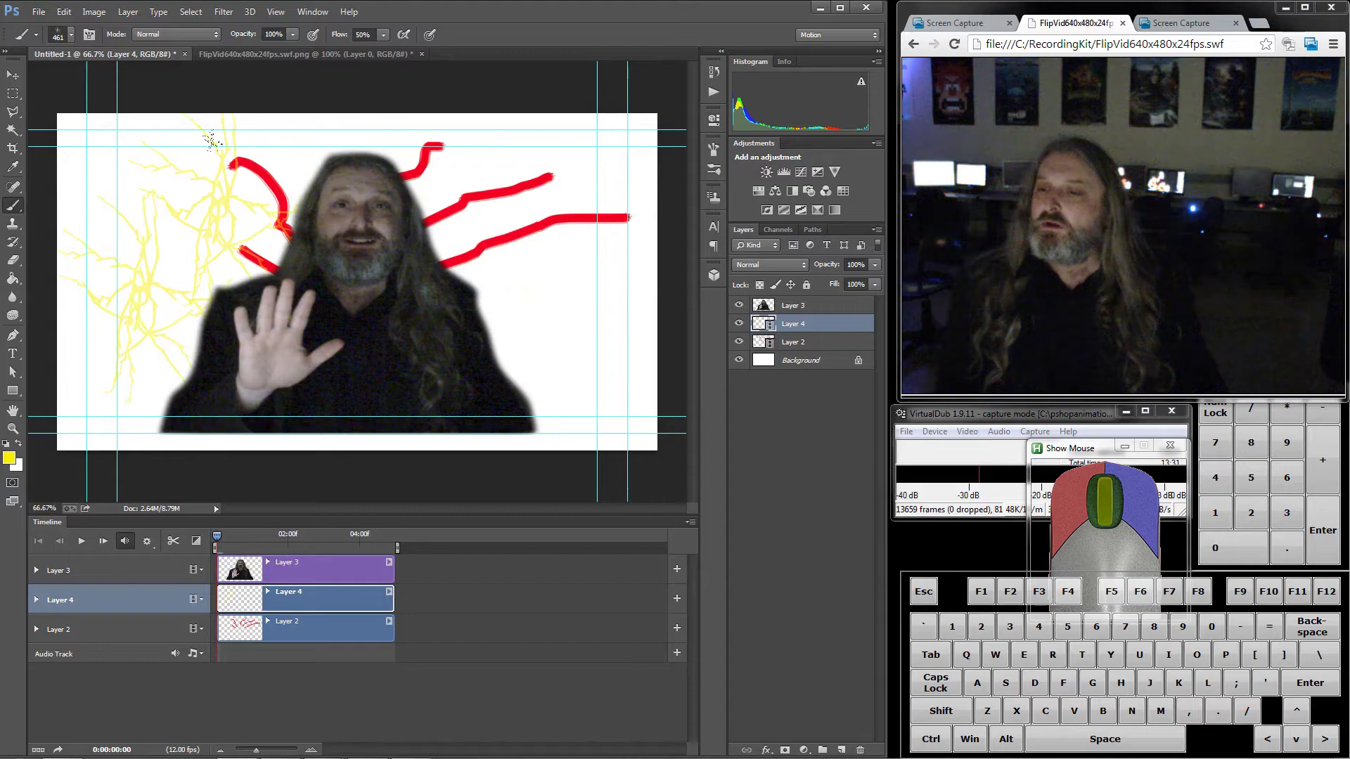
left_click(63, 14)
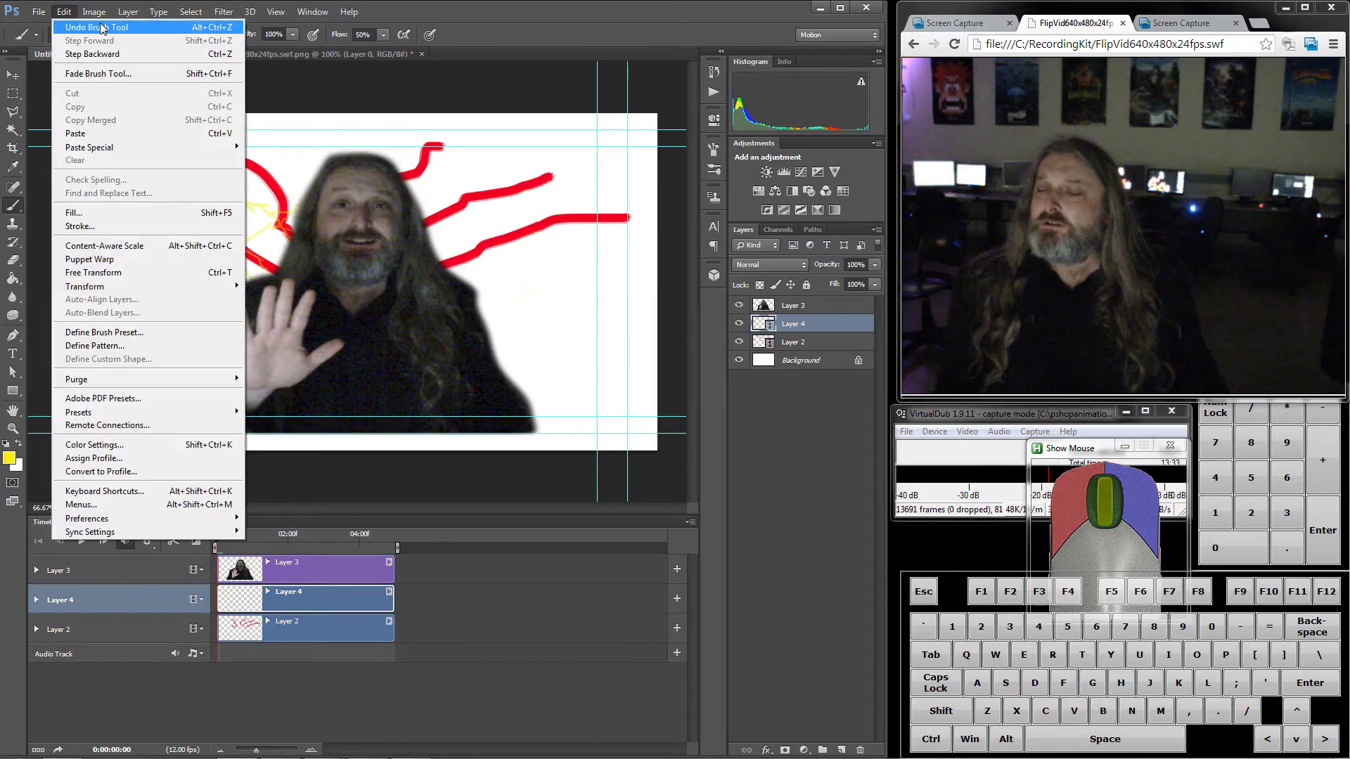
left_click(97, 30)
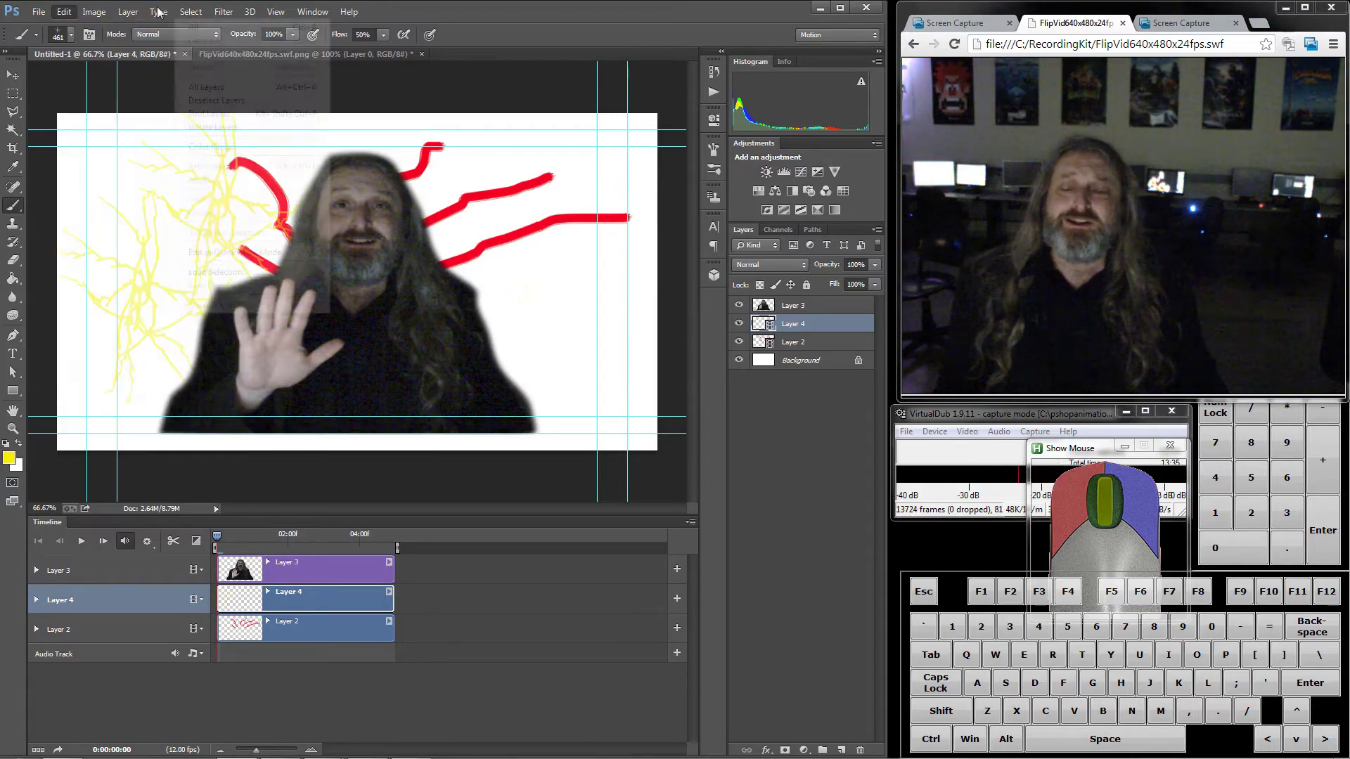
left_click(94, 12)
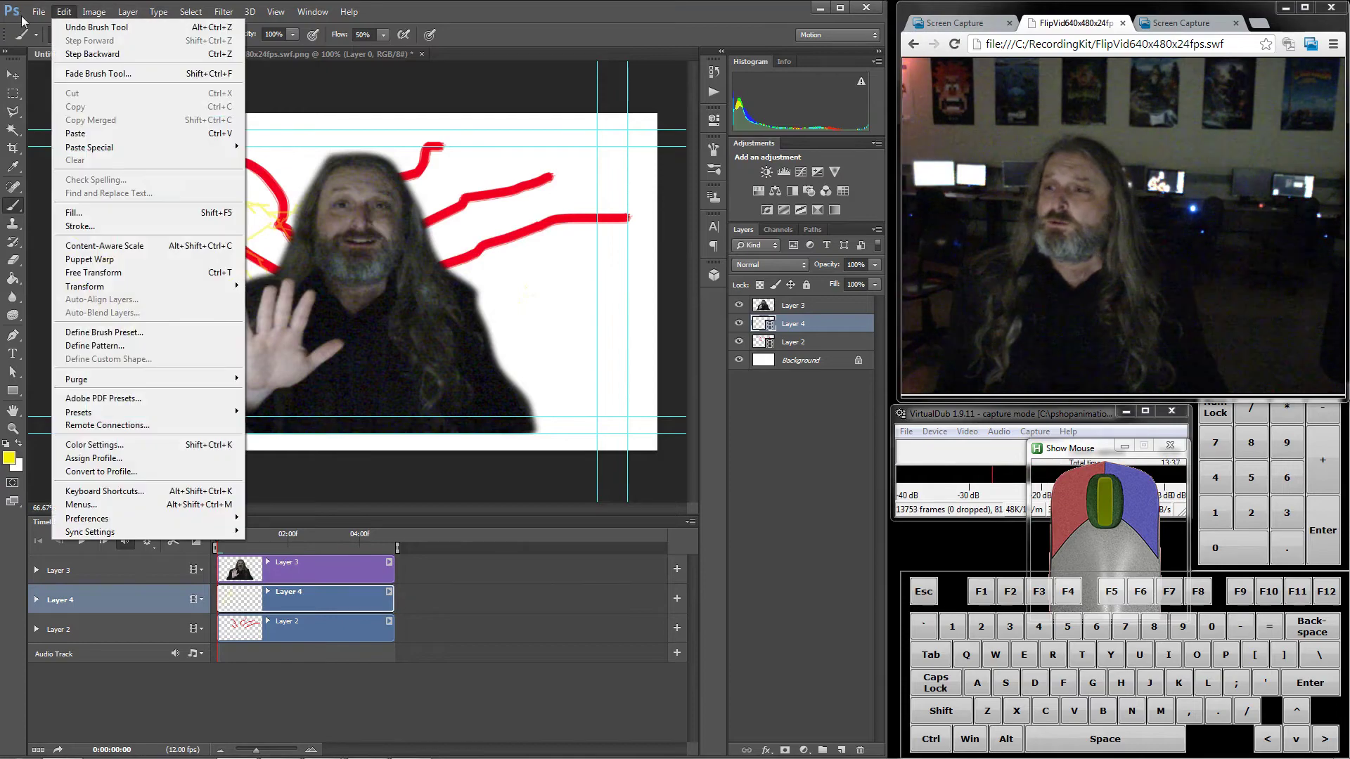
left_click(78, 28)
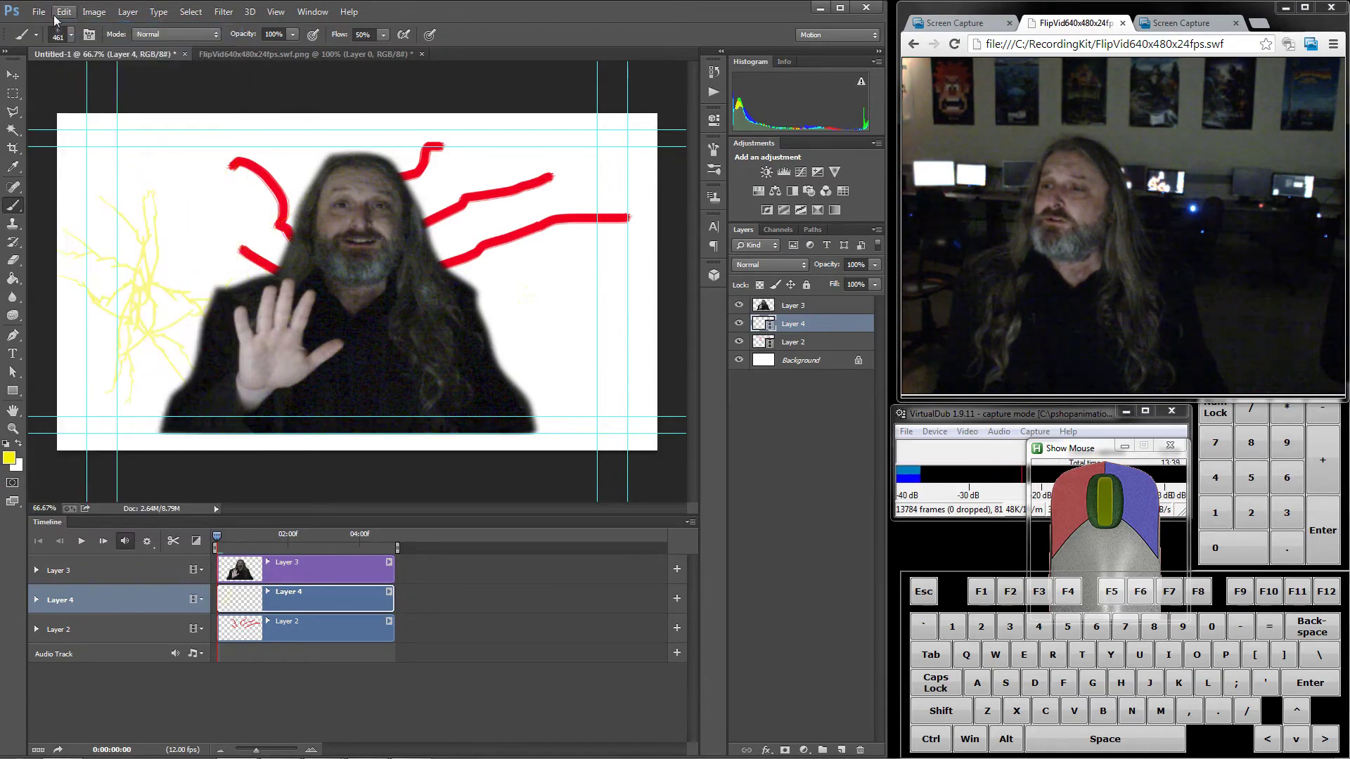
left_click(63, 12)
left_click(86, 55)
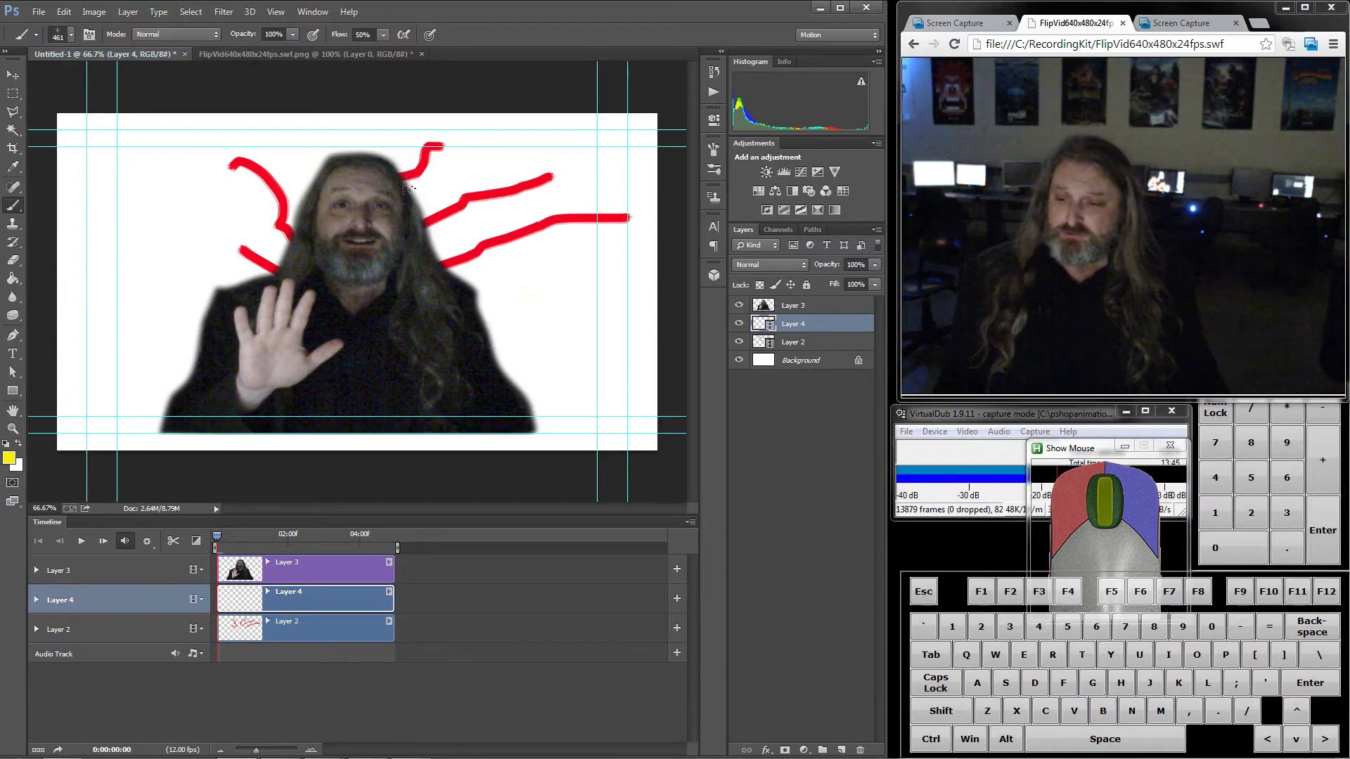
- Stamp yellow lightning on Layer 4 left of the figure on the first frame and right of it at 0:00:00:01, advancing frame by frame to 0:00:00:07
key("ctrl+shift+z")
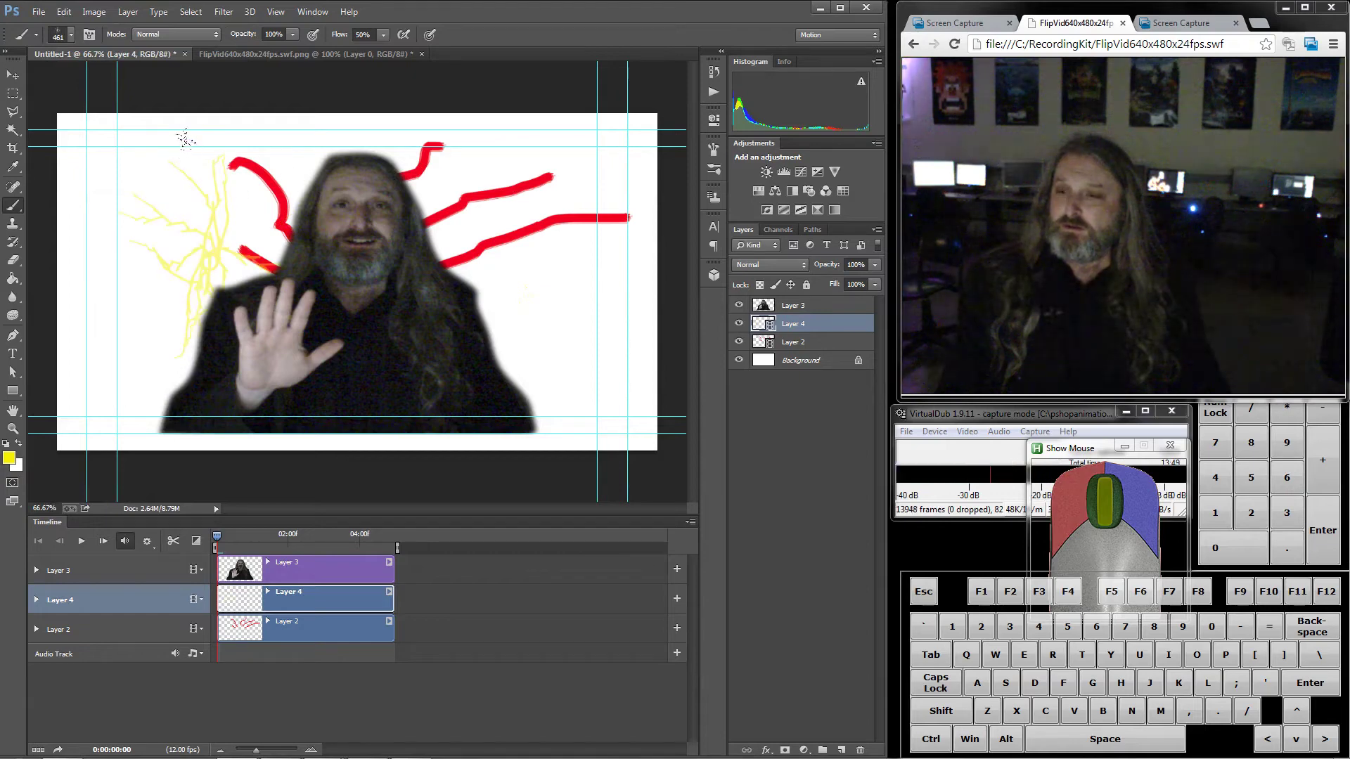
key("Right")
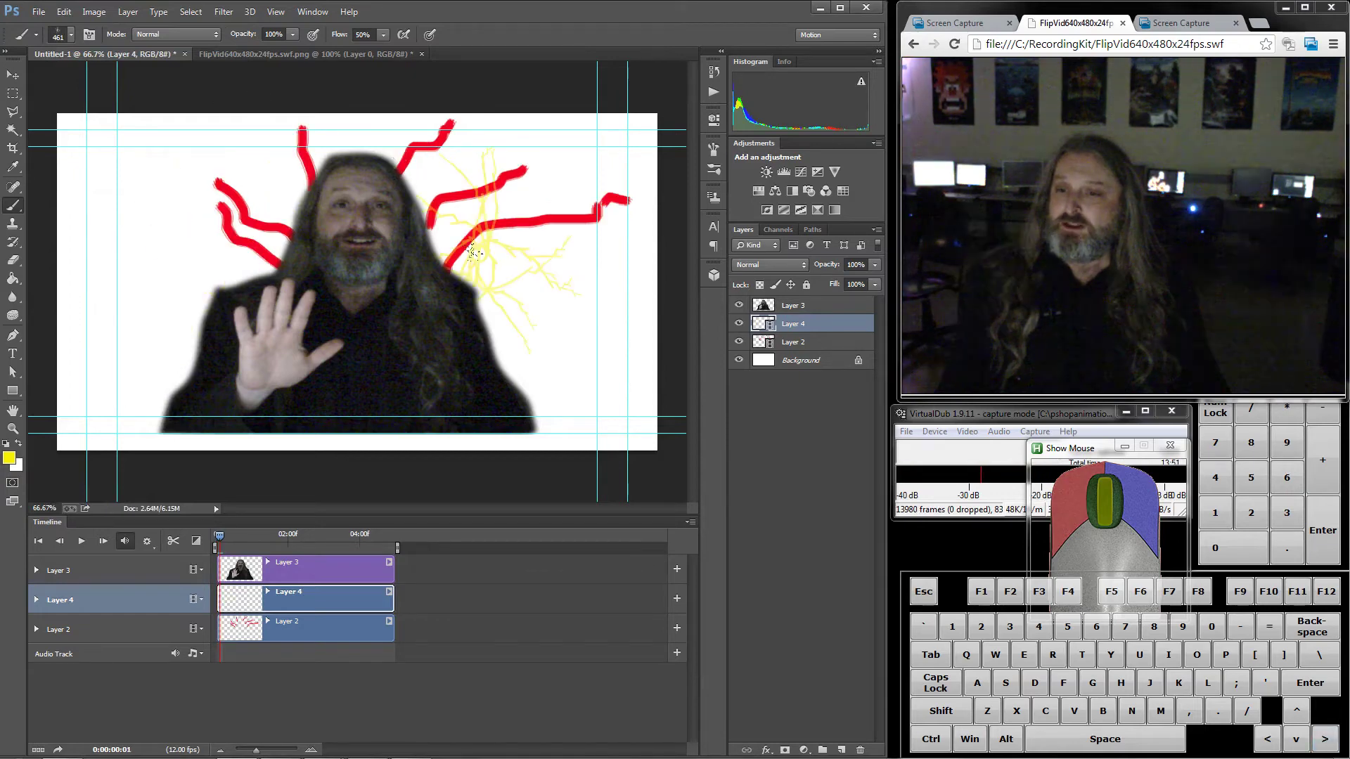
key("Right")
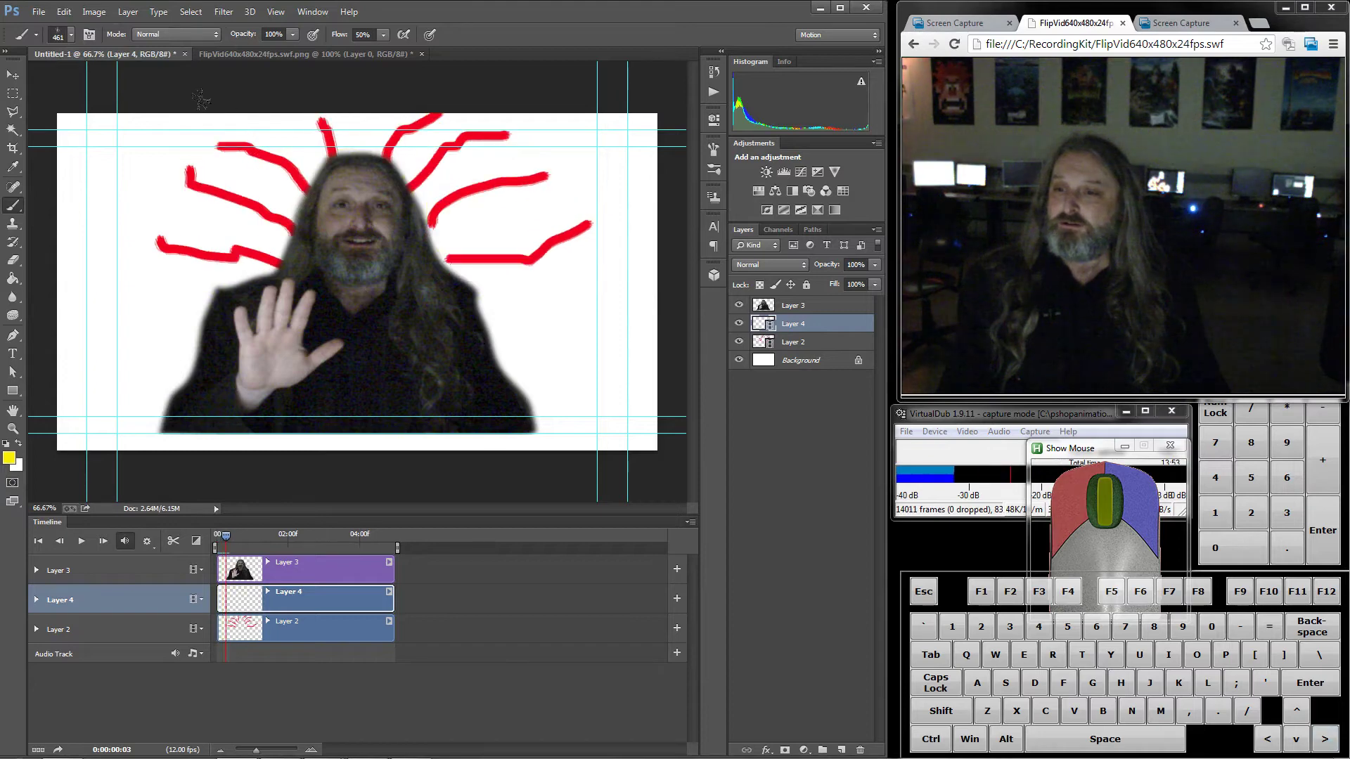
key("Right")
key("Right")
key("Right")
key("Right")
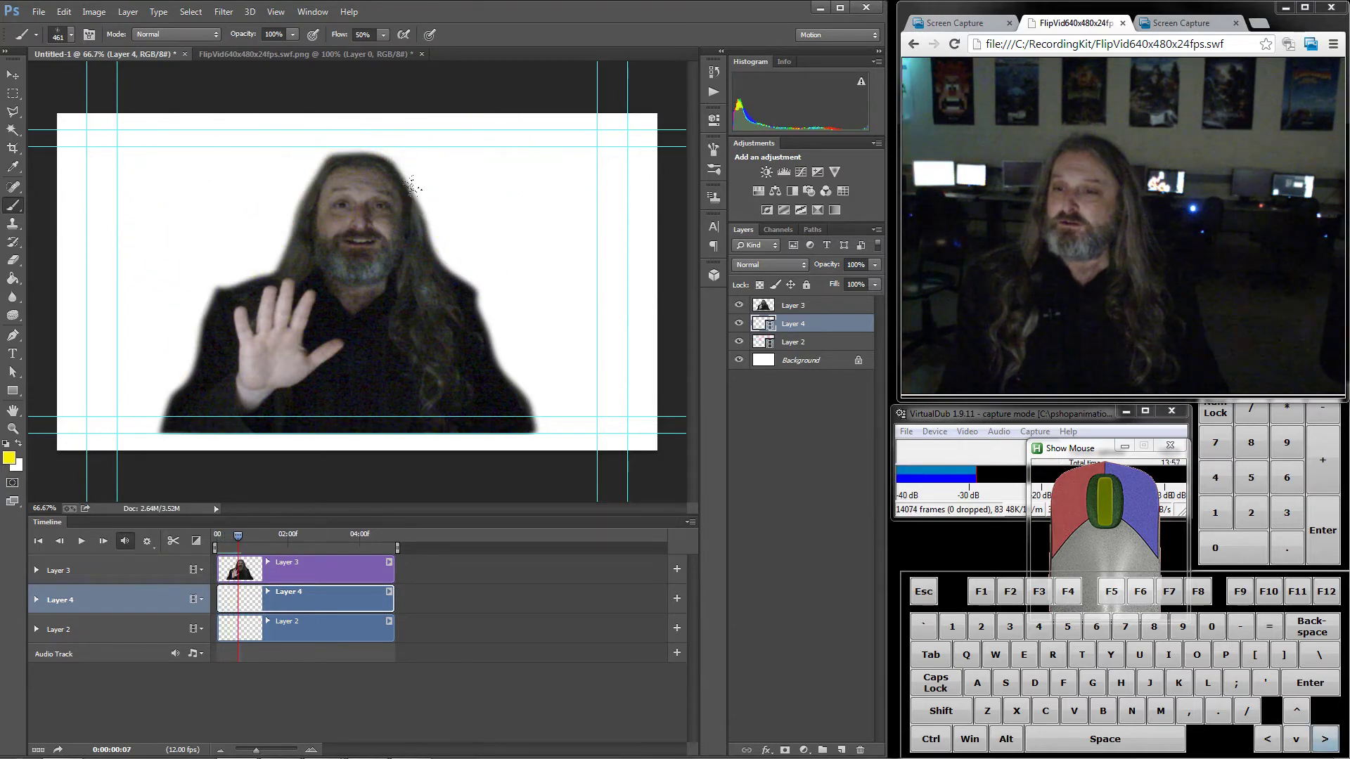
- Stamp yellow lightning on Layer 4 right of the figure at 0:00:00:07 and left of it at 0:00:00:04
key("Right")
key("Left")
key("Left")
key("Left")
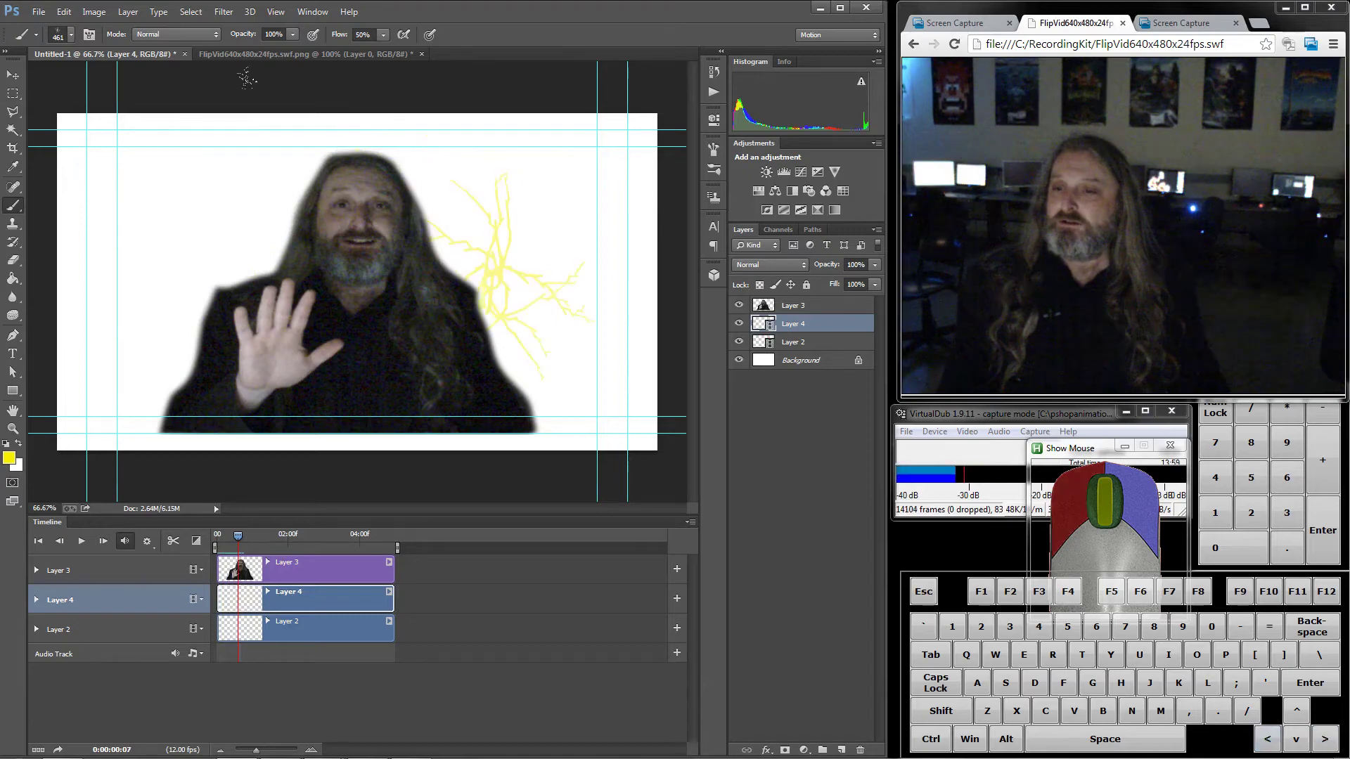
left_click(169, 276)
key("Left")
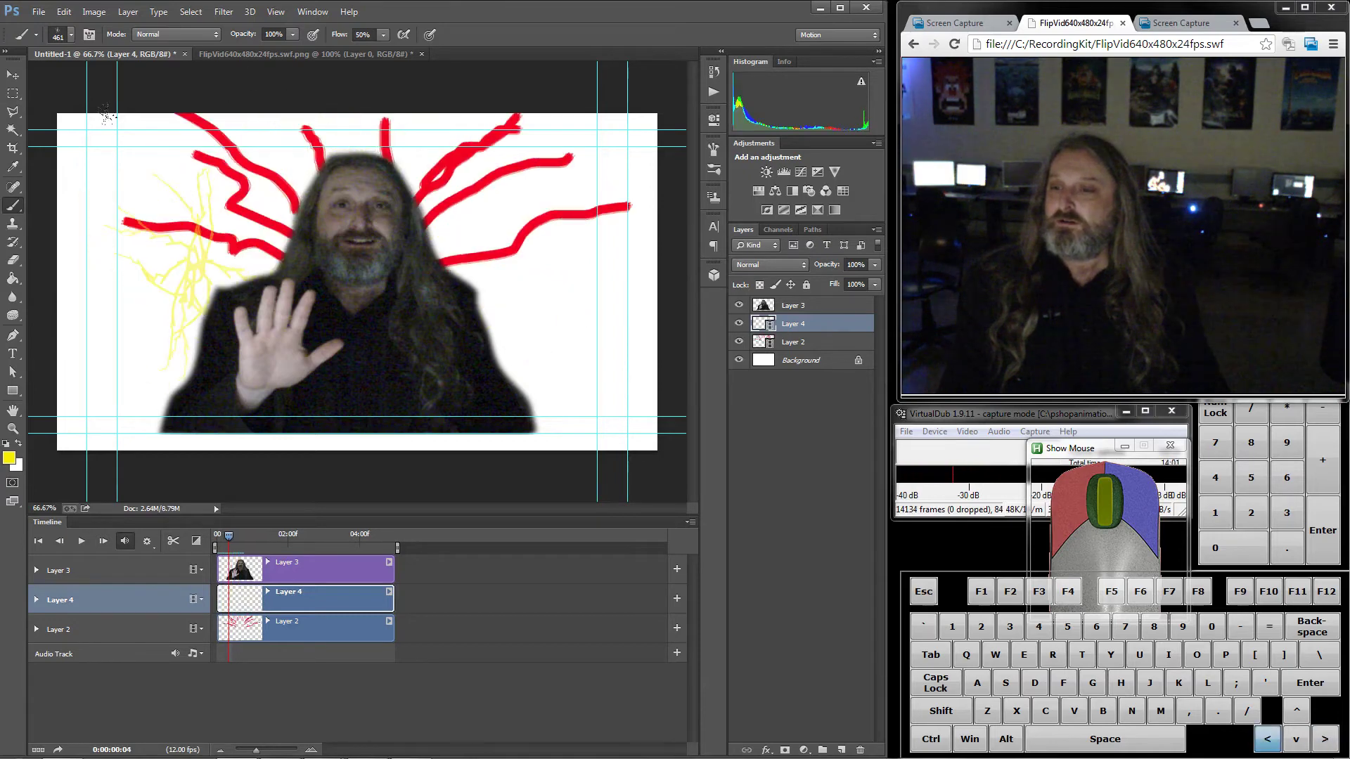
- Stamp another yellow lightning bolt on Layer 4 left of the figure at 0:00:00:04 and advance through the following frames
left_click(263, 211)
key("Right")
key("Right")
key("Right")
key("Right")
key("Right")
key("Right")
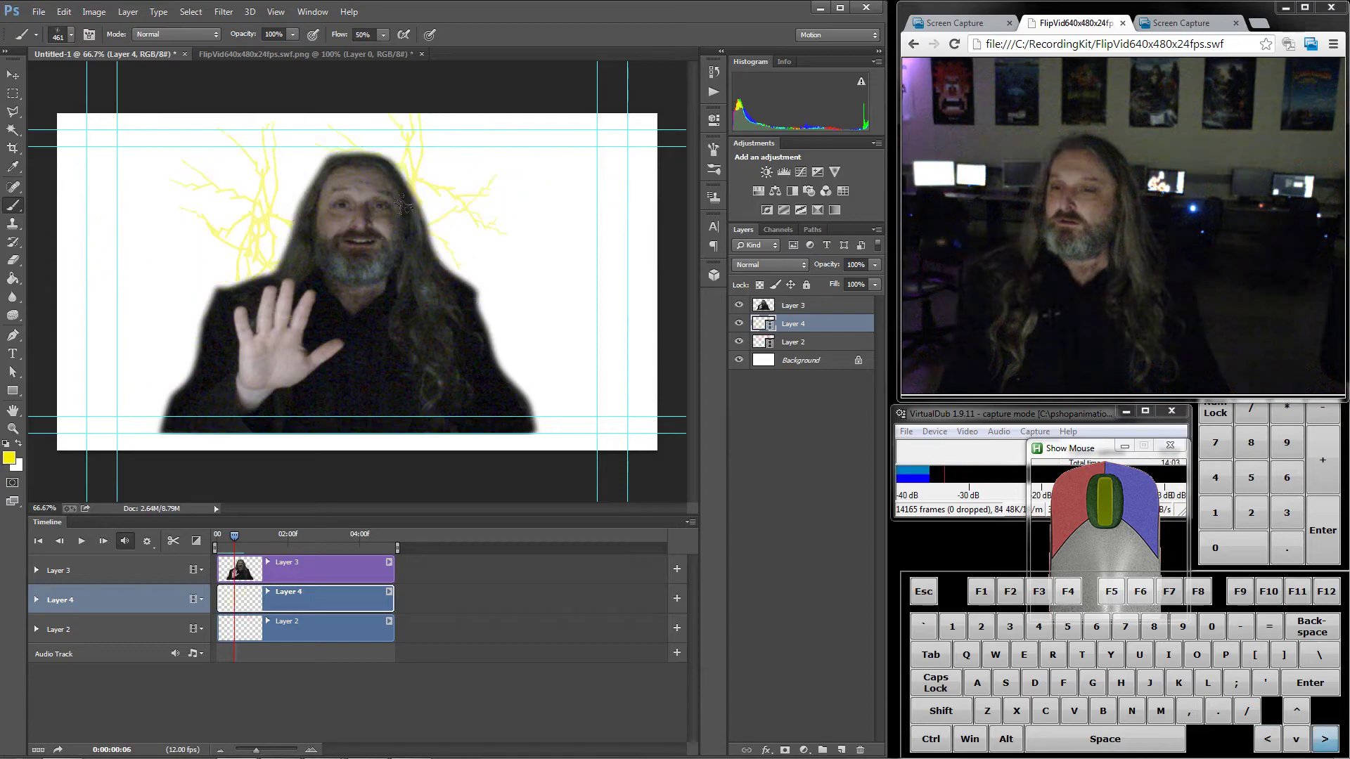
- Go back to 0:00:00:01 and stamp more yellow lightning on Layer 4 beside the figure, advancing frame by frame to 0:00:00:04
key("Left")
key("Left")
key("Left")
key("Left")
key("Left")
key("Left")
key("Left")
key("Left")
key("Left")
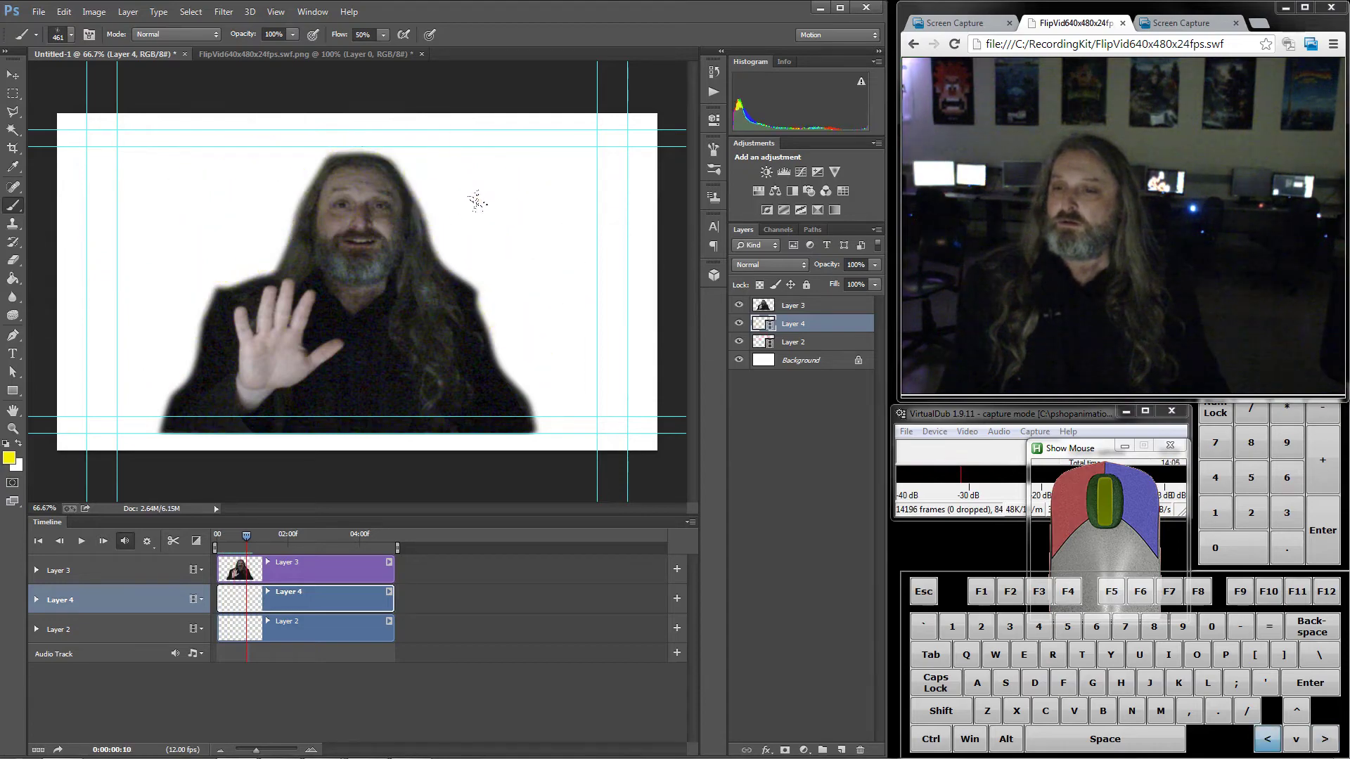
key("Left")
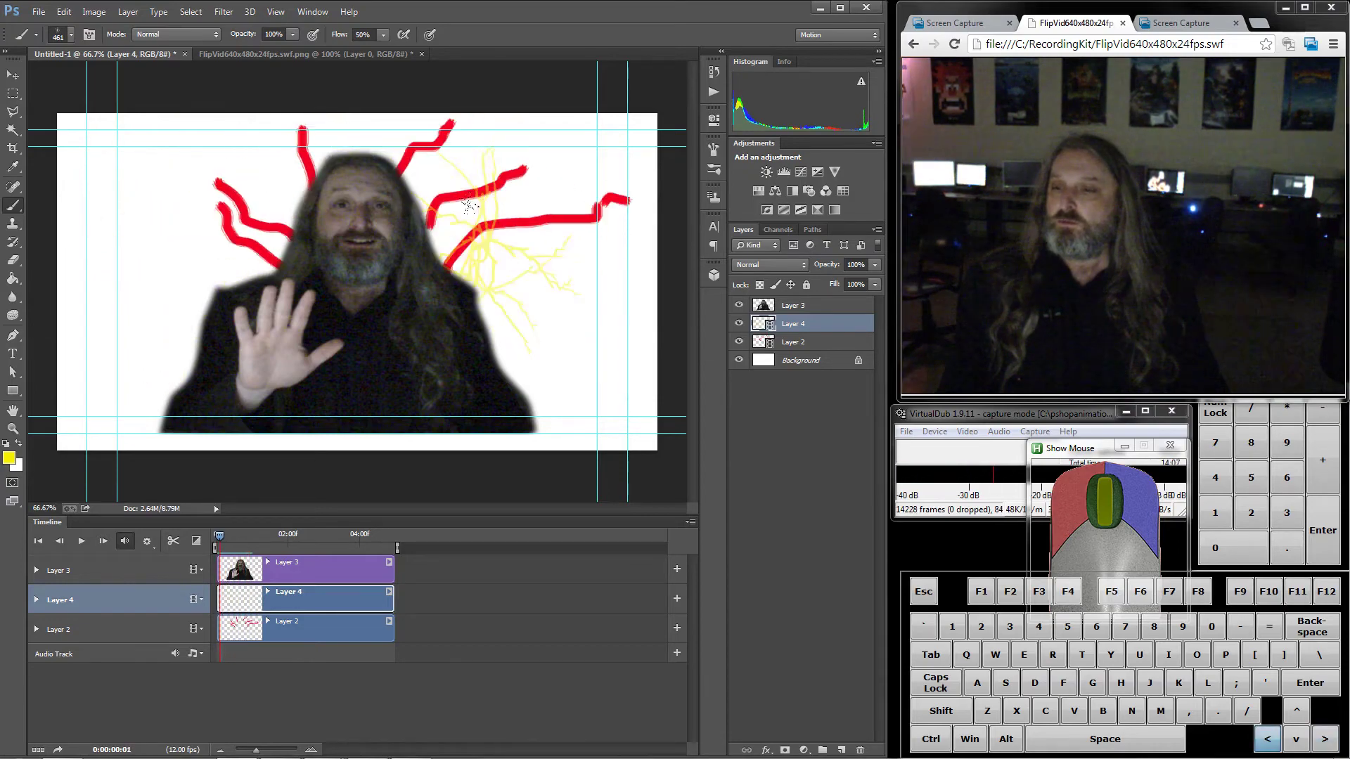
key("Right")
key("Right")
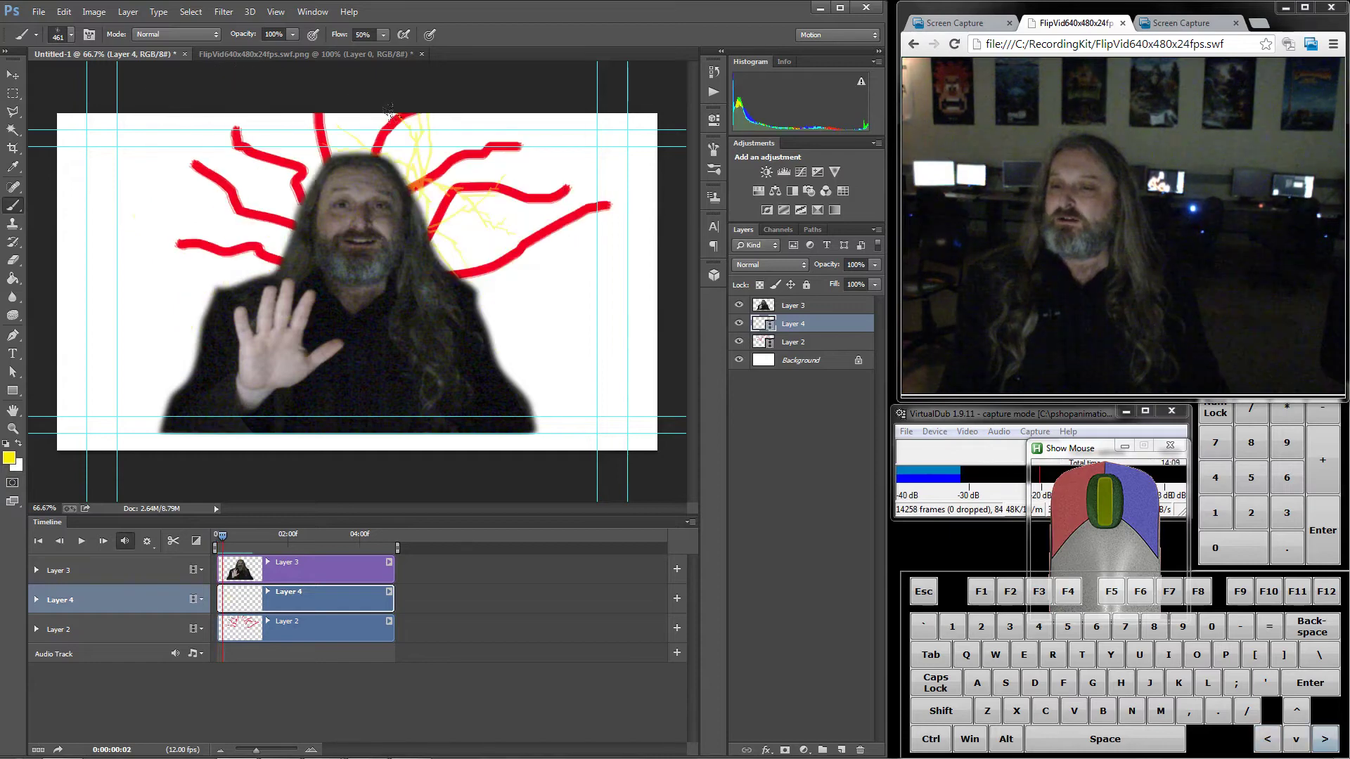
left_click(169, 296)
key("Left")
key("Right")
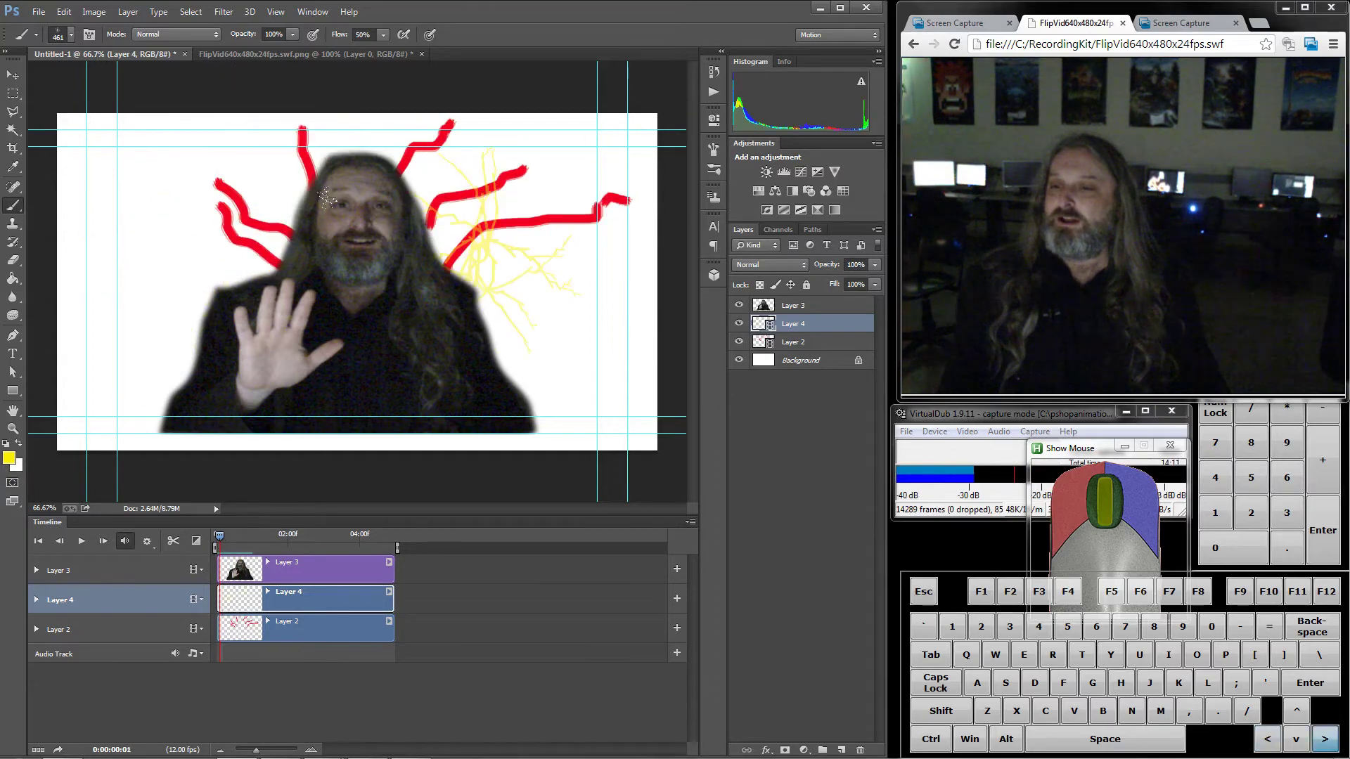
key("Right")
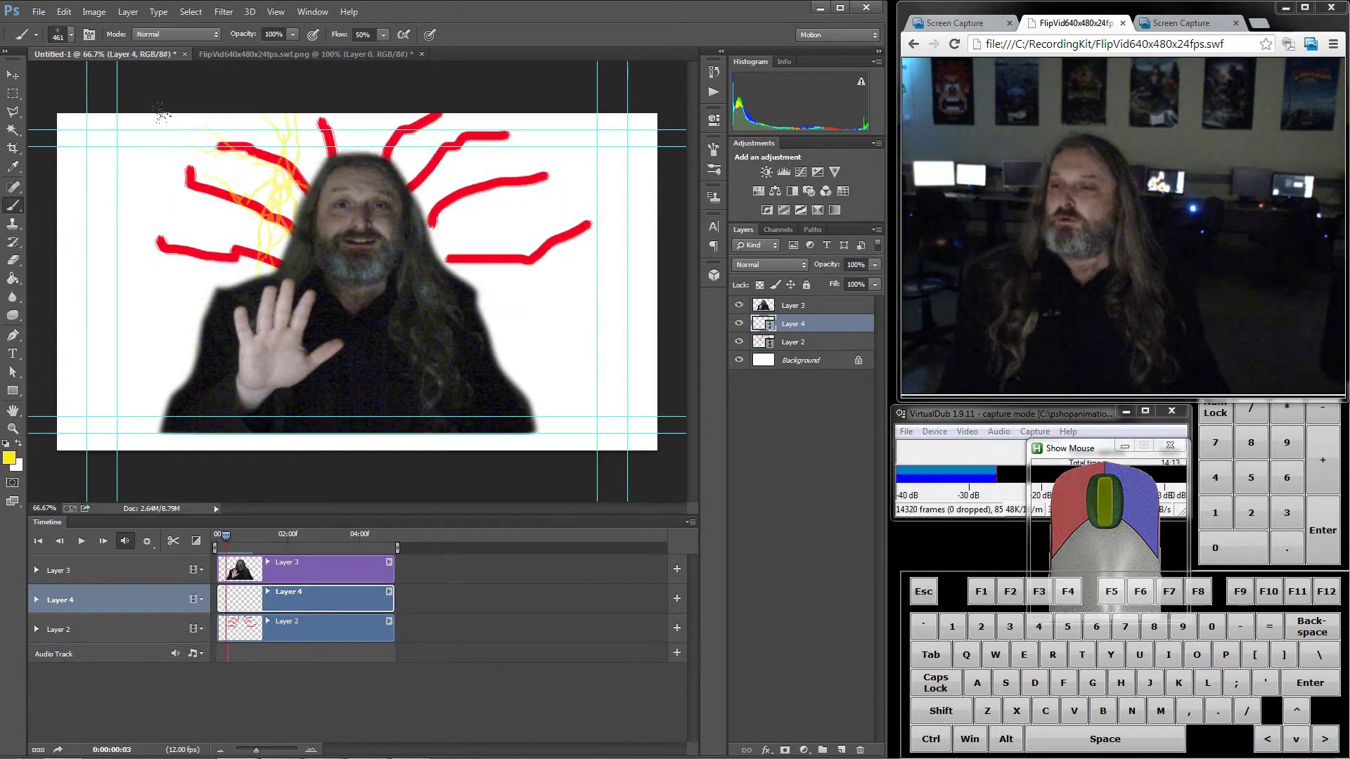
key("Left")
key("Right")
key("Right")
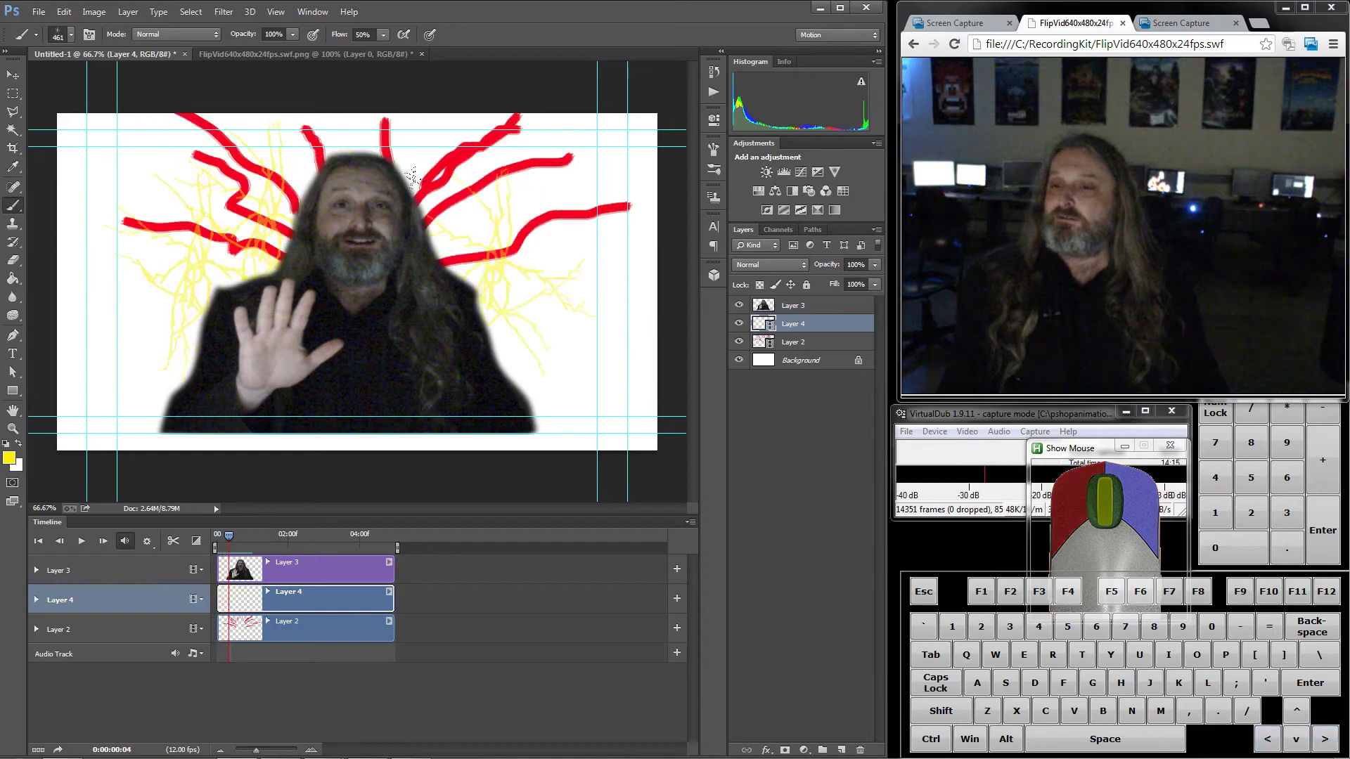
- Stamp more yellow lightning on Layer 4 right of the figure at 0:00:00:06 and left of it at 0:00:00:05
key("Right")
key("Right")
left_click(505, 213)
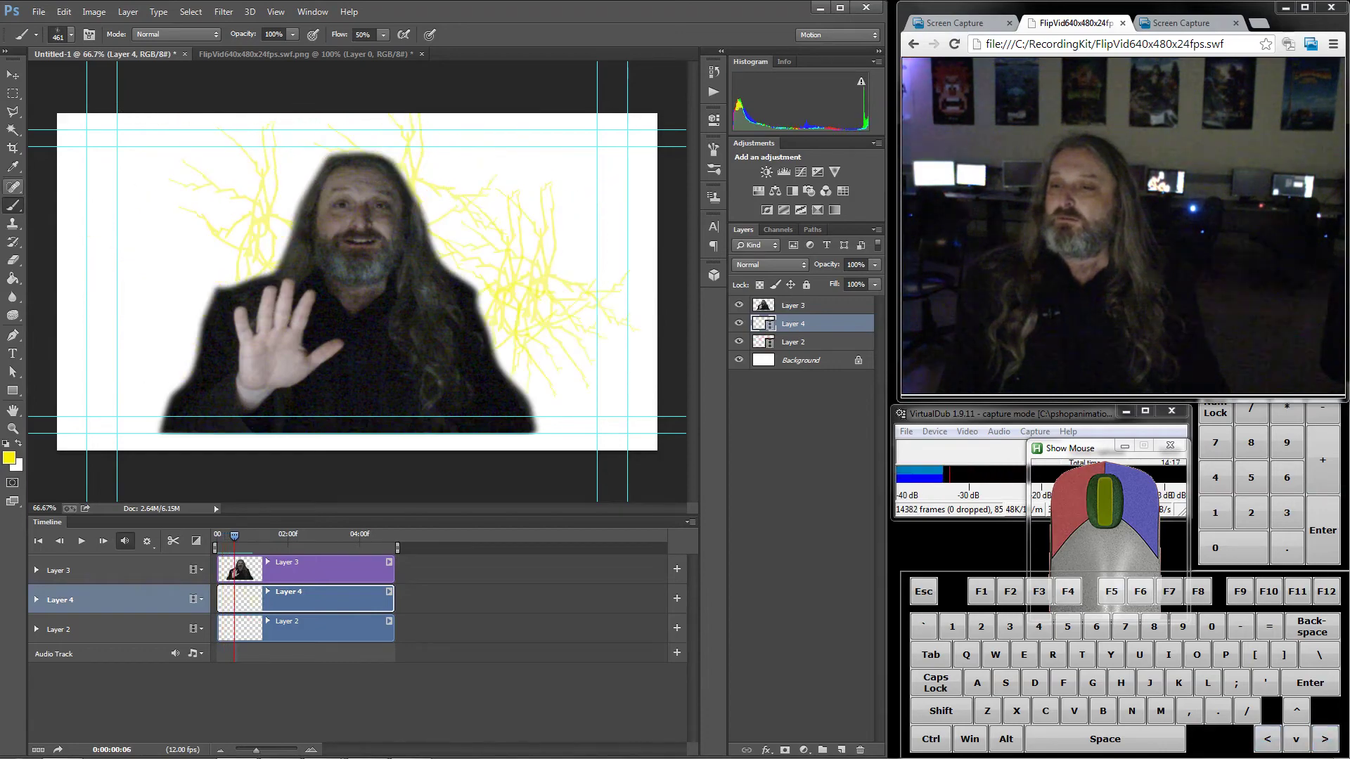
key("Left")
key("Left")
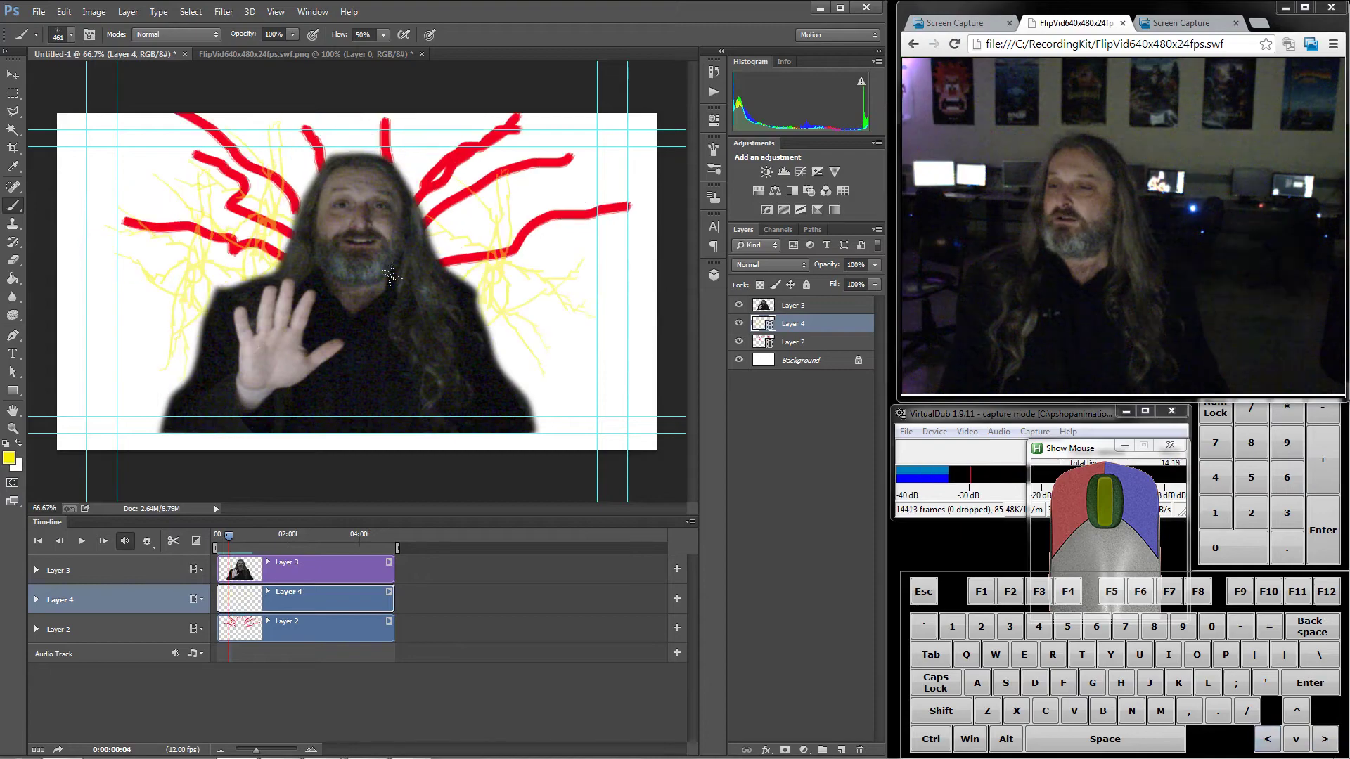
key("Right")
key("Right")
key("Right")
key("Right")
key("Left")
key("Left")
key("Left")
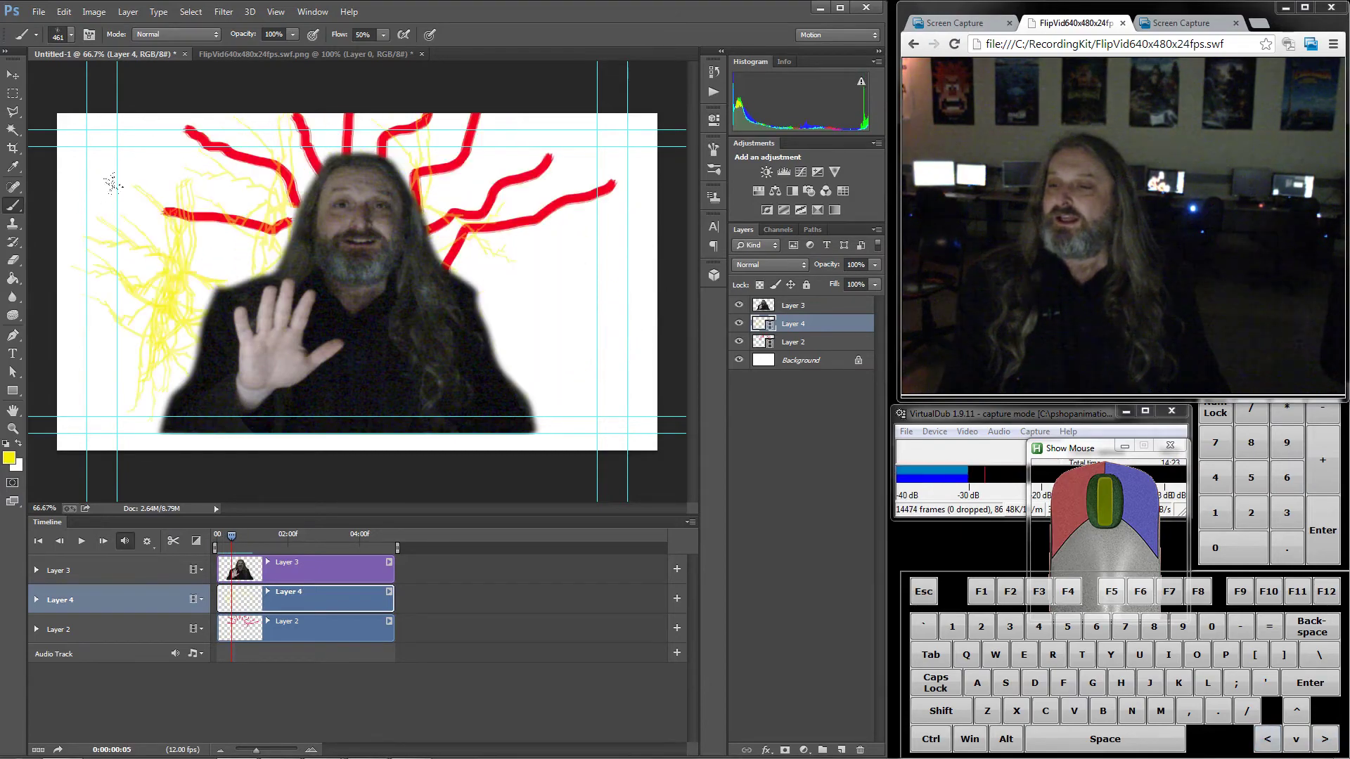
- Step forward to 0:00:00:10 and back to the first frame to examine the yellow lightning
key("Right")
key("Right")
key("Right")
key("Right")
key("Right")
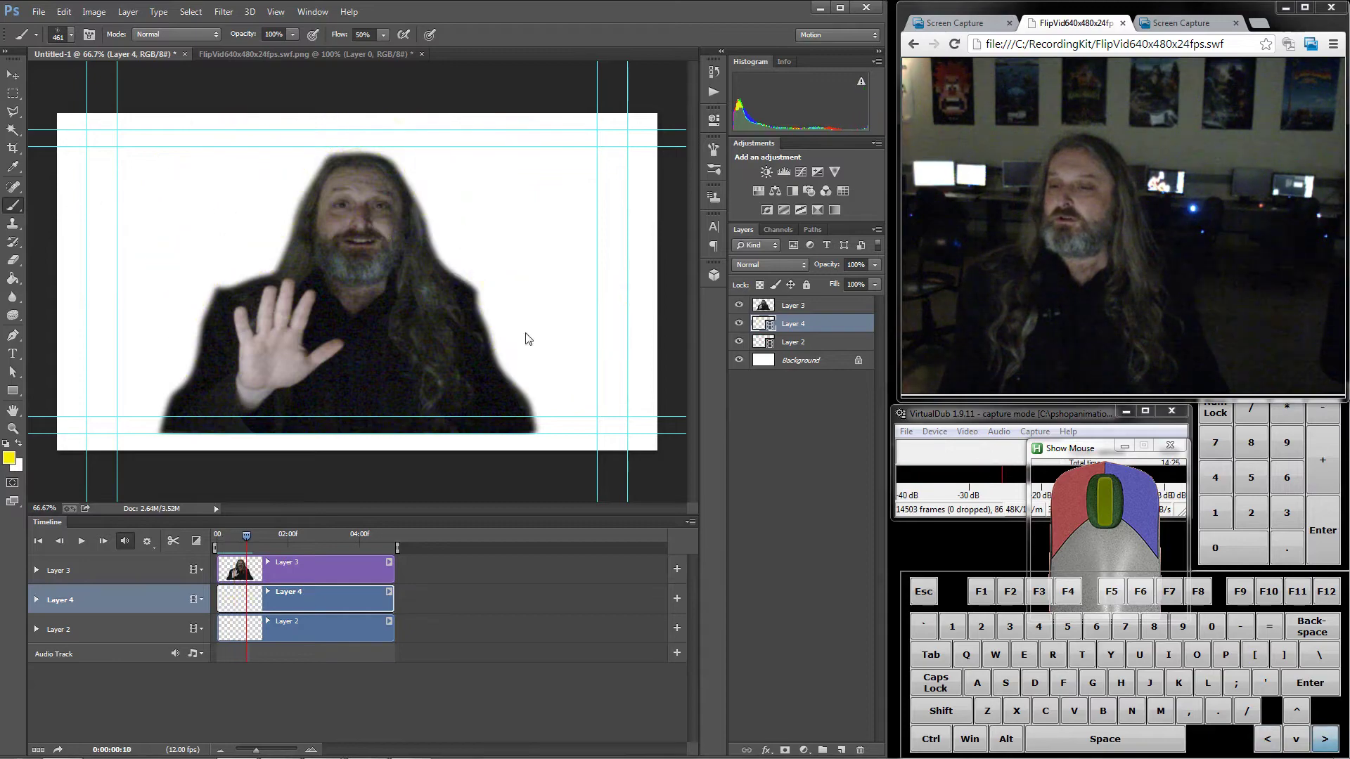
key("Left")
key("Left")
key("Left")
key("Left")
key("Left")
key("Left")
key("Left")
key("Left")
key("Left")
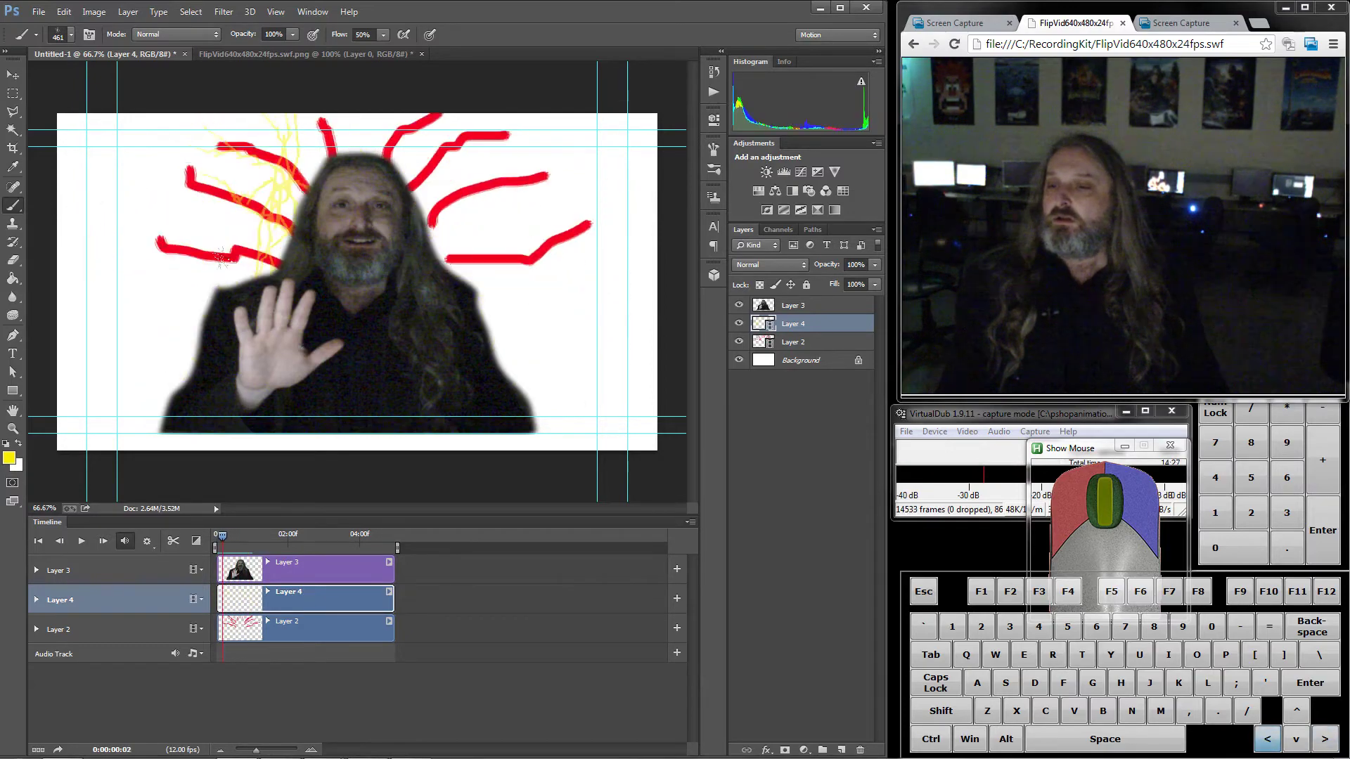
- Set the foreground color to the saturated blue 0600ff
left_click(11, 457)
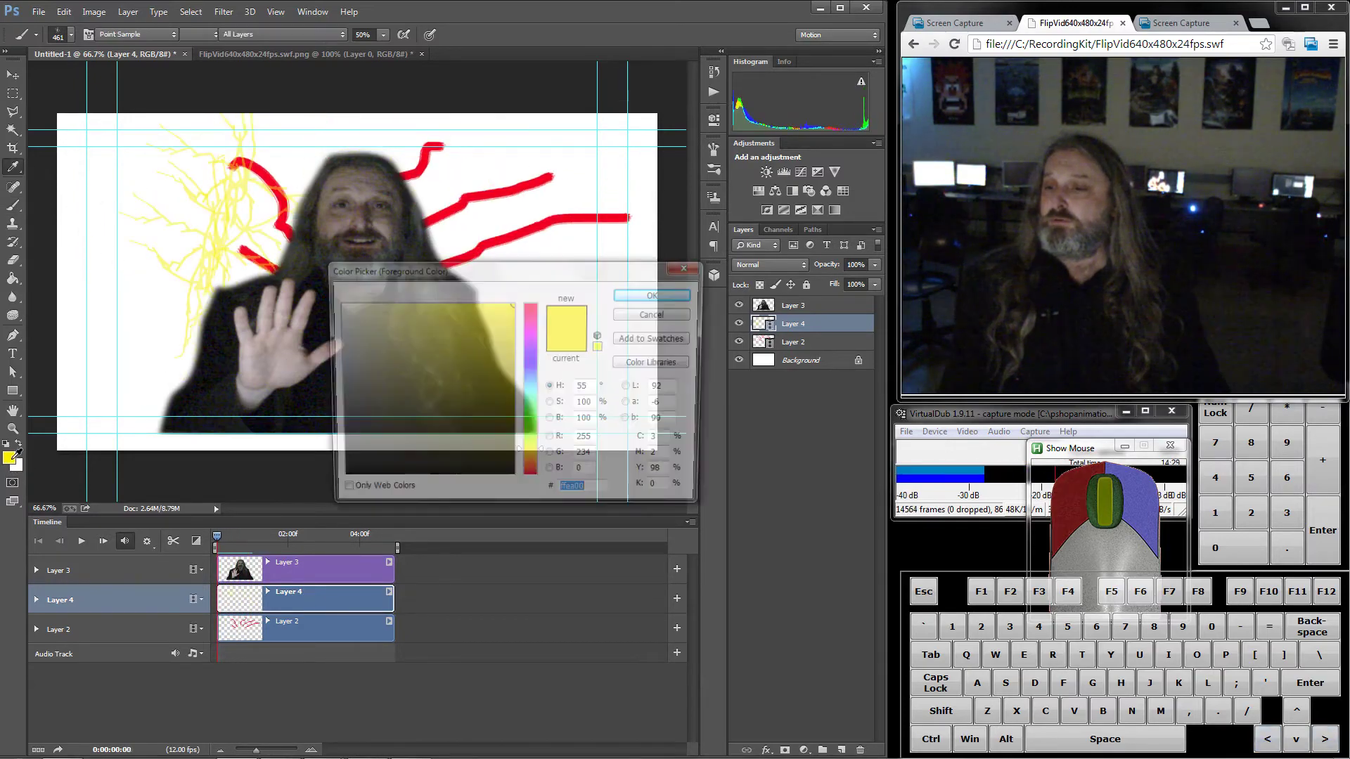
left_click(529, 361)
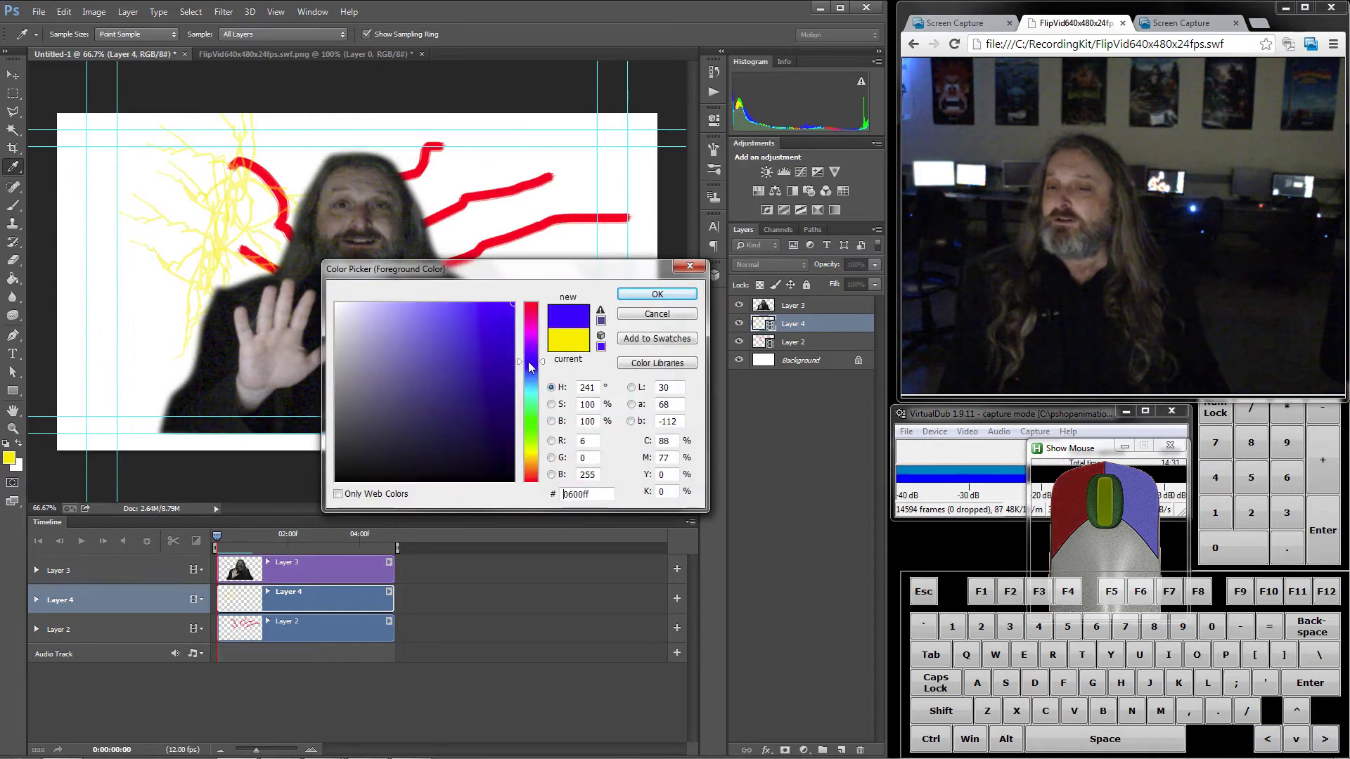
left_click(657, 295)
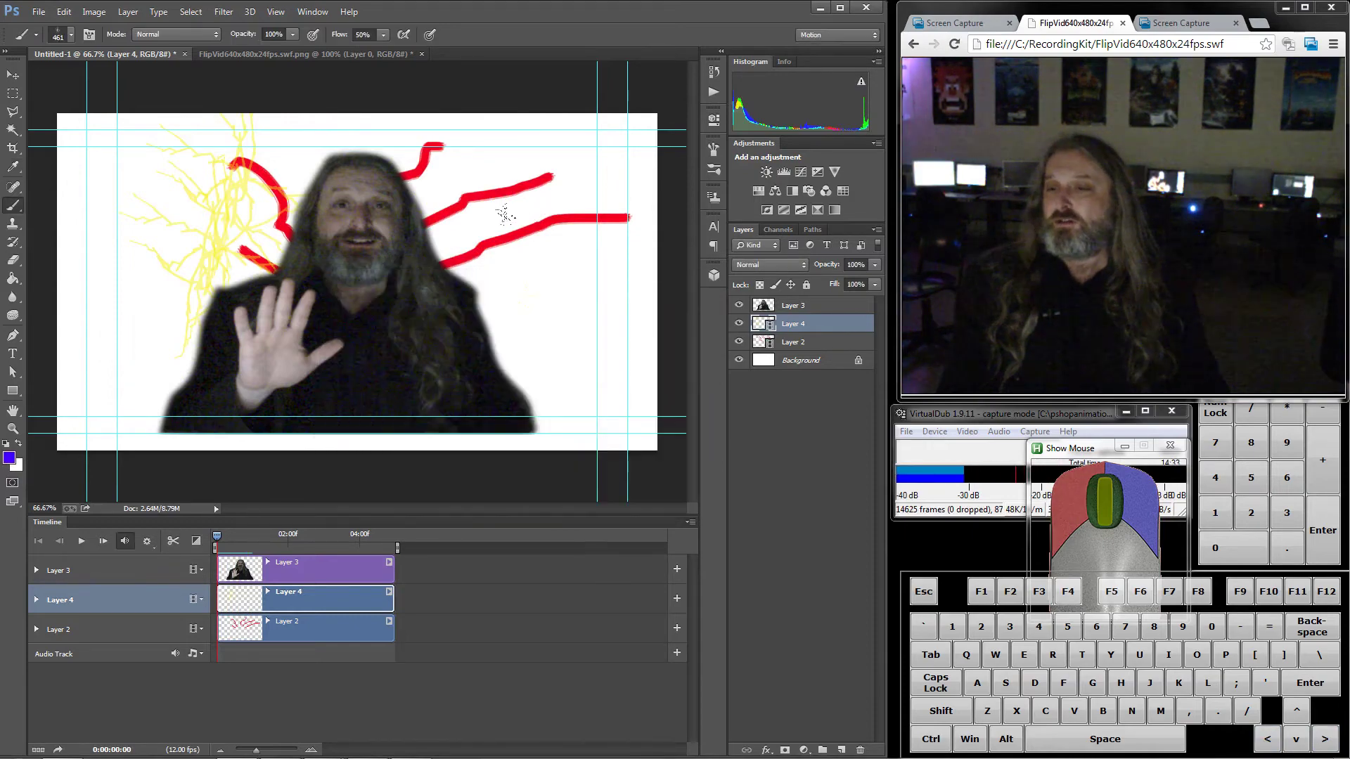
- Stamp blue lightning on Layer 4 on both sides of the figure at 0:00:00:04 and right of it at 0:00:00:07
key("space")
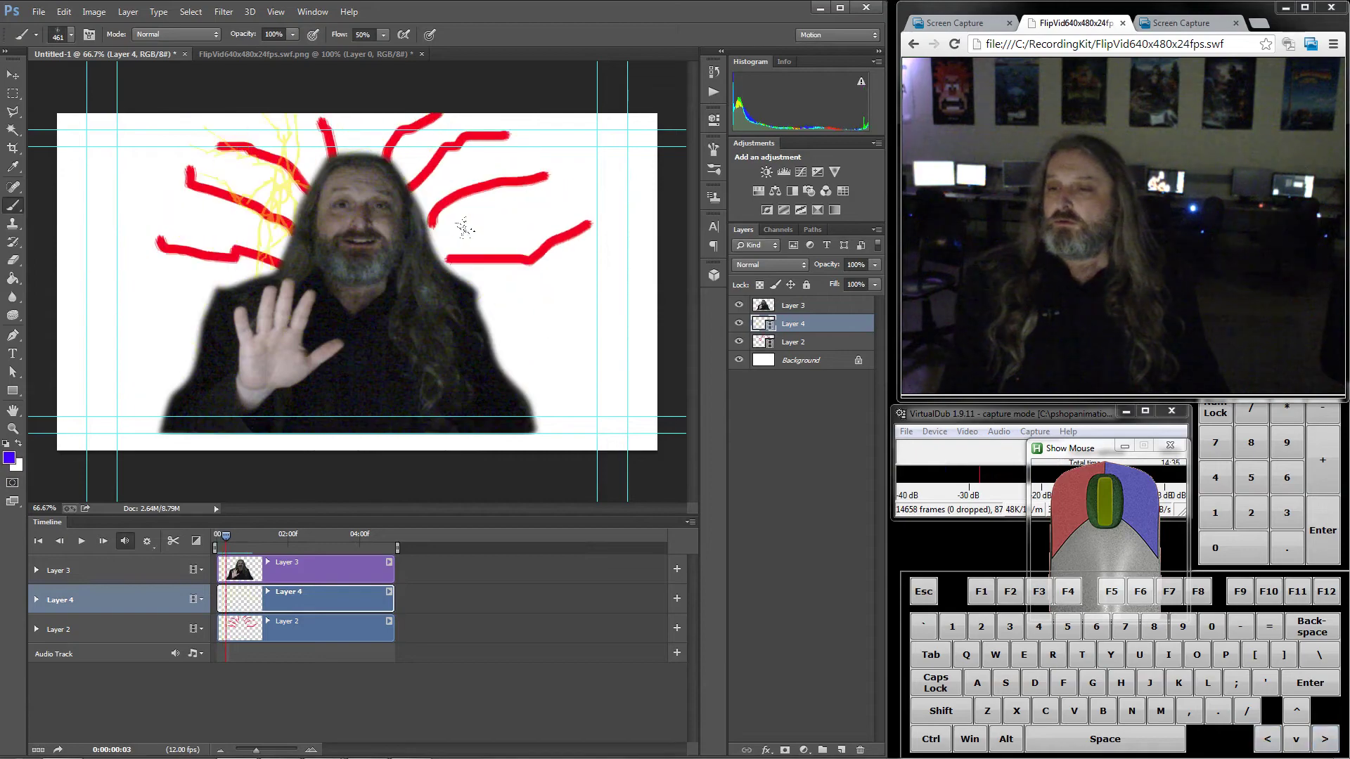
key("Right")
key("Right")
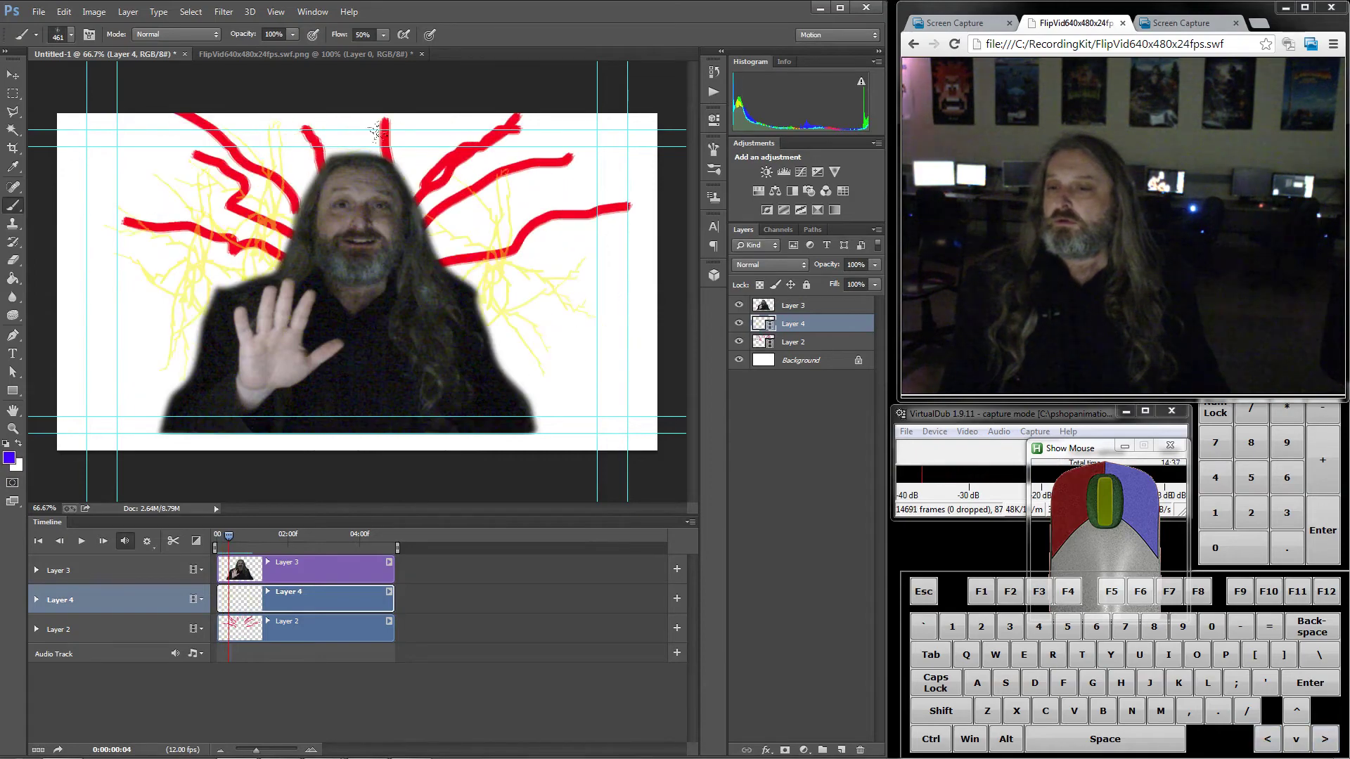
left_click(174, 134)
key("Left")
left_click(101, 202)
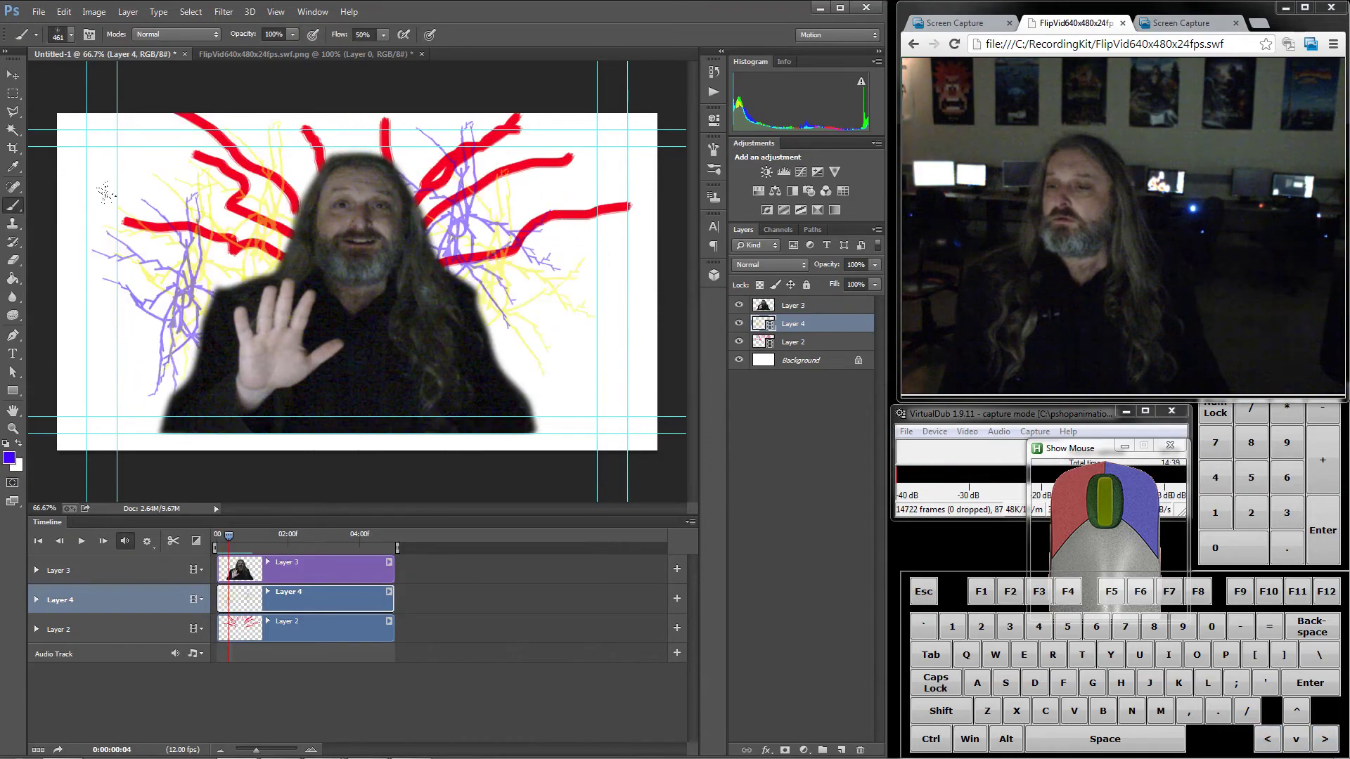
key("Right")
left_click(186, 123)
key("Right")
key("Right")
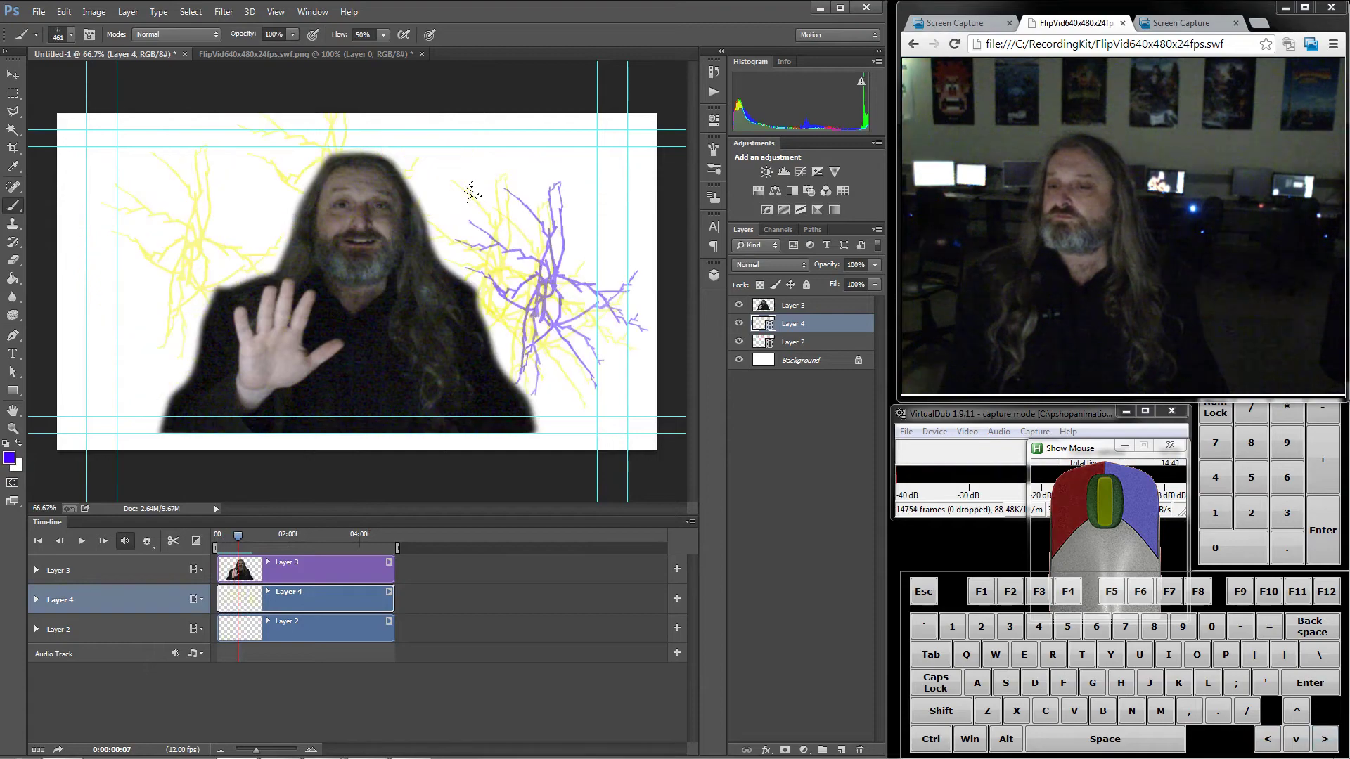
- Add blue lightning on Layer 4 around the figure at 0:00:00:05 and more of it left of the figure at 0:00:00:04
key("Left")
left_click(94, 161)
key("Left")
key("Left")
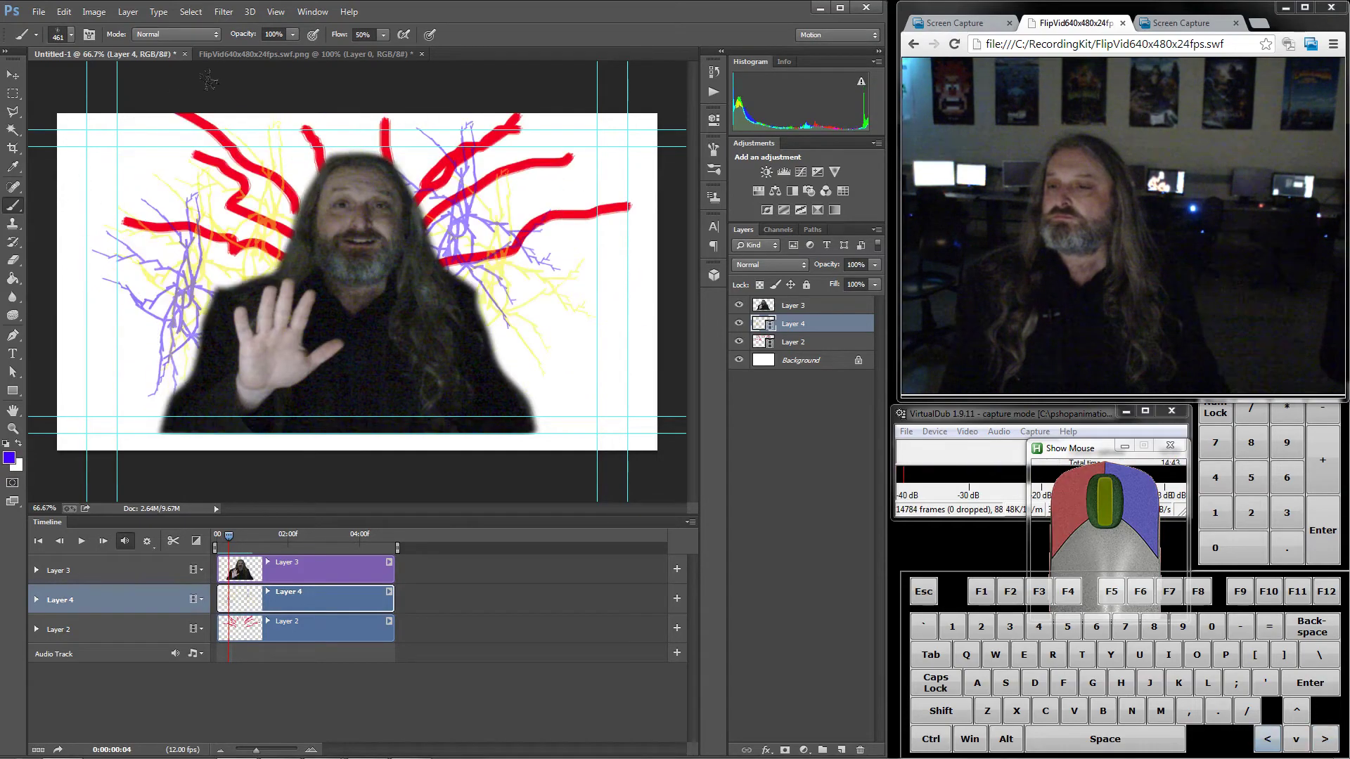
key("Right")
key("Right")
key("Left")
key("Left")
key("Left")
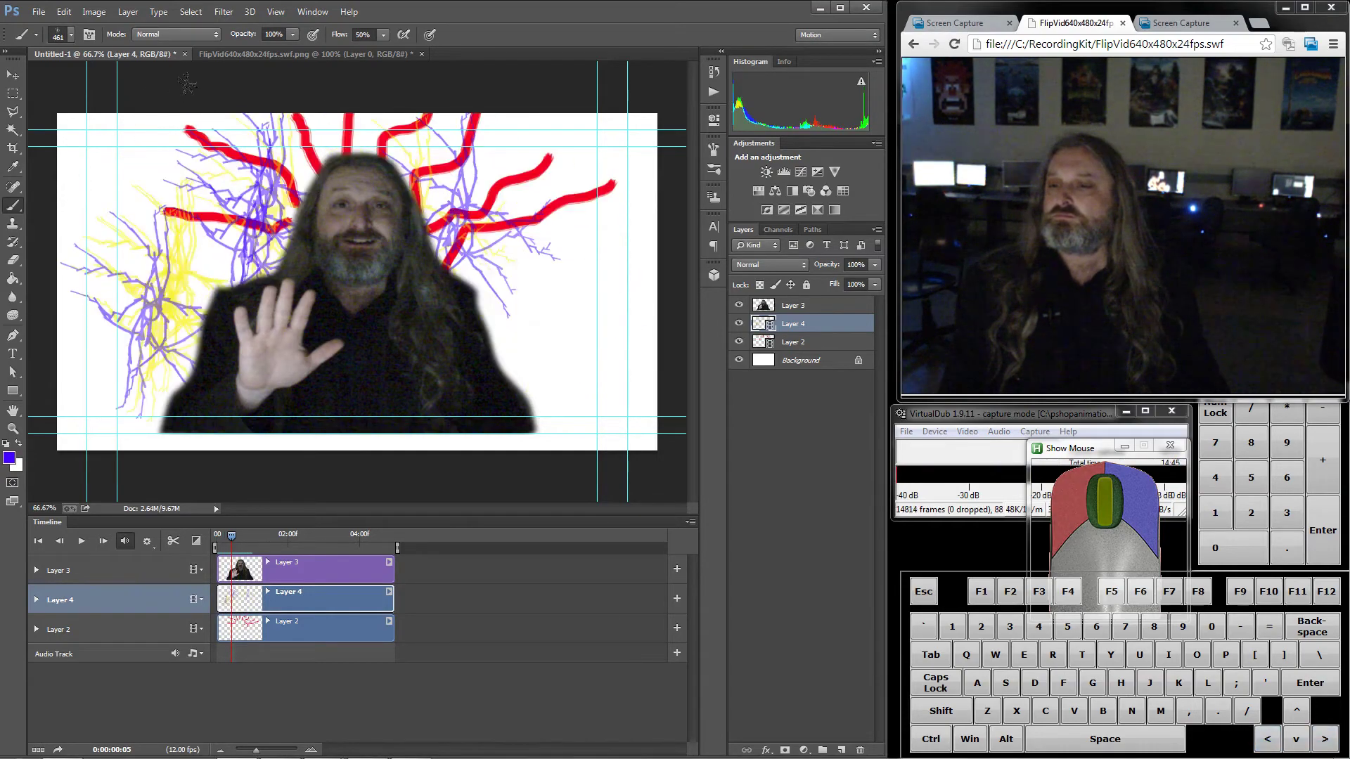
left_click(106, 375)
key("Right")
key("Right")
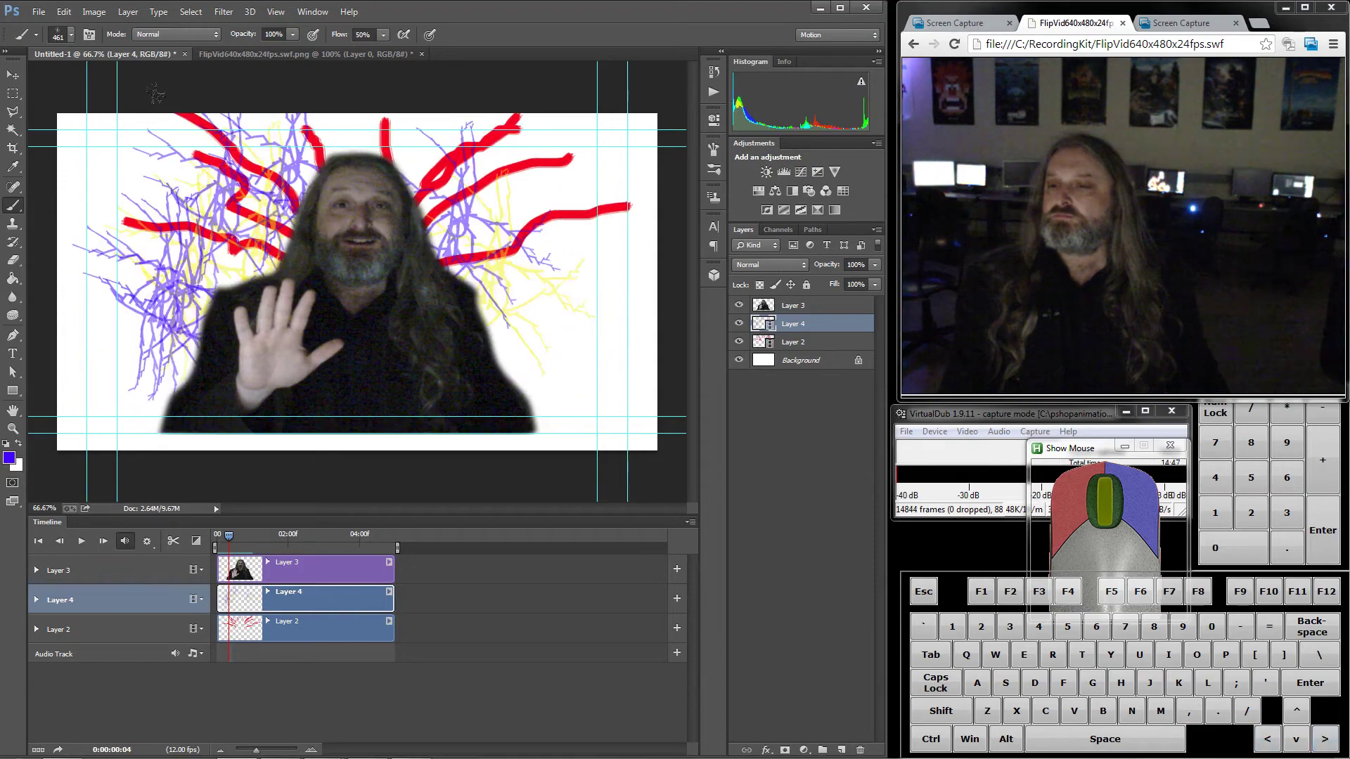
- Stamp blue lightning on Layer 4 right of the figure at 0:00:00:10, advancing frame by frame to 0:00:01:00
left_click(480, 191)
key("Right")
key("Right")
key("Right")
key("Right")
key("Right")
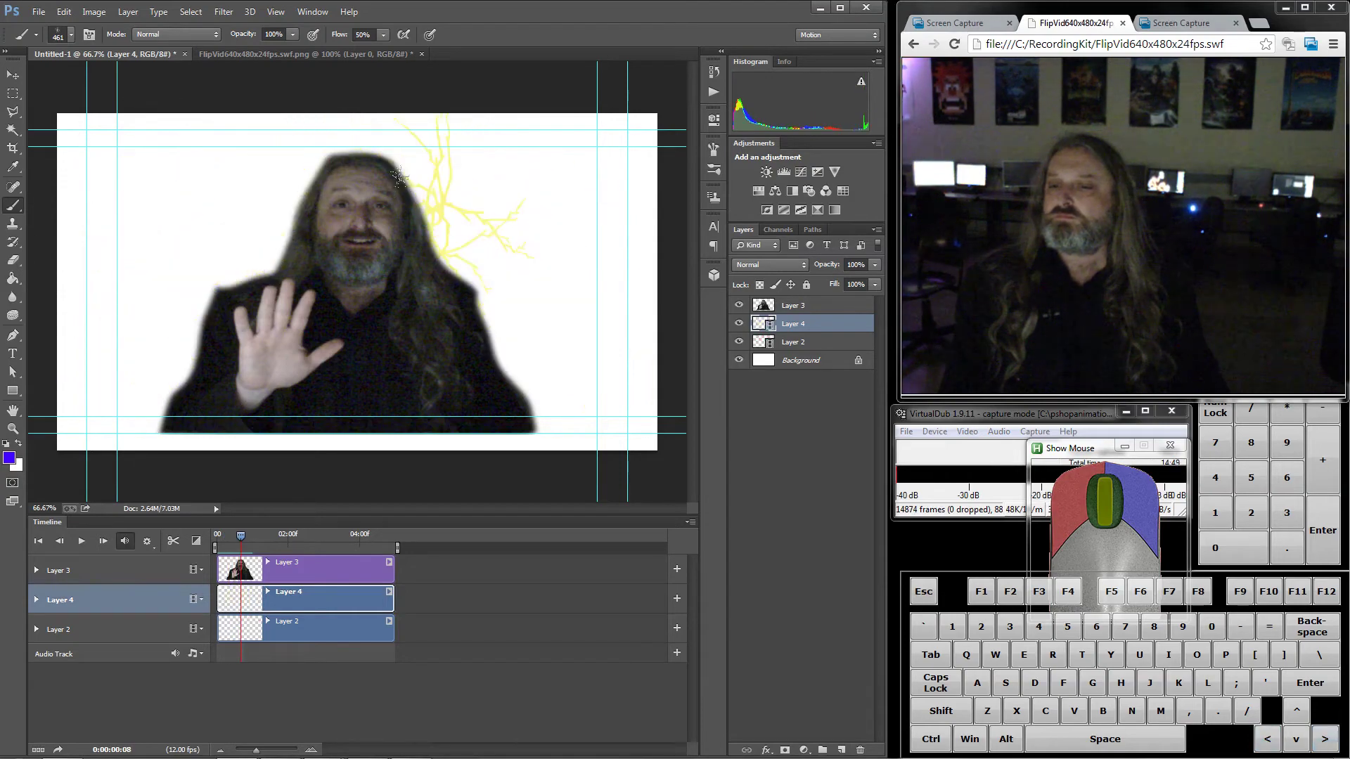
left_click(380, 106)
key("Right")
key("Right")
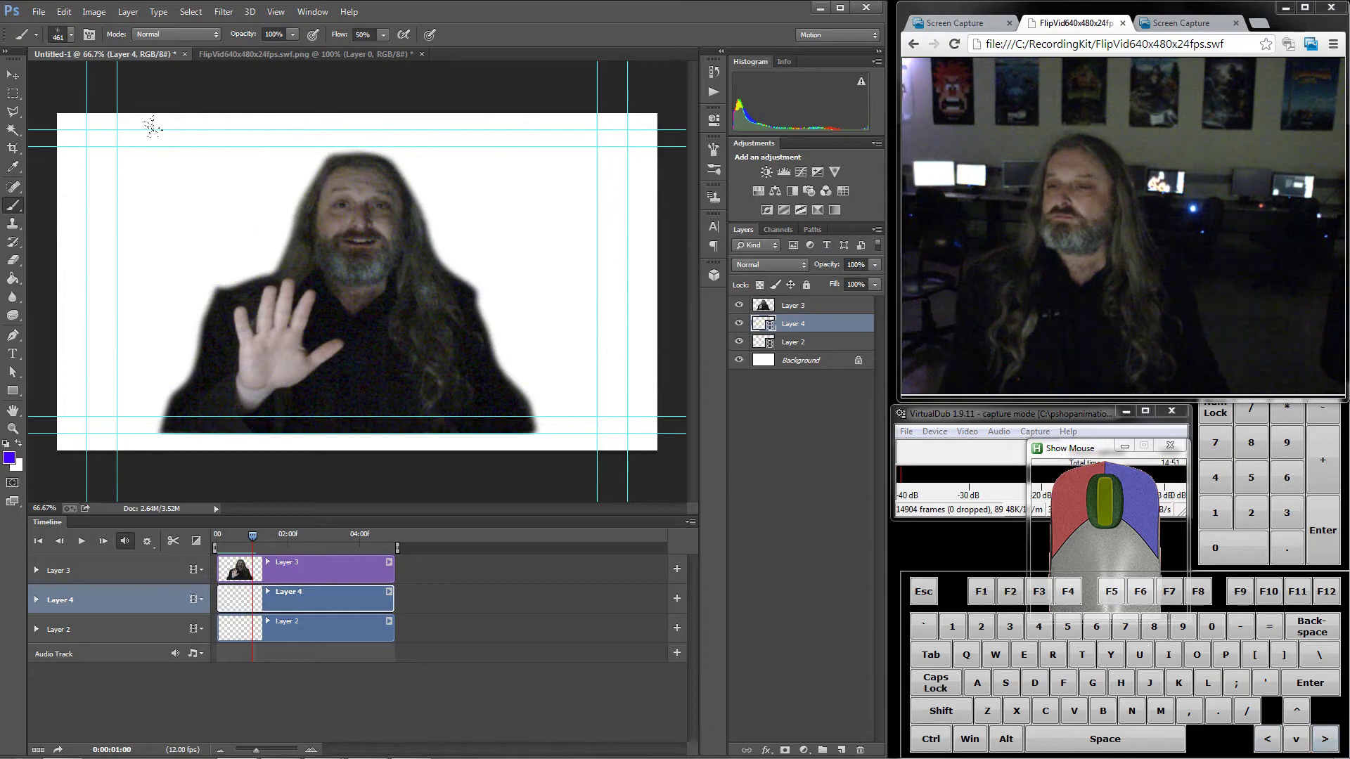
- Stamp blue lightning on Layer 4 left of the figure at 0:00:01:00 and advance frame by frame to 0:00:01:04
left_click(150, 125)
key("Right")
key("Right")
key("Right")
key("Right")
key("Right")
key("Right")
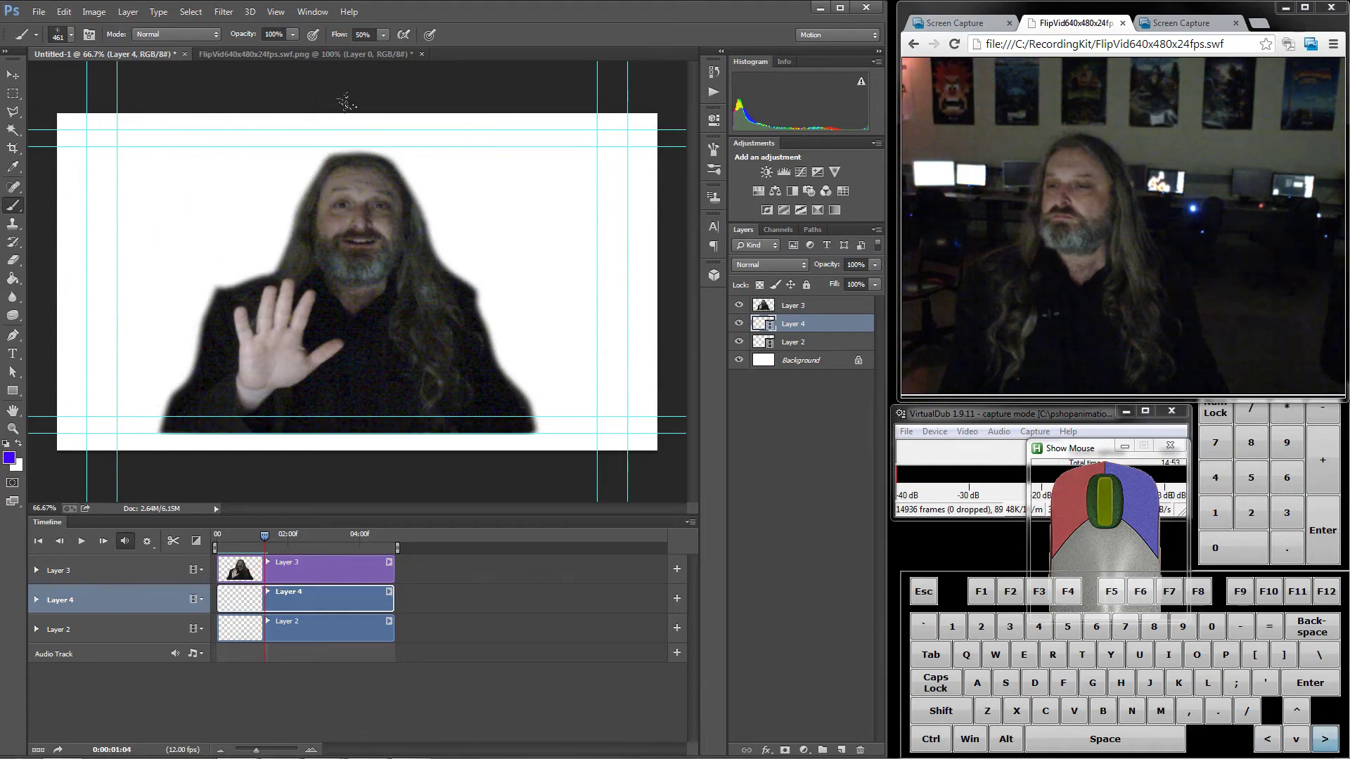
- Step back to the start, forward to 0:00:01:00 and back to 0:00:00:10 to examine the blue and yellow lightning frames
key("Left")
key("Left")
key("Left")
key("Left")
key("Left")
key("Left")
key("Left")
key("Left")
key("Left")
key("Left")
key("Left")
key("Left")
key("Left")
key("Left")
key("Left")
key("Left")
key("Left")
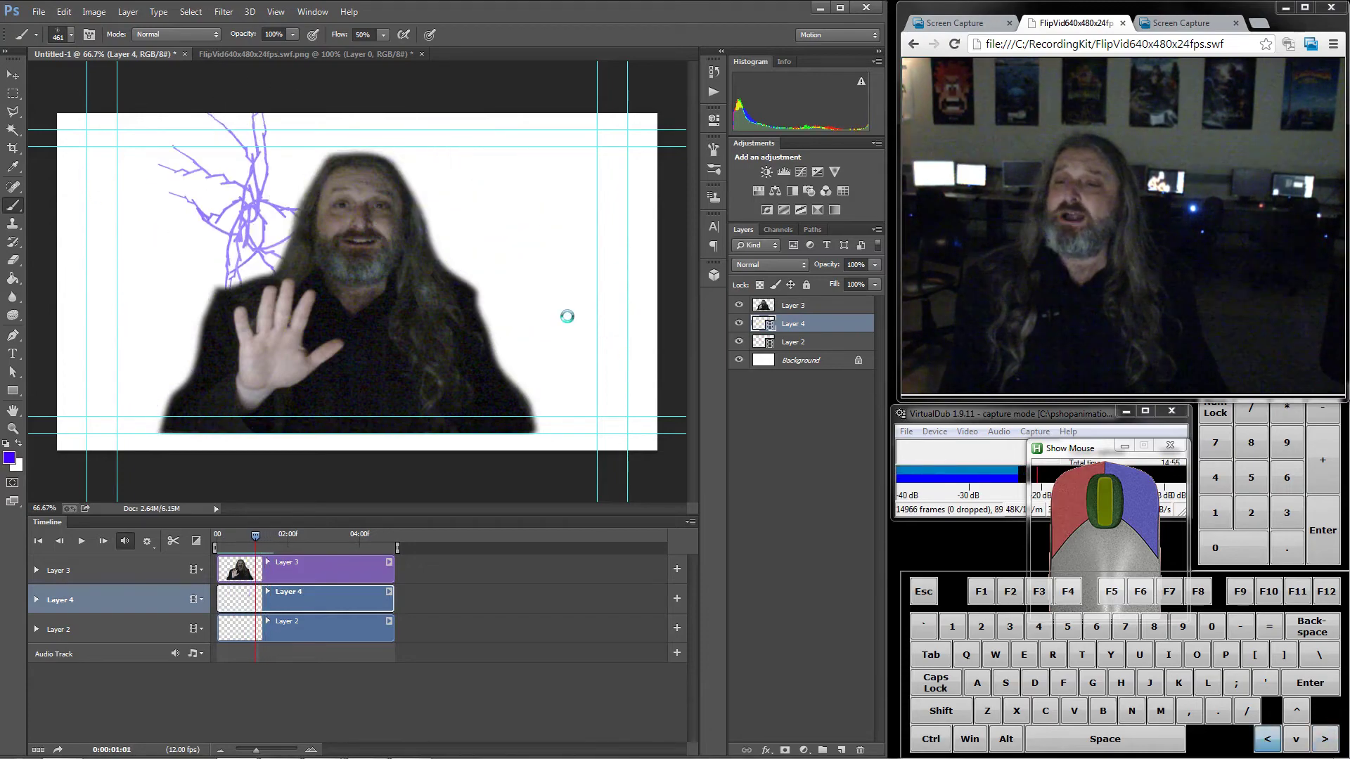
key("Right")
key("Right")
key("Right")
key("Right")
key("Right")
key("Right")
key("Right")
key("Right")
key("Right")
key("Right")
key("Right")
key("Right")
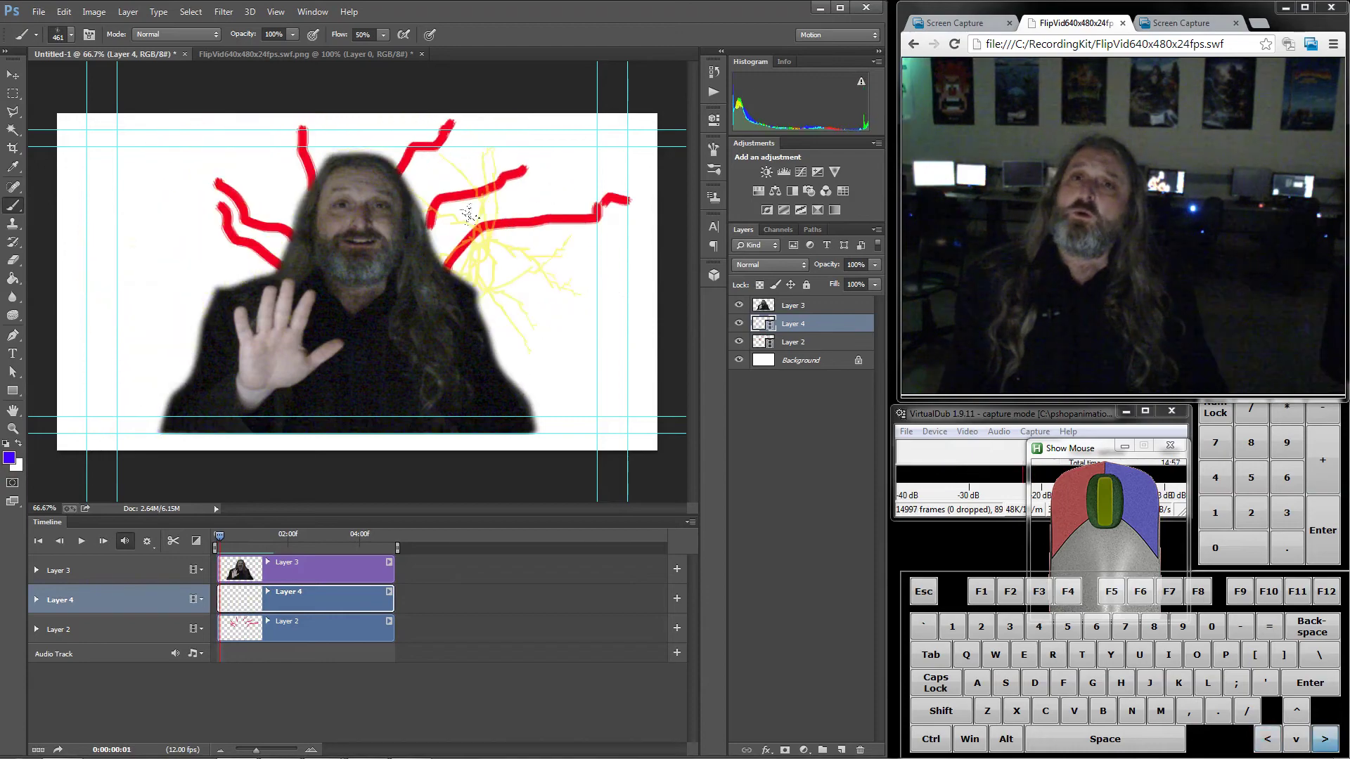
key("Left")
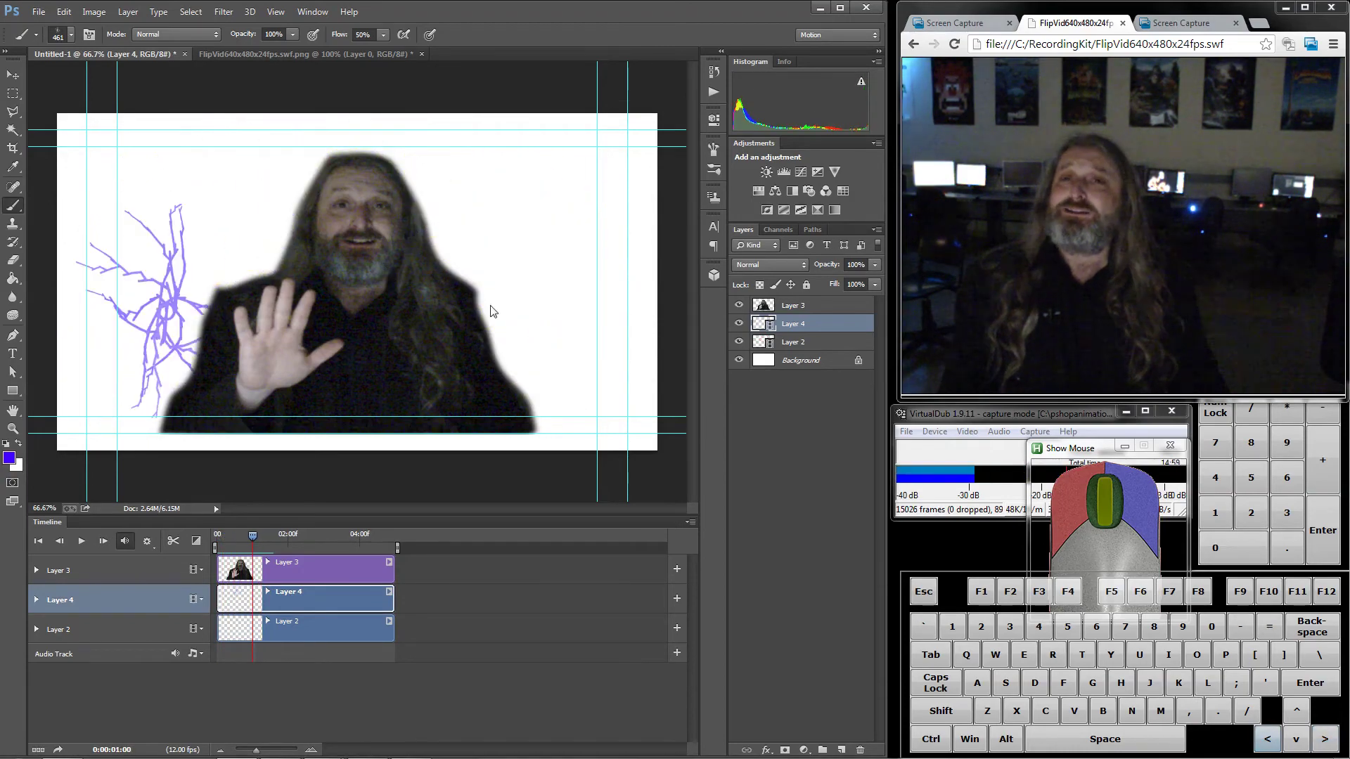
key("Right")
key("Left")
key("Left")
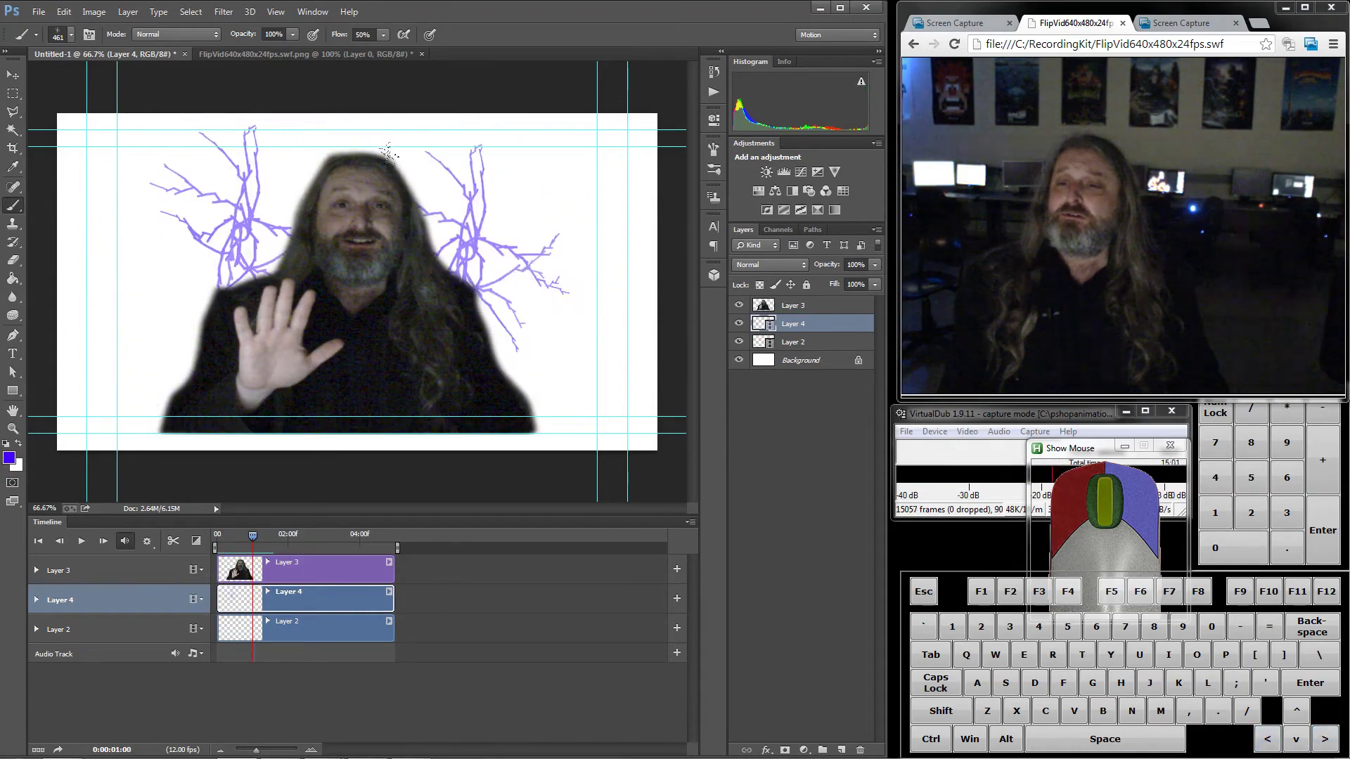
key("Left")
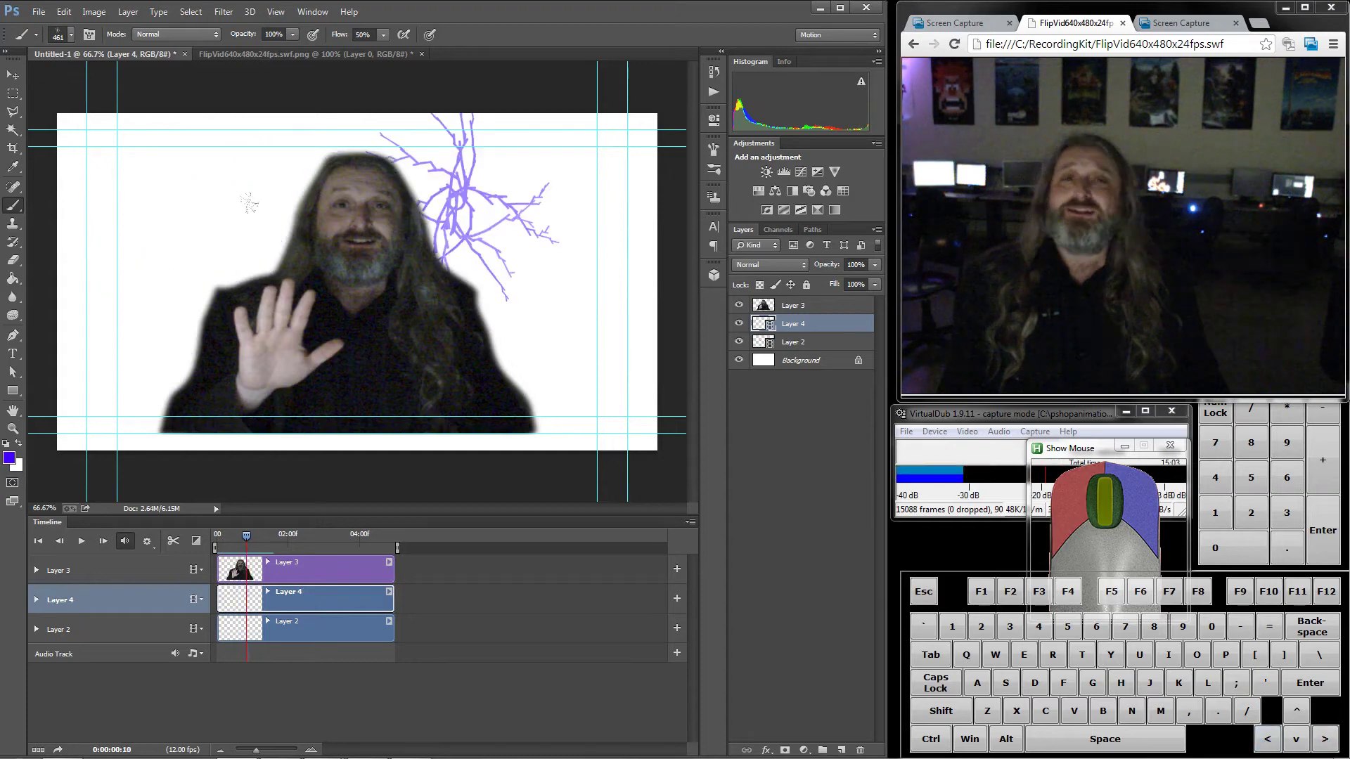
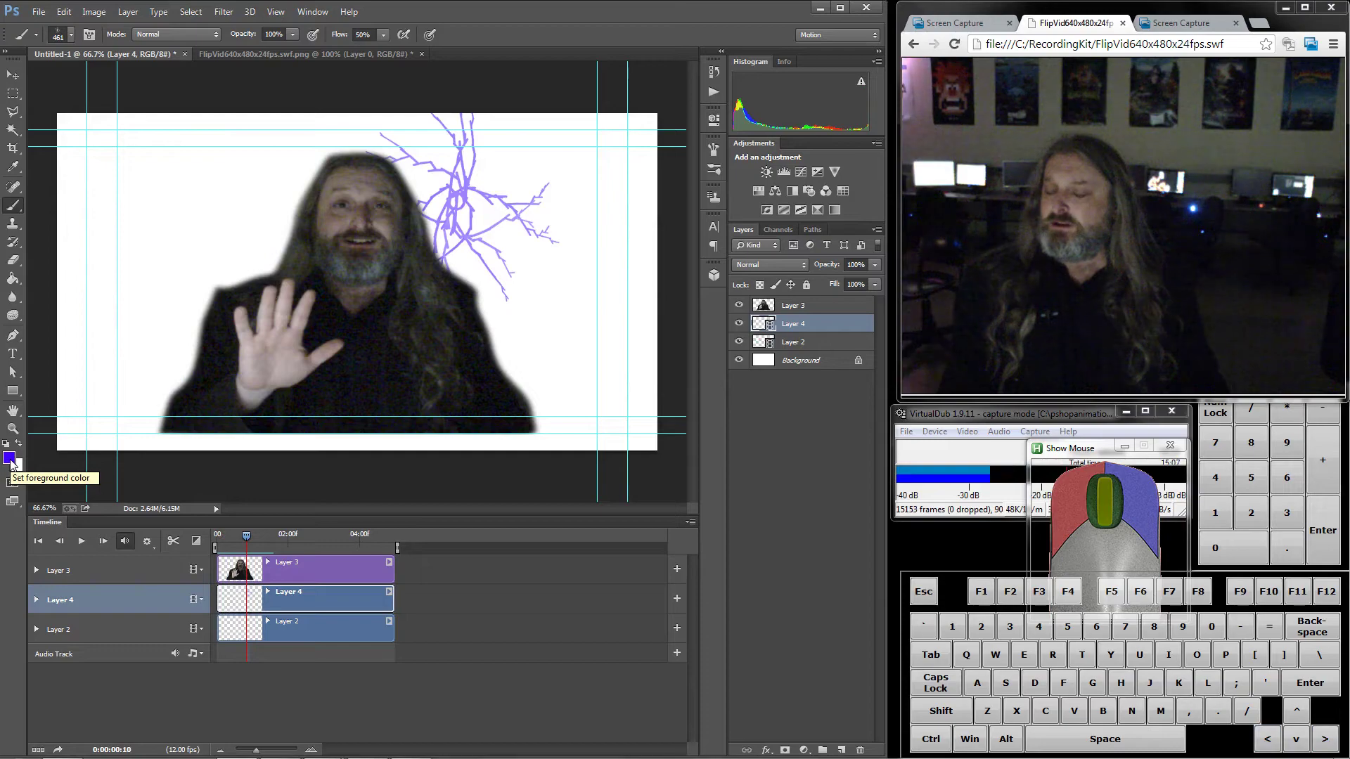
- Step forward to 0:00:01:10 and all the way back to the first frame to examine the complete flicker sequence
key("Right")
key("Right")
key("Right")
key("Right")
key("Right")
key("Right")
key("Right")
key("Right")
key("Right")
key("Right")
key("Right")
key("Right")
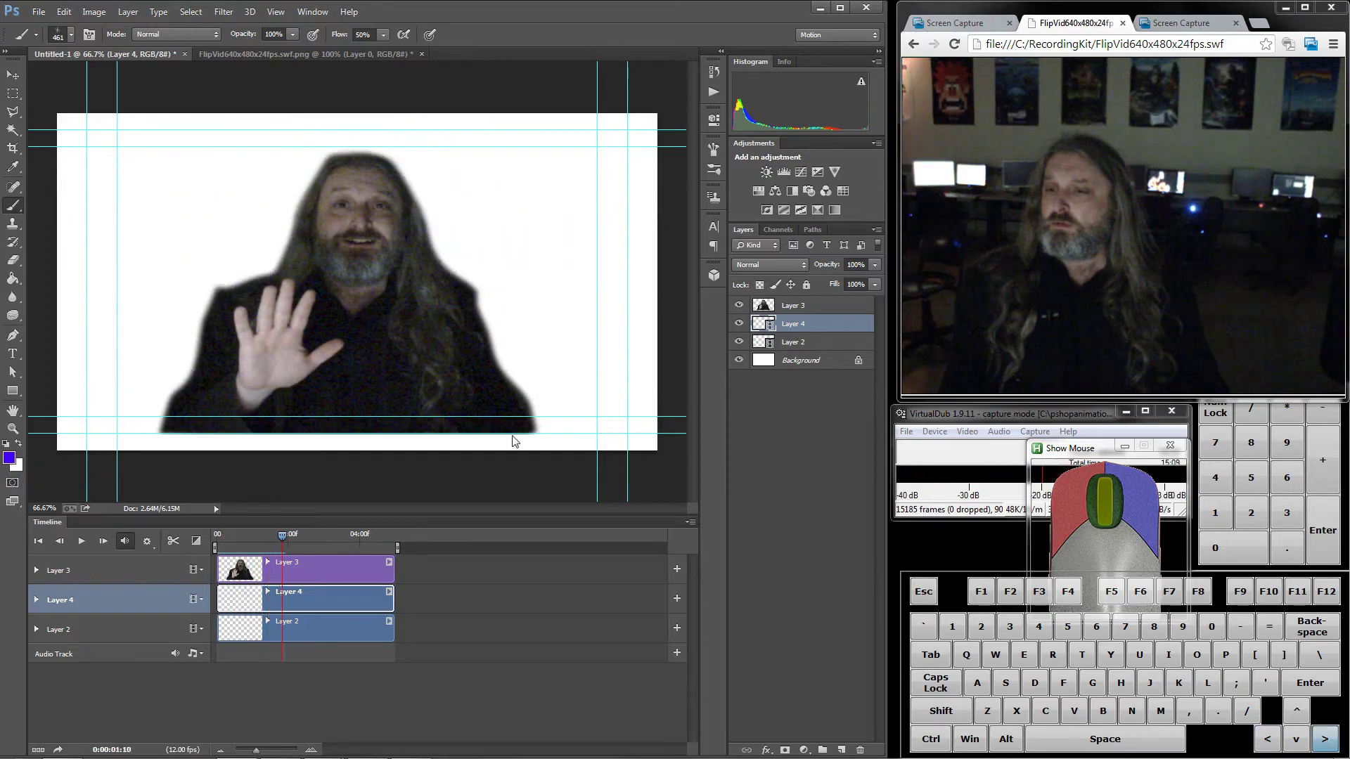
key("Left")
key("Left")
key("Left")
key("Left")
key("Left")
key("Left")
key("Left")
key("Left")
key("Left")
key("Left")
key("Left")
key("Left")
key("Left")
key("Left")
key("Left")
key("Left")
key("Left")
key("Left")
key("Left")
key("Left")
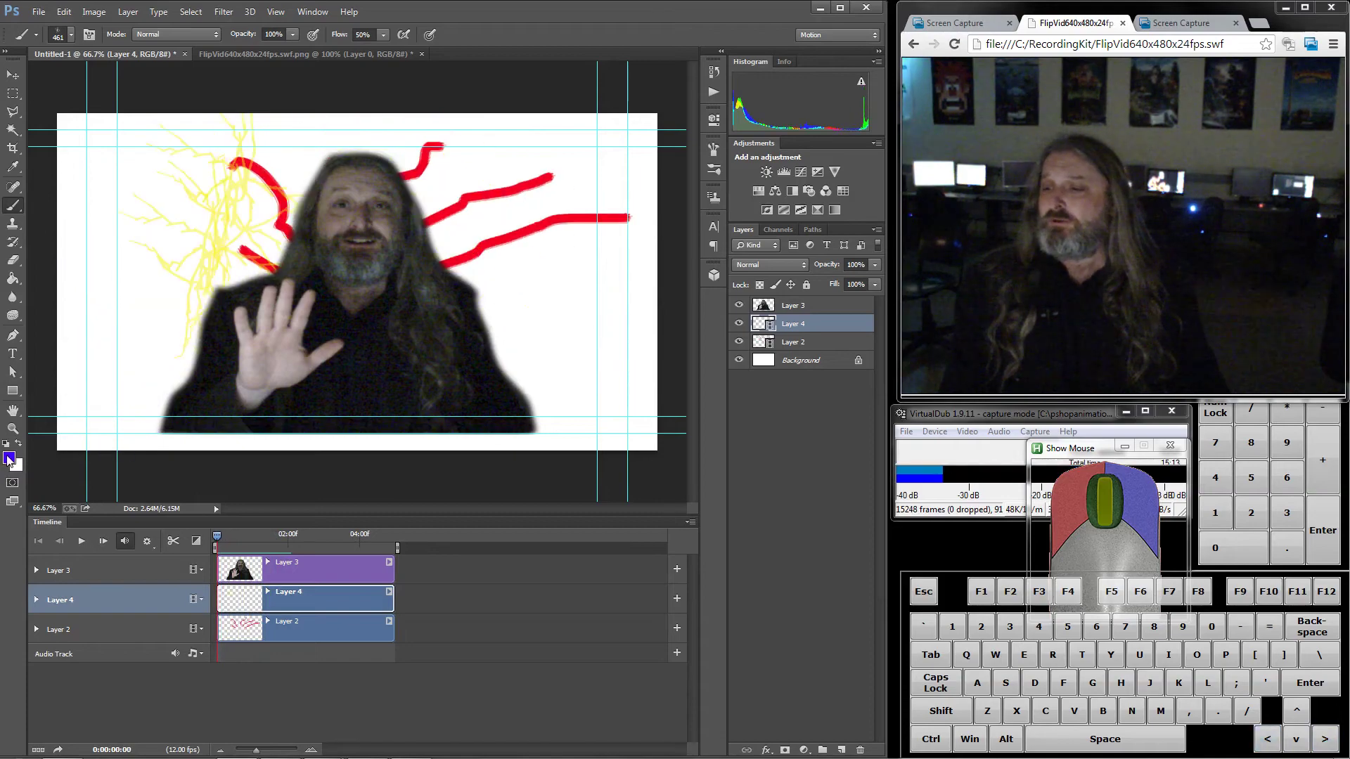
- Set the foreground colour to yellow and stamp more lightning around the figure on Layer 4, advancing frame by frame to 0:00:00:08
left_click(9, 458)
left_click(531, 456)
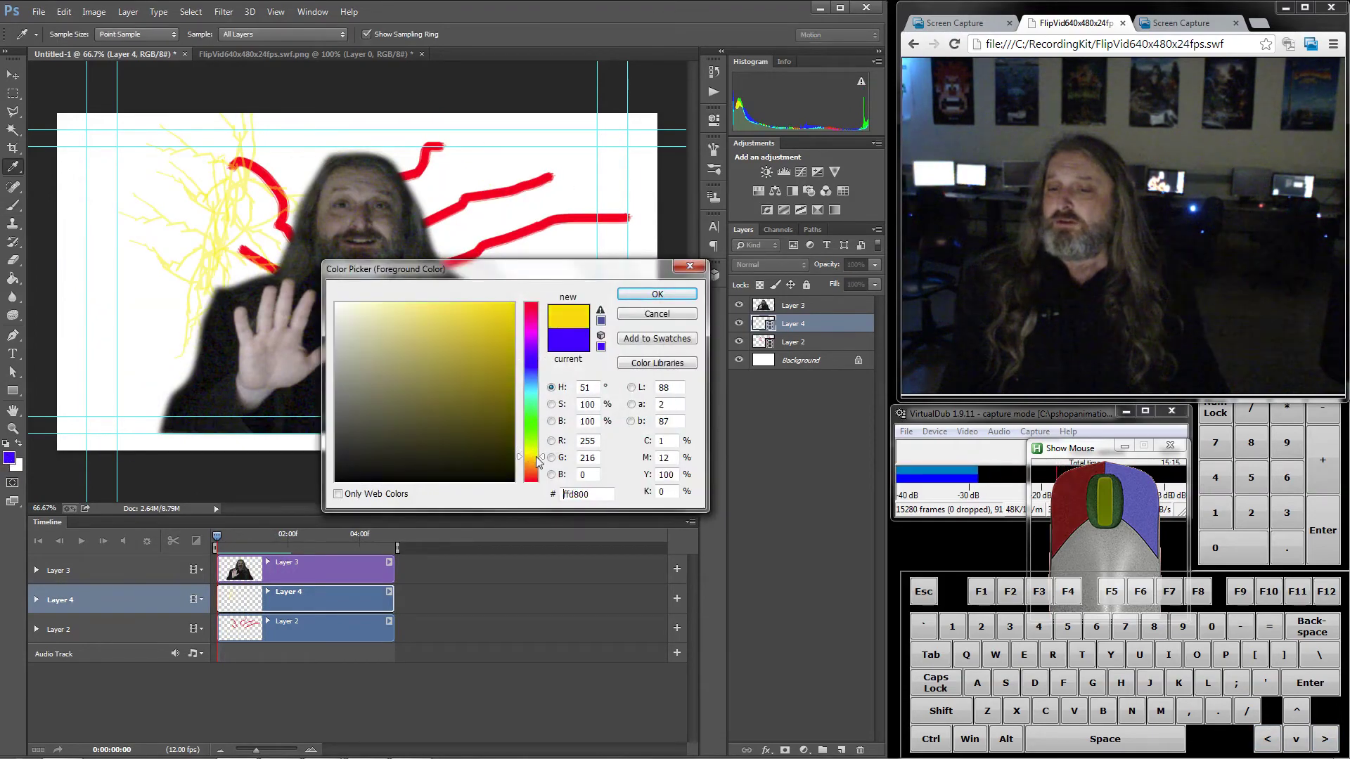
key("Return")
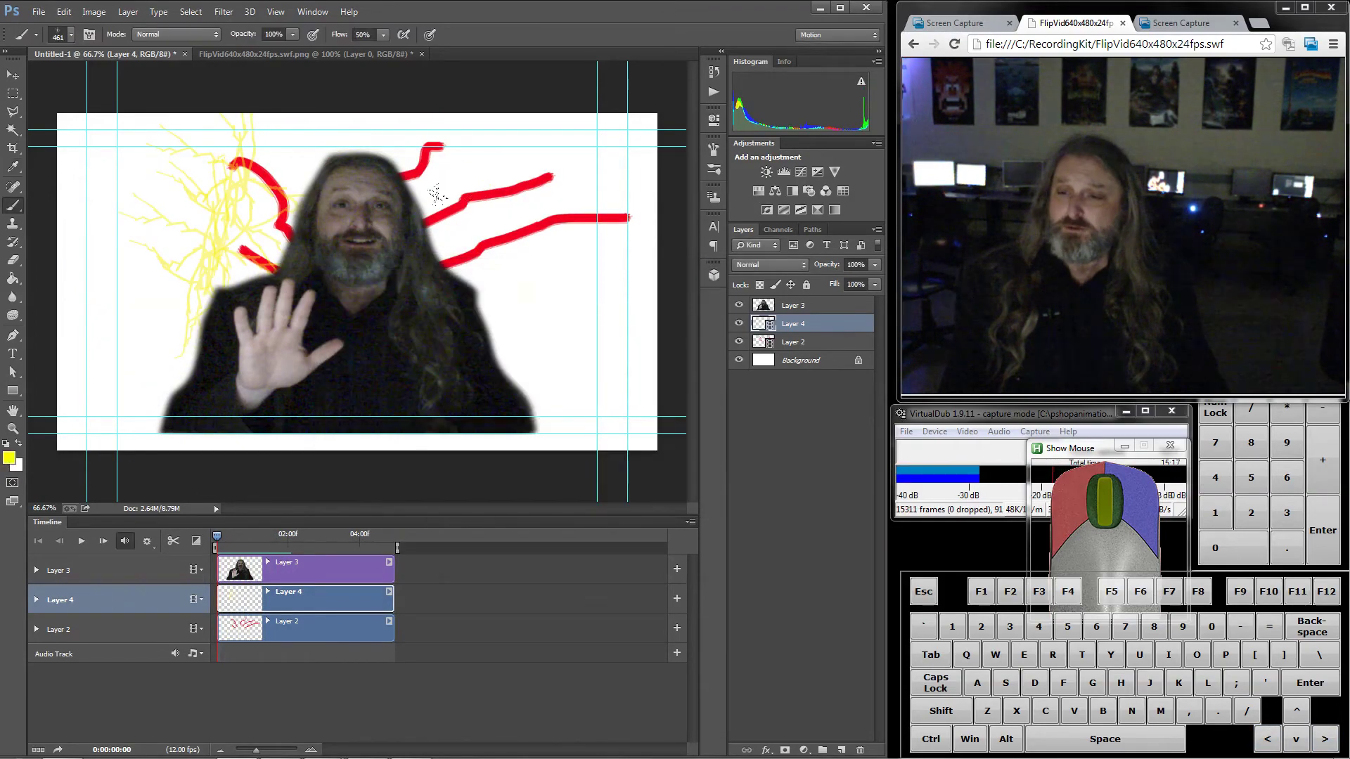
key("Right")
key("Right")
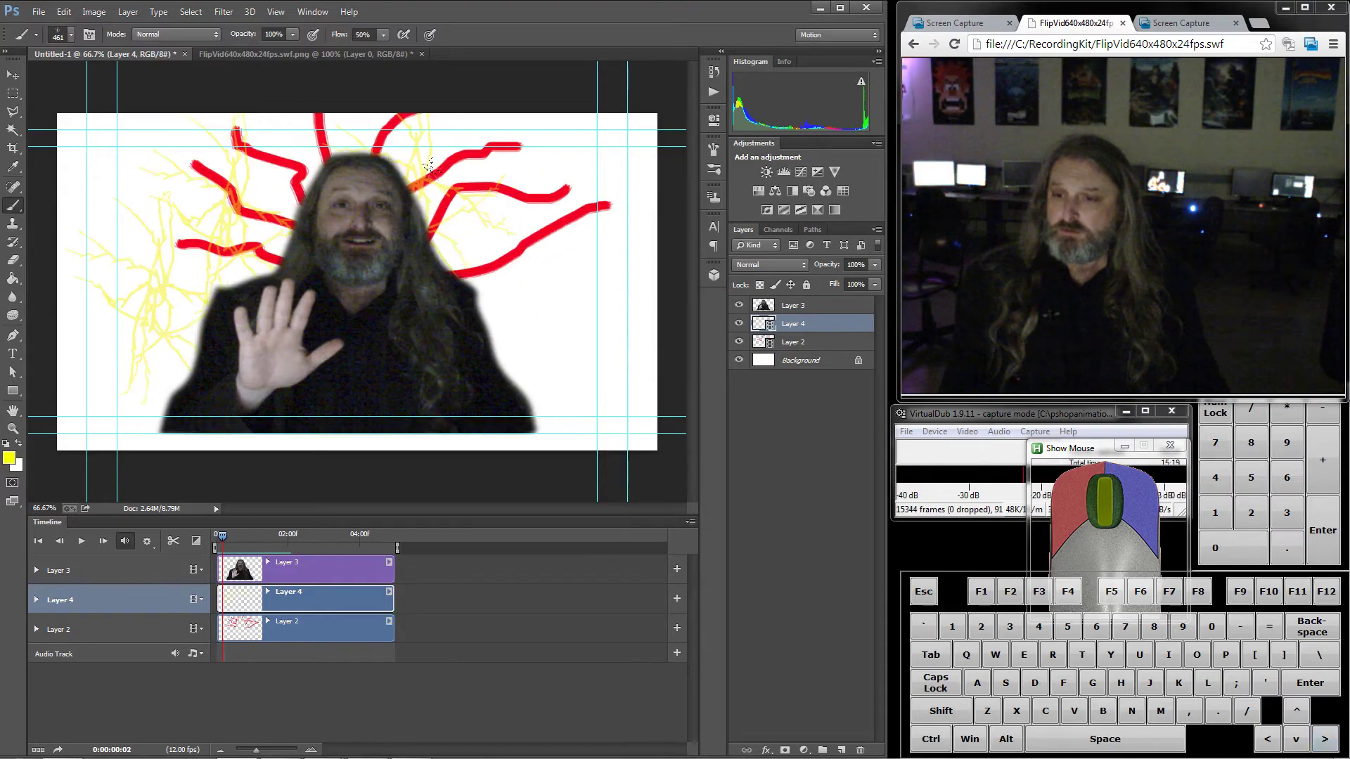
key("Right")
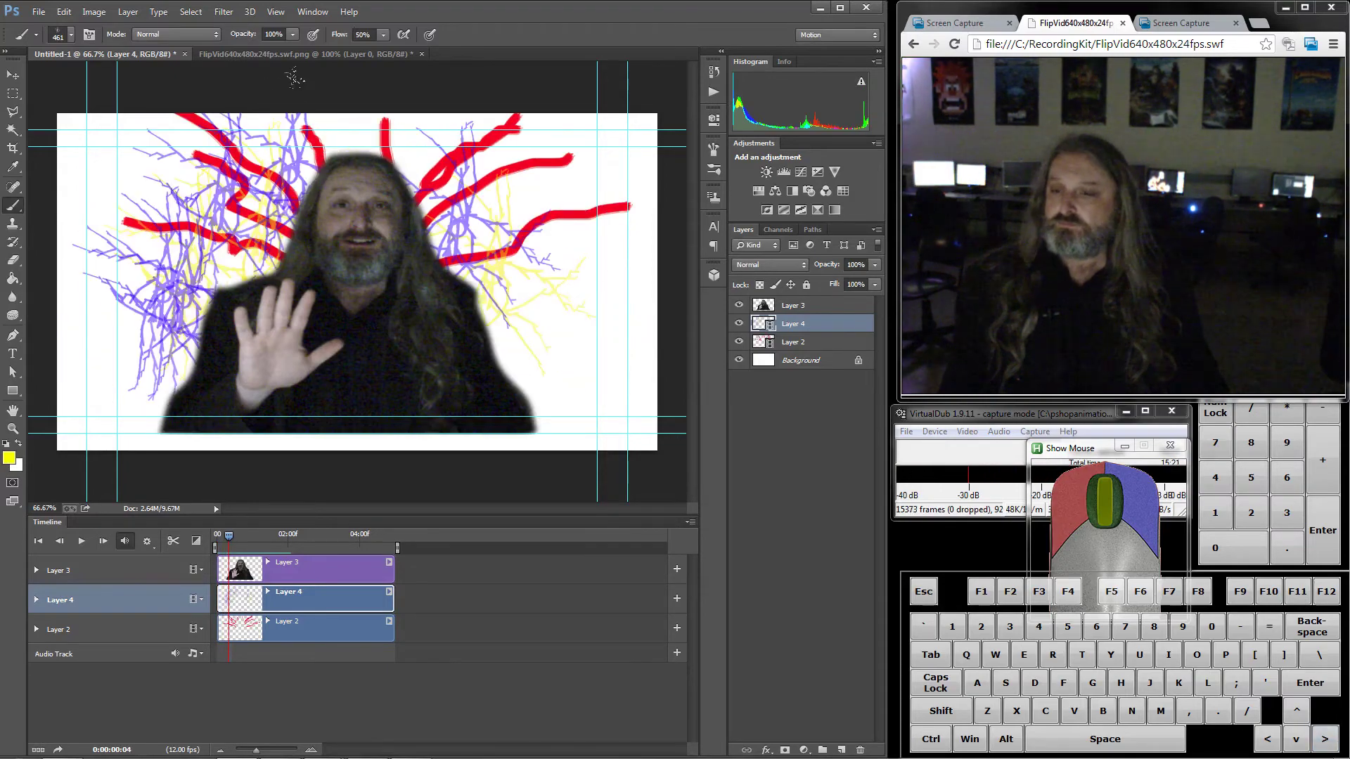
key("Right")
key("Right")
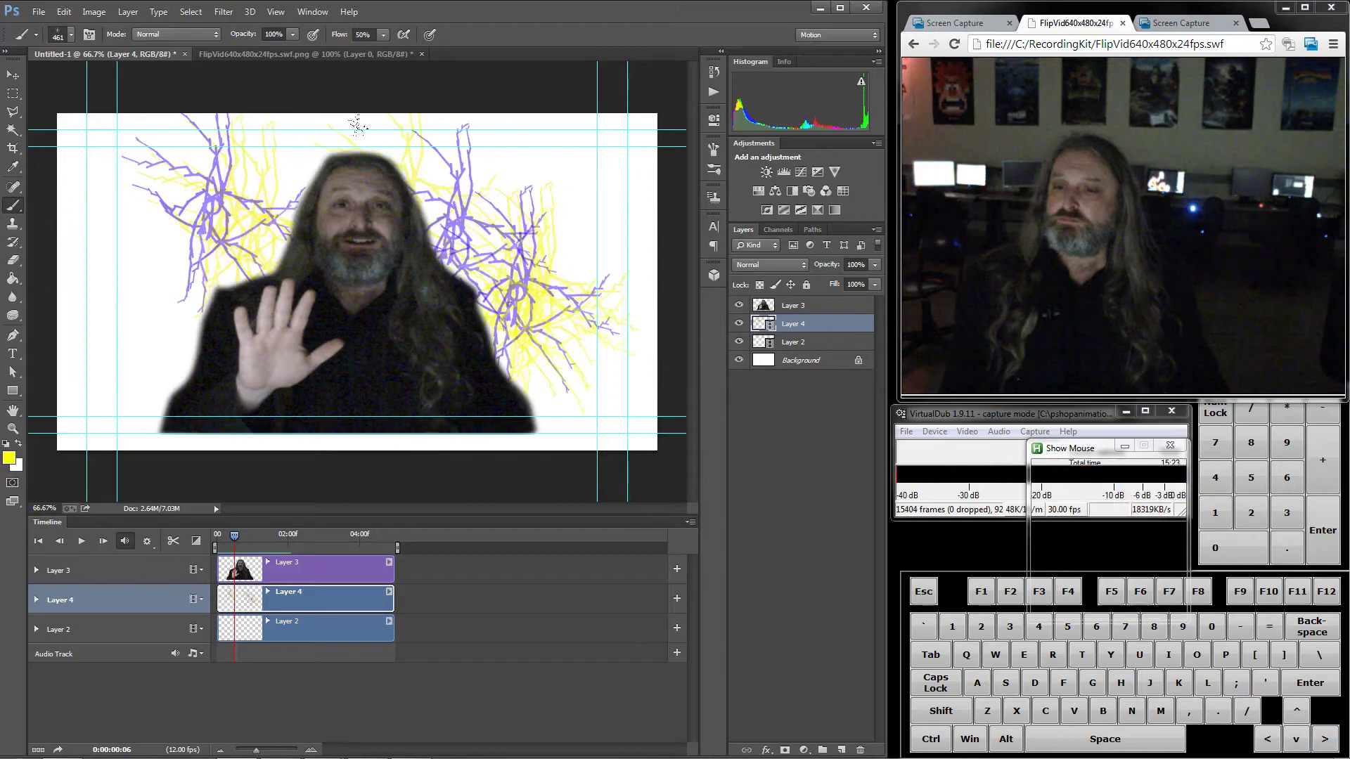
key("Right")
key("Right")
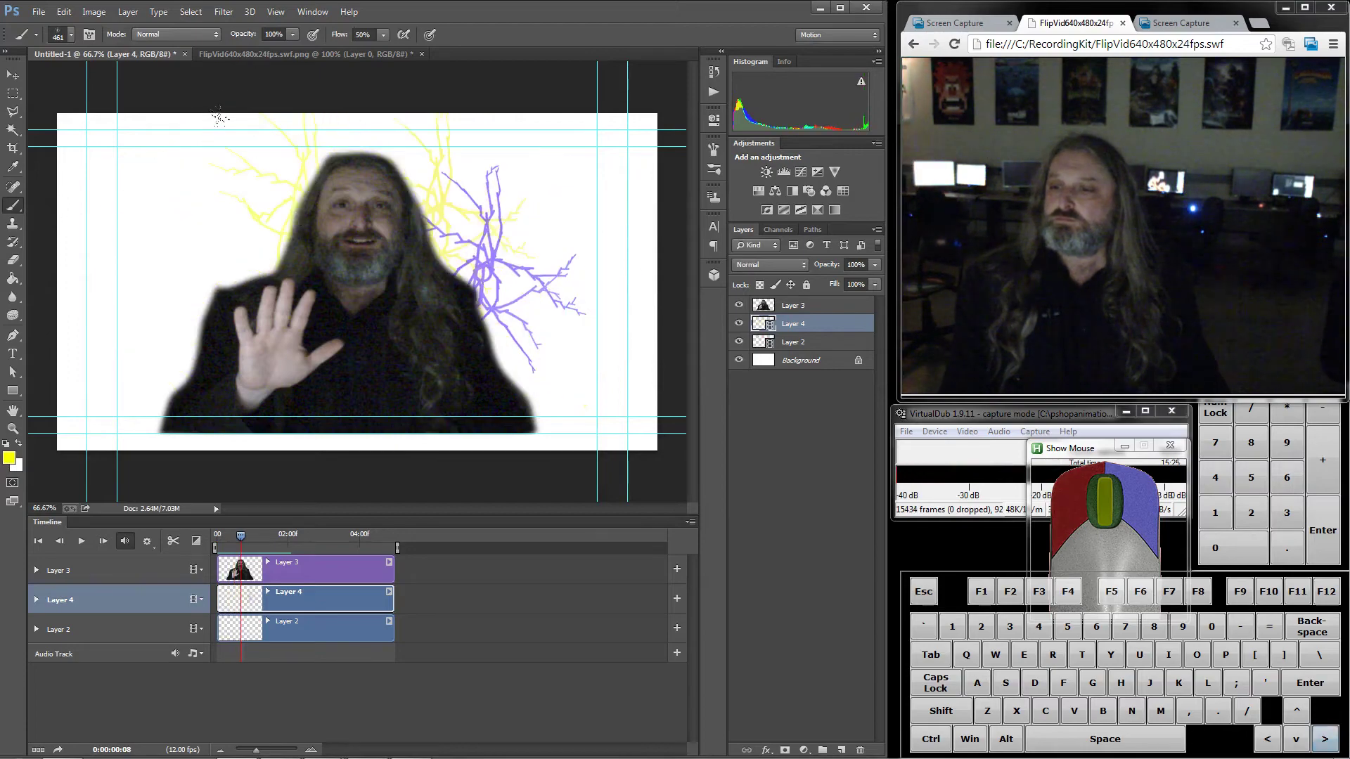
key("Right")
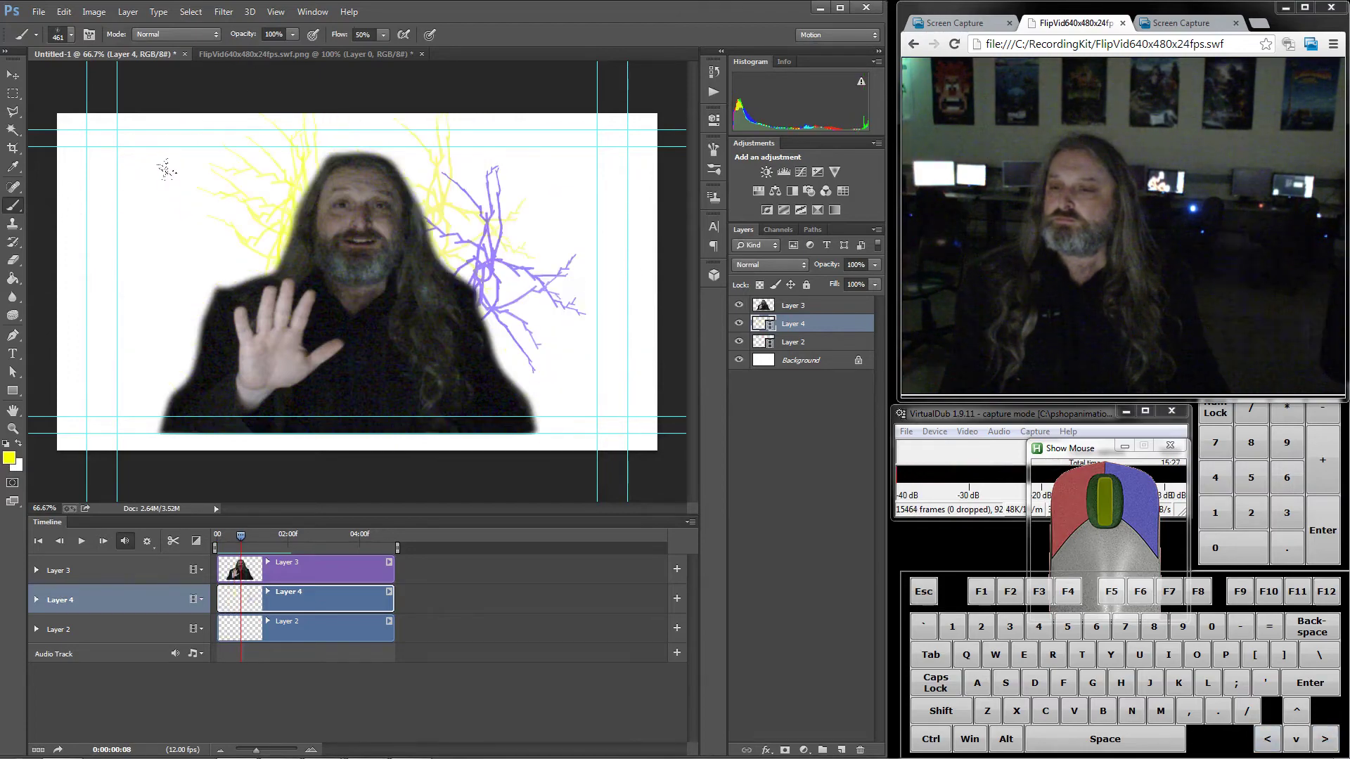
- Stamp further yellow lightning on Layer 4 while stepping back frame by frame from 0:00:00:08 to 0:00:00:04
key("Left")
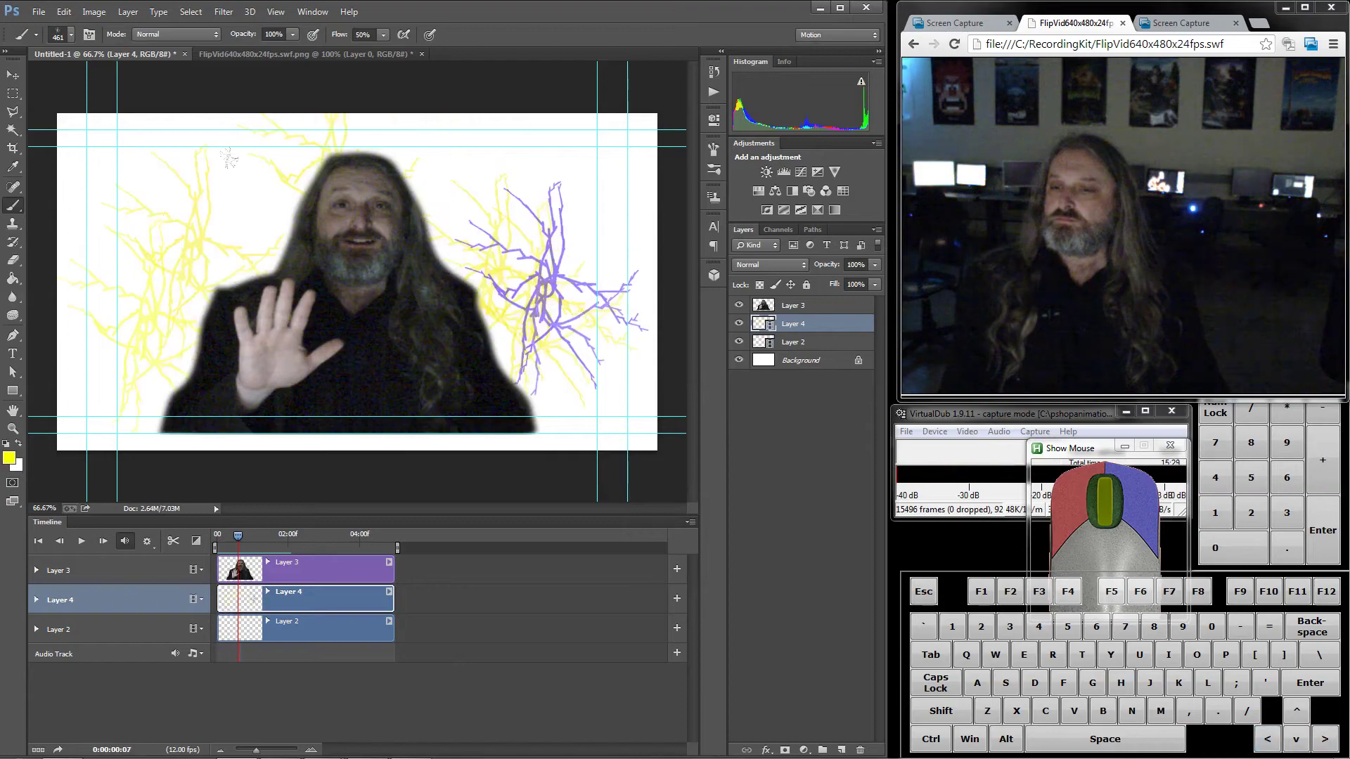
key("Left")
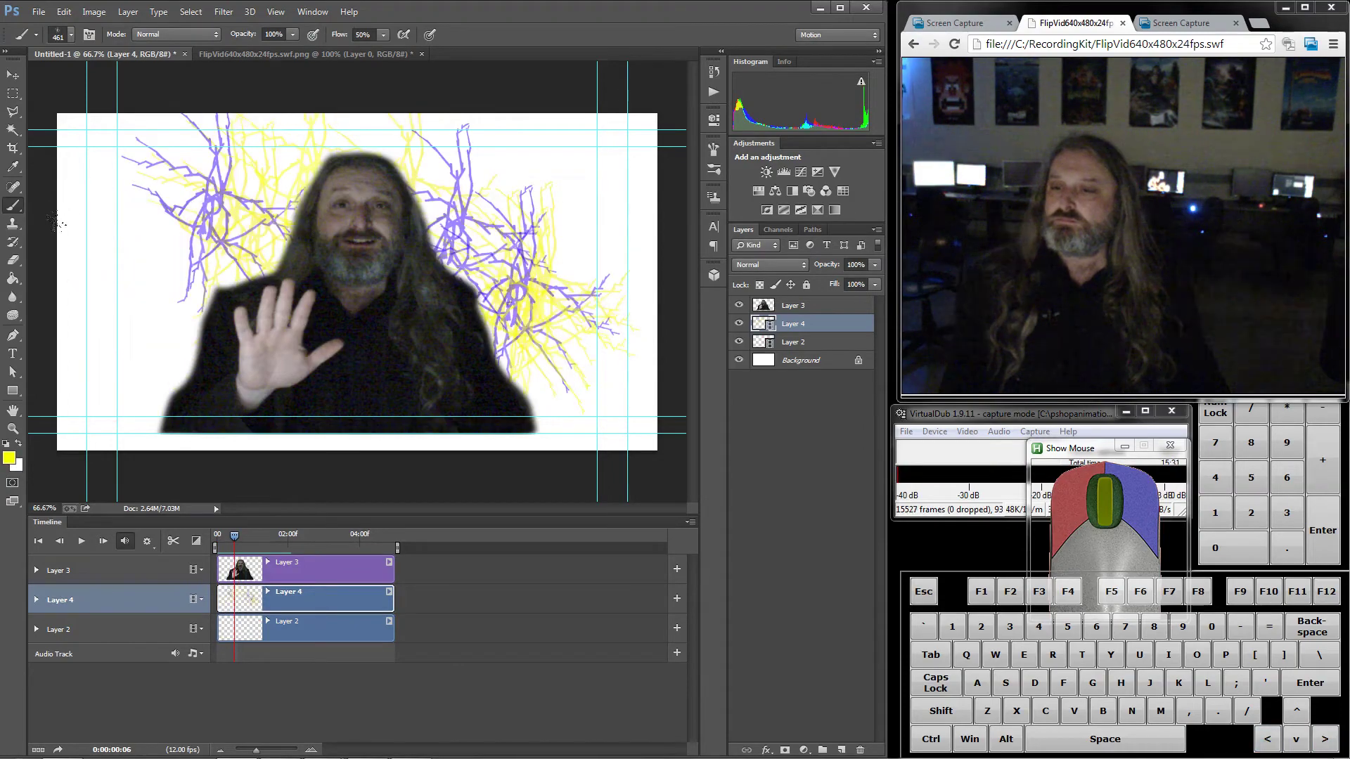
key("Left")
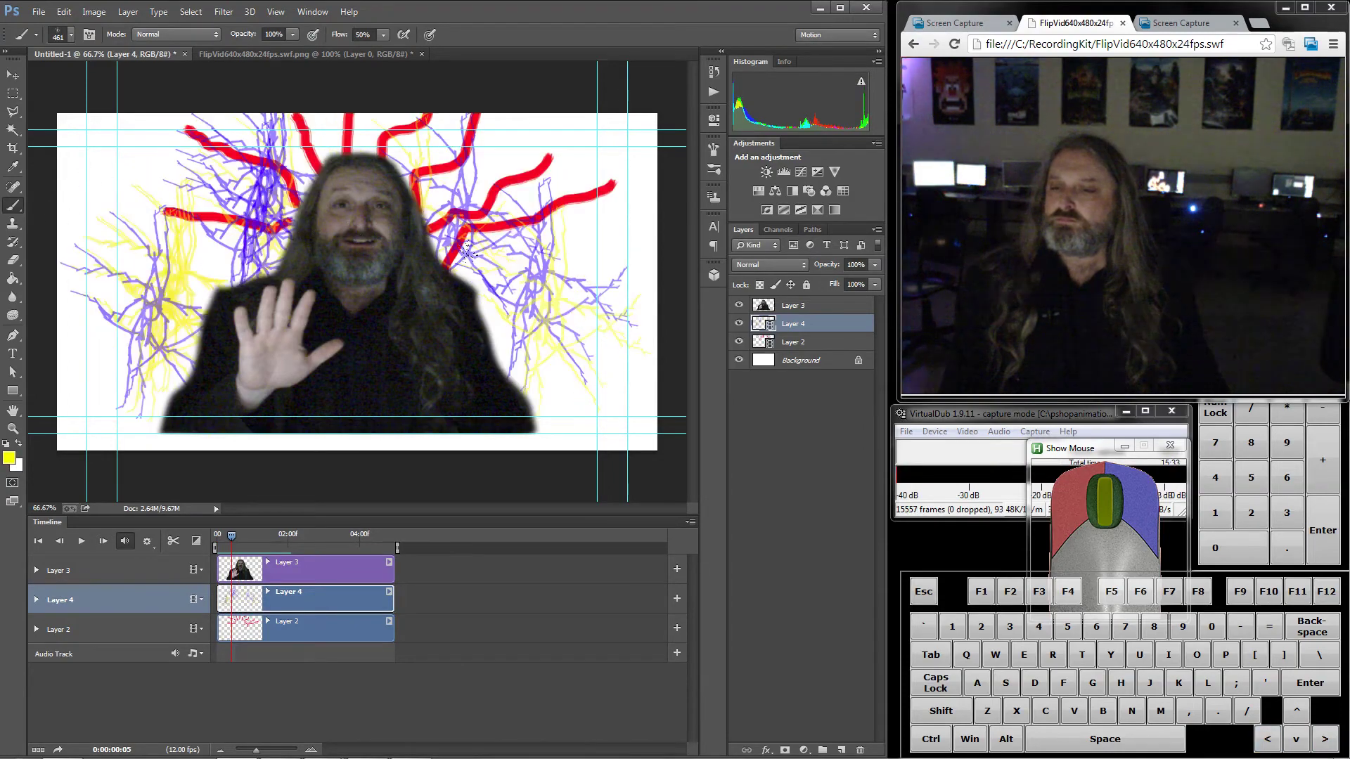
key("Left")
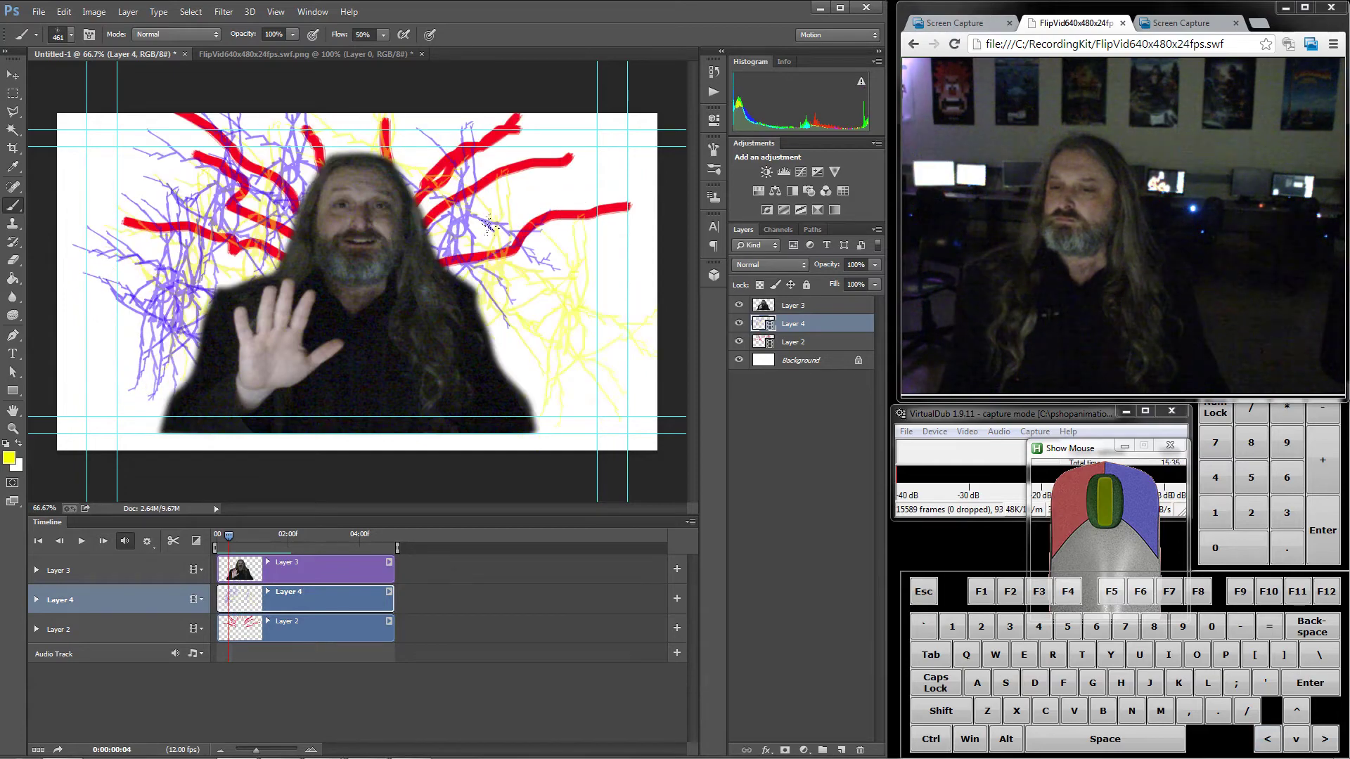
- Step forward to 0:00:01:01, back to the first frame and forward to 0:00:01:09 to examine the rays and lightning
key("Right")
key("Right")
key("Right")
key("Right")
key("Right")
key("Right")
key("Right")
key("Right")
key("Right")
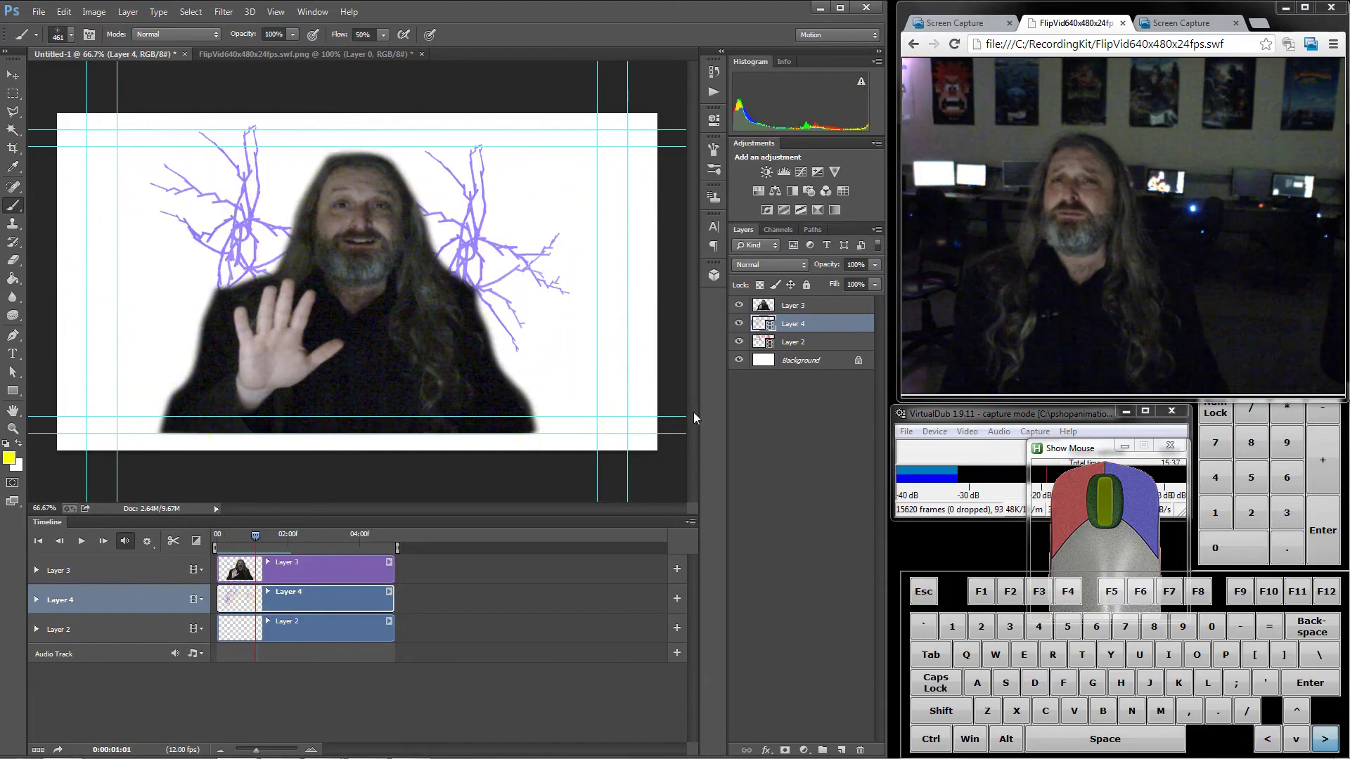
key("Left")
key("Left")
key("Left")
key("Left")
key("Left")
key("Left")
key("Left")
key("Left")
key("Left")
key("Left")
key("Left")
key("Left")
key("Left")
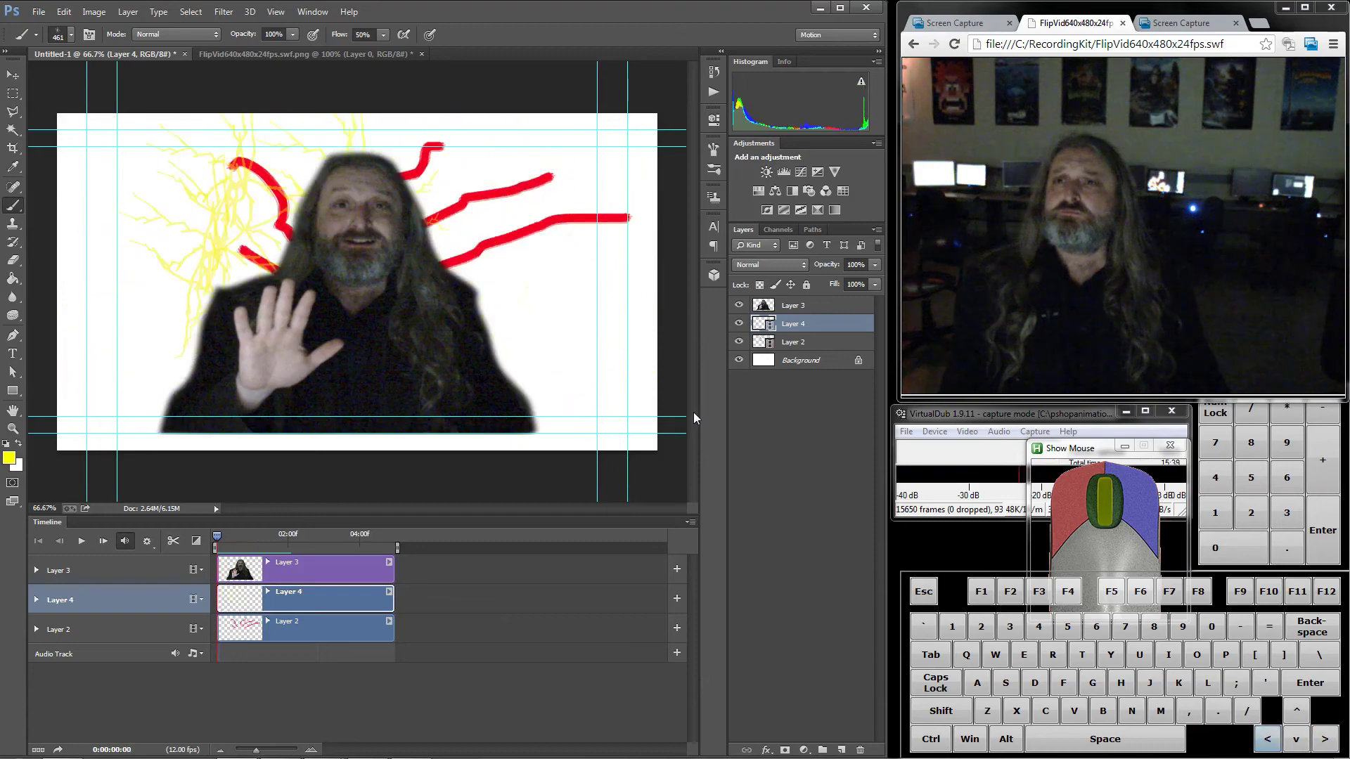
key("Right")
key("Right")
key("Right")
key("Right")
key("Right")
key("Right")
key("Right")
key("Right")
key("Right")
key("Right")
key("Right")
key("Right")
key("Right")
key("Right")
key("Right")
key("Right")
key("Right")
key("Right")
key("Right")
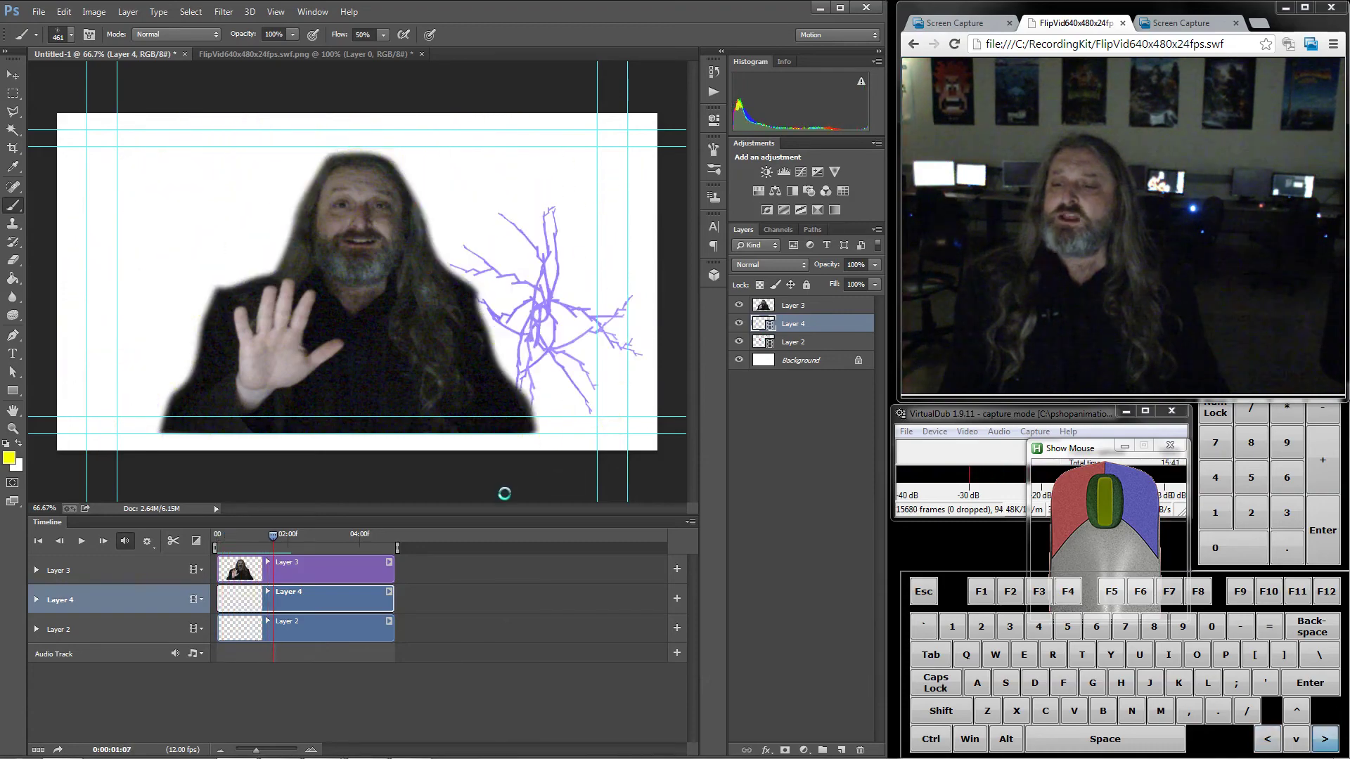
key("Right")
key("Right")
- Shorten the timeline's work area to about 0:00:01:06 and trim the Layer 3, Layer 4 and Layer 2 clips to about two seconds
left_click_drag(398, 548, 374, 547)
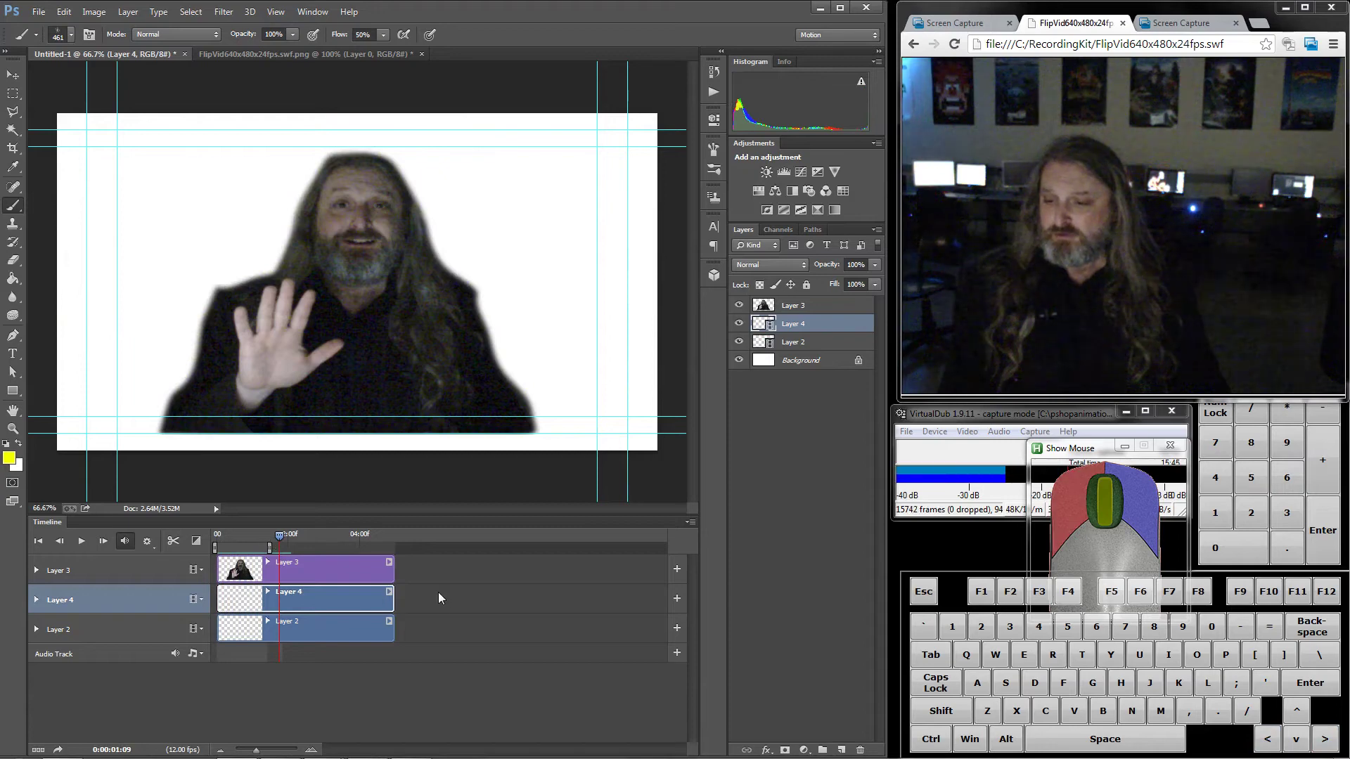
left_click_drag(393, 569, 286, 568)
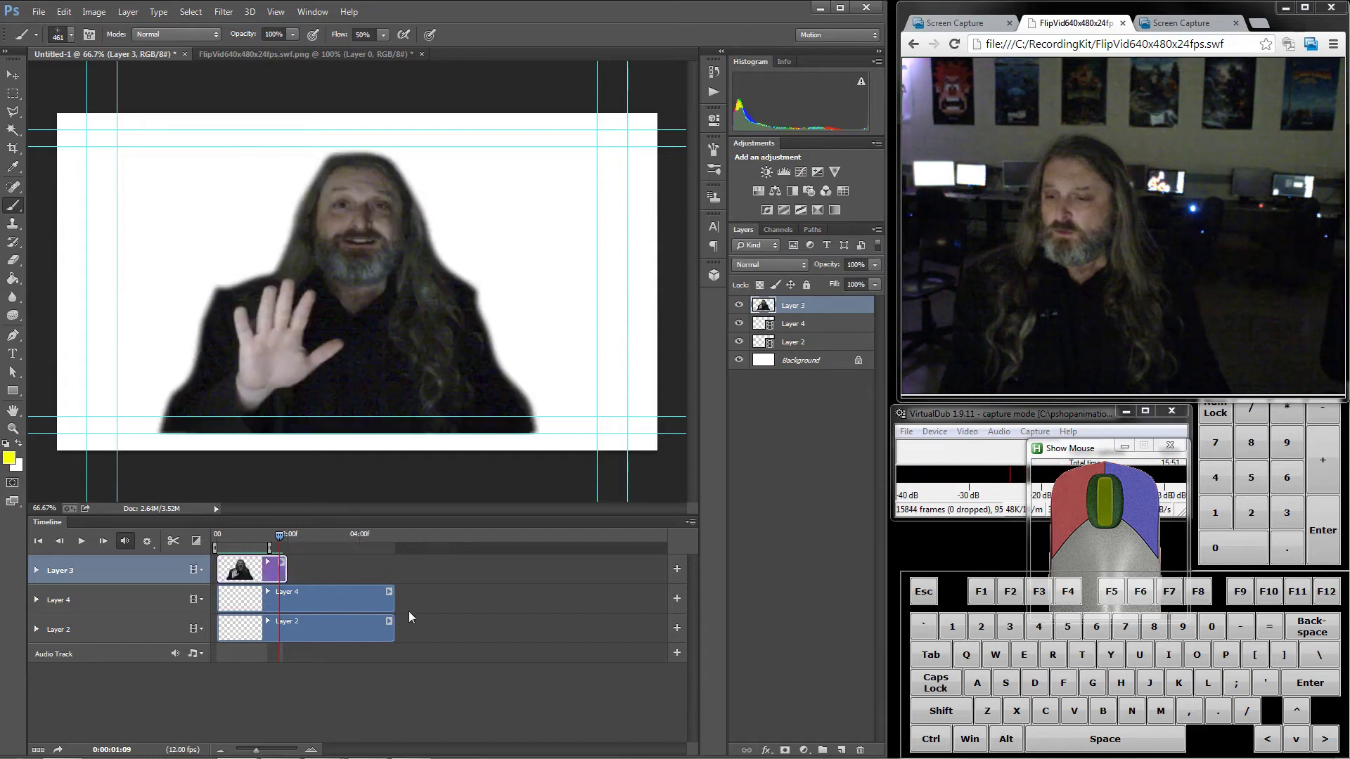
left_click_drag(393, 599, 286, 599)
left_click_drag(393, 629, 287, 629)
- Play the shortened animation several times to check the flickering lightning and rays, stopping playback after each run
left_click(81, 542)
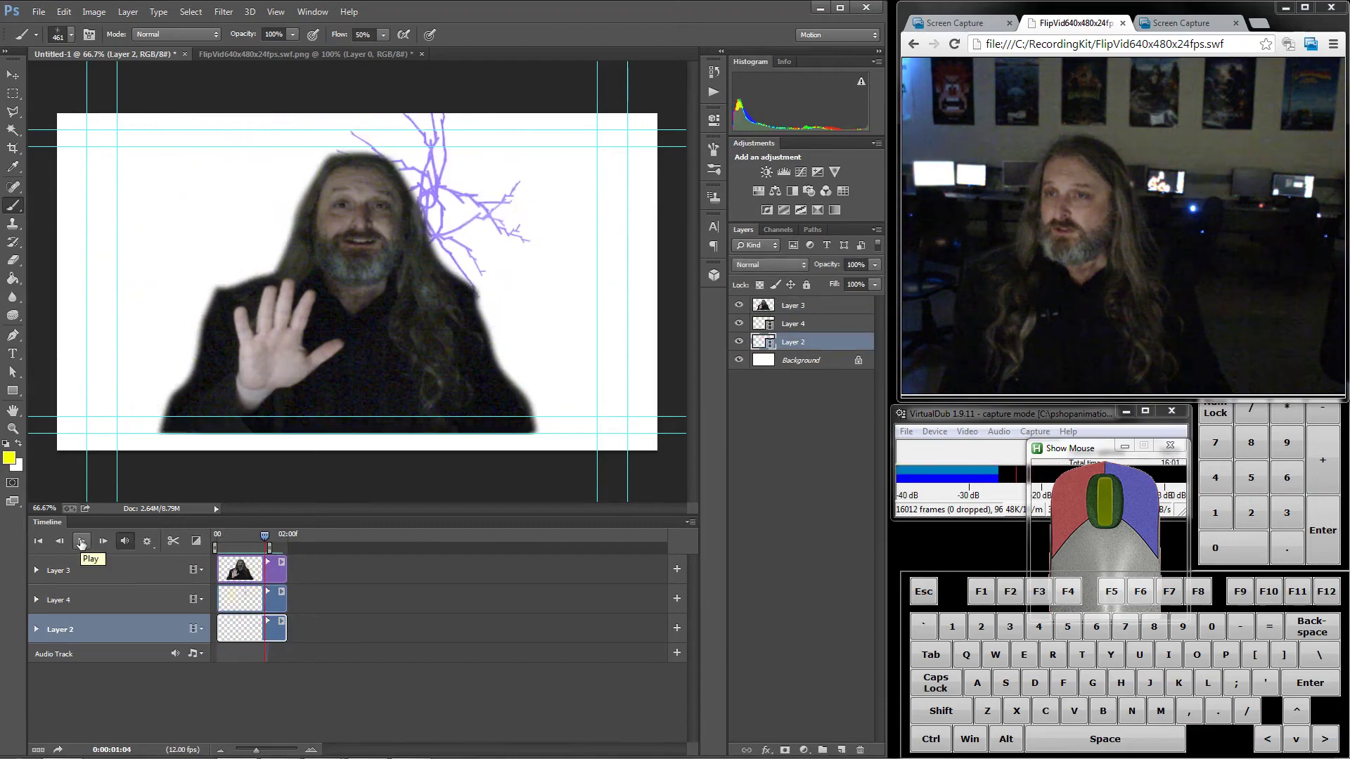
left_click(81, 542)
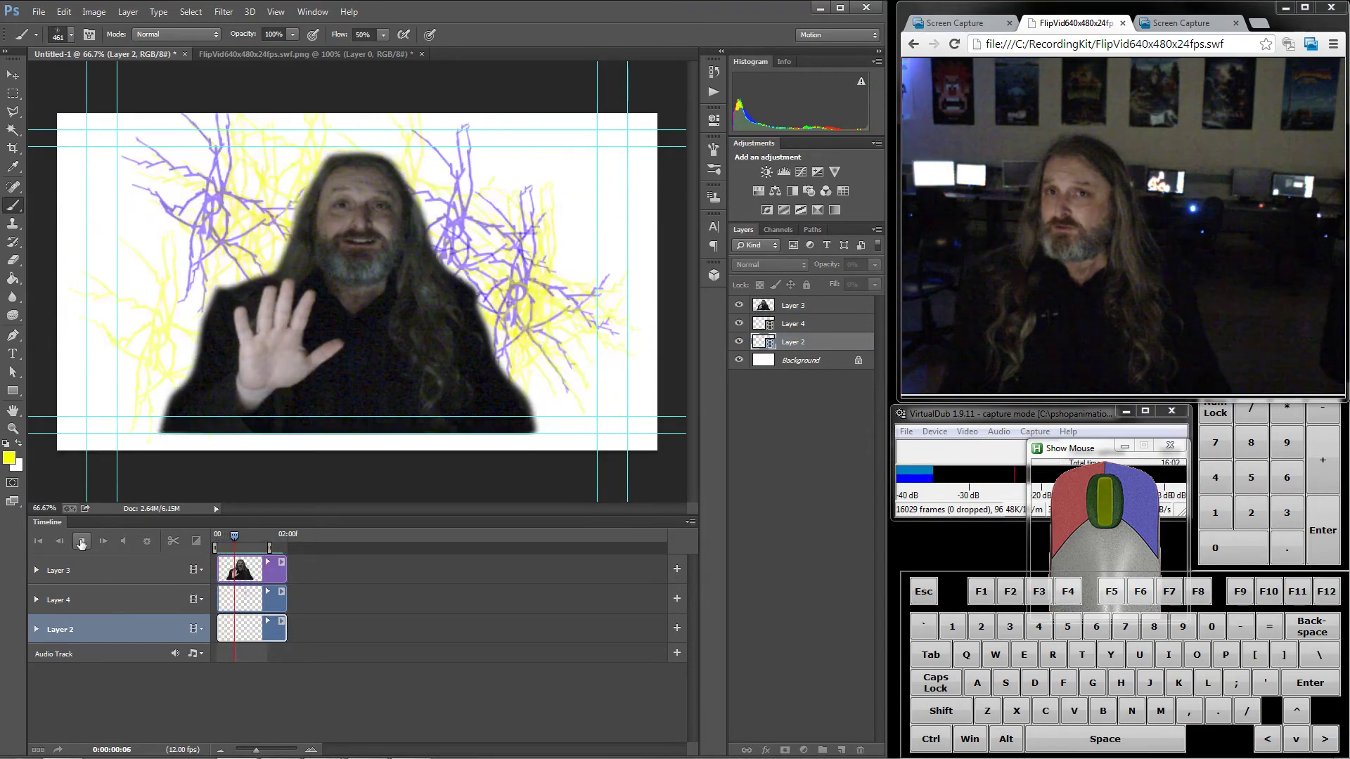
left_click(82, 542)
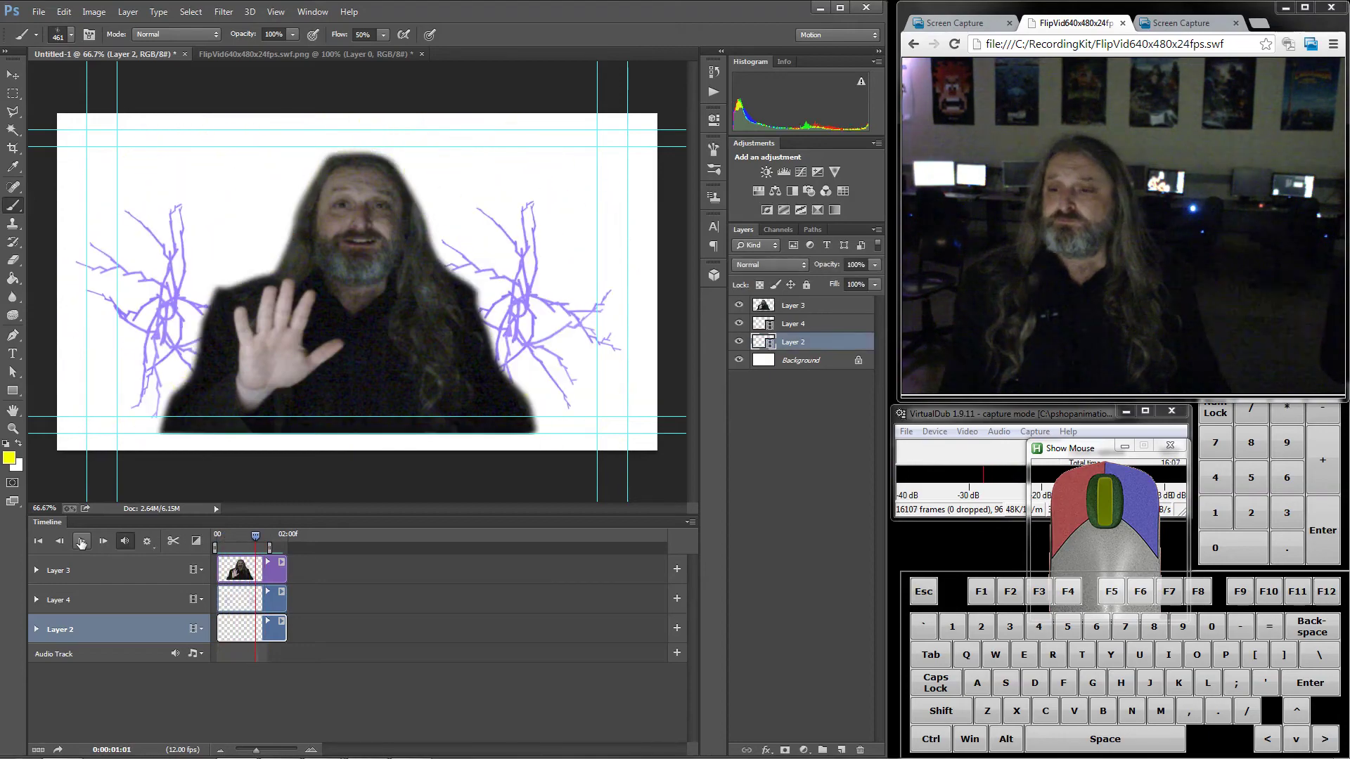
left_click(81, 542)
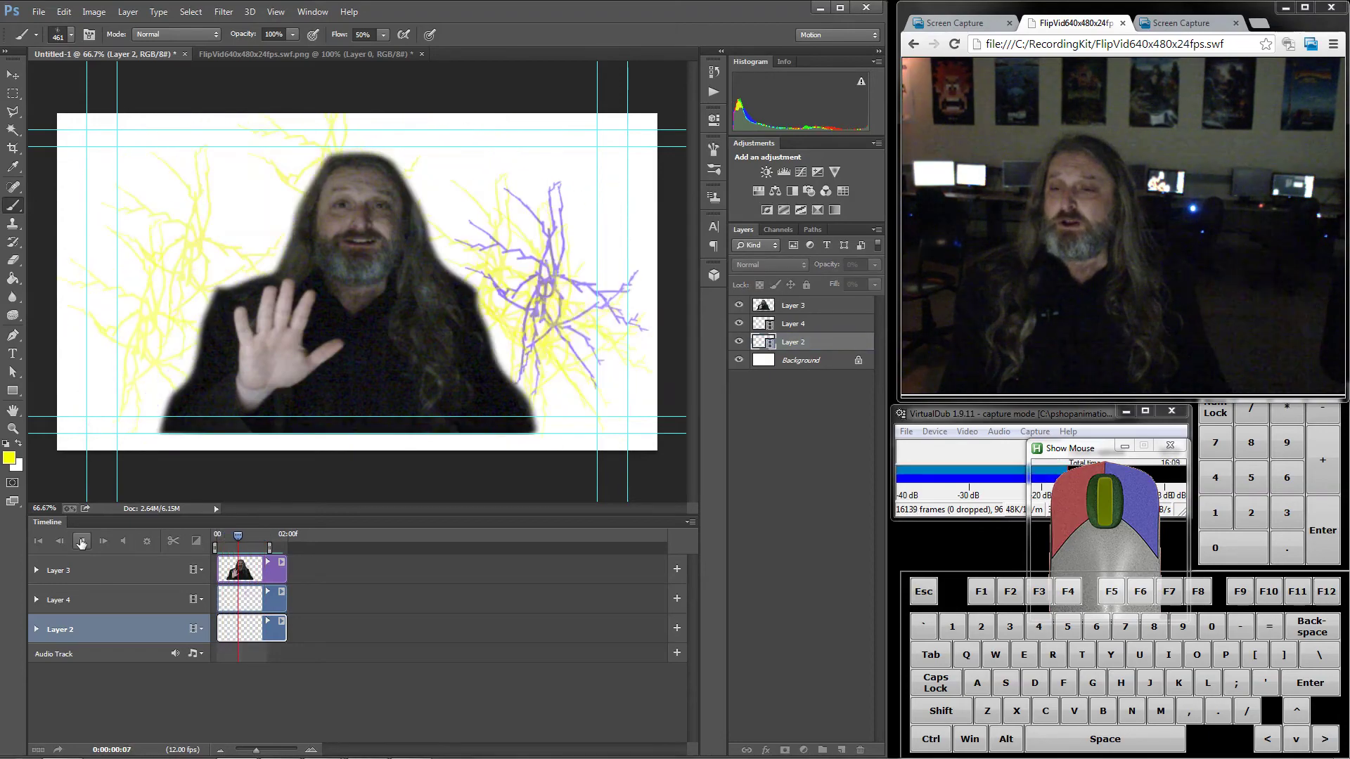
left_click(82, 542)
- Switch to the last Screen Capture tab in Chrome, search for "google images" and open the Google Images page
left_click(1164, 24)
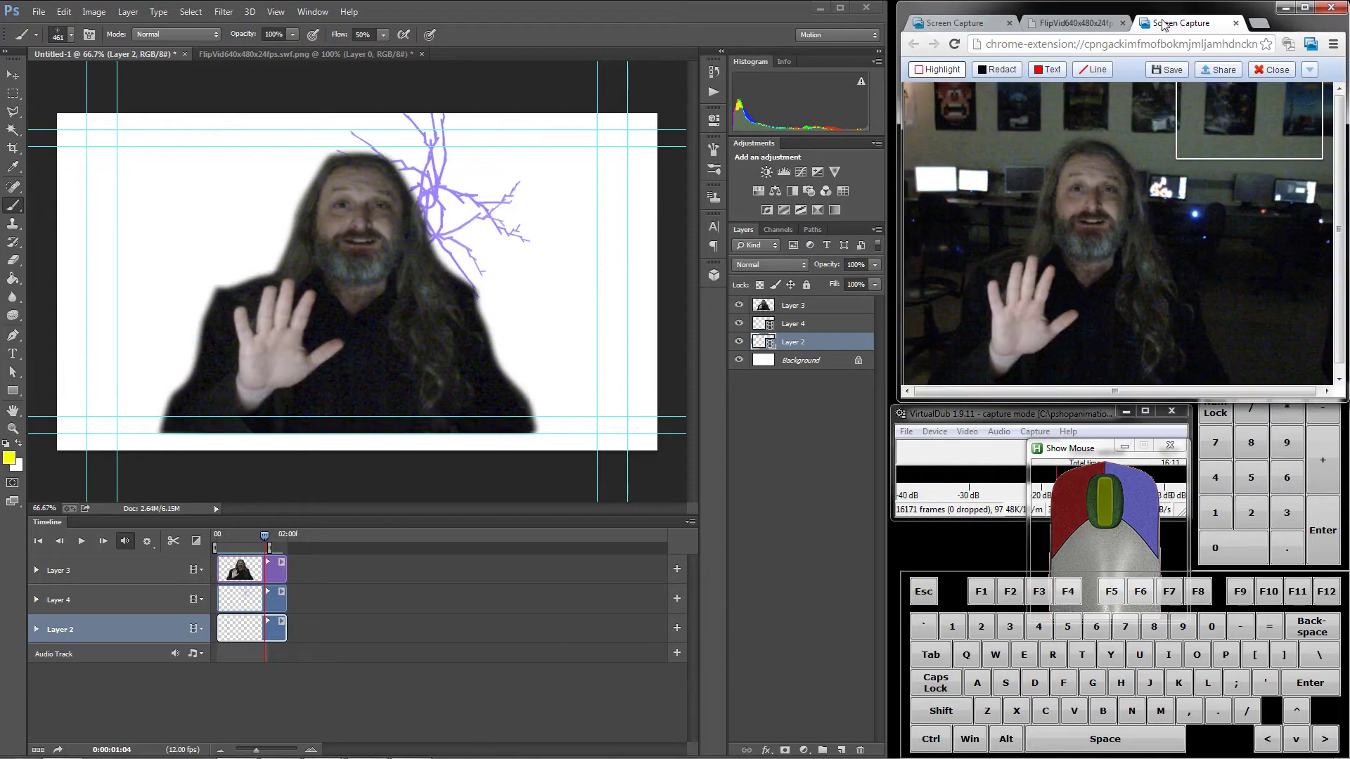
left_click(1153, 47)
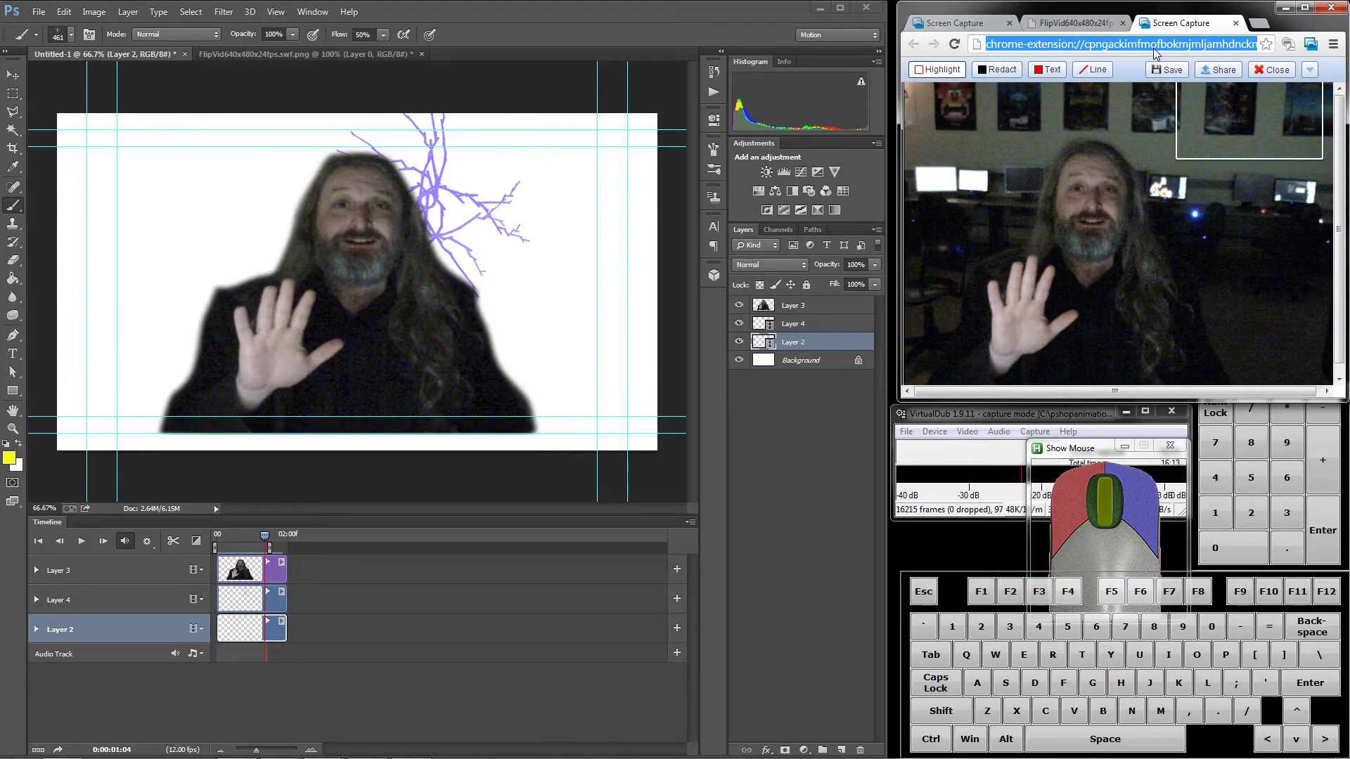
type("google ")
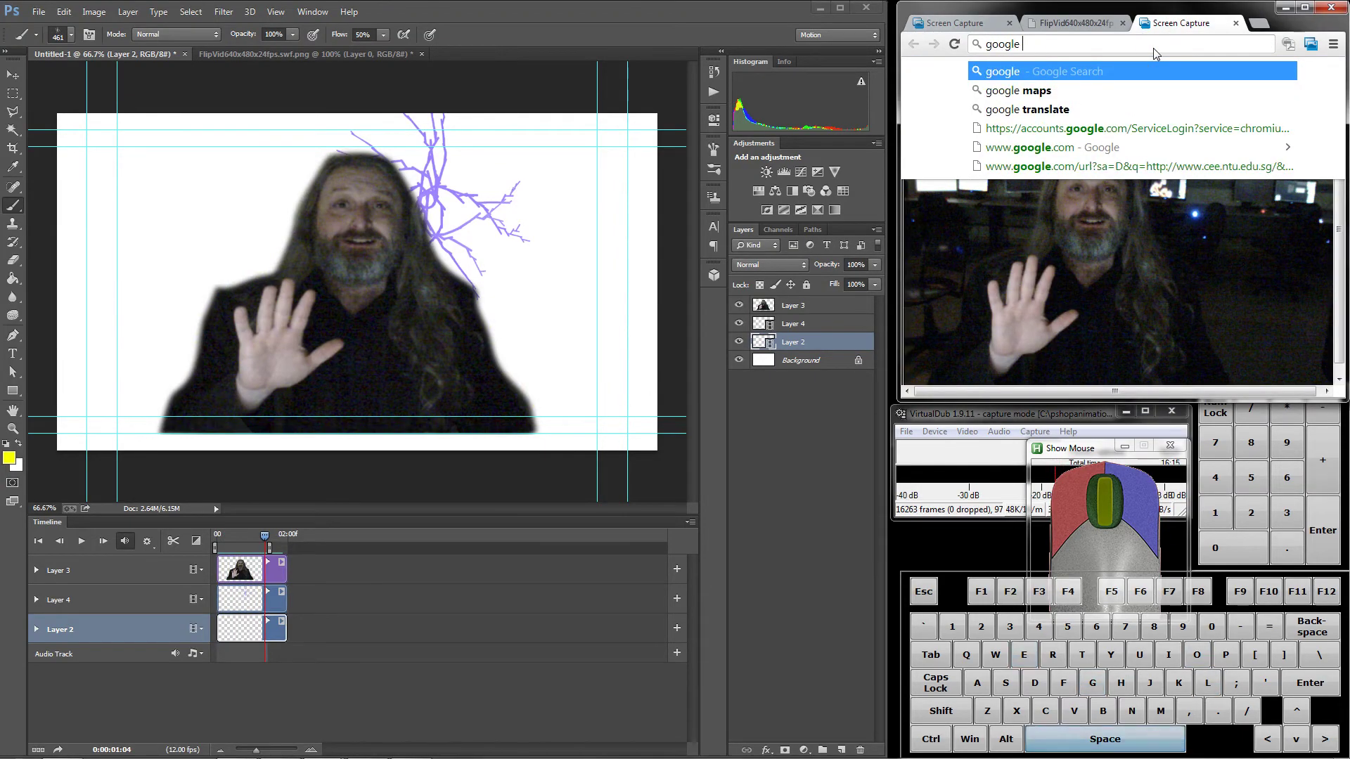
type("images")
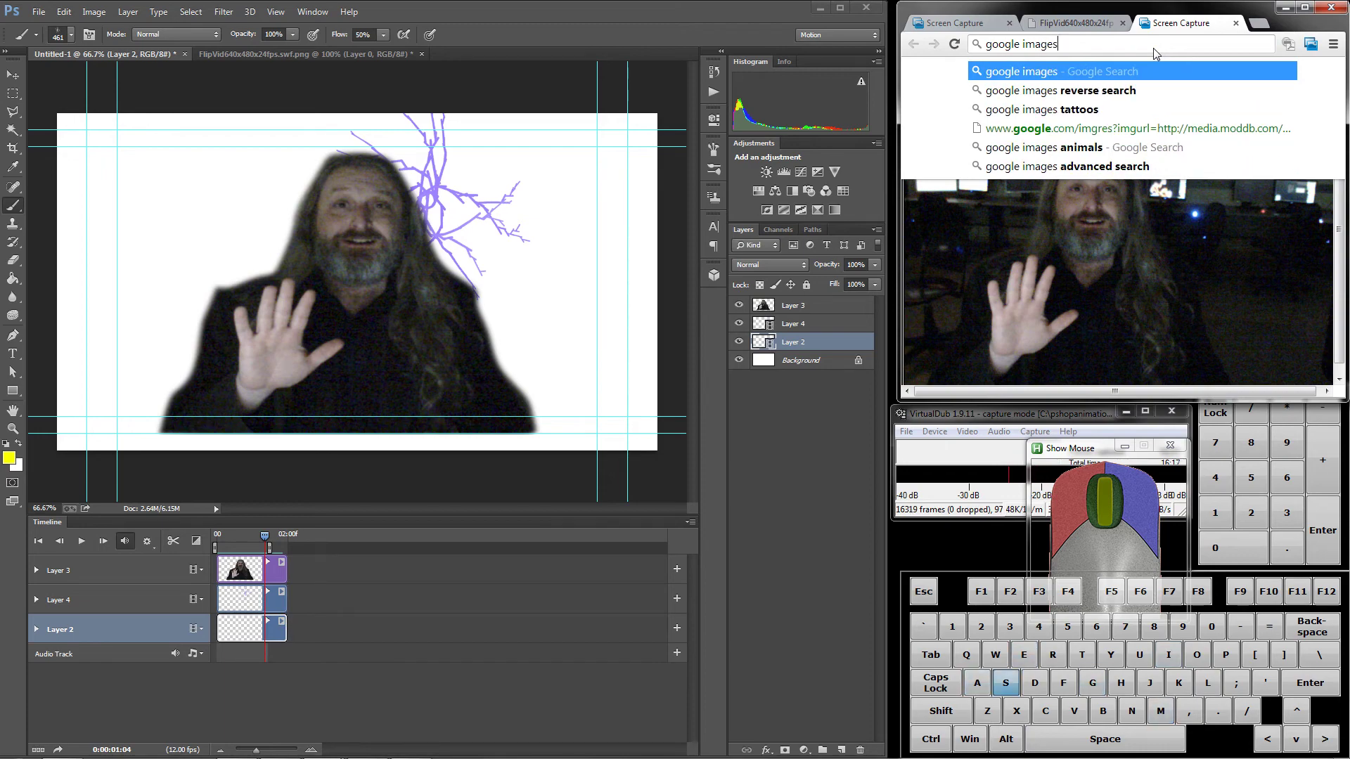
key("Return")
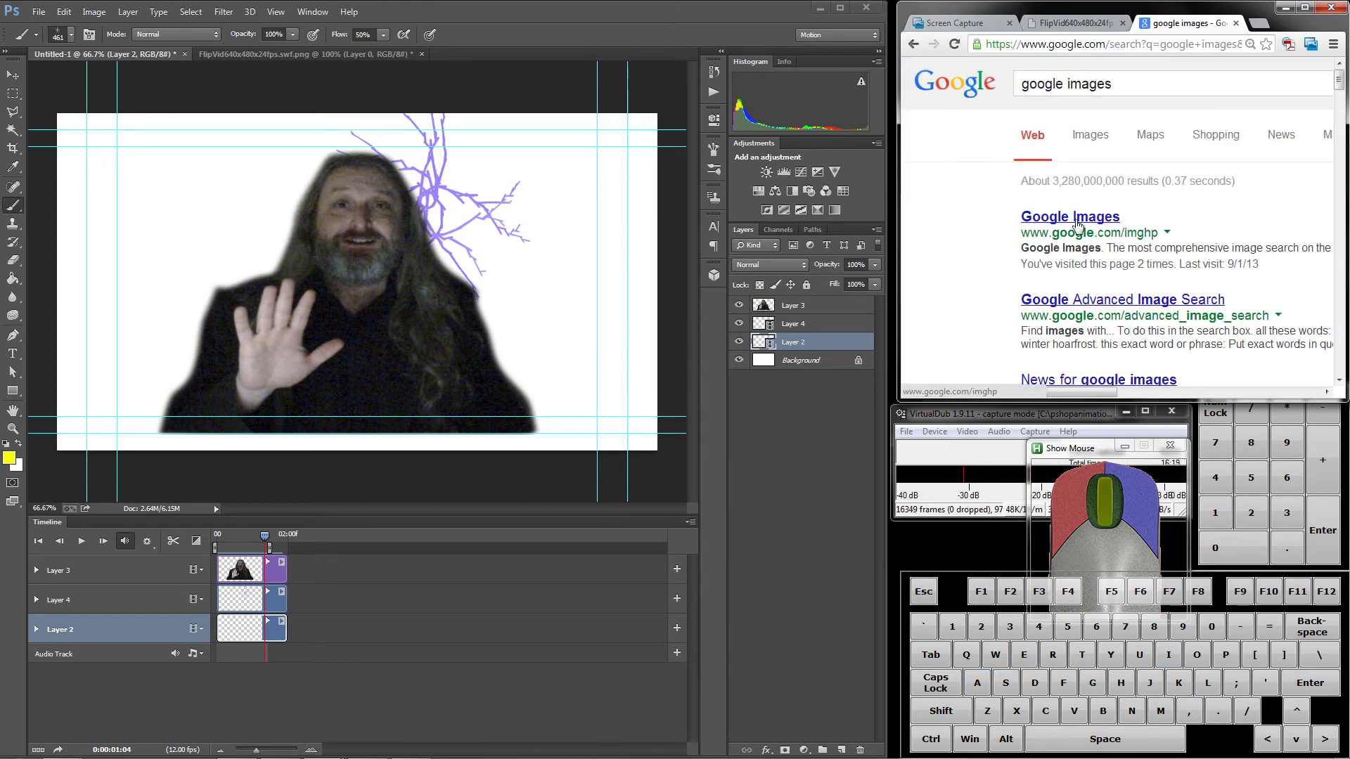
left_click(1082, 224)
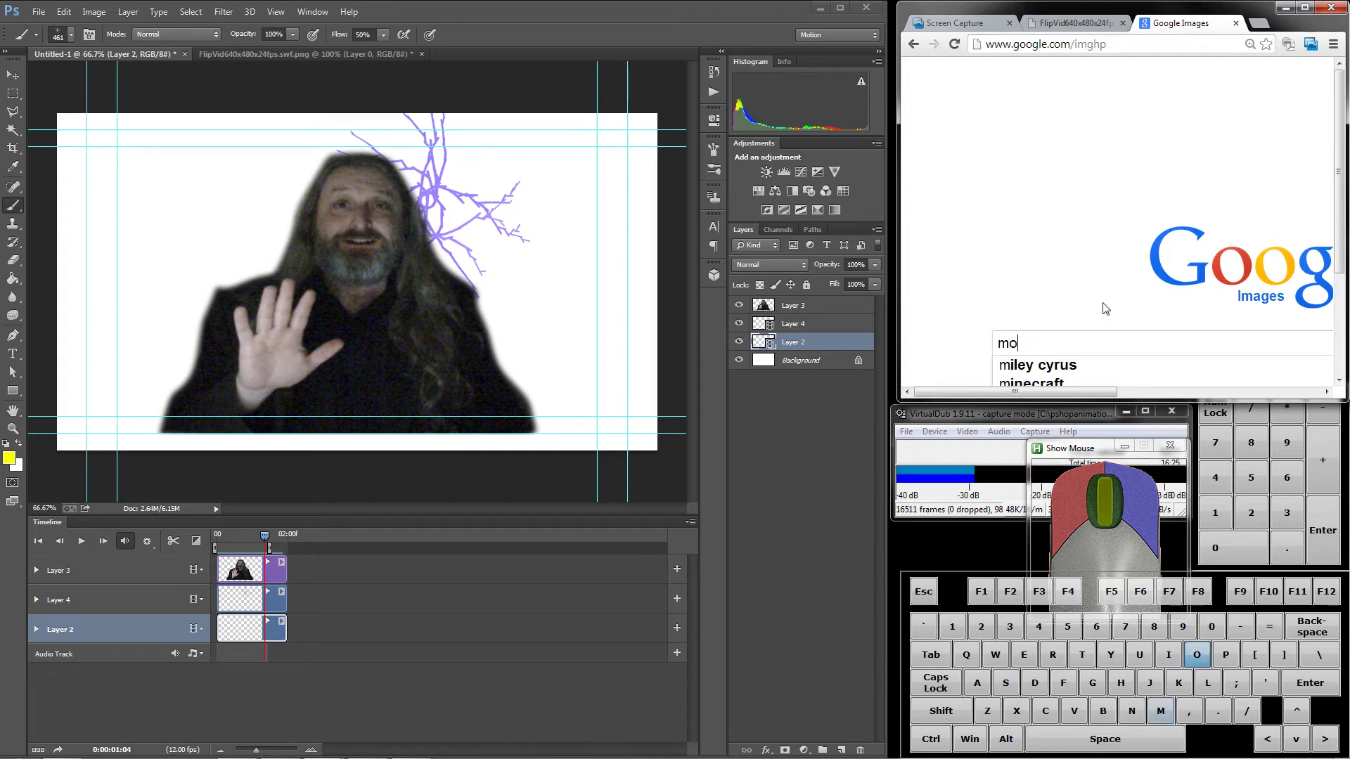
- Search Google Images for "mountain landscapes"
type("mountain lands")
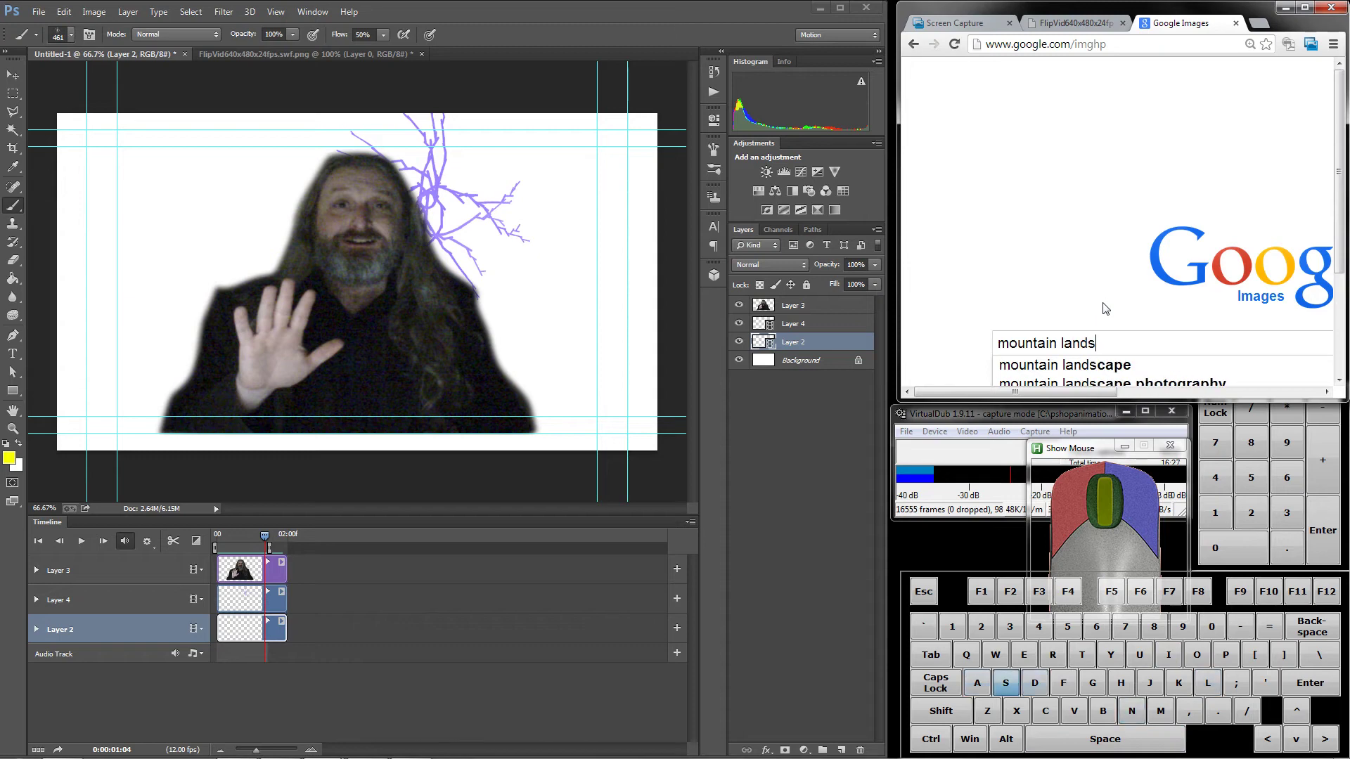
type("capes")
key("Return")
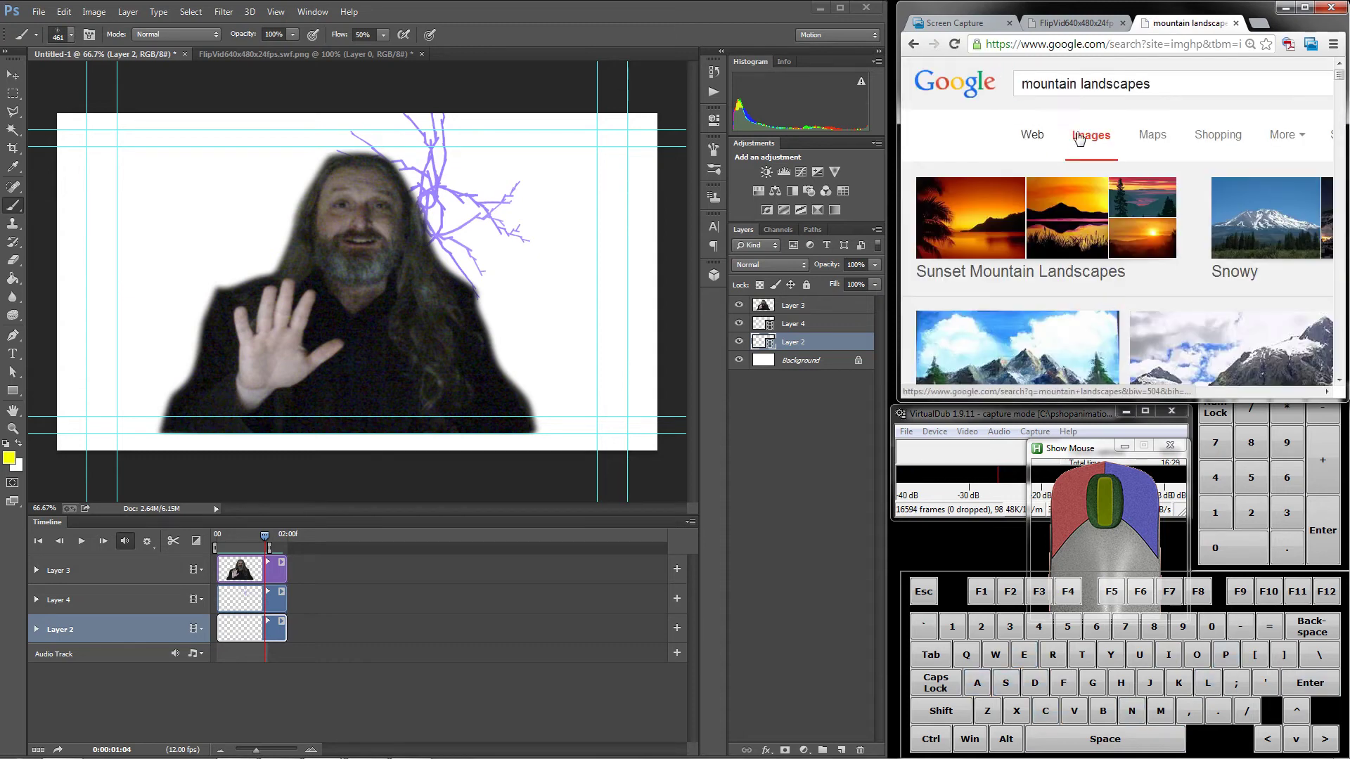
left_click(1293, 141)
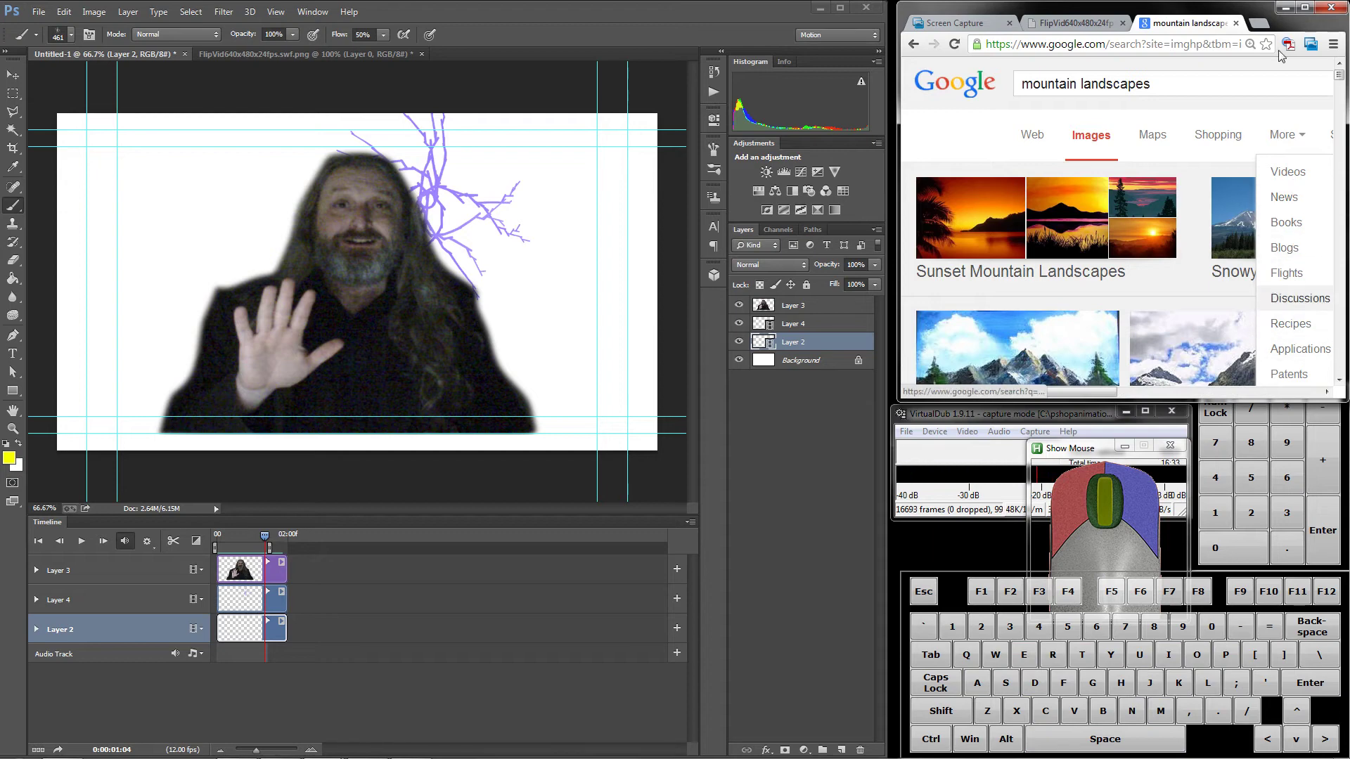
left_click_drag(1075, 398, 1125, 397)
left_click(1068, 141)
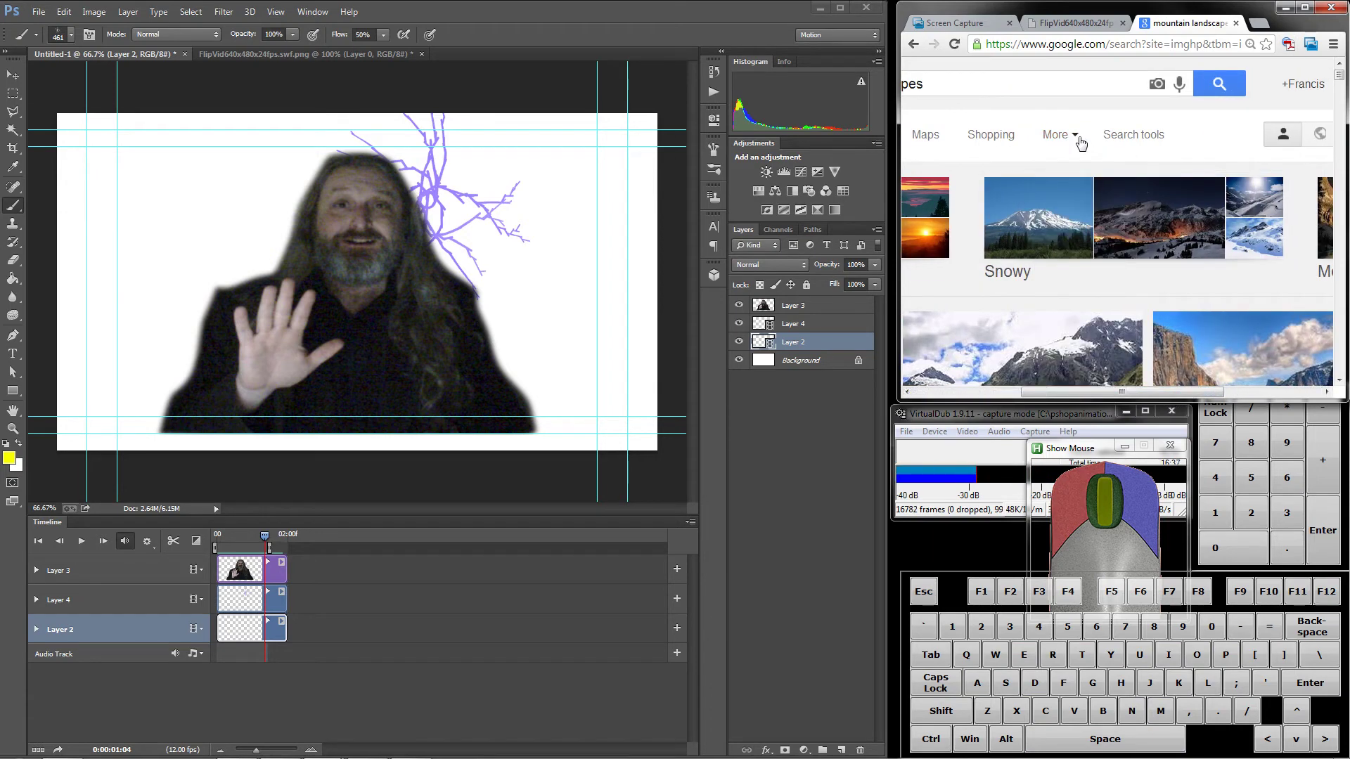
left_click(1072, 141)
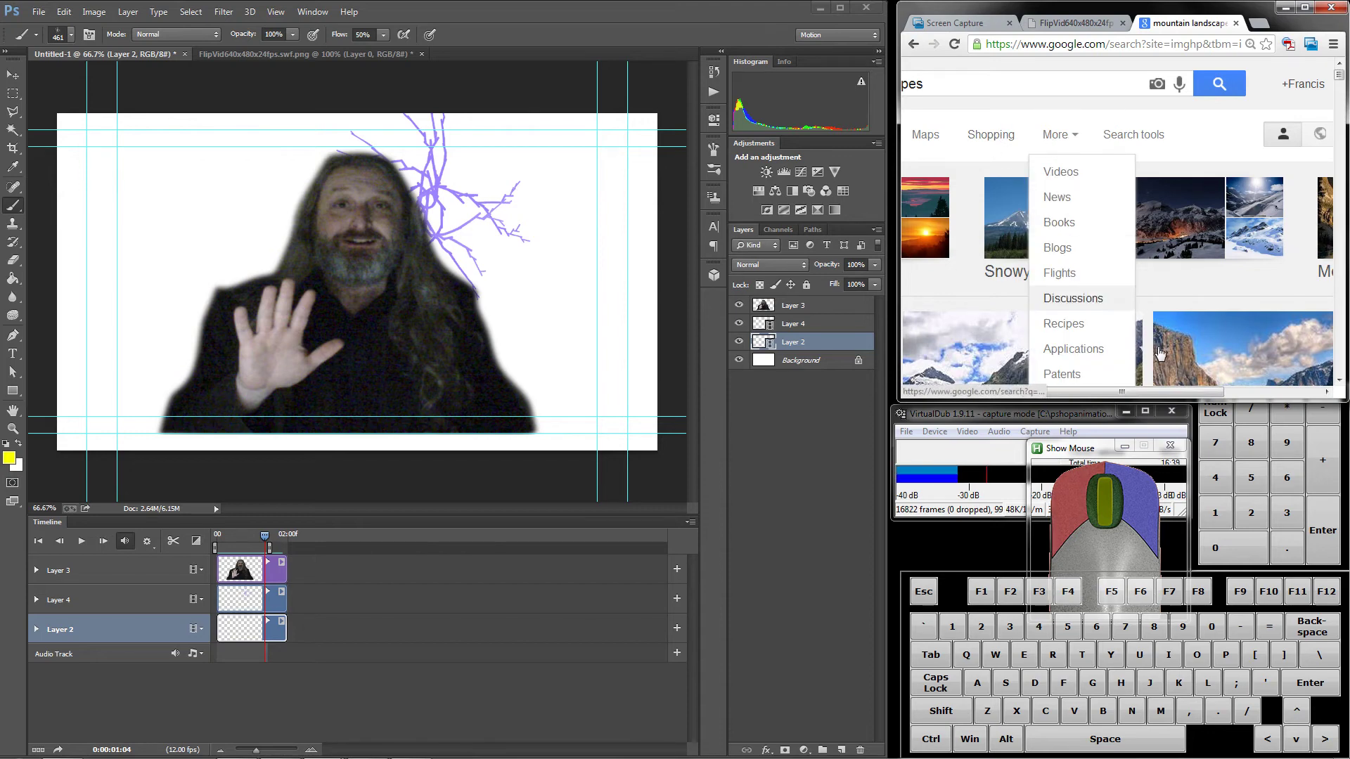
left_click_drag(1169, 392, 1088, 150)
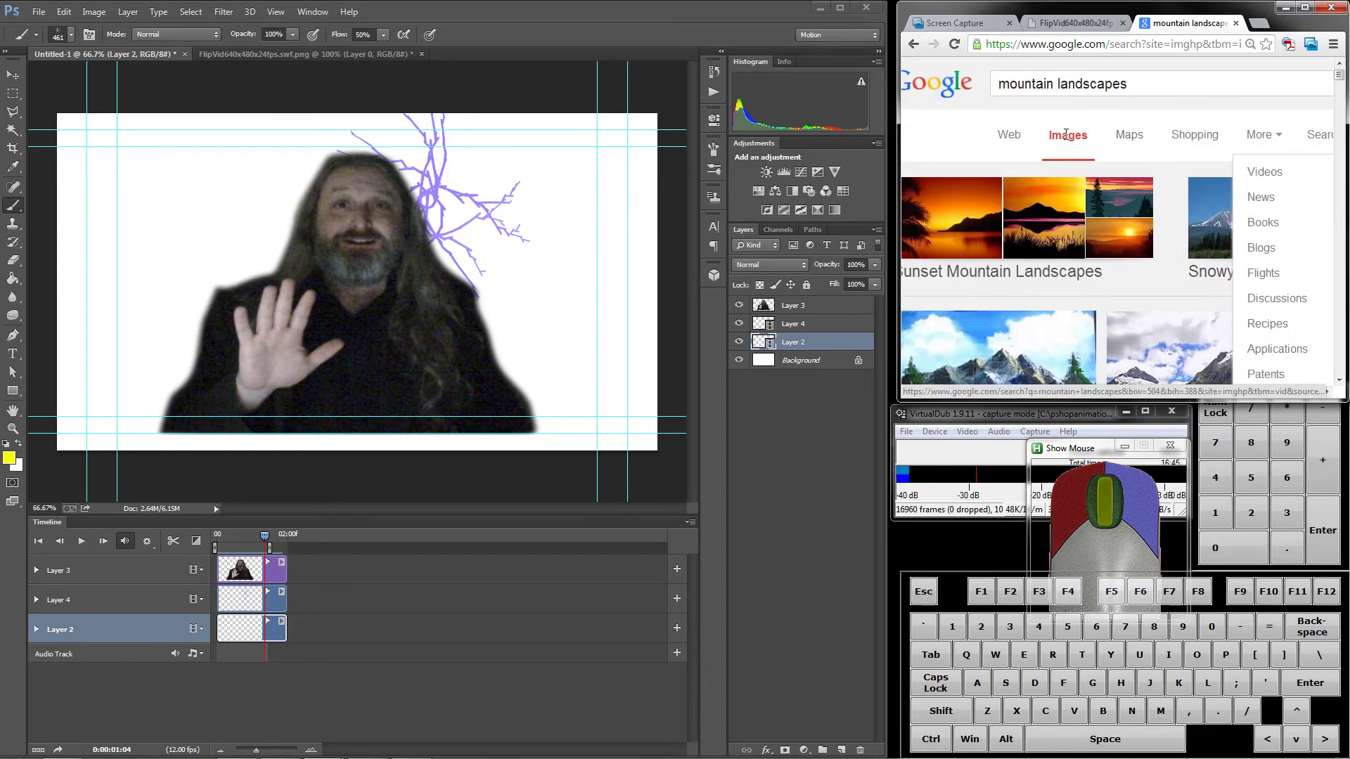
left_click(1066, 134)
- Widen the browser window so the "mountain landscapes" results page fits across its full width
scroll(1072, 281, "down", 3)
scroll(1072, 281, "up", 3)
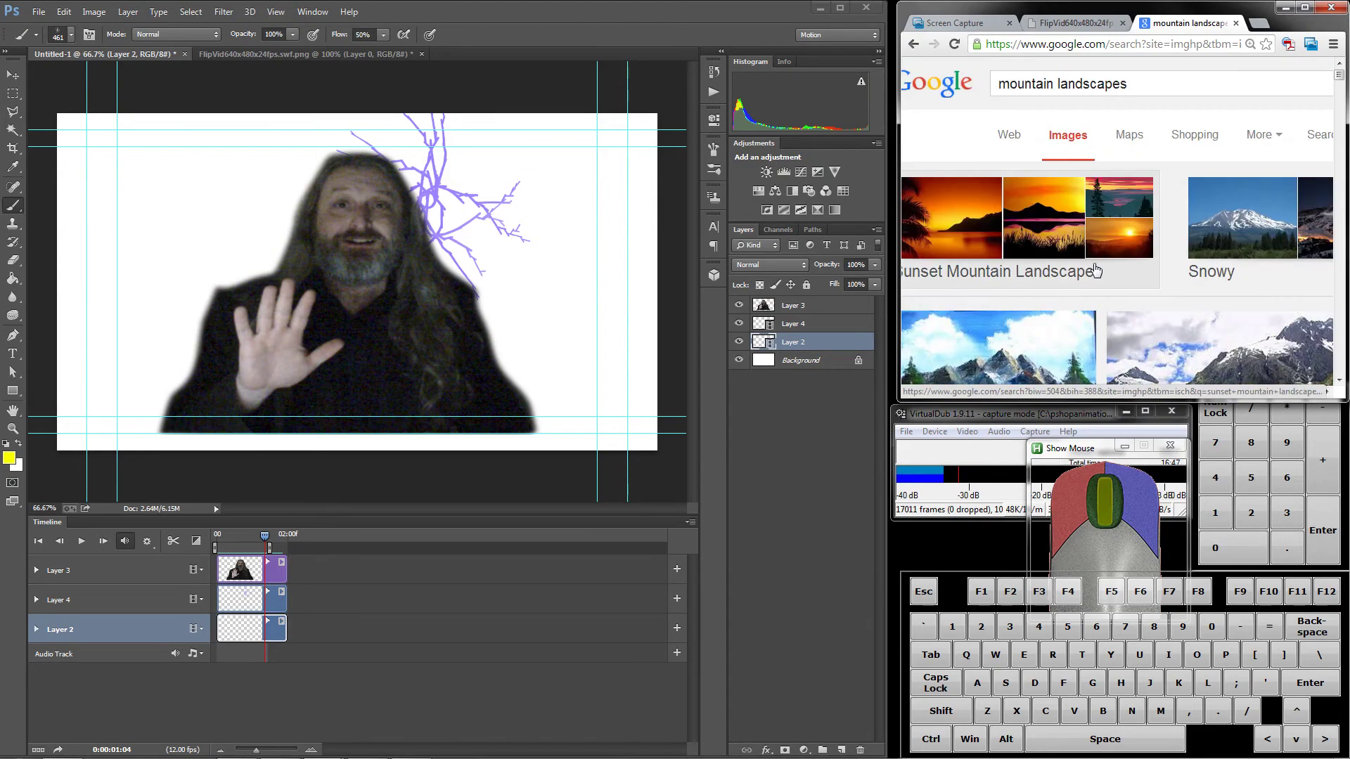
left_click_drag(1005, 395, 1219, 383)
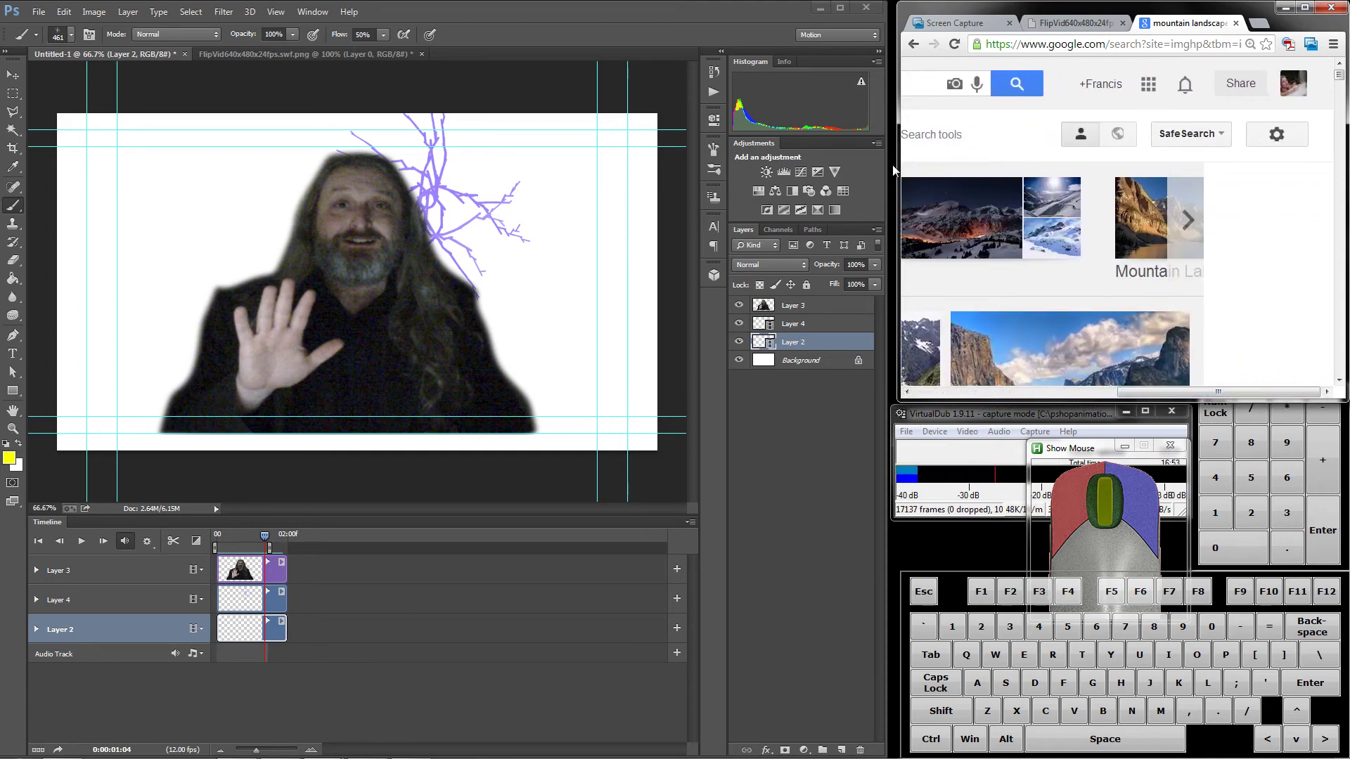
left_click_drag(900, 164, 409, 140)
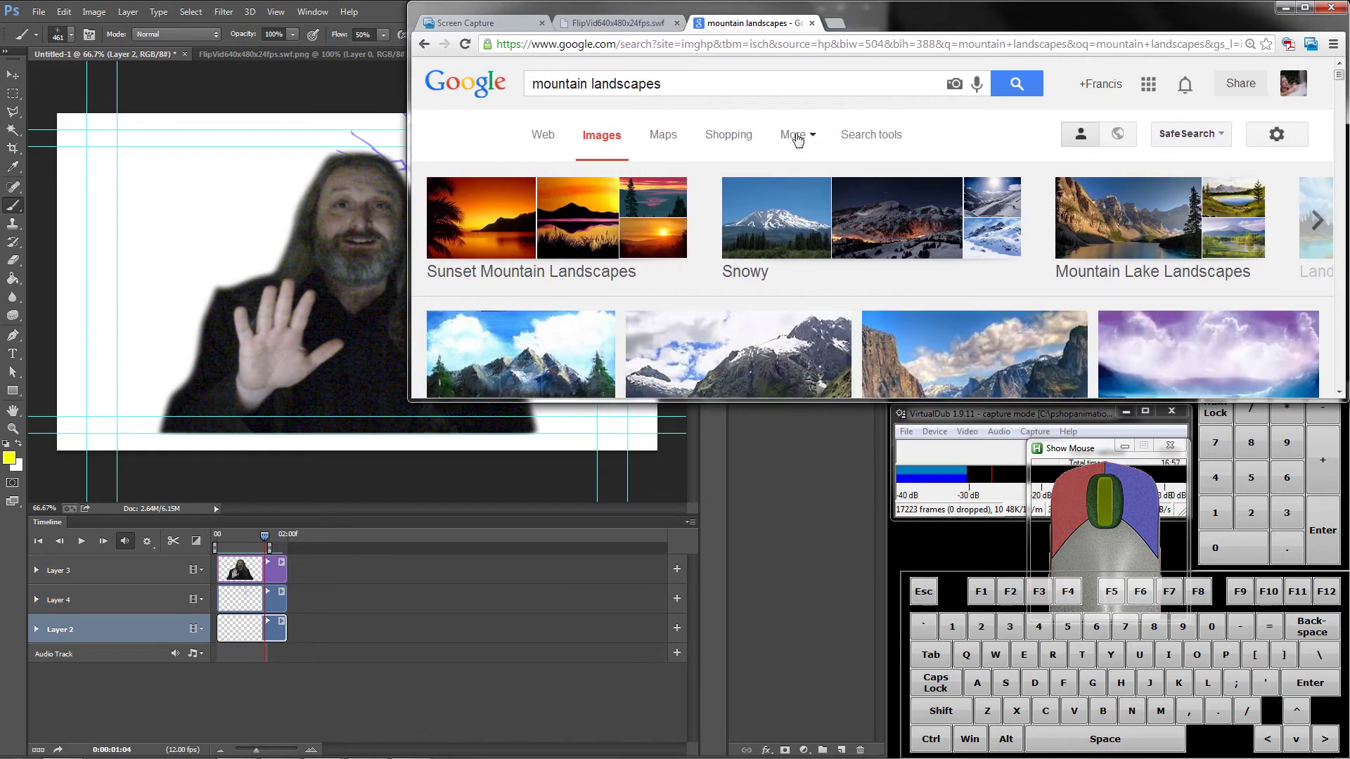
- Filter the mountain landscape image results to sizes larger than 2 MP (1600×1200)
left_click(871, 138)
left_click(547, 180)
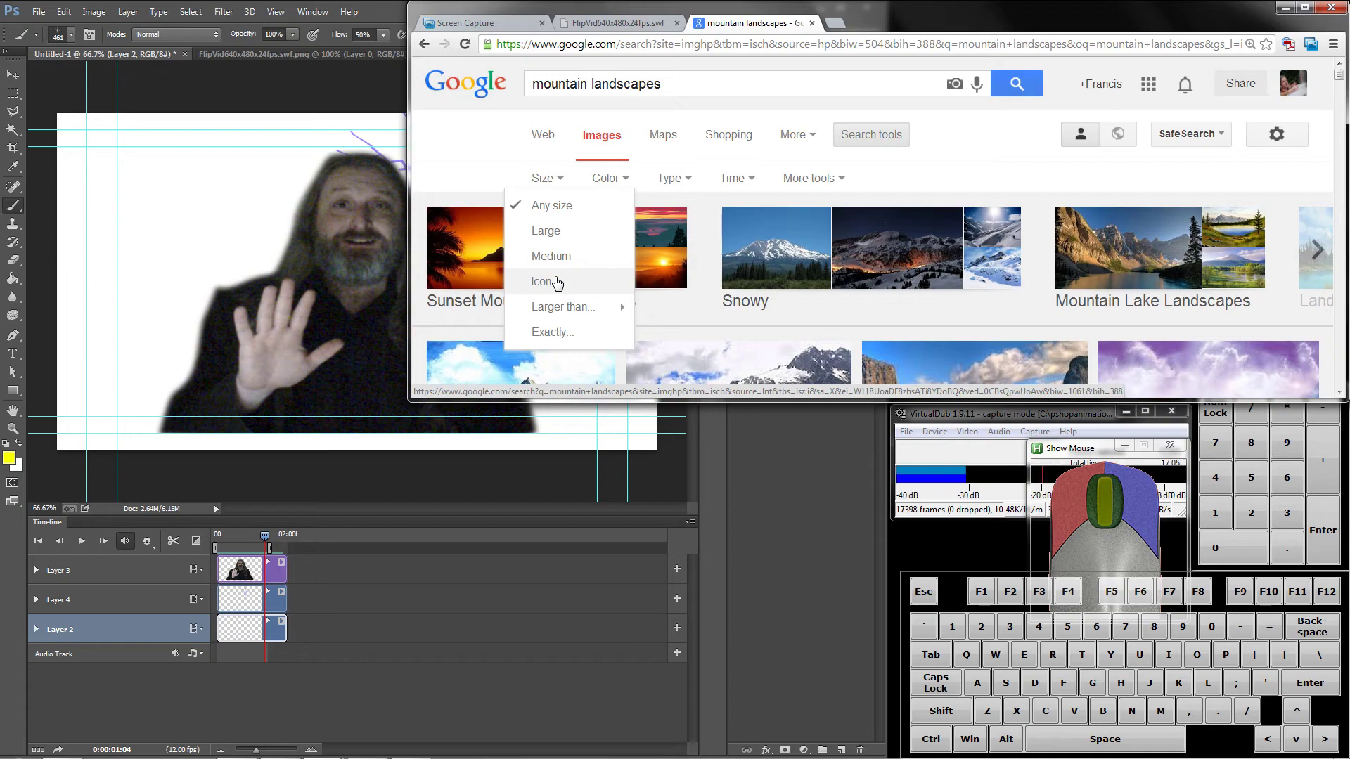
mouse_move(558, 307)
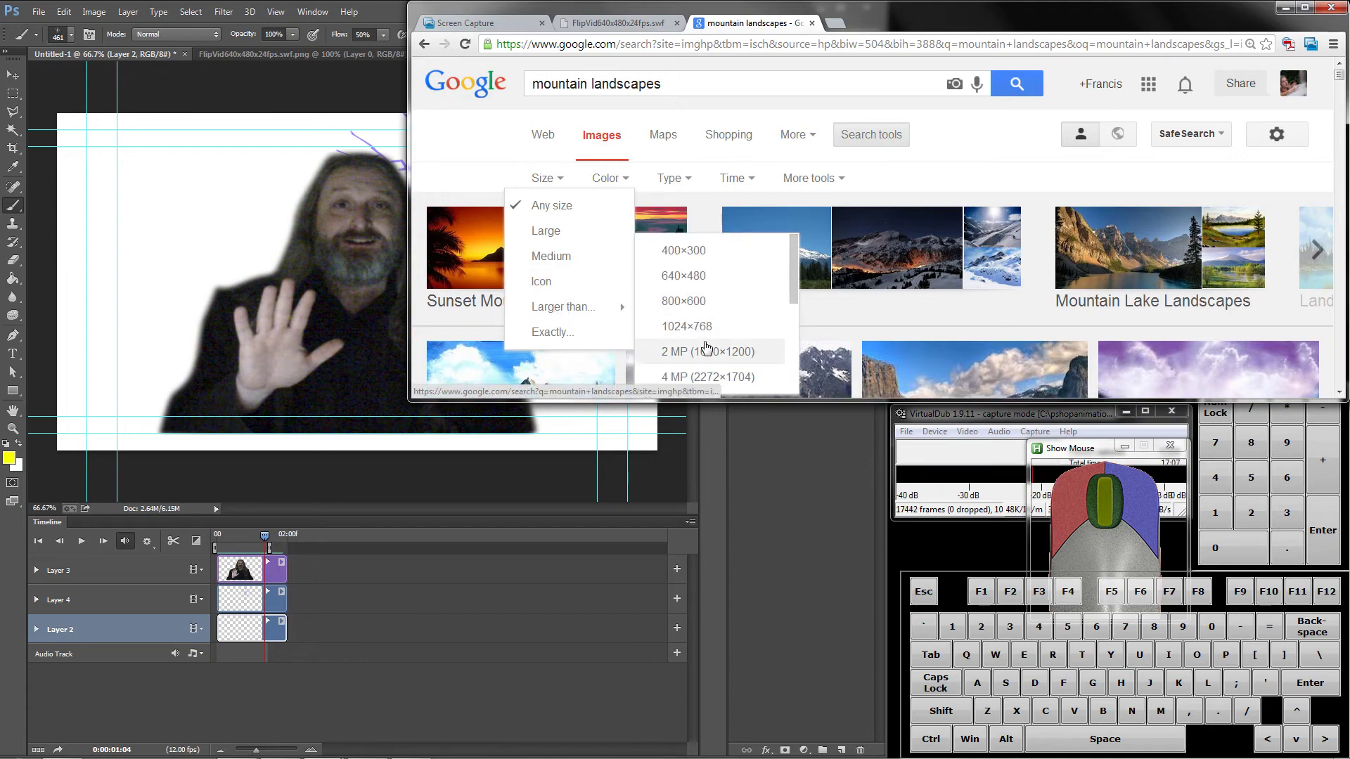
left_click(730, 360)
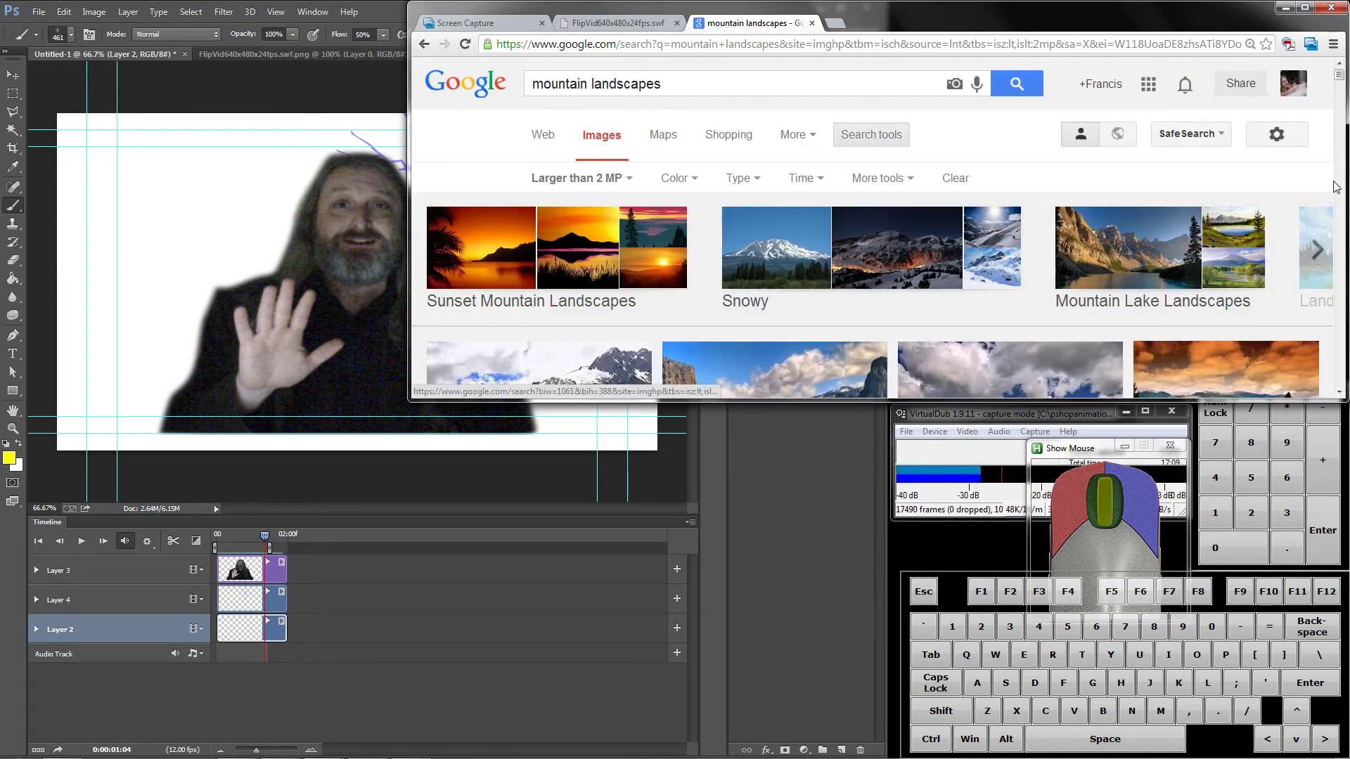
- Try to view the full-size sunset mountain landscape with the tree from culut.com, and return to the image results
left_click_drag(1343, 80, 1343, 82)
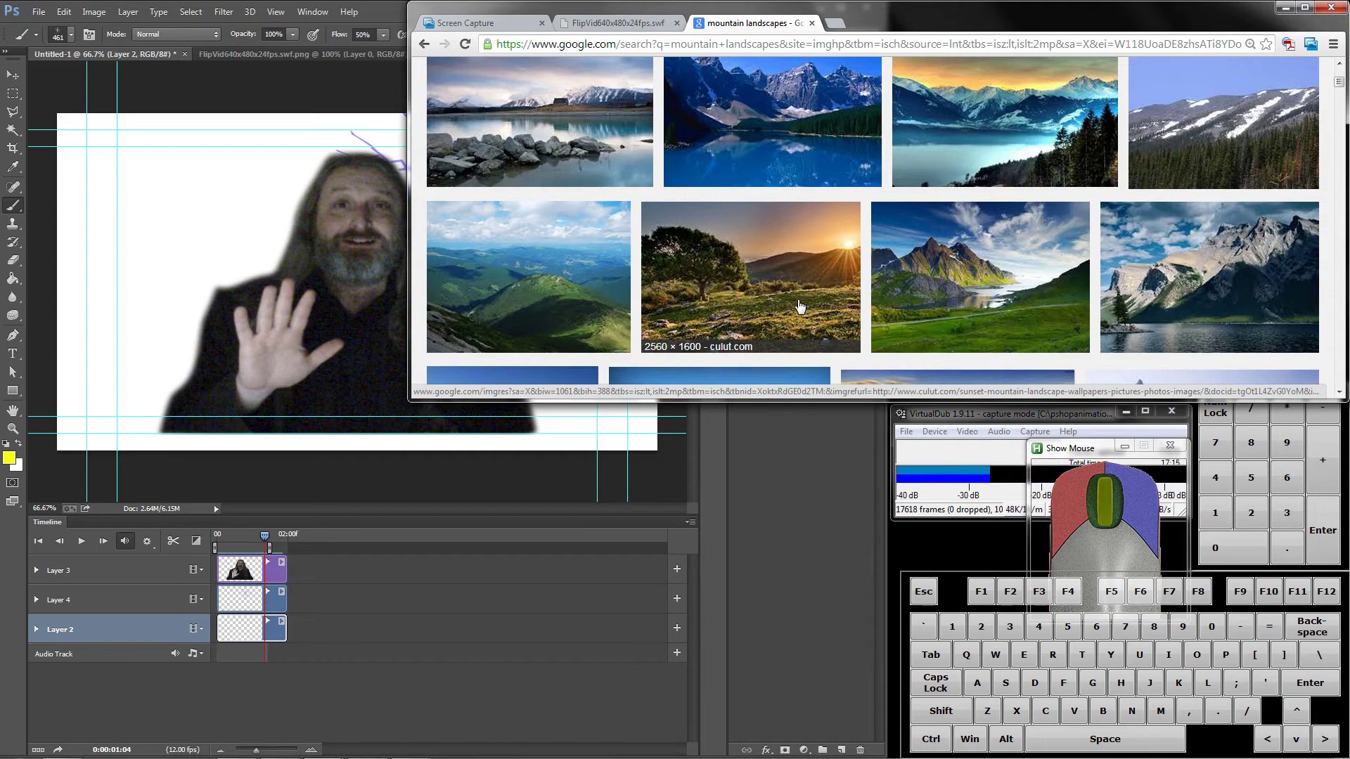
left_click(754, 295)
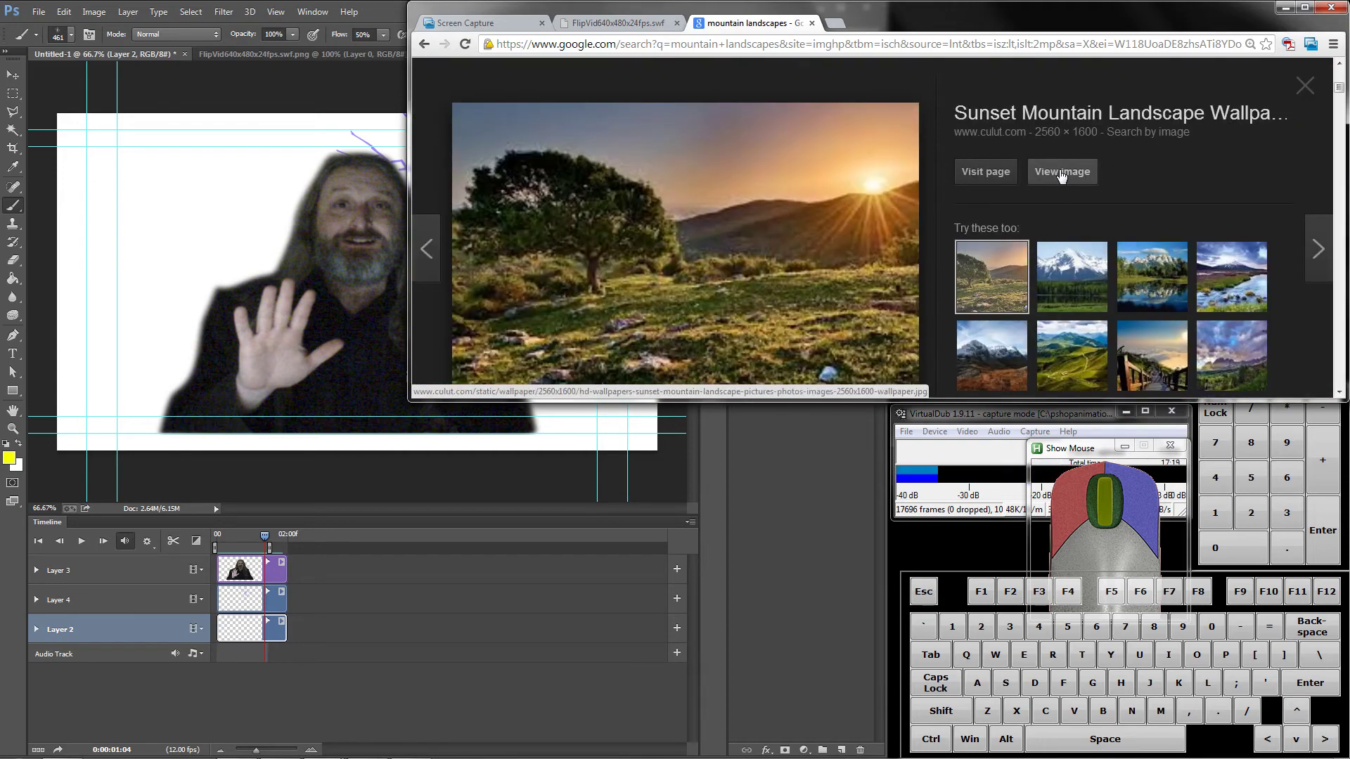
left_click(921, 187)
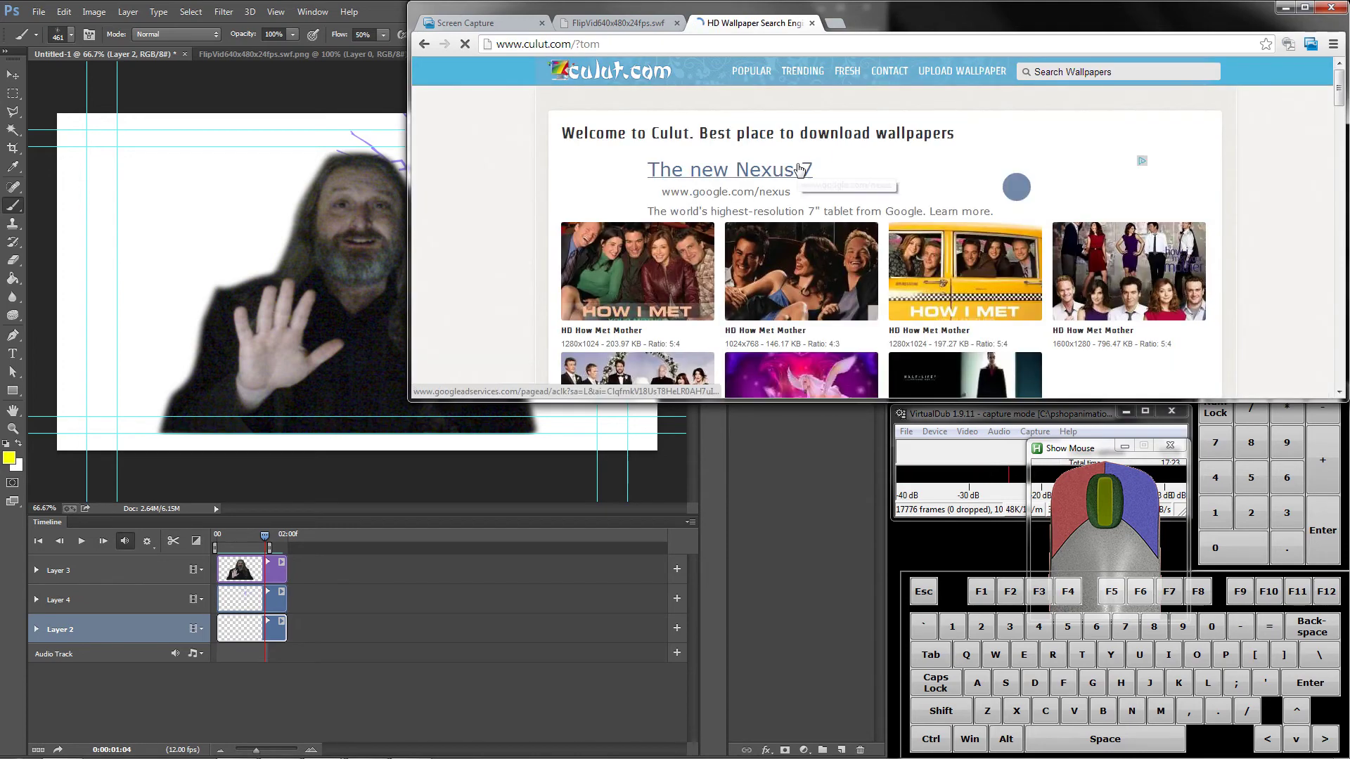
scroll(1024, 216, "down", 10)
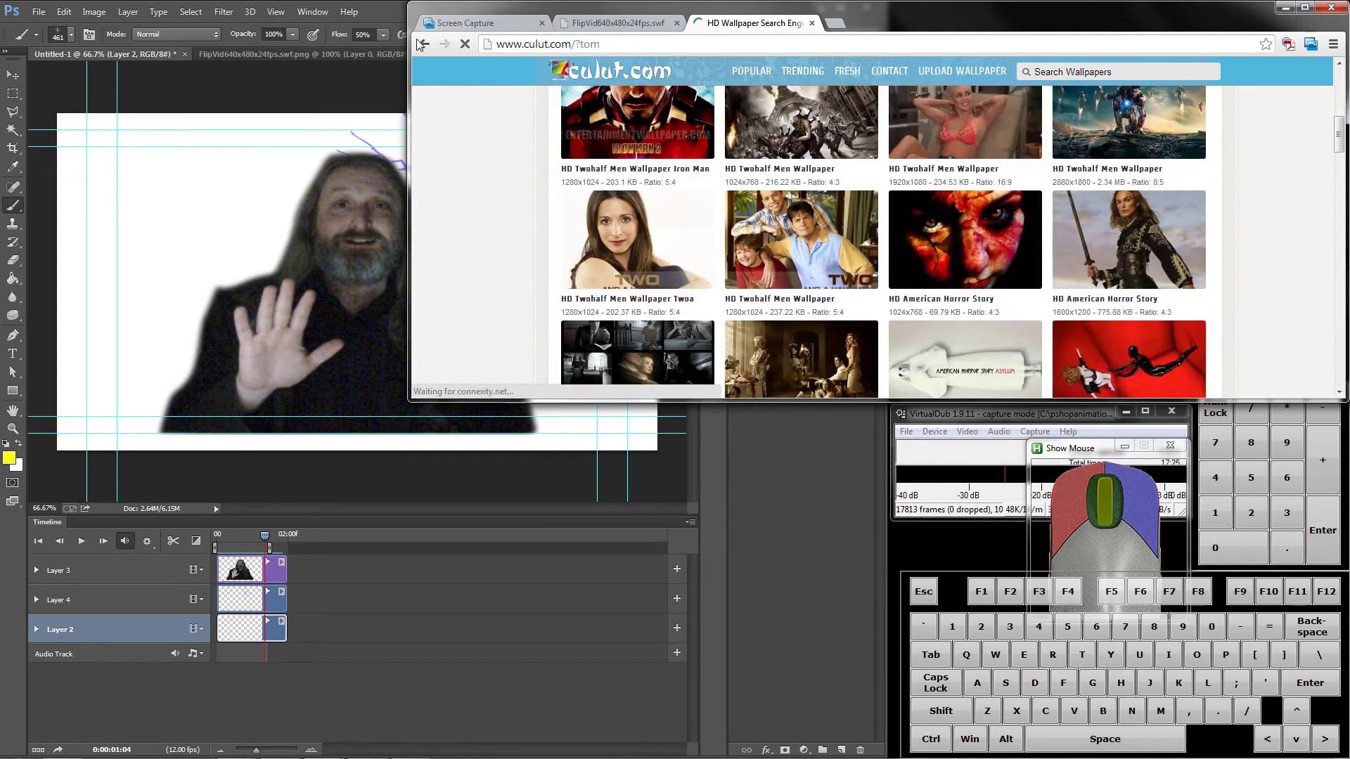
left_click(424, 45)
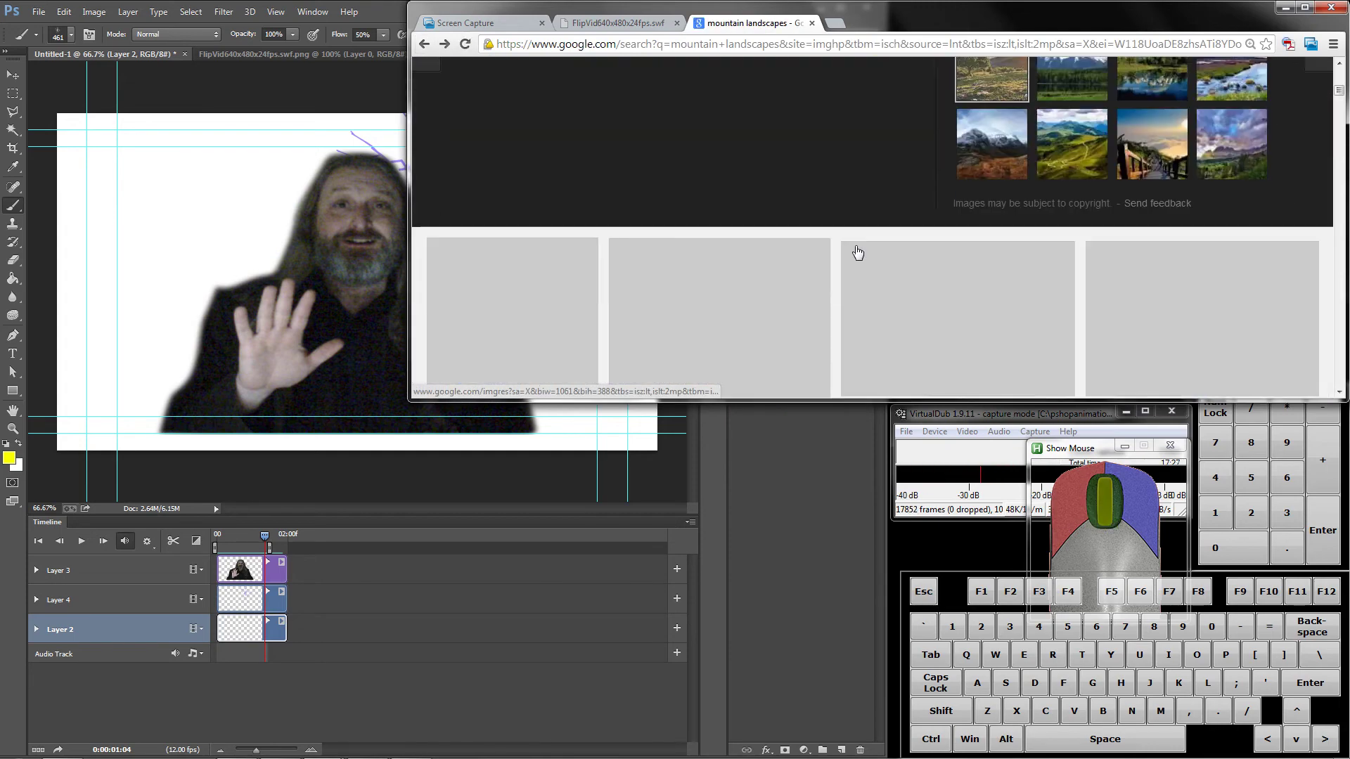
- Browse the large mountain landscape results for a suitable background picture
scroll(968, 211, "up", 2)
scroll(973, 256, "down", 1)
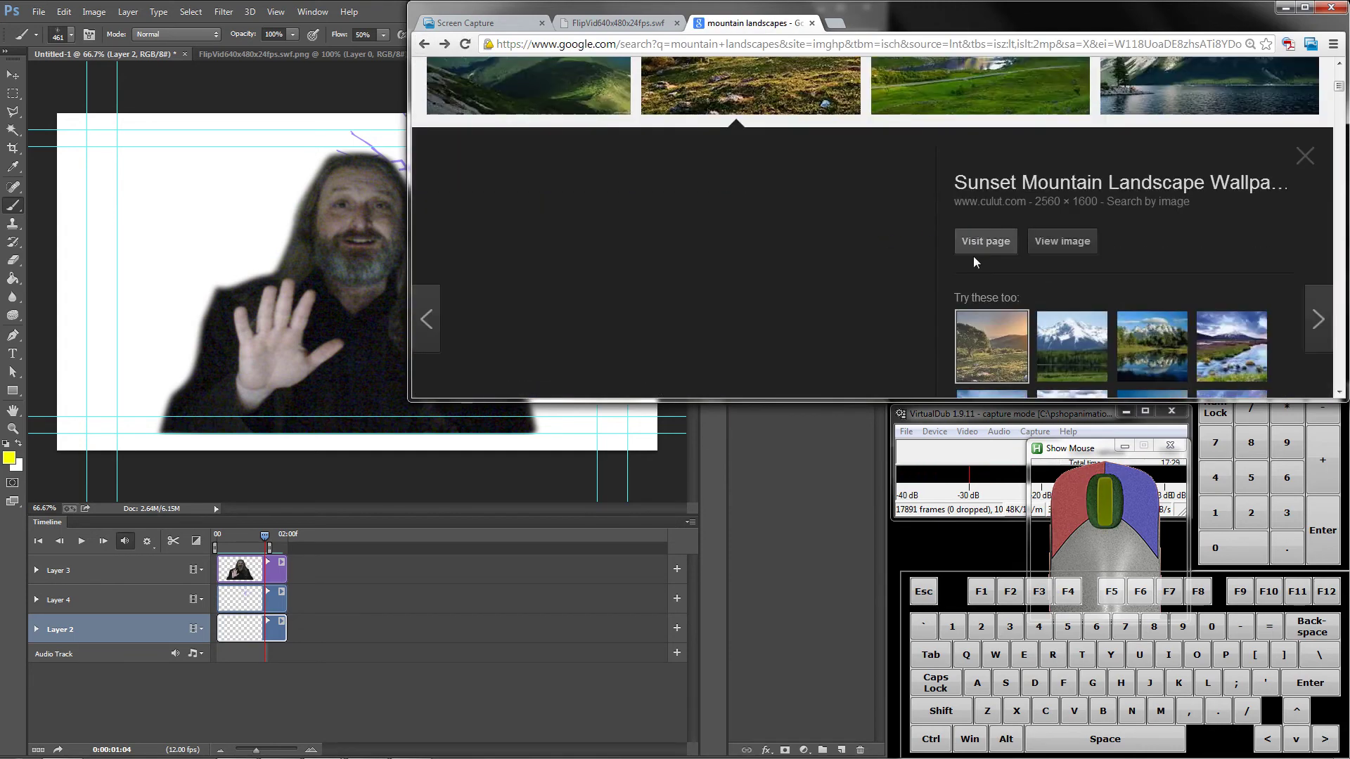
scroll(916, 145, "down", 1)
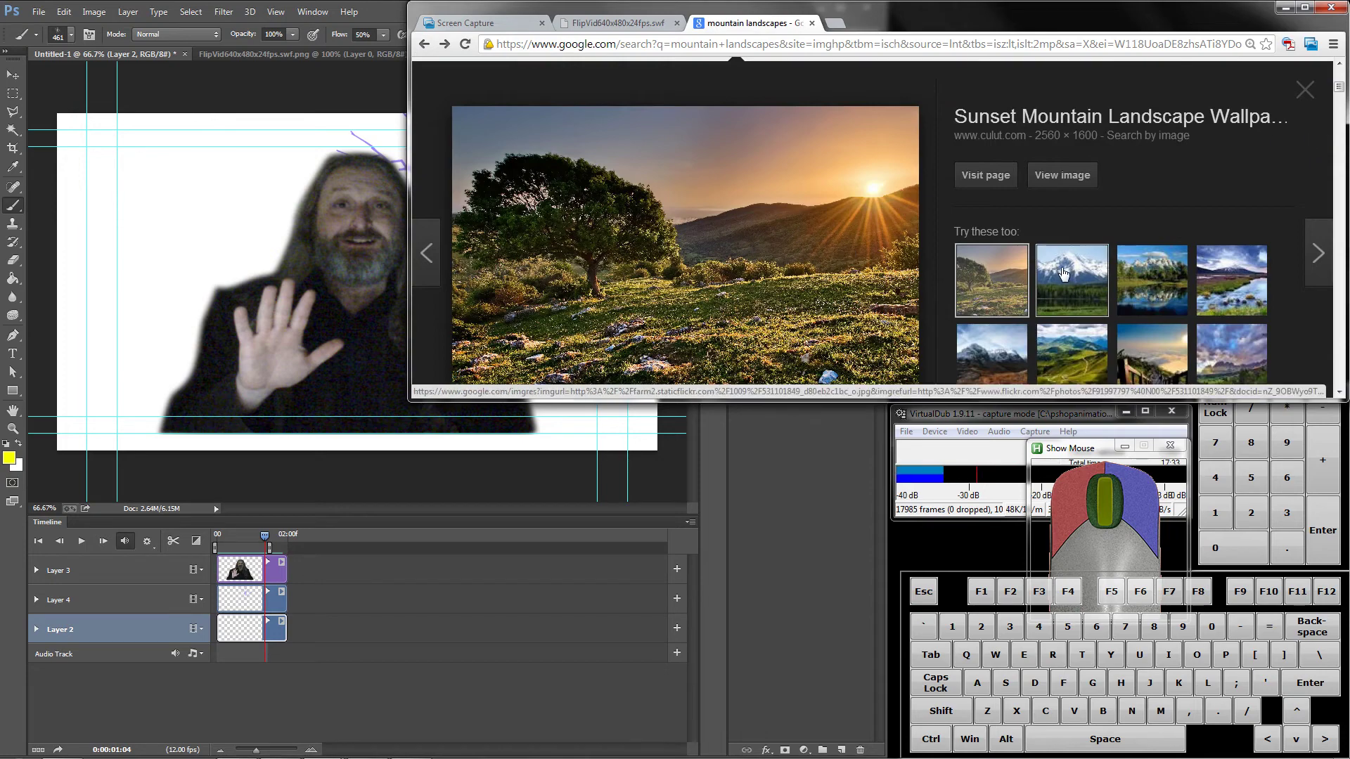
scroll(1063, 274, "up", 3)
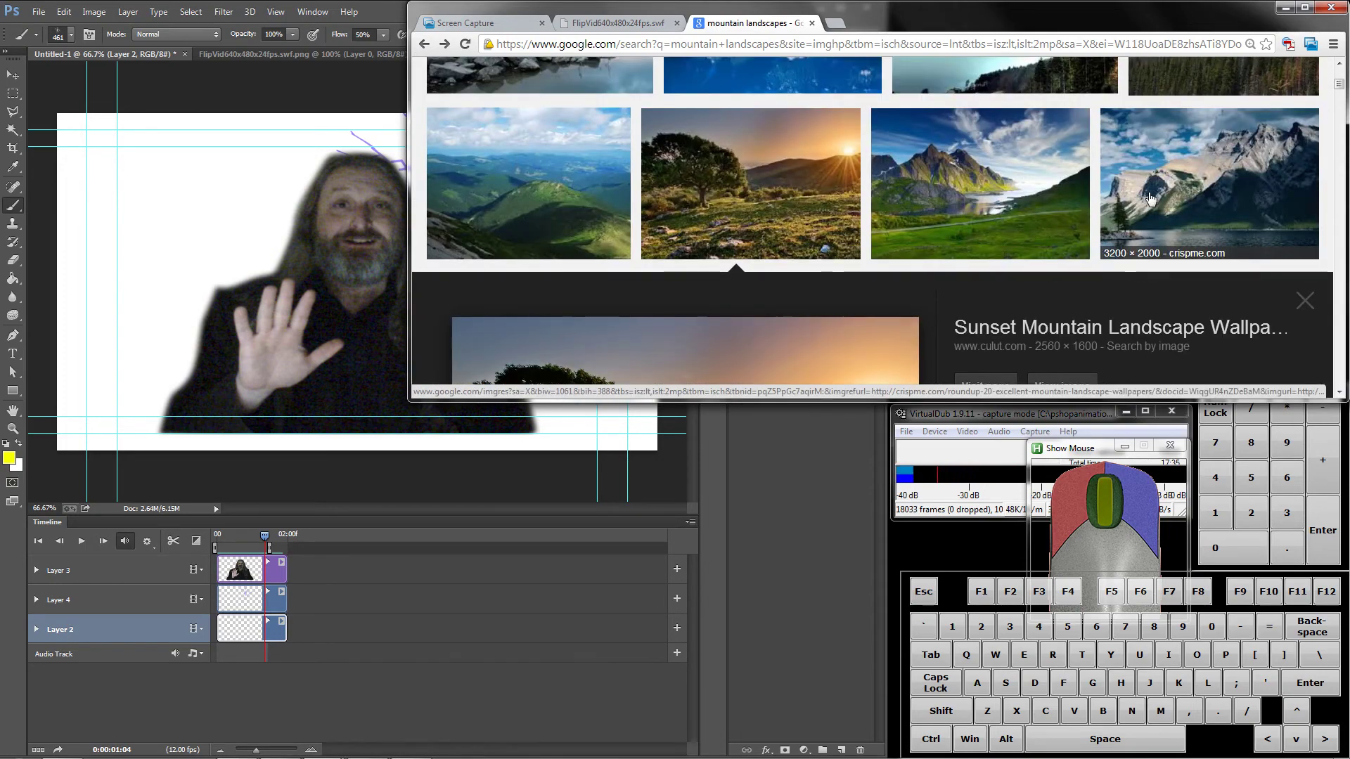
scroll(1164, 205, "down", 10)
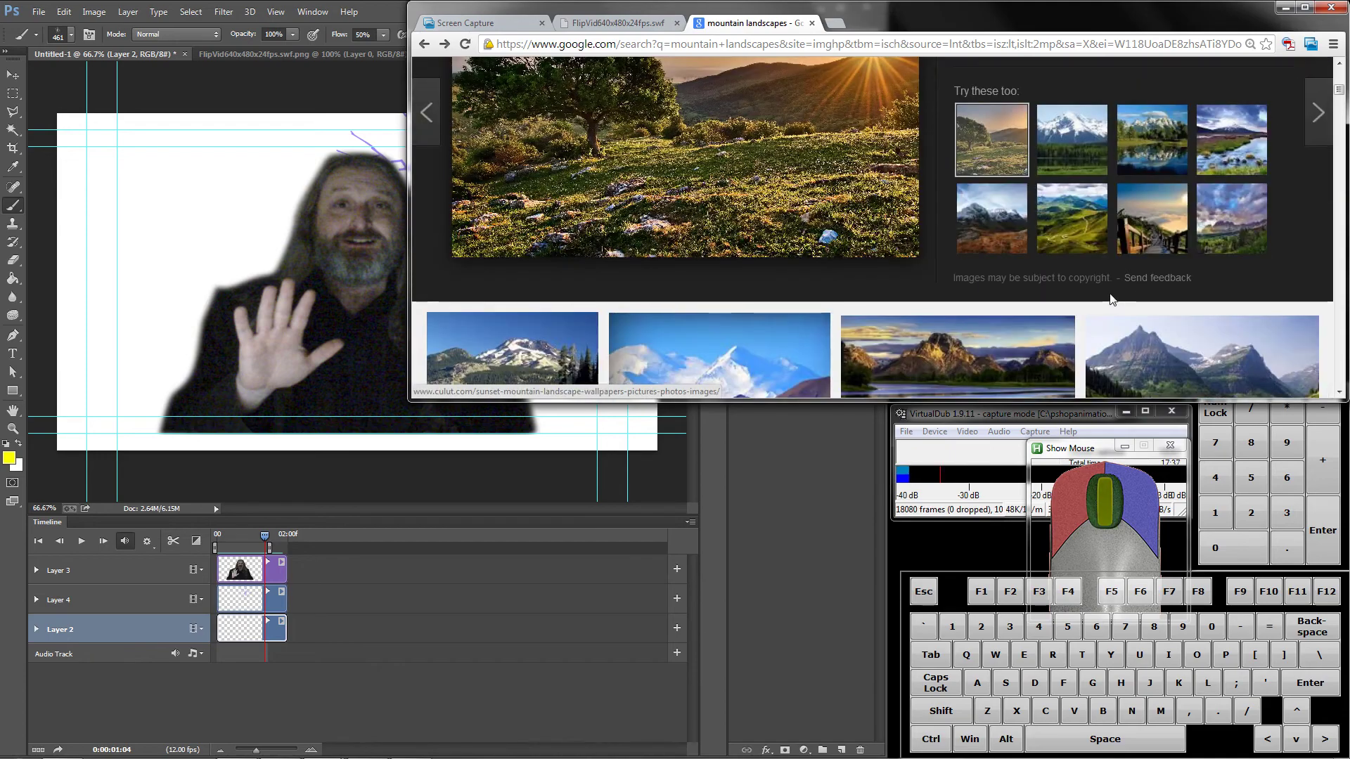
scroll(1102, 271, "down", 8)
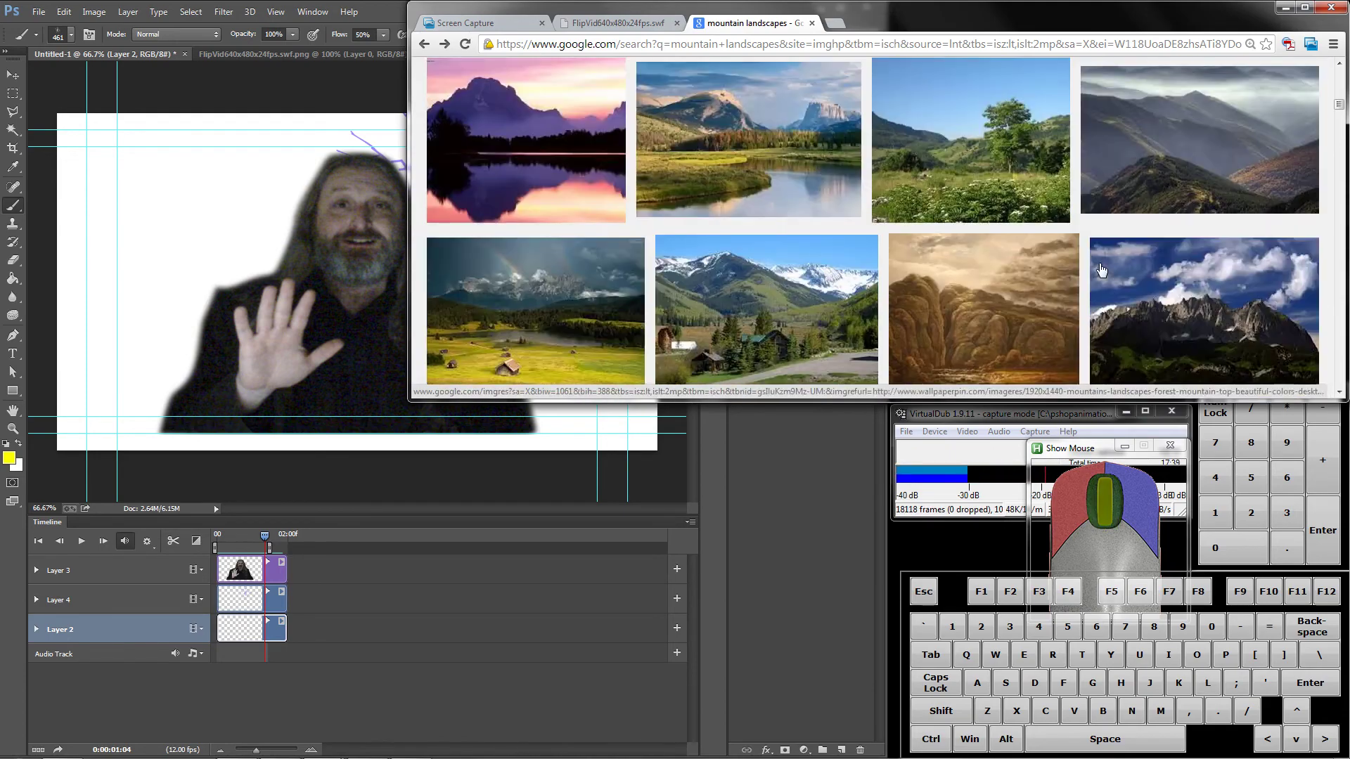
scroll(1102, 271, "down", 10)
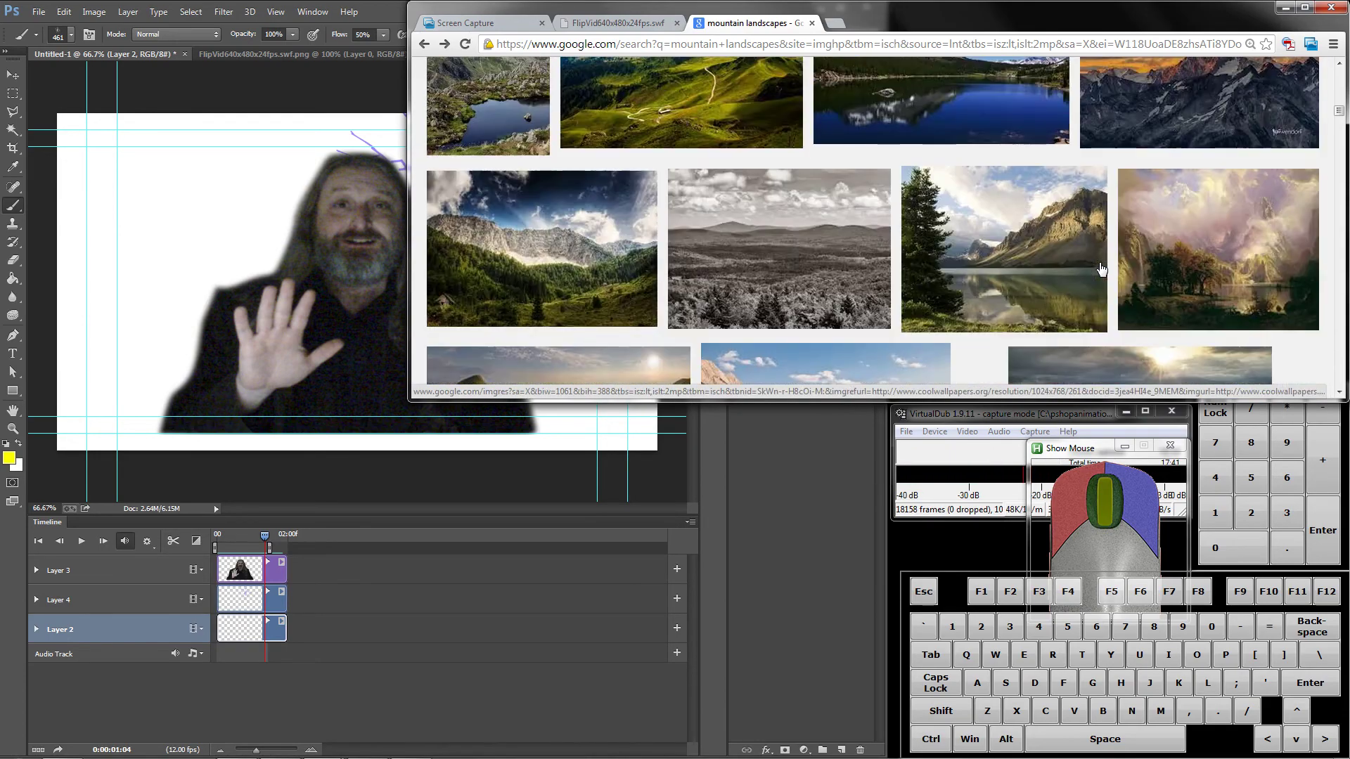
scroll(1101, 267, "down", 10)
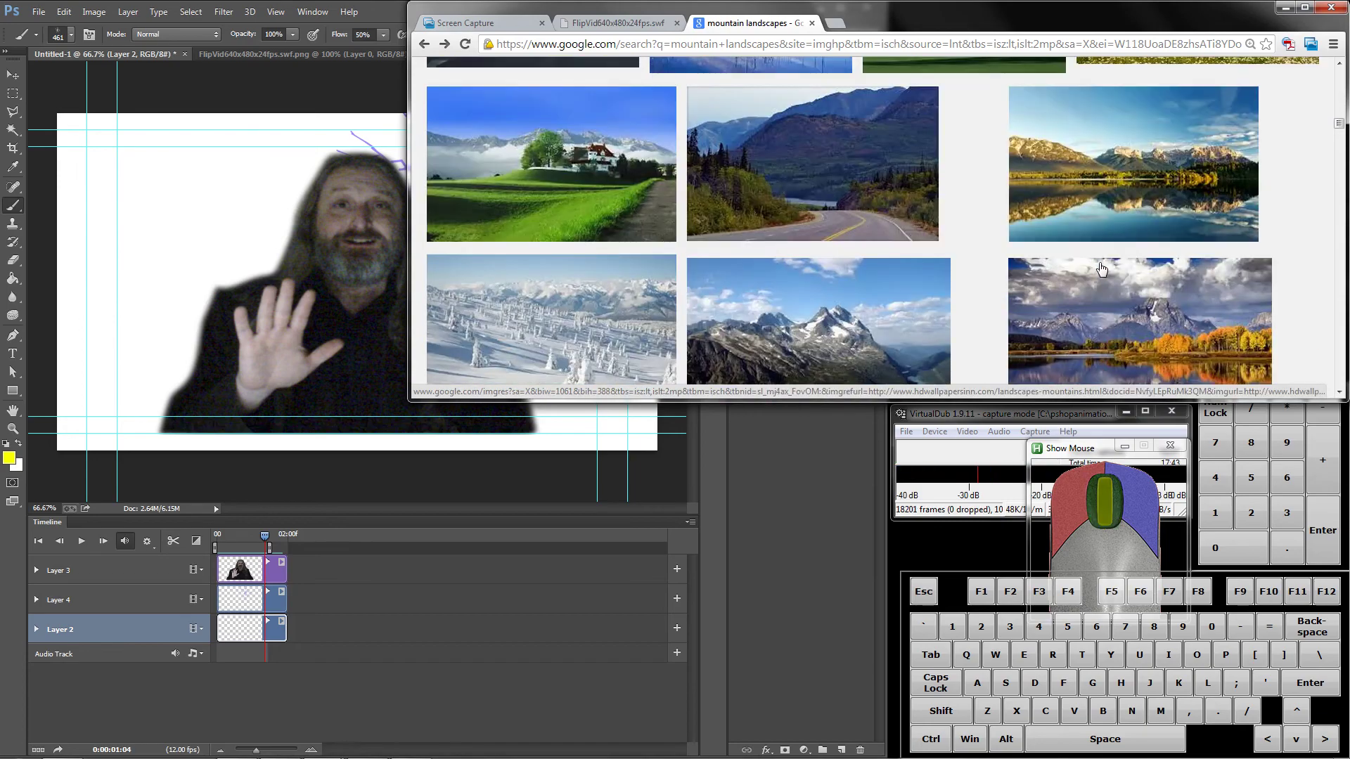
scroll(1101, 268, "down", 10)
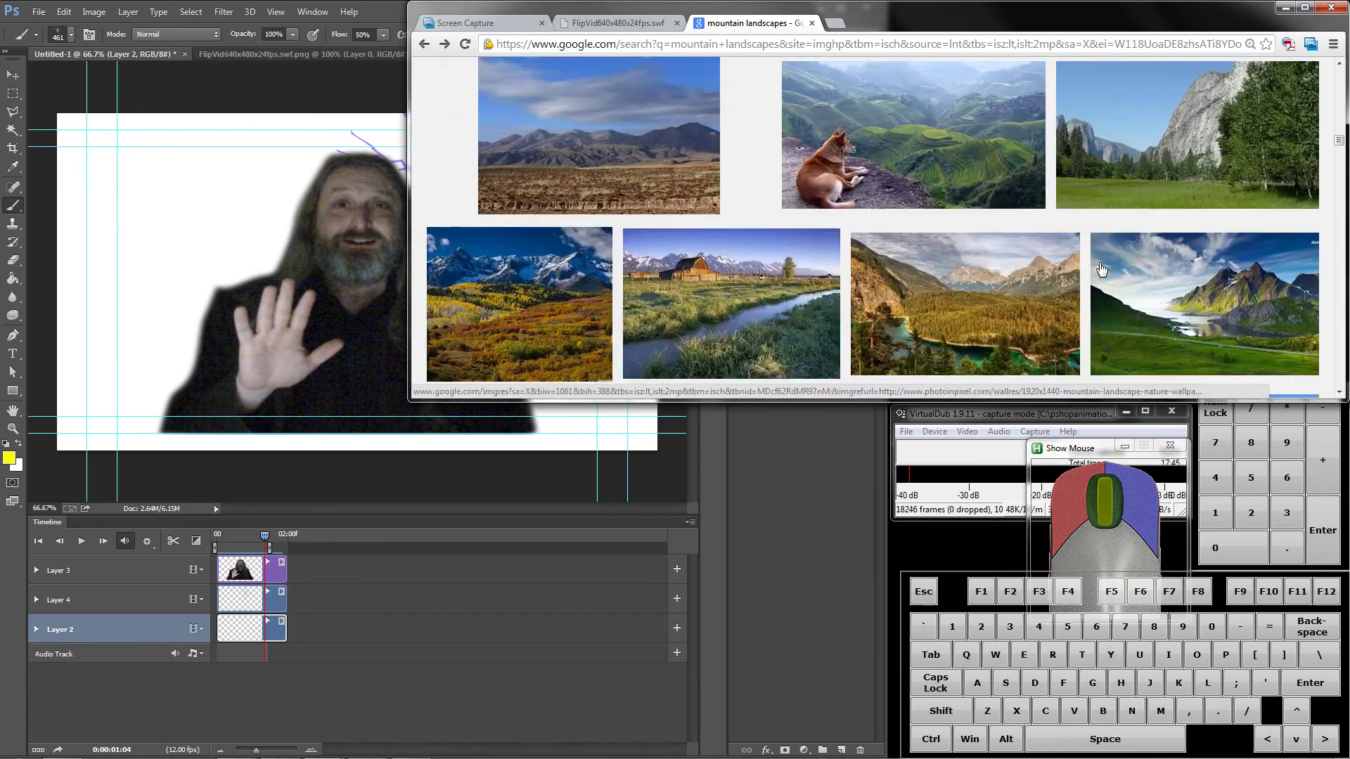
scroll(1102, 271, "down", 5)
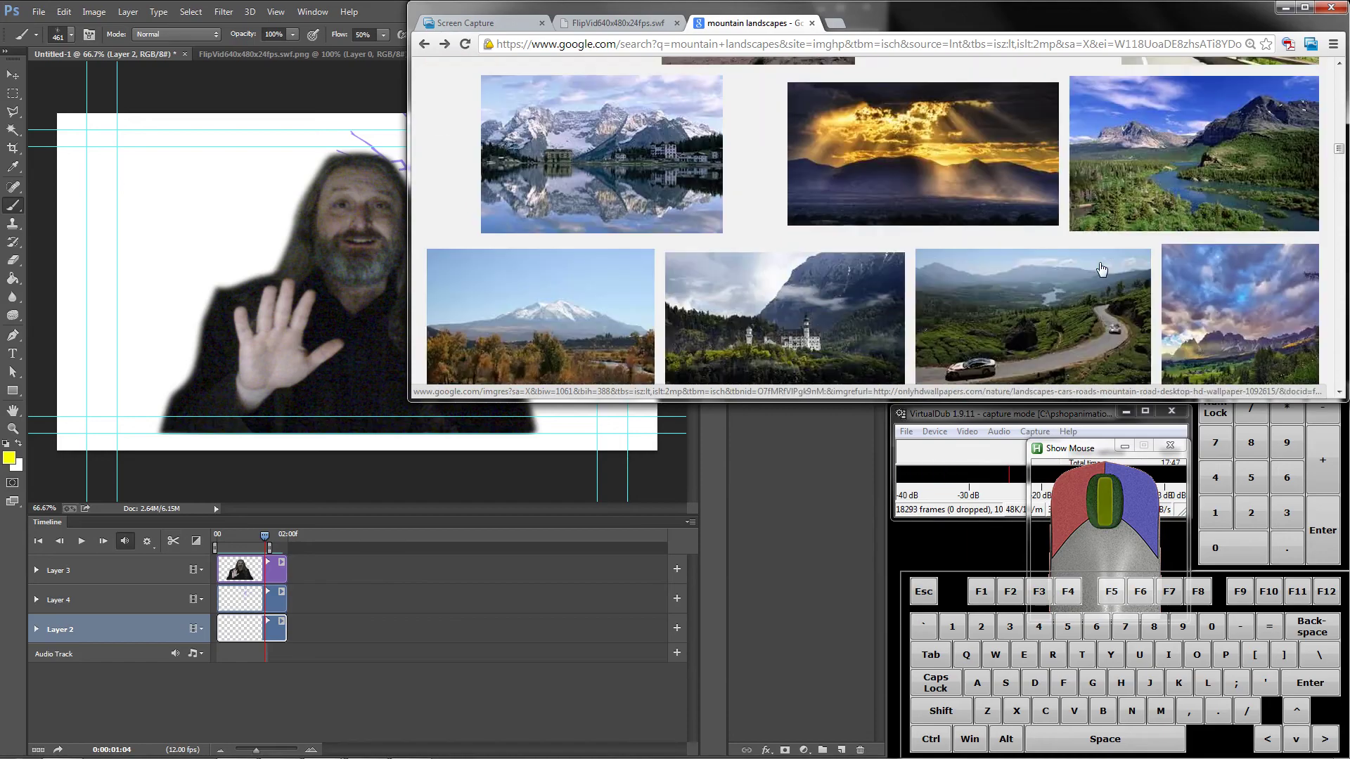
scroll(1101, 268, "down", 10)
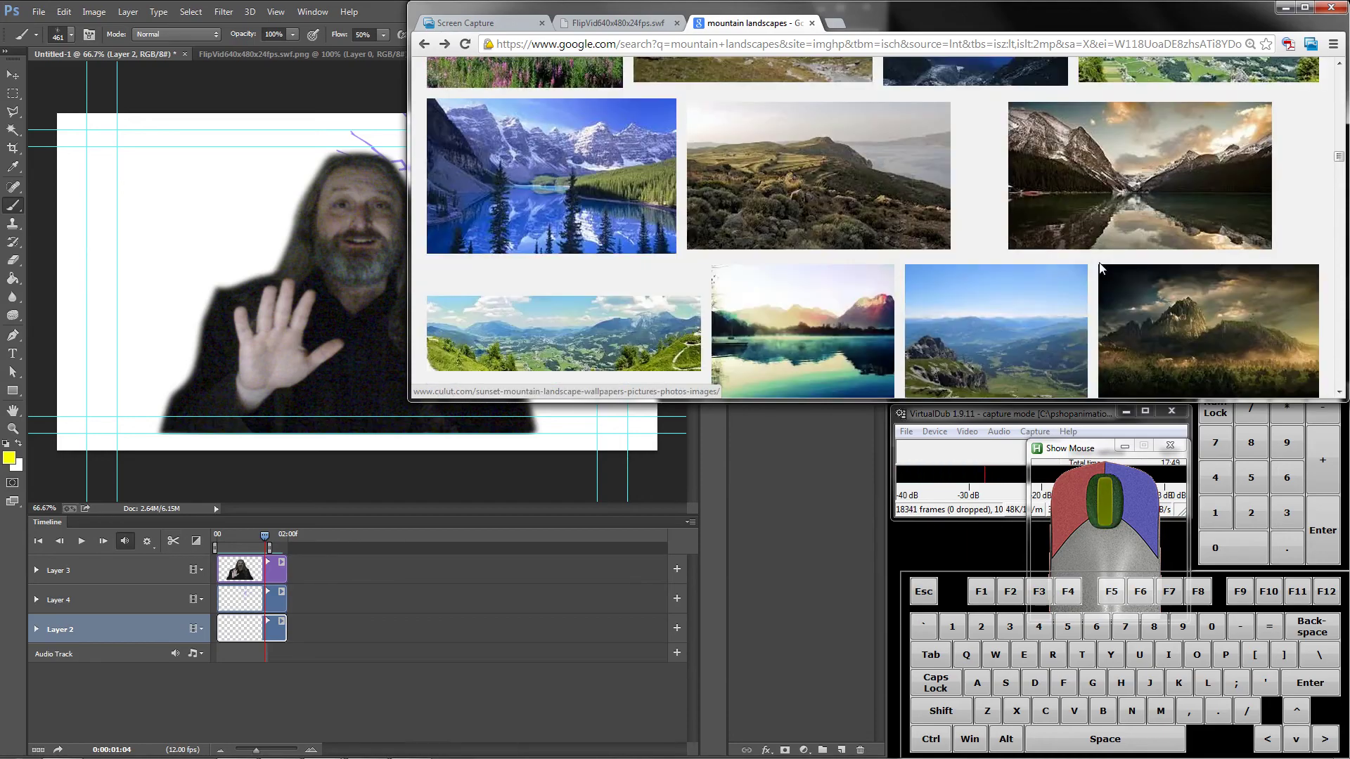
scroll(1101, 268, "down", 10)
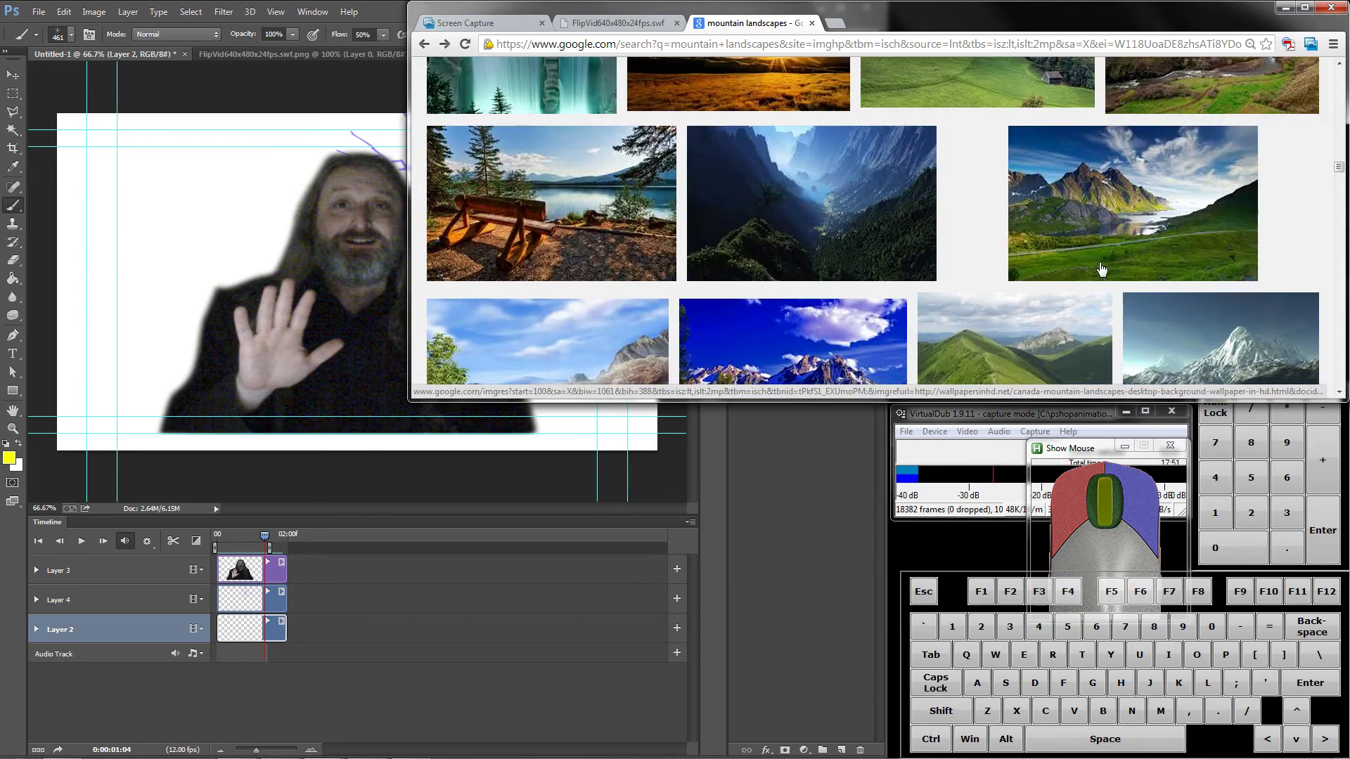
scroll(1102, 271, "down", 5)
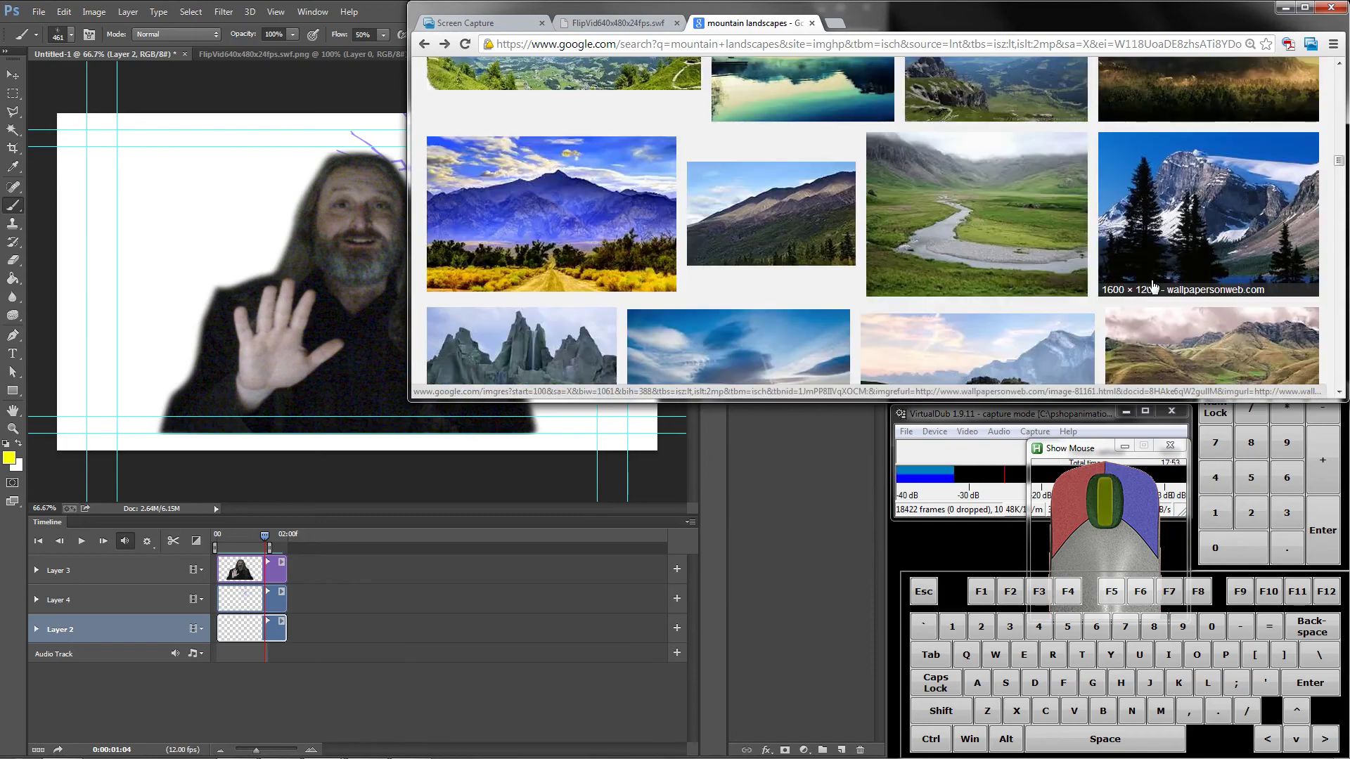
scroll(1146, 260, "up", 2)
scroll(1137, 255, "down", 7)
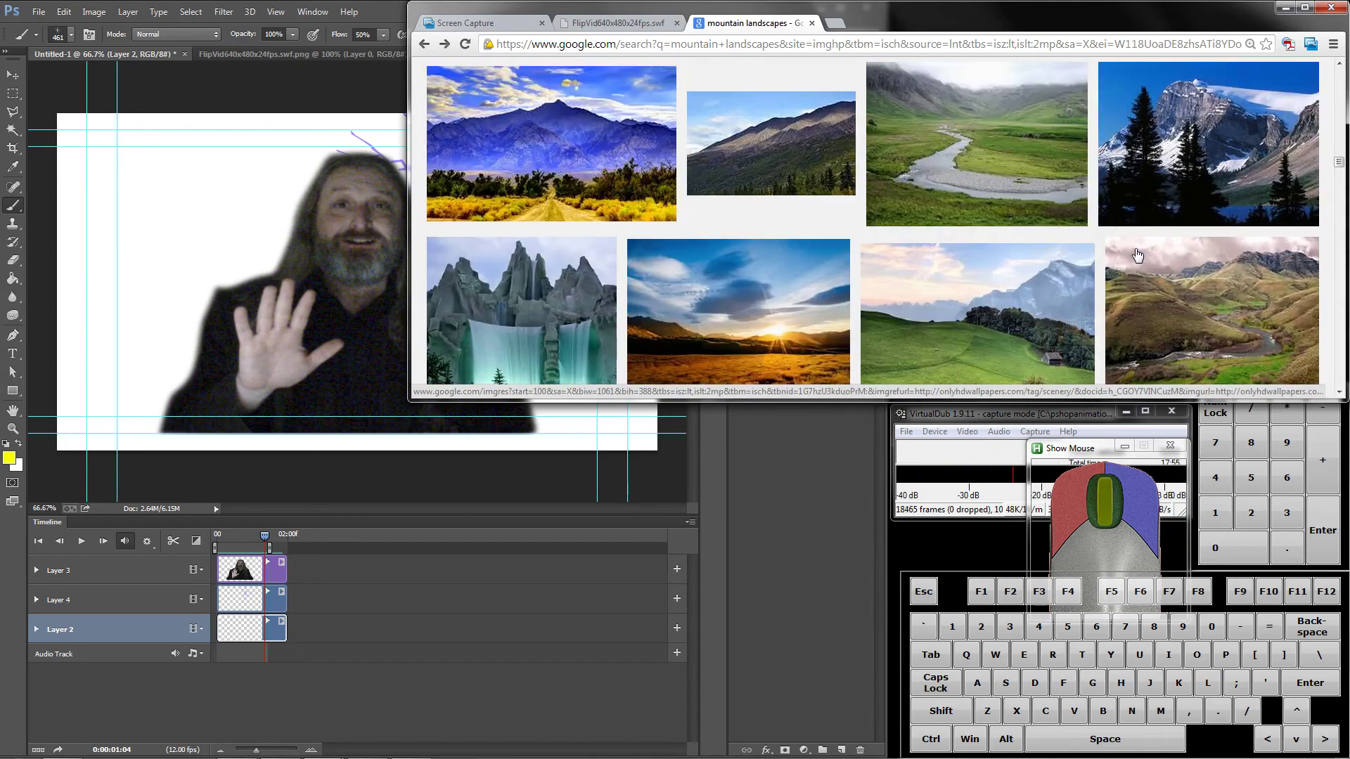
scroll(1138, 254, "up", 2)
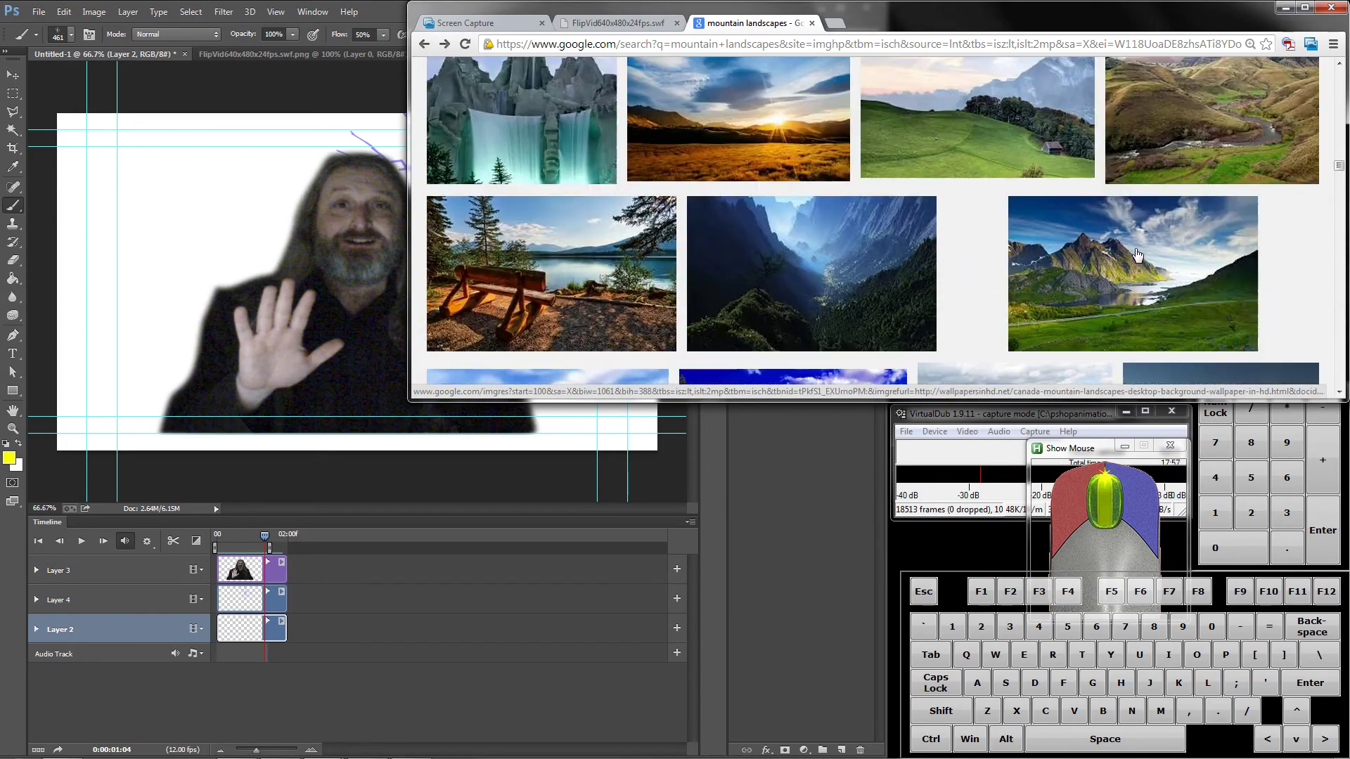
scroll(1137, 255, "down", 5)
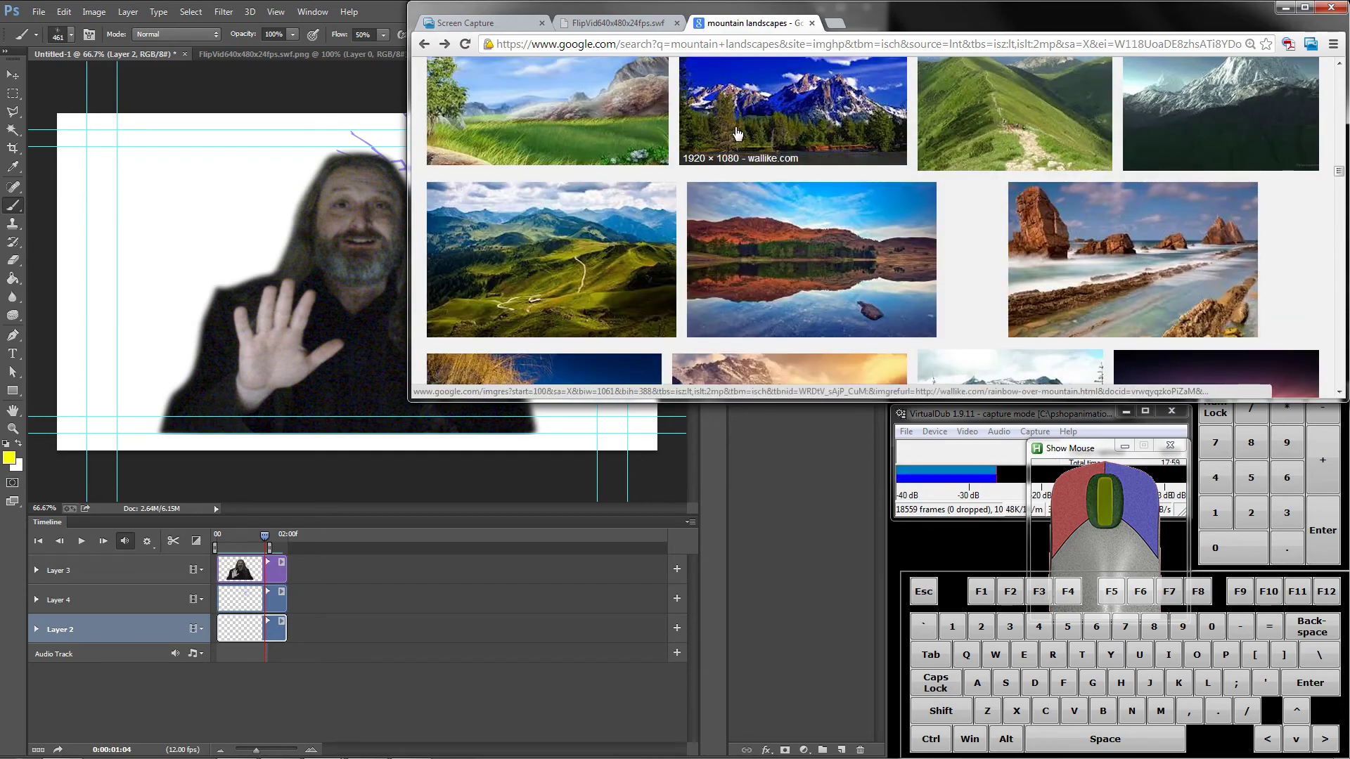
scroll(930, 225, "down", 10)
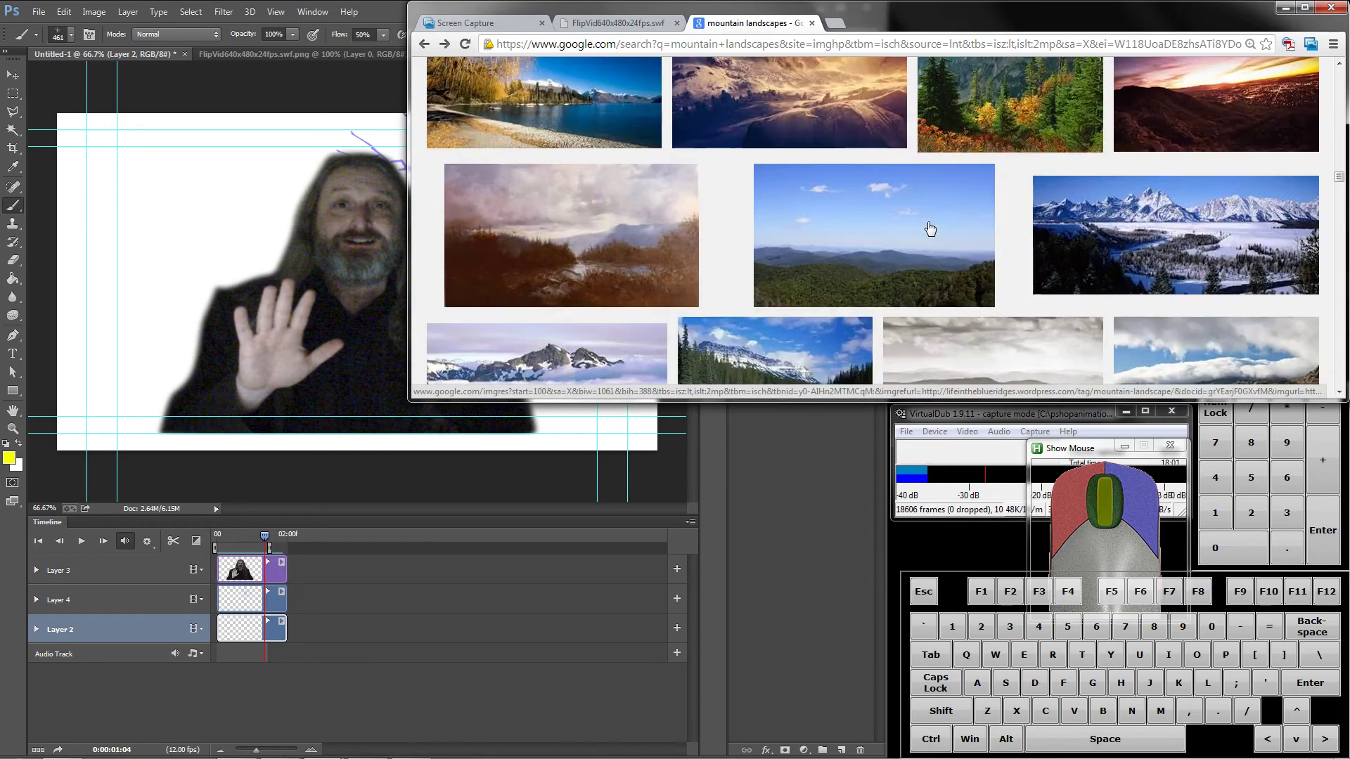
scroll(929, 227, "down", 8)
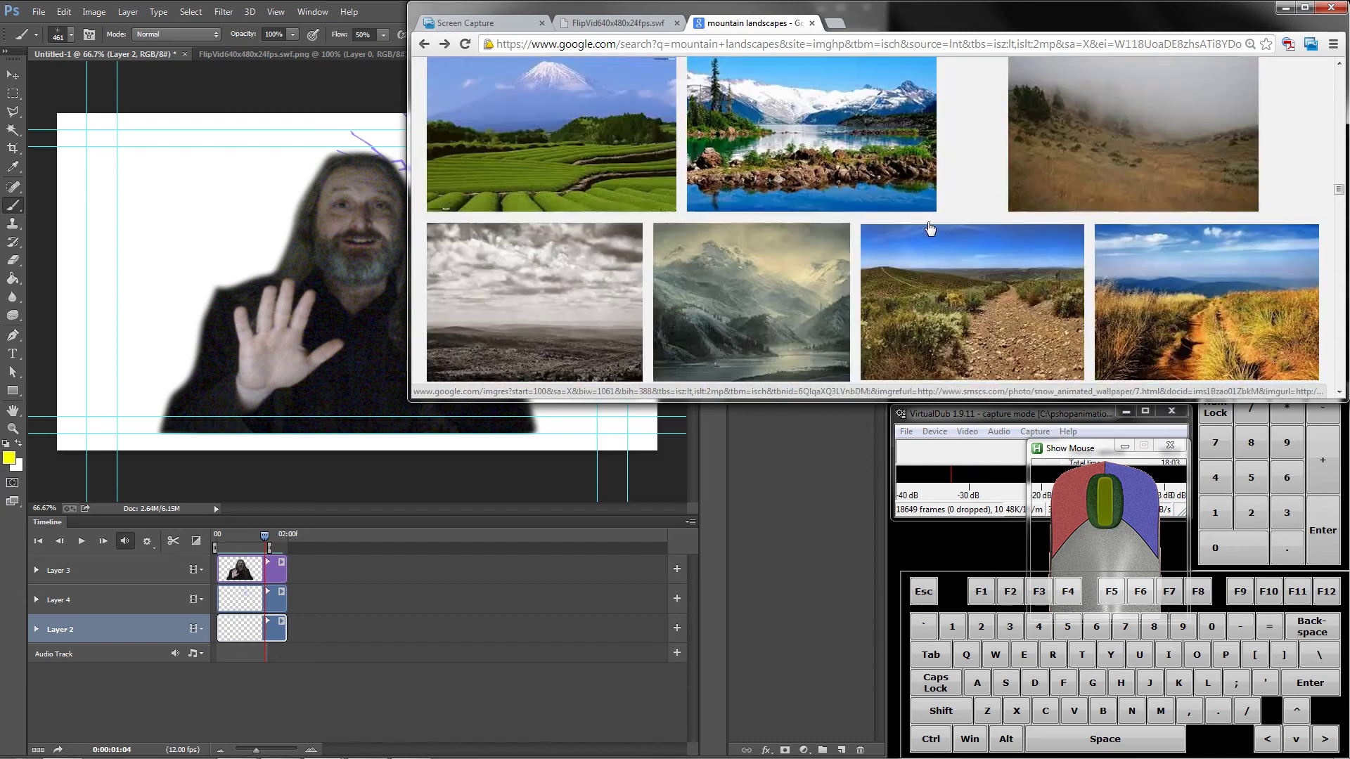
scroll(929, 227, "down", 5)
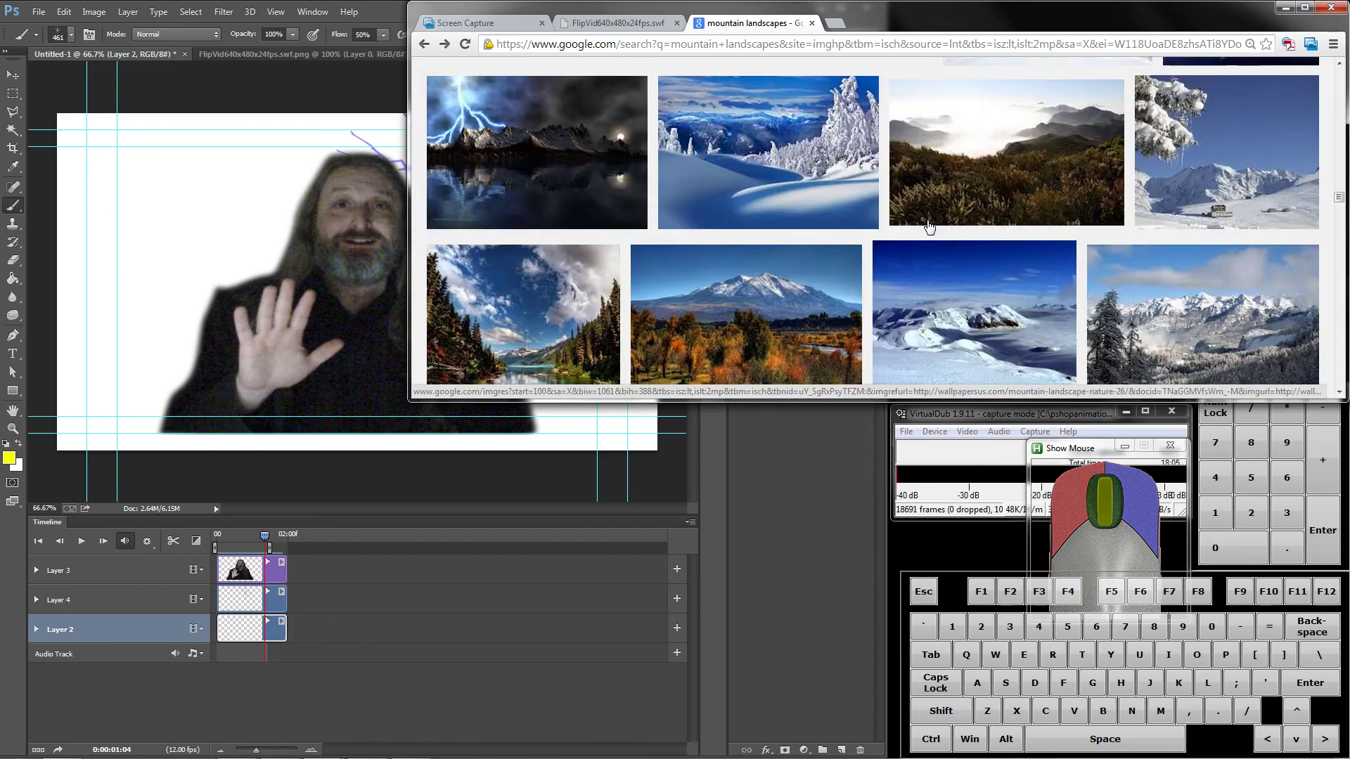
scroll(802, 184, "down", 3)
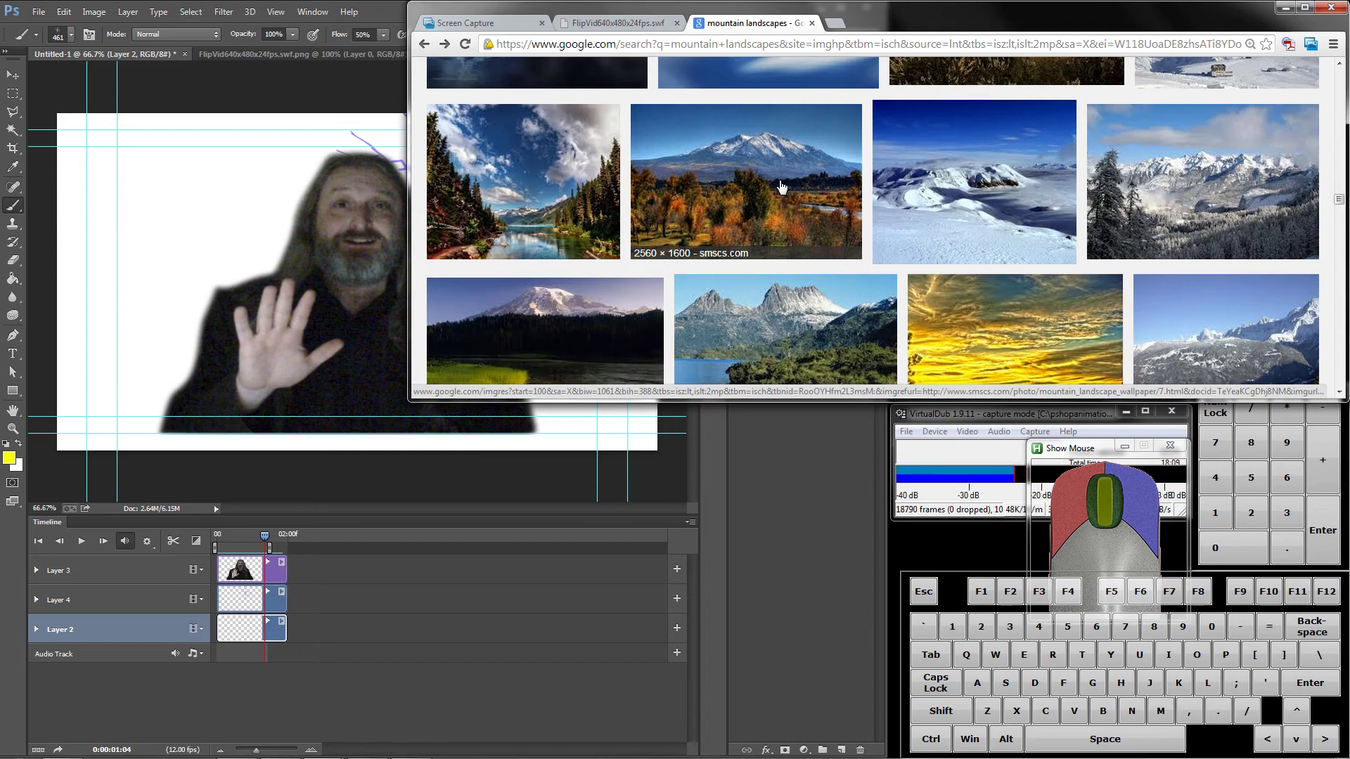
- View the 2560 × 1600 snow-capped mountain and autumn forest image at full size and save it to Local Disk (C:) under its suggested name
left_click(782, 187)
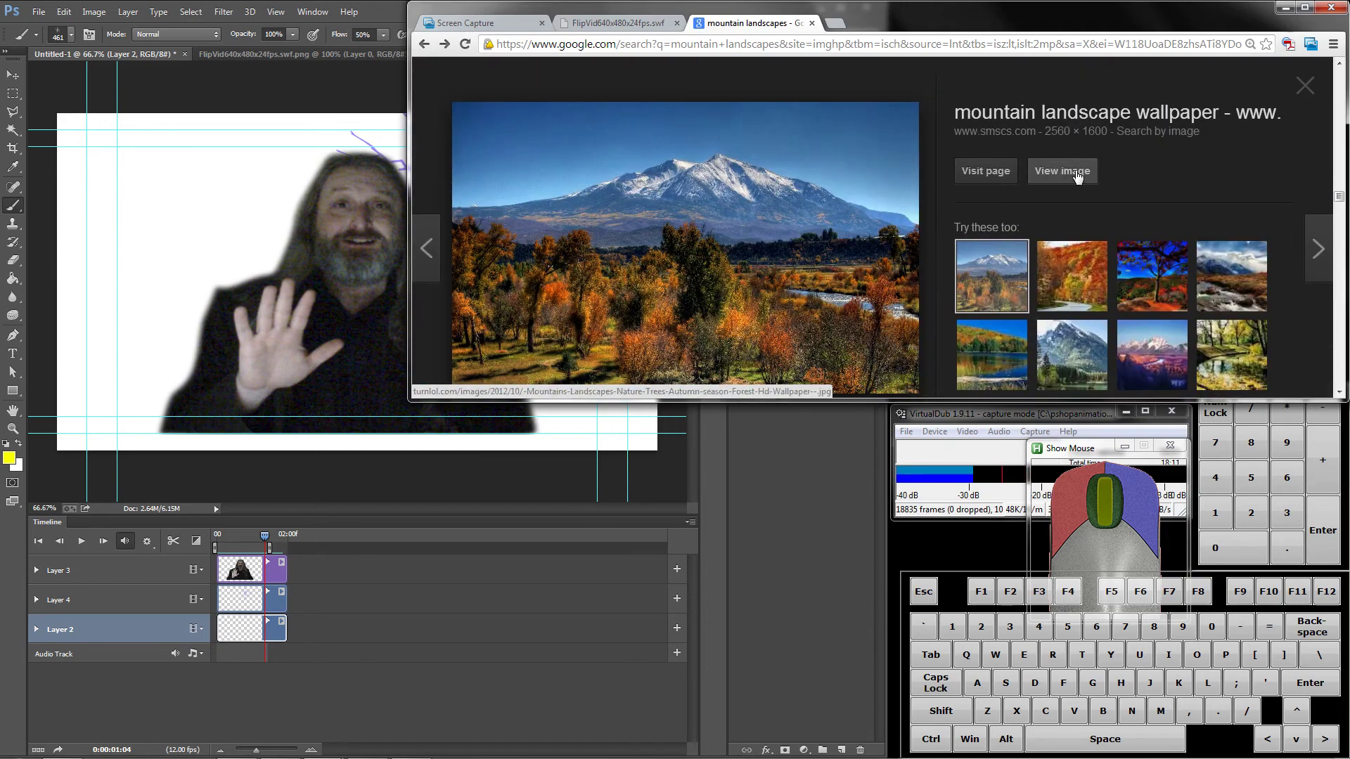
left_click(1061, 172)
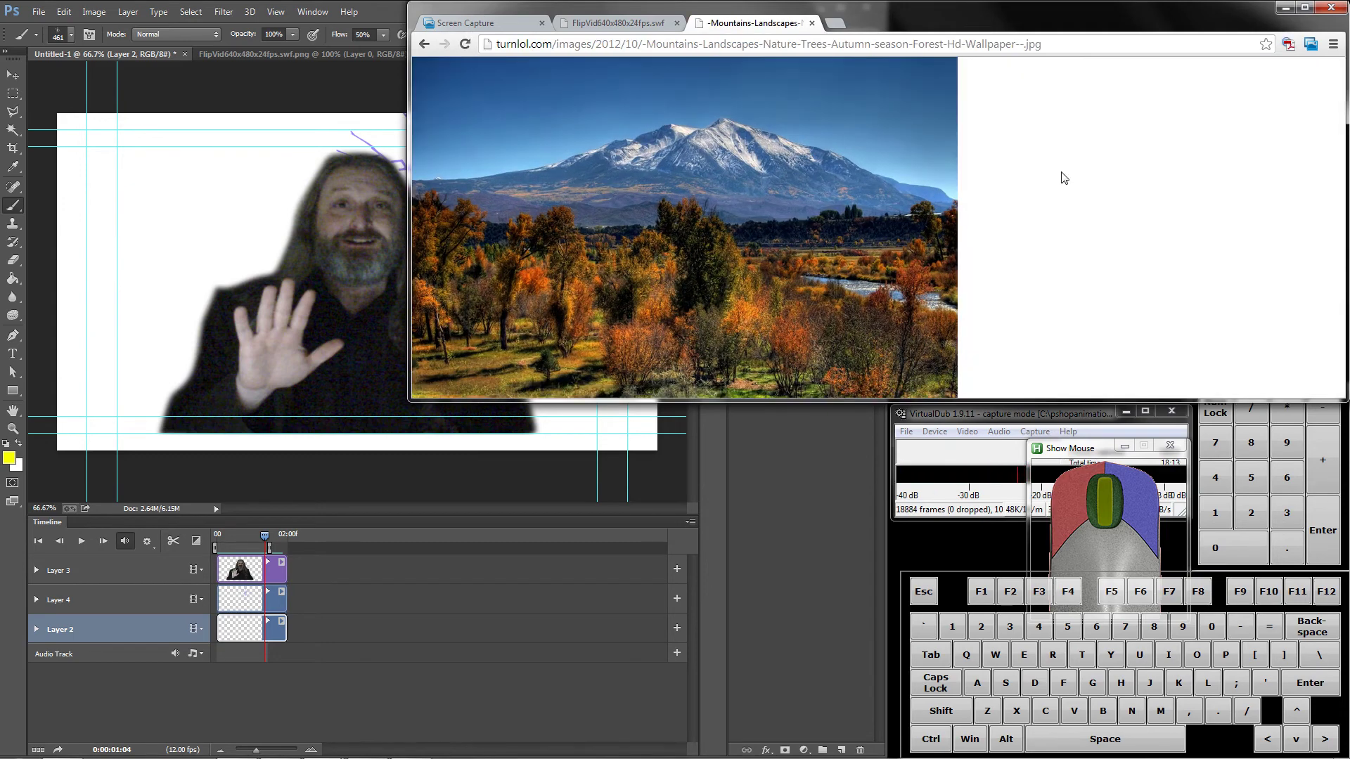
right_click(714, 198)
left_click(761, 207)
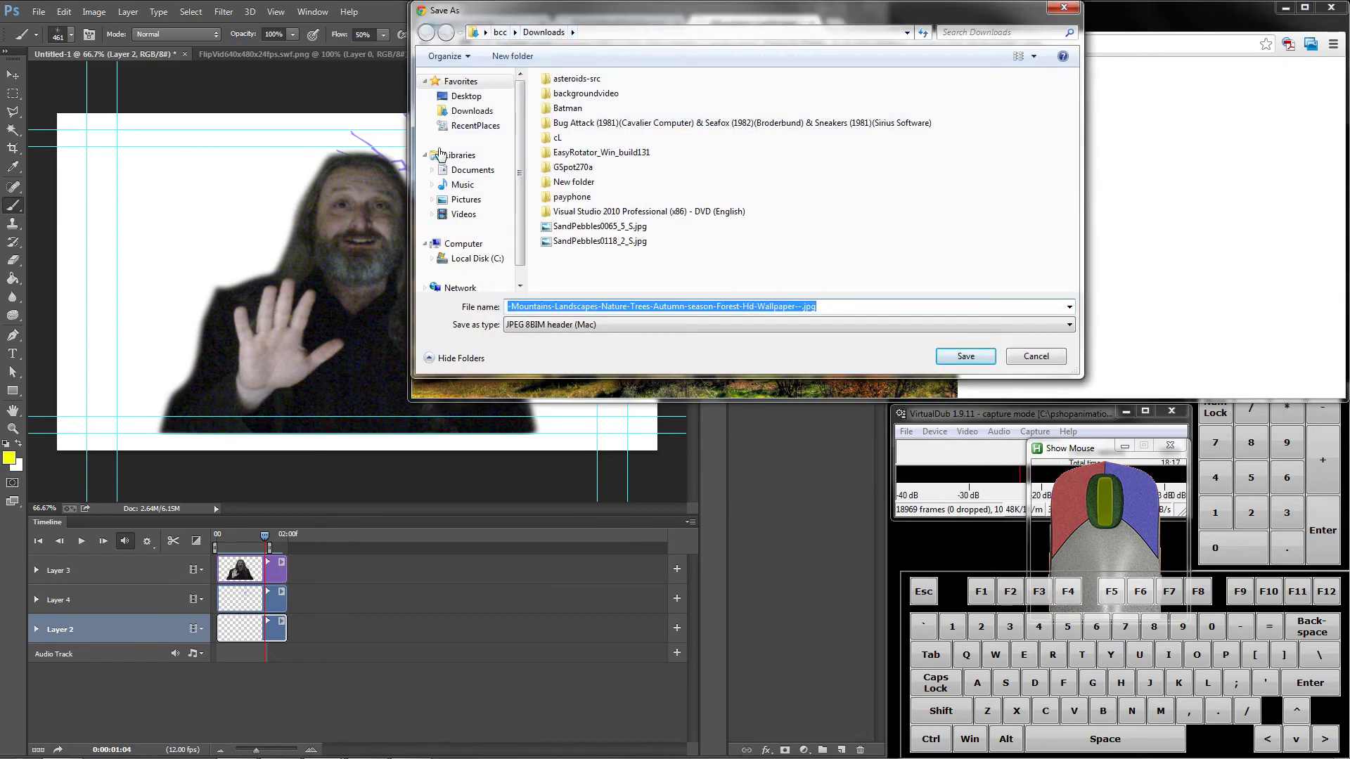
left_click(475, 260)
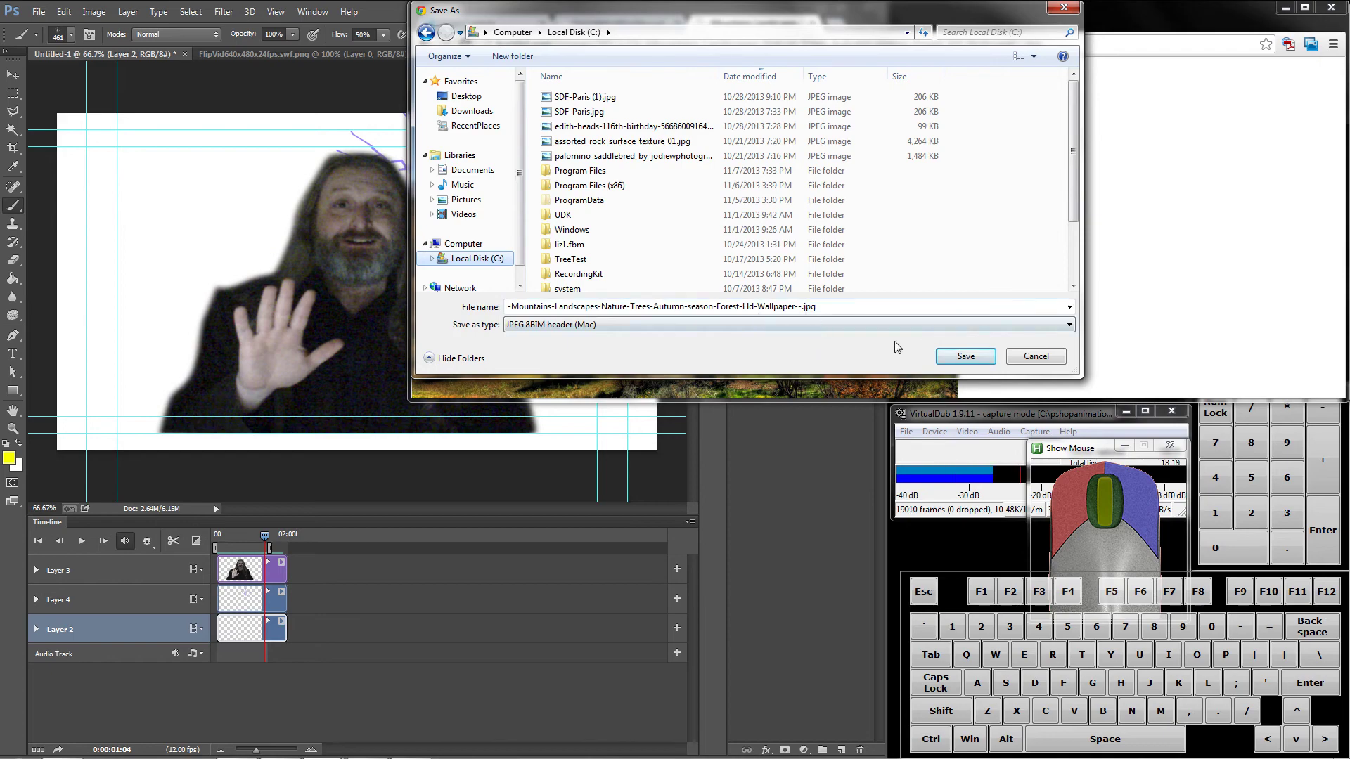
left_click(966, 357)
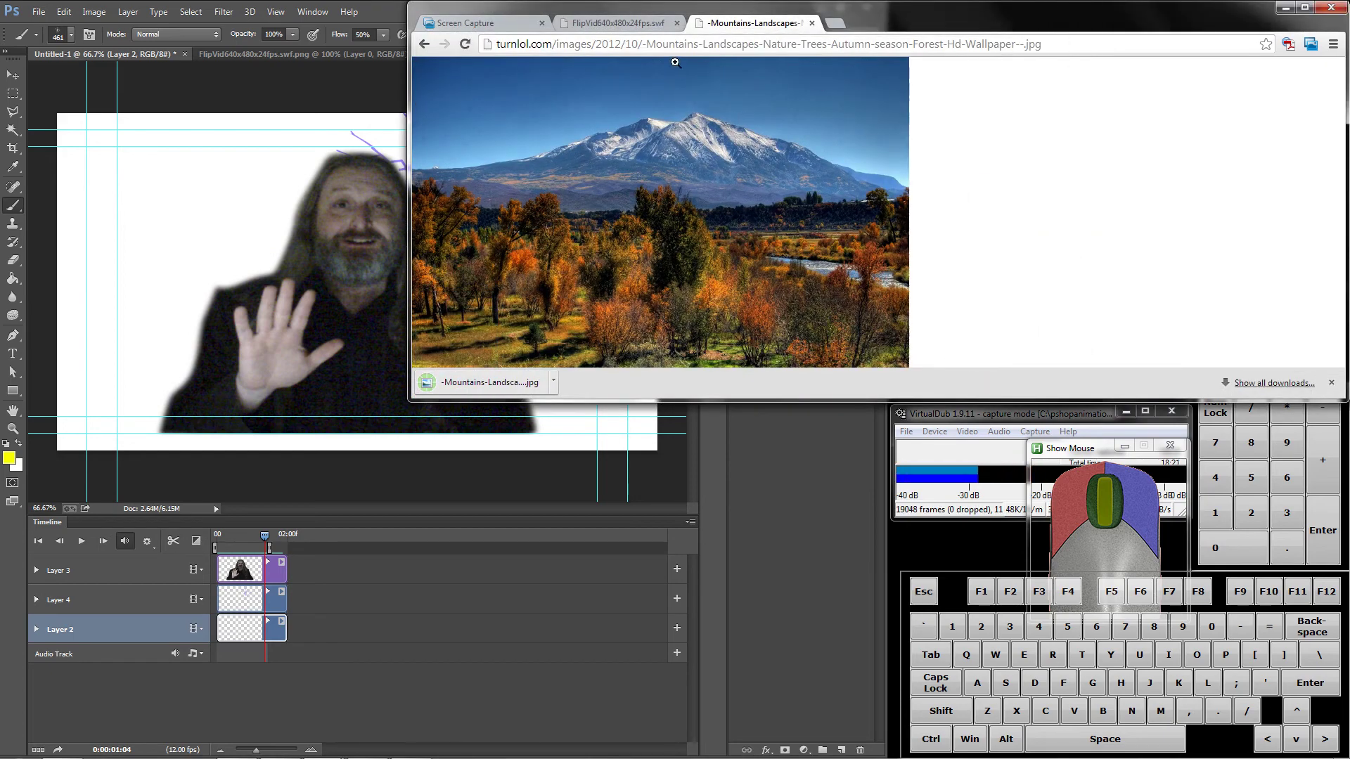
- Switch to the FlipVid640x480x24fps.swf browser tab and narrow the browser window until the whole Photoshop workspace is uncovered
left_click(610, 23)
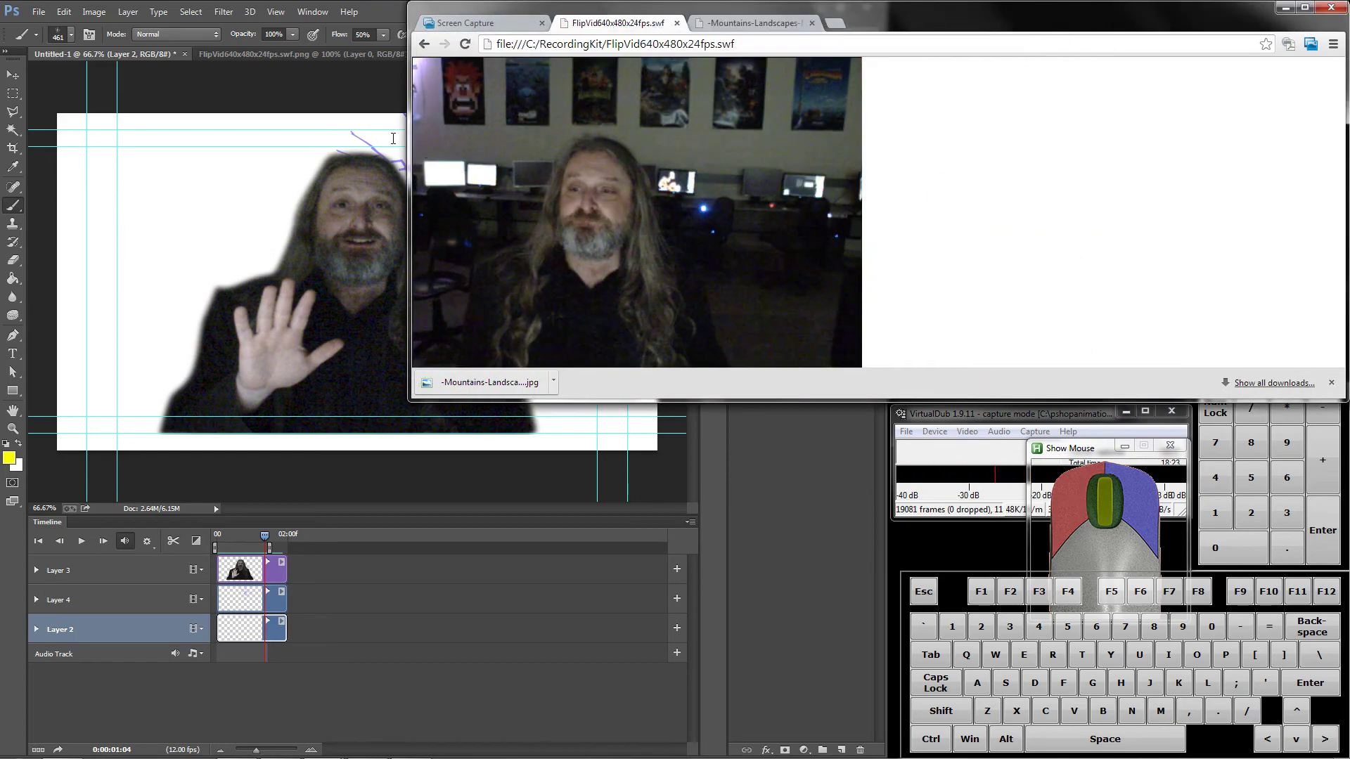
left_click_drag(409, 140, 892, 170)
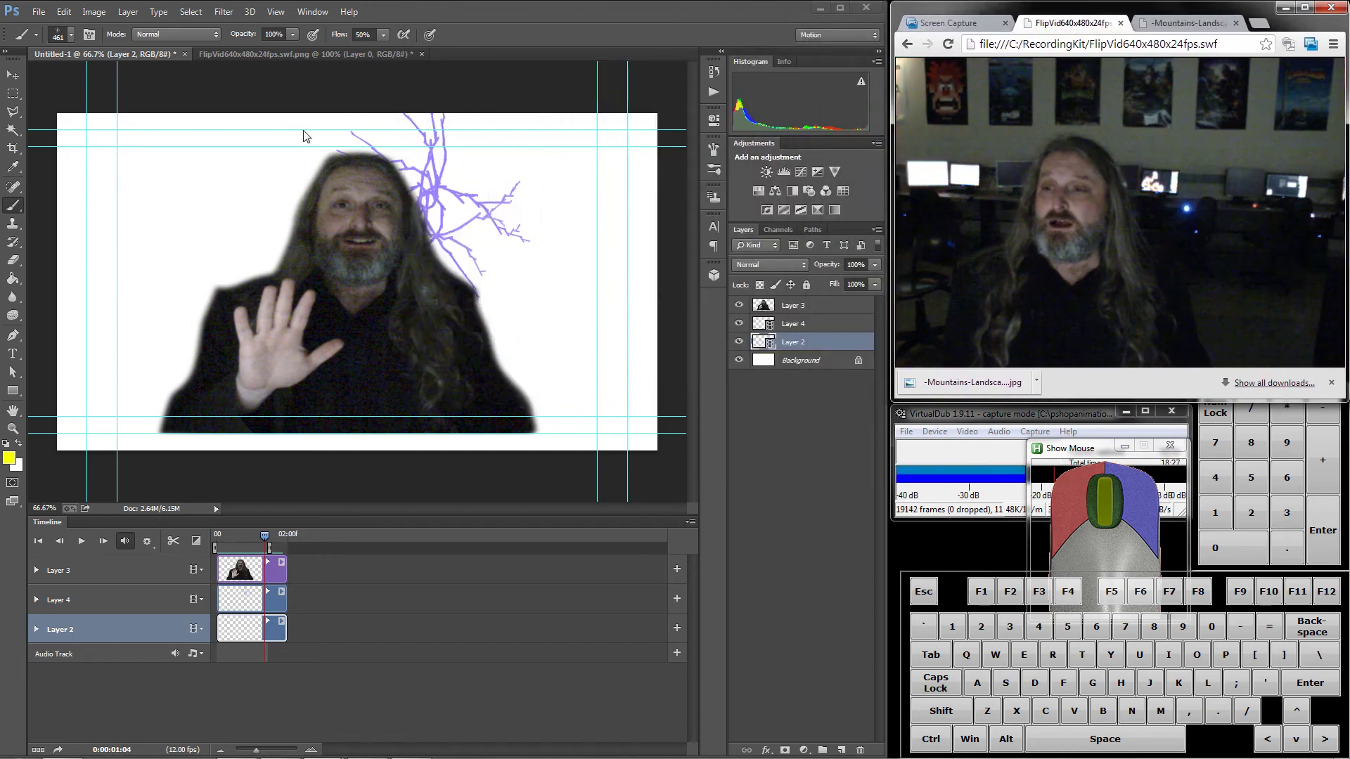
- Open the downloaded -Mountains-Landscapes-Nature-Trees-Autumn-season-Forest-Hd-Wallpaper--.jpg from Local Disk (C:)
left_click(39, 13)
left_click(53, 41)
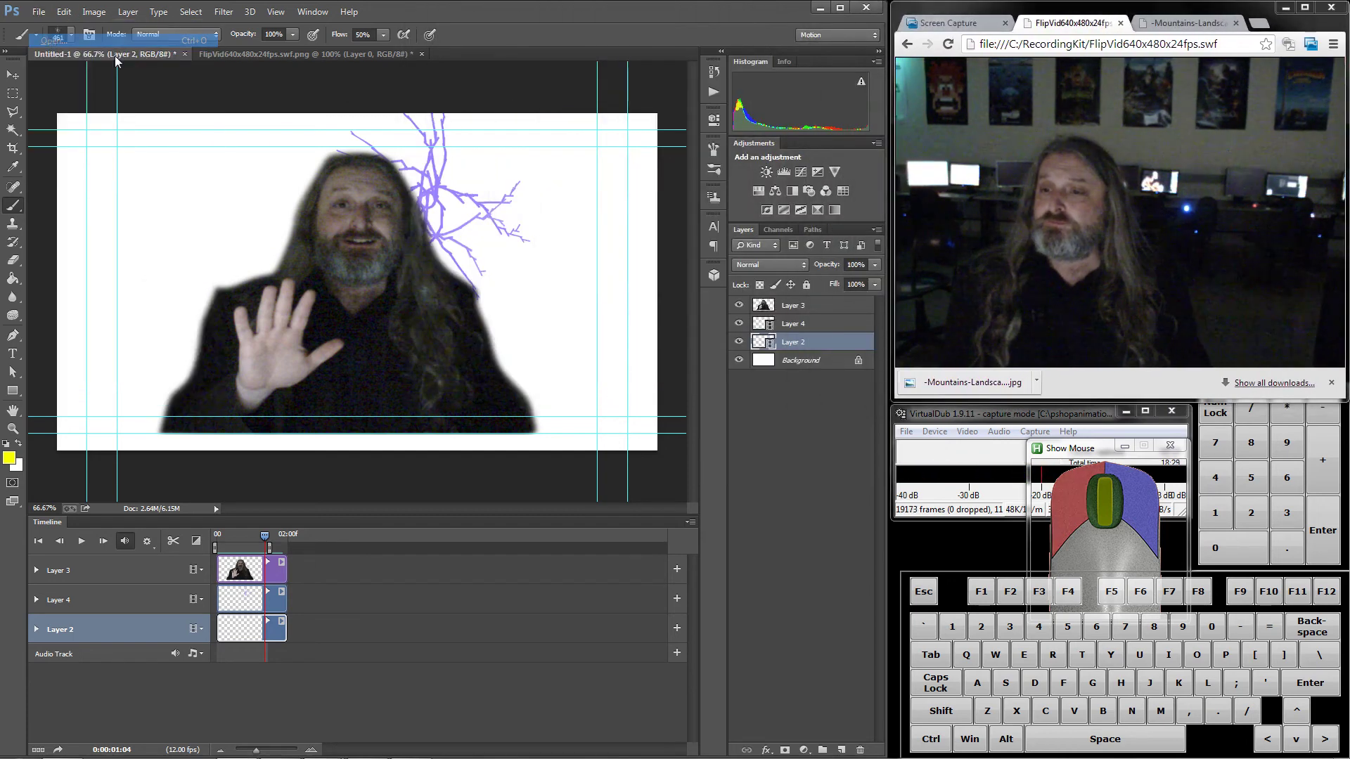
left_click(295, 204)
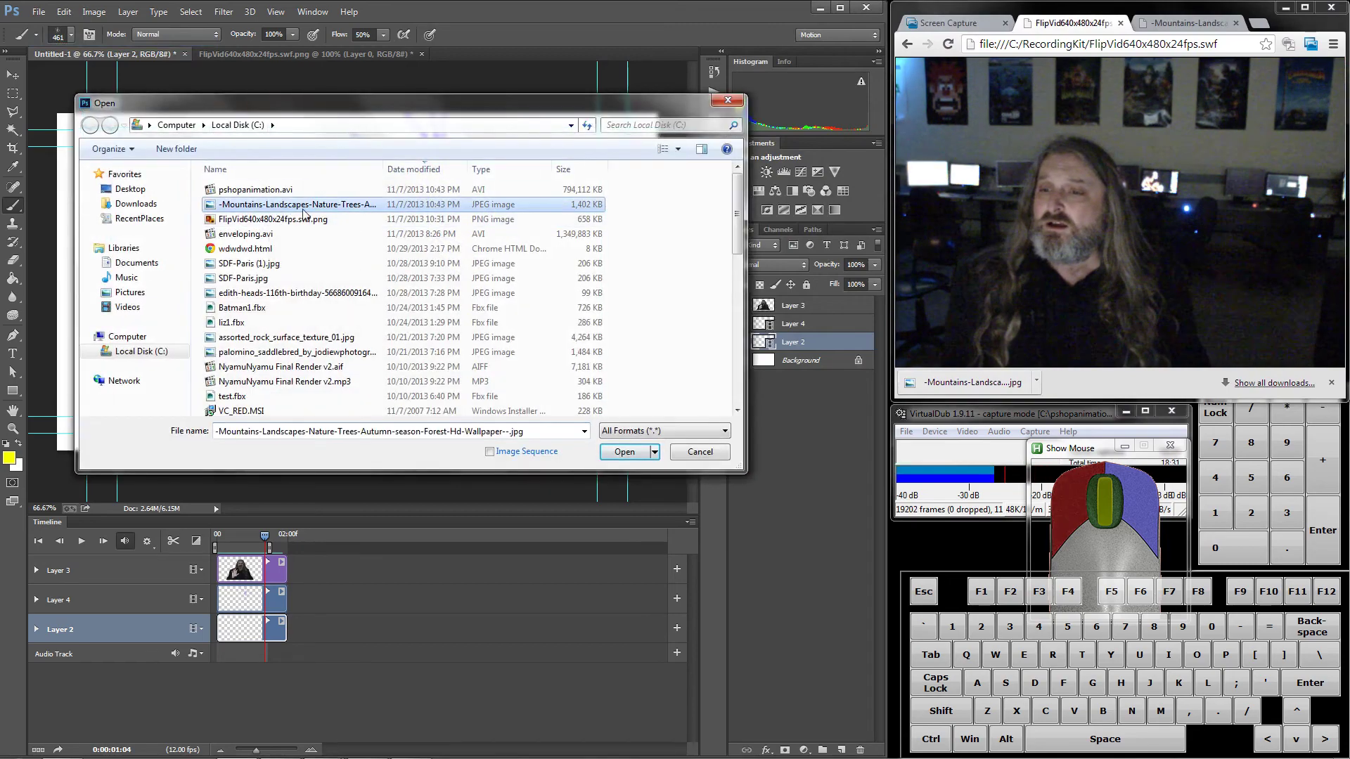
left_click(623, 453)
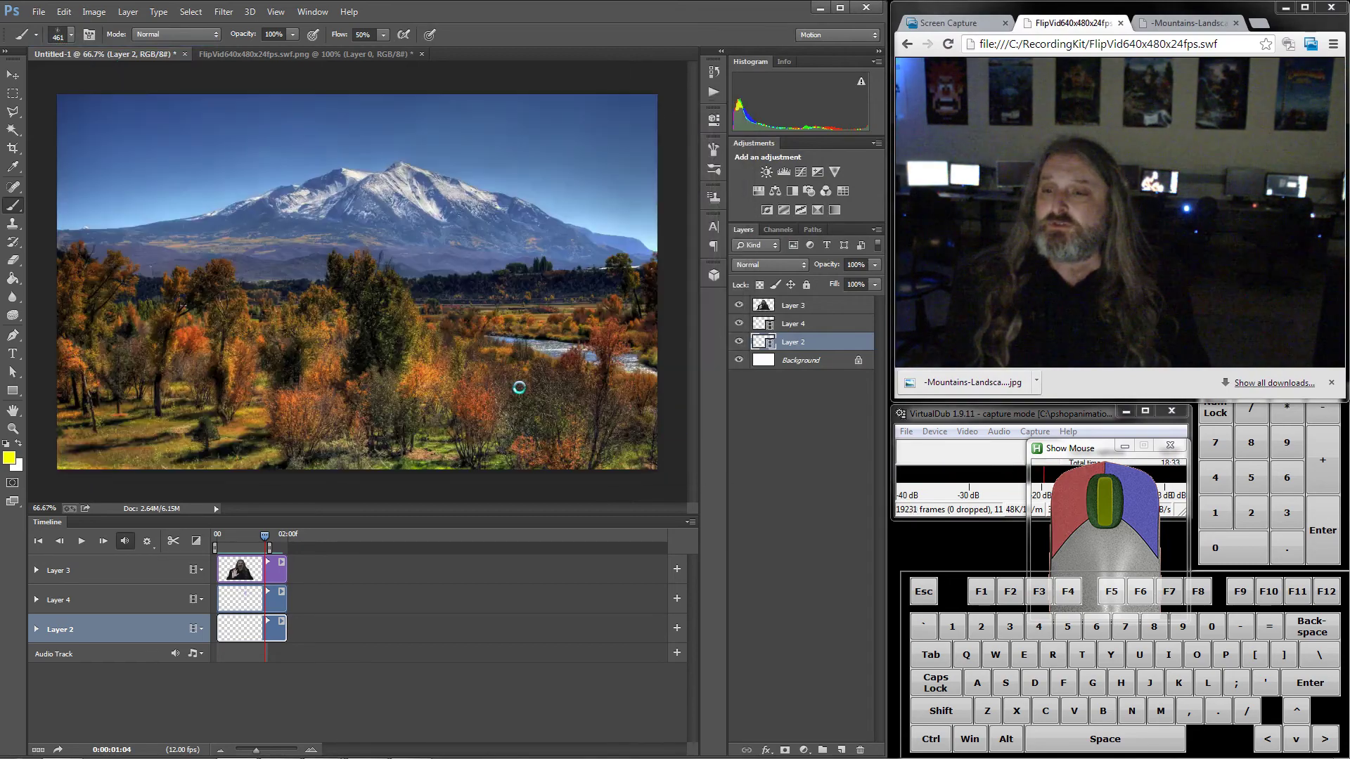
- Select the entire mountain landscape image and copy it
left_click(65, 13)
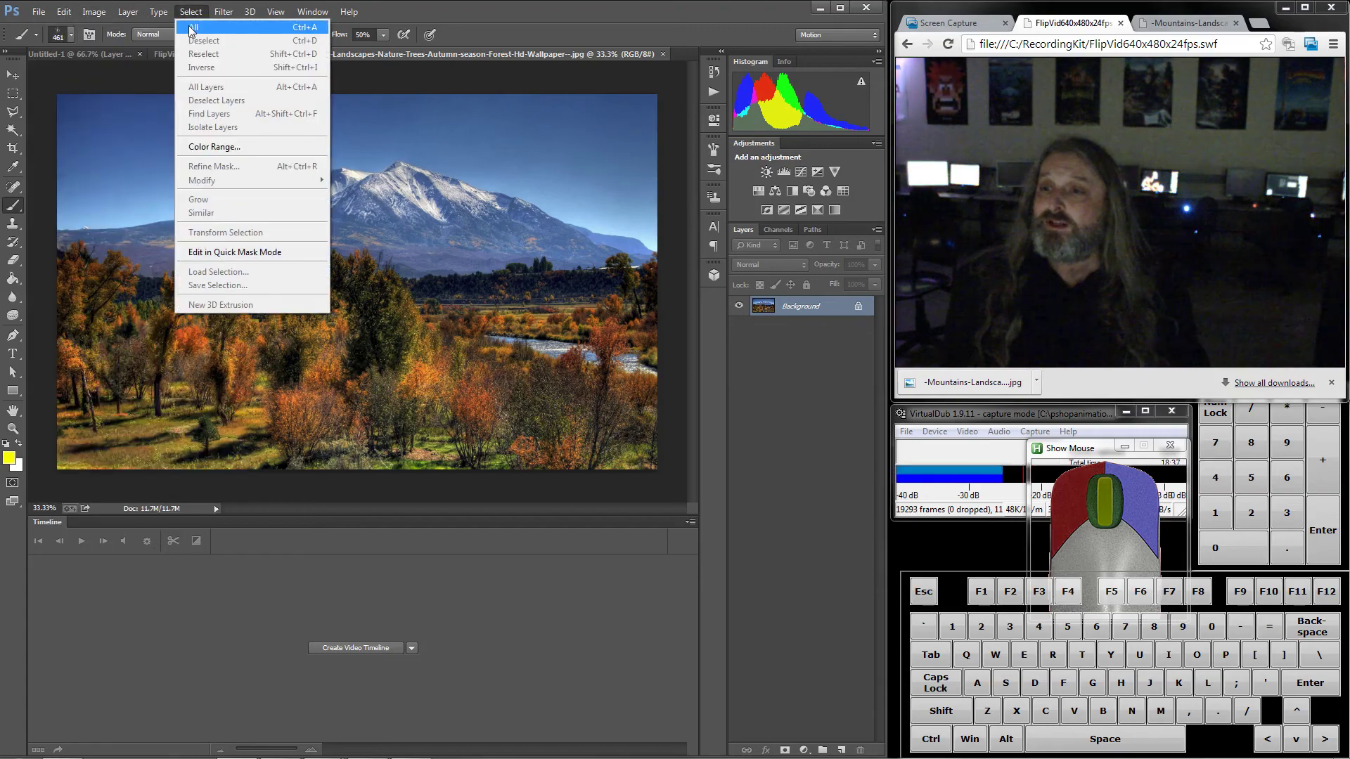
left_click(192, 28)
left_click(63, 12)
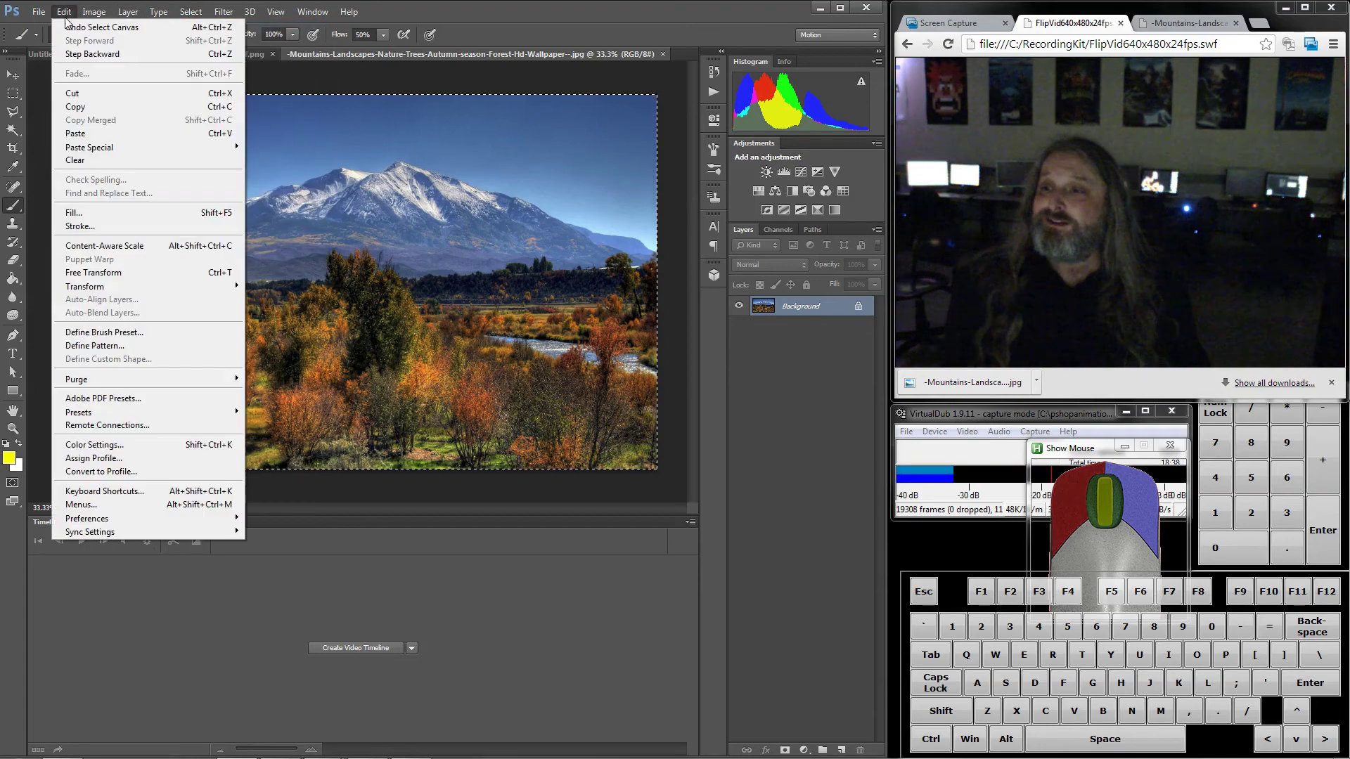
left_click(76, 107)
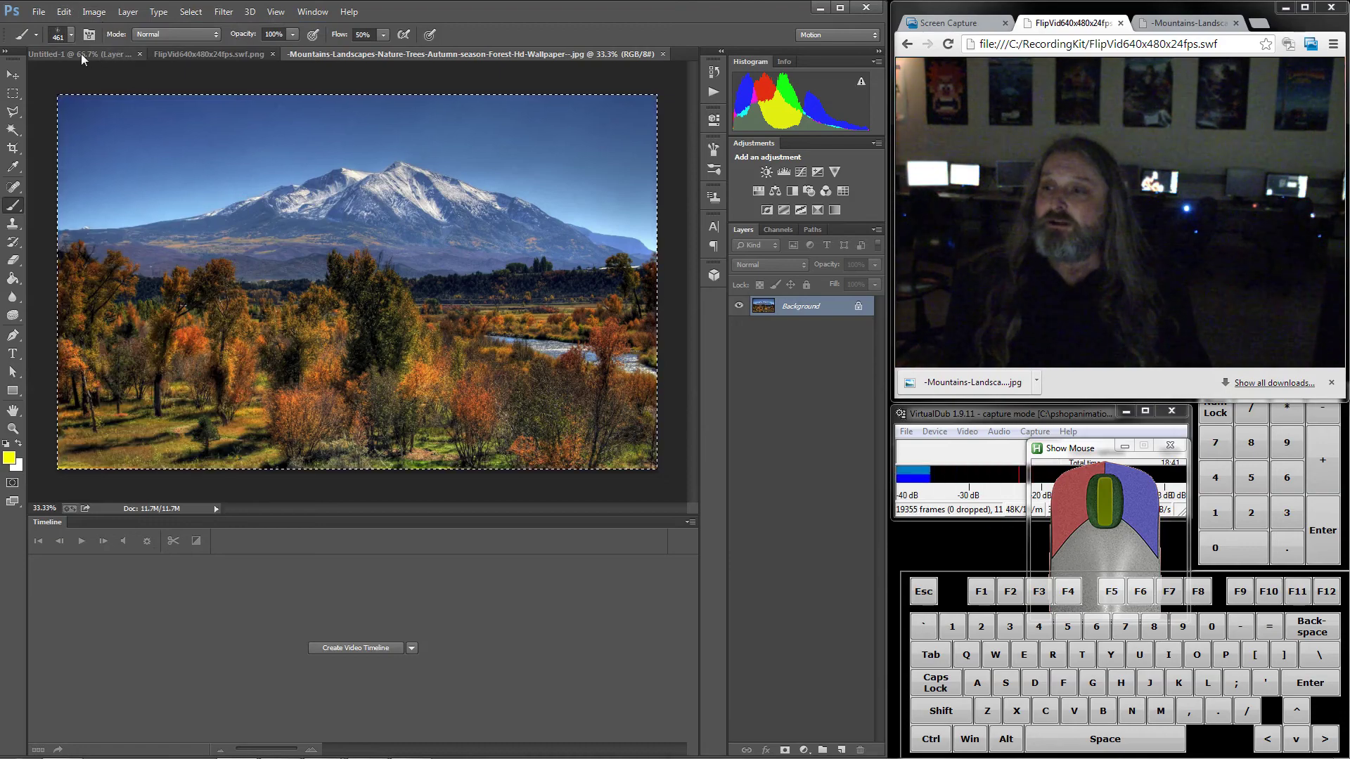
- Paste the mountain picture into the Untitled-1 document as a new layer directly above the Background layer
left_click(83, 55)
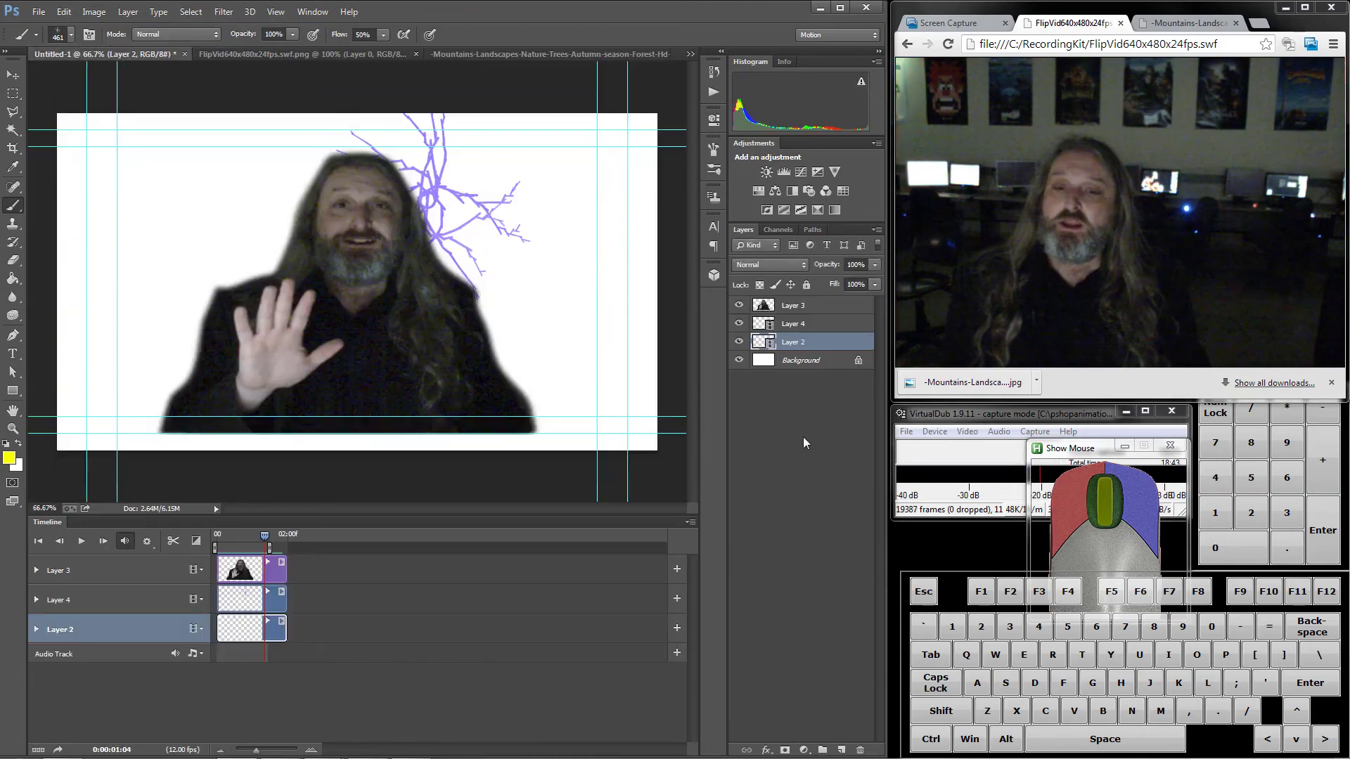
left_click(798, 360)
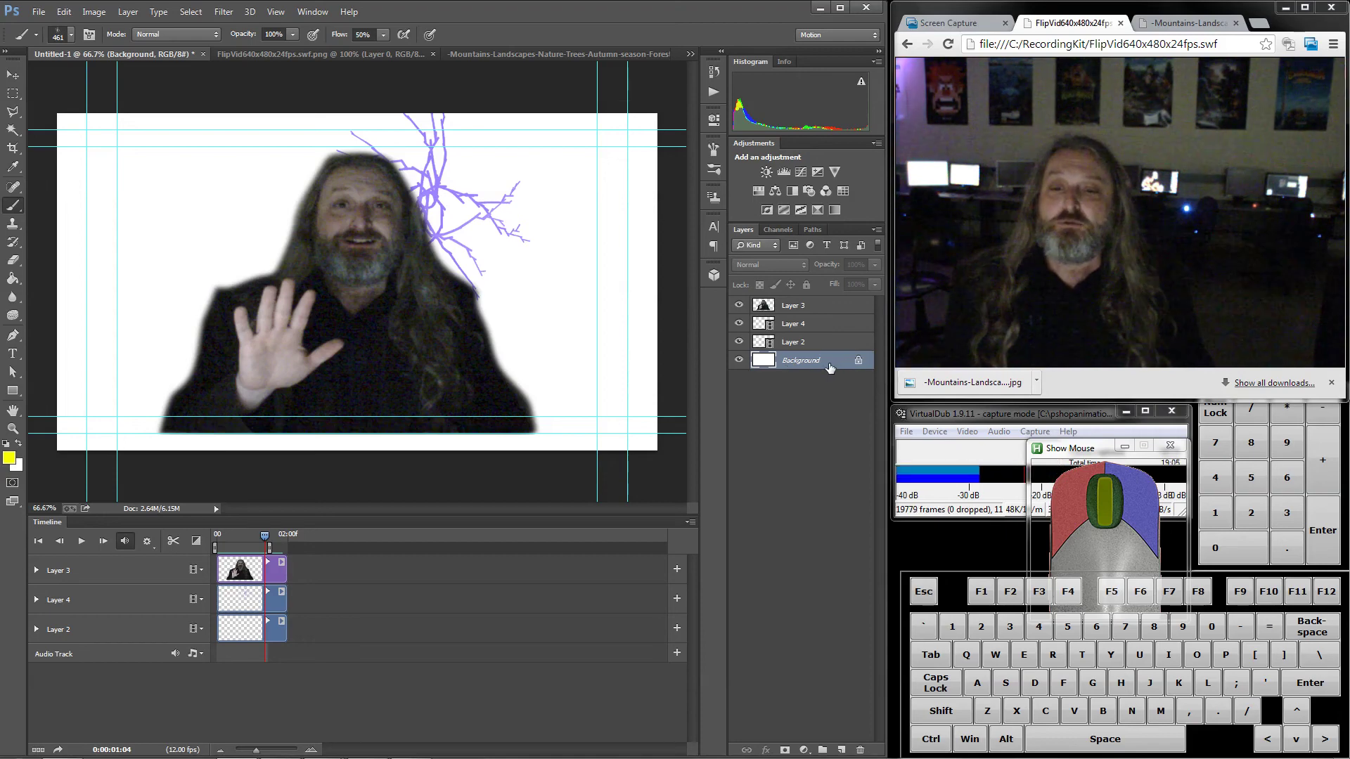
left_click(63, 12)
left_click(75, 133)
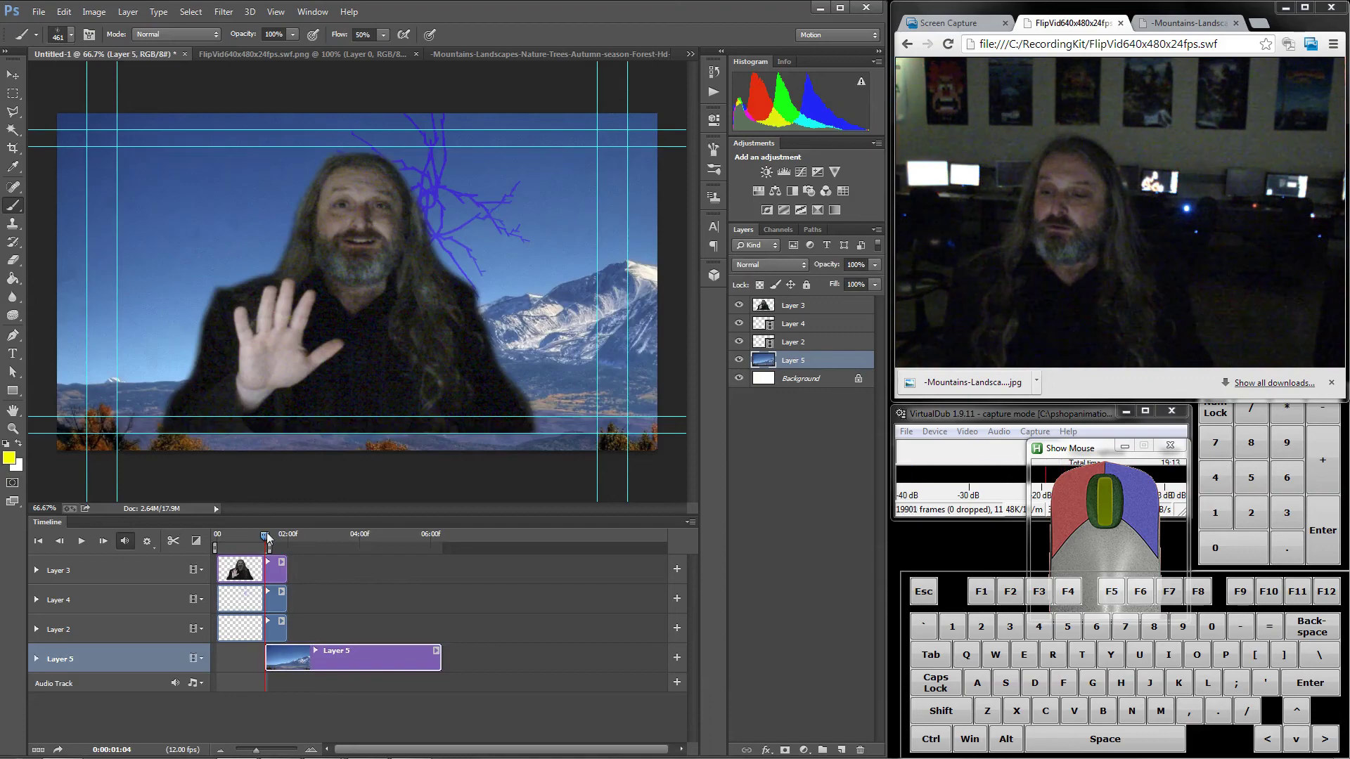
- Return the playhead to the first frame and shift the mountain layer's clip back to cover the start of the timeline
mouse_move(270, 542)
left_mouse_down()
mouse_move(177, 524)
mouse_move(315, 525)
mouse_move(276, 531)
left_mouse_up()
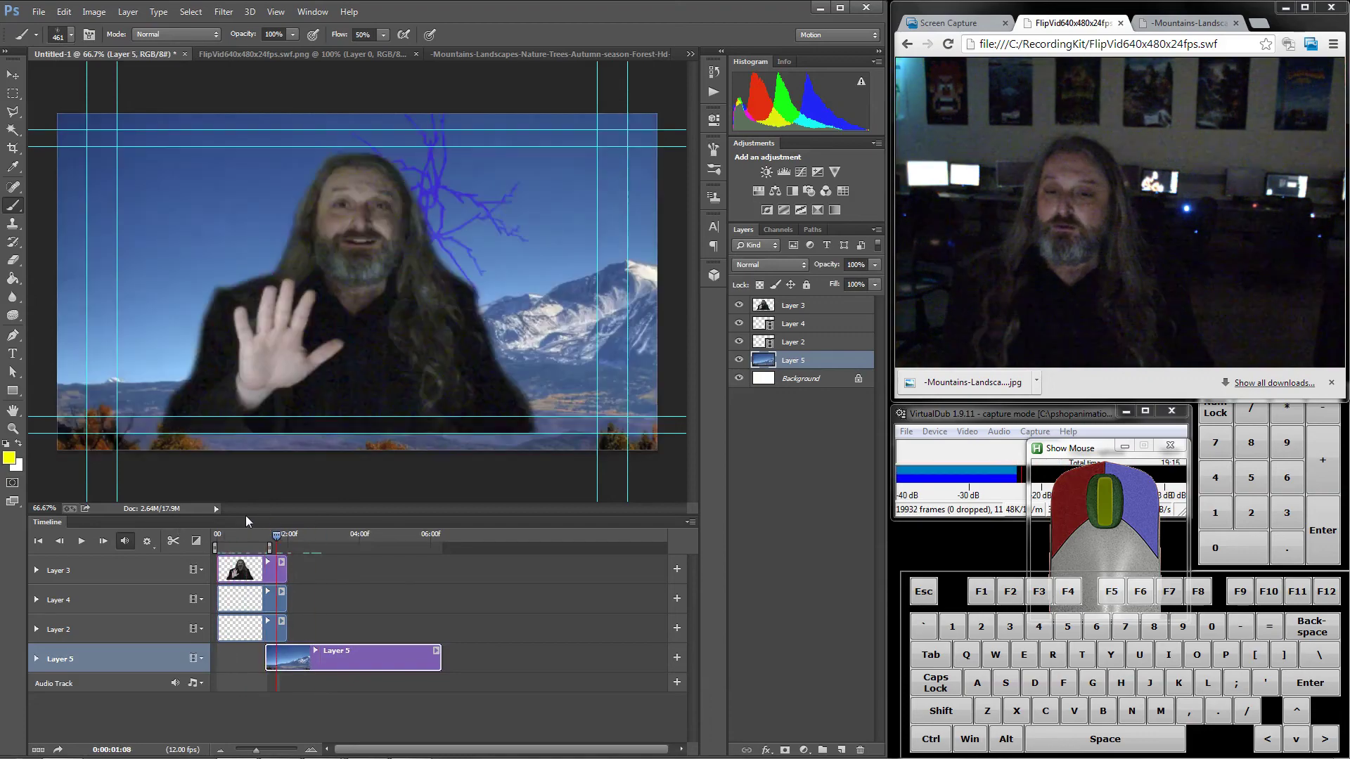
key("Home")
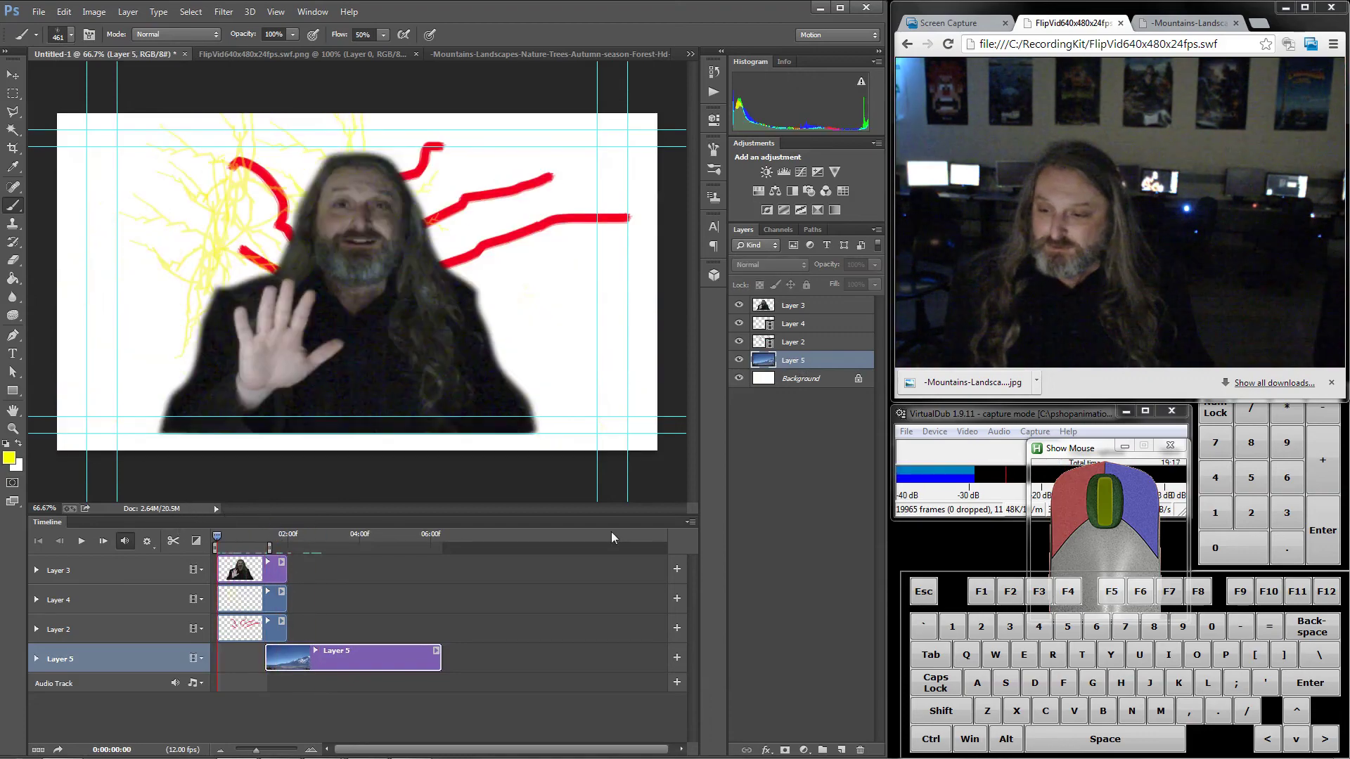
left_click_drag(365, 655, 308, 657)
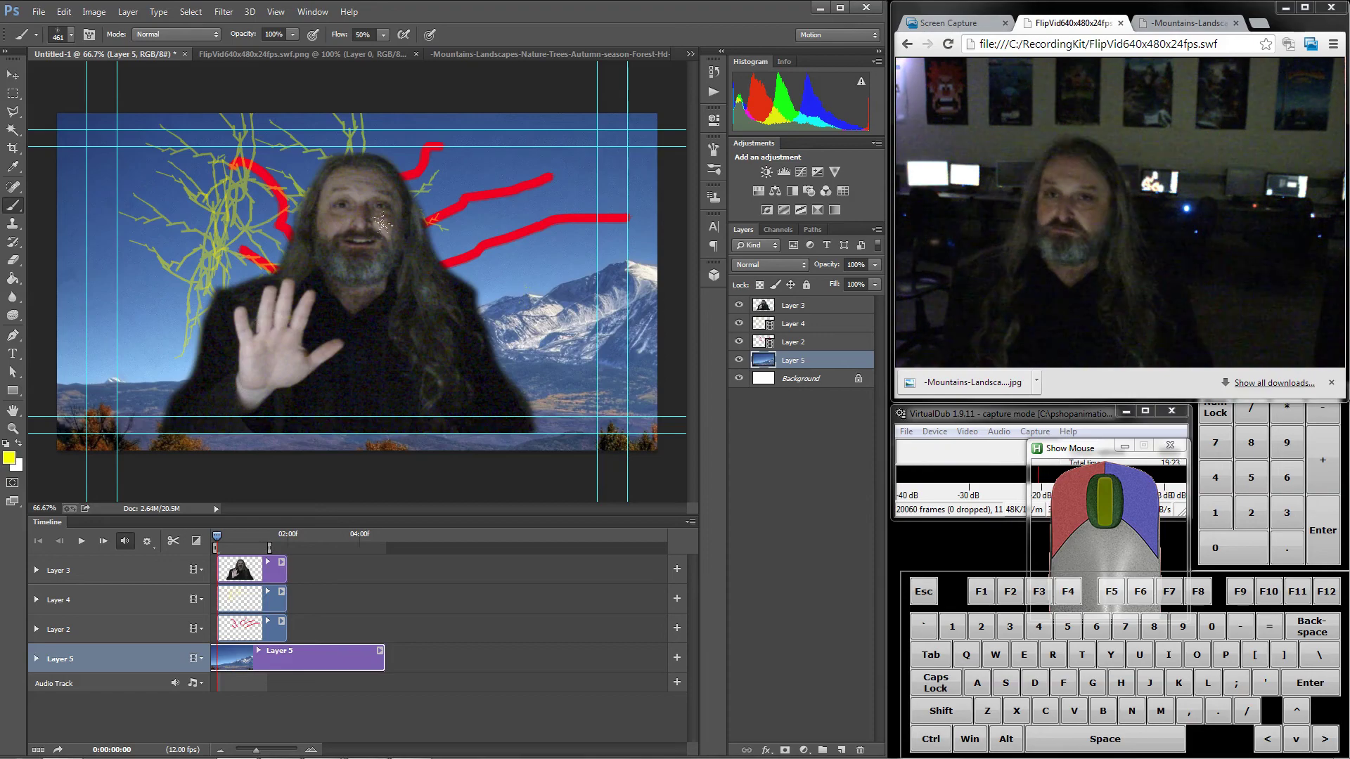
- Save the animation document to Local Disk (C:) as frananimatrion1.psd, with layers and Maximize Compatibility enabled
left_click(38, 12)
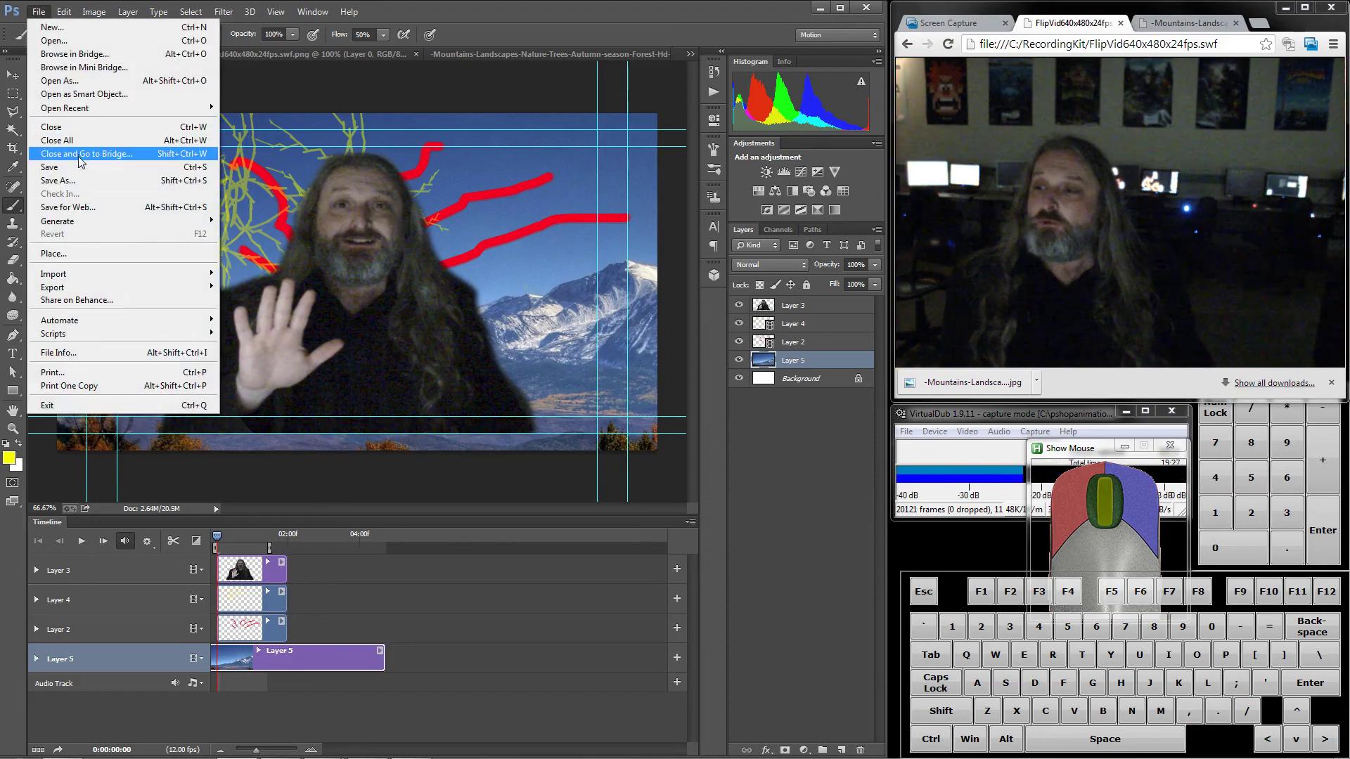
left_click(76, 181)
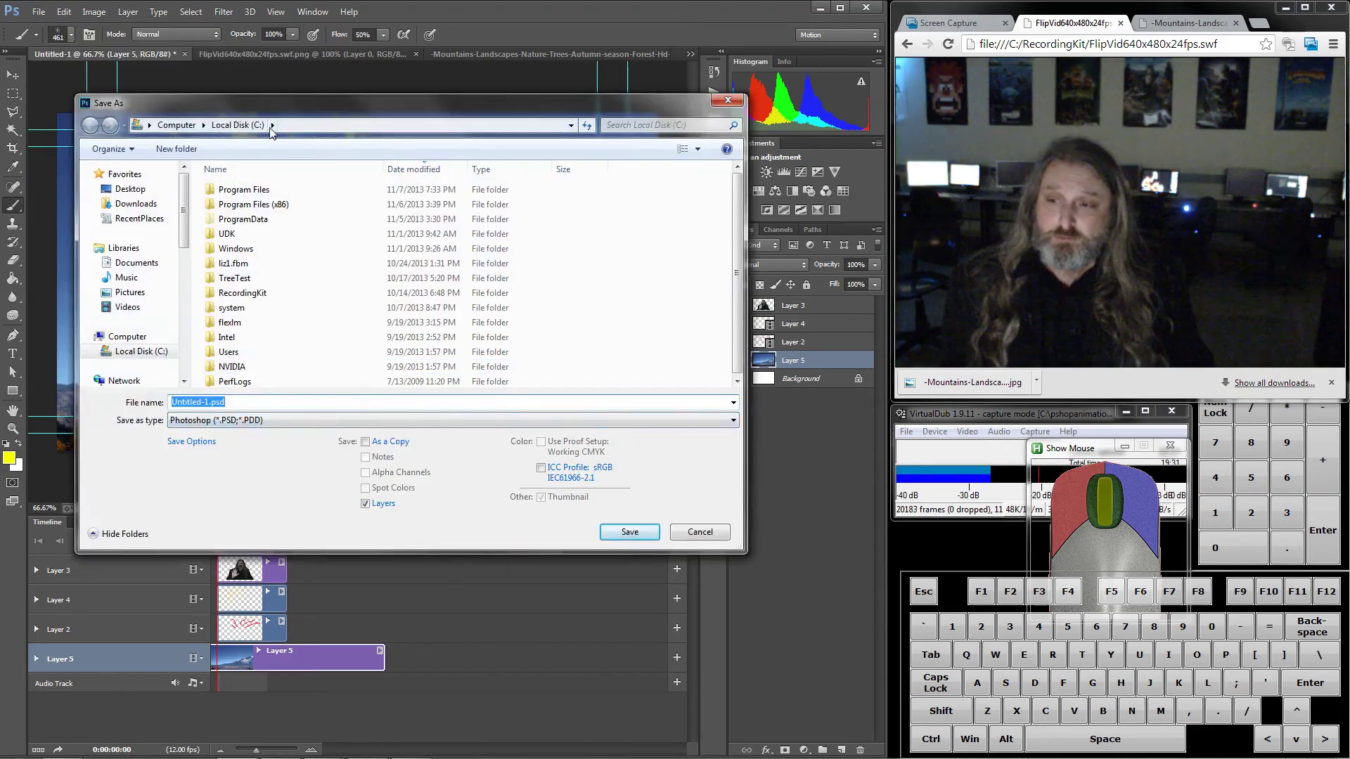
left_click(210, 400)
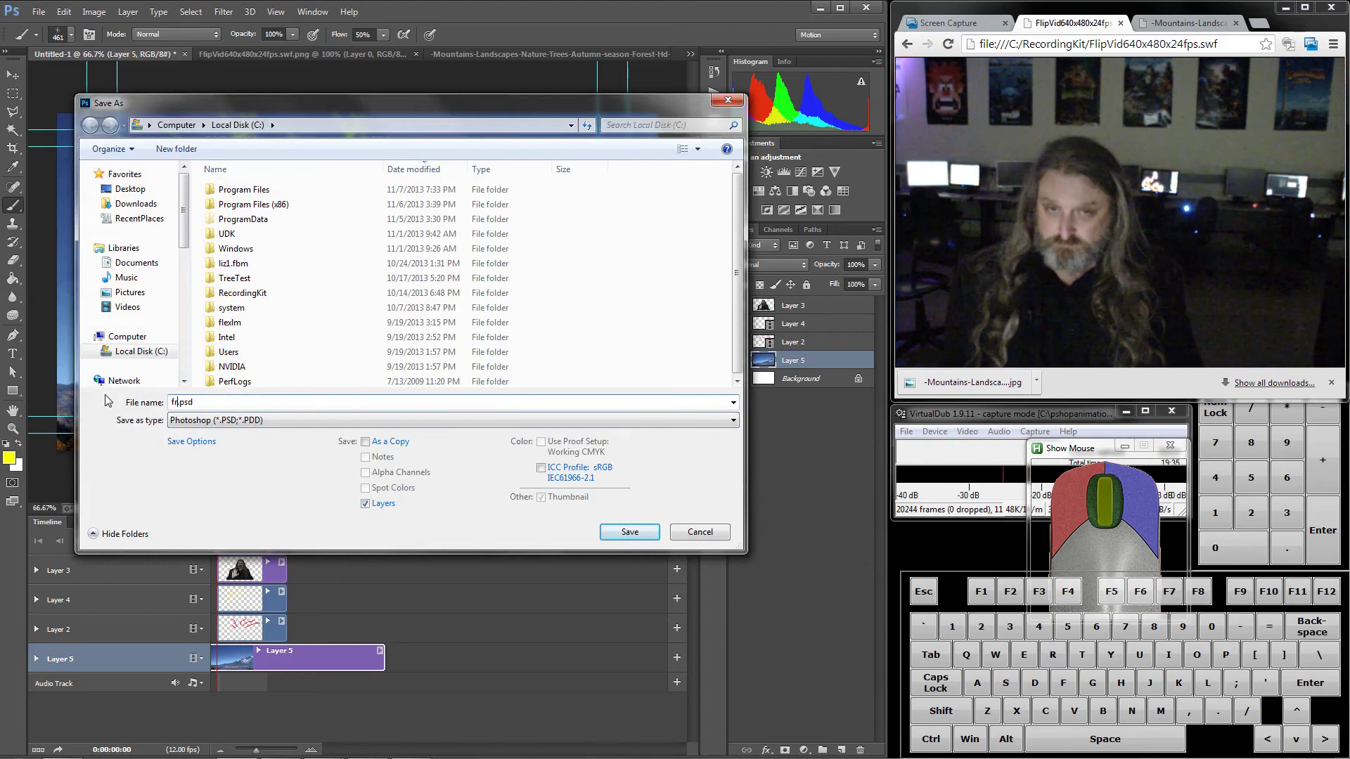
key("BackSpace")
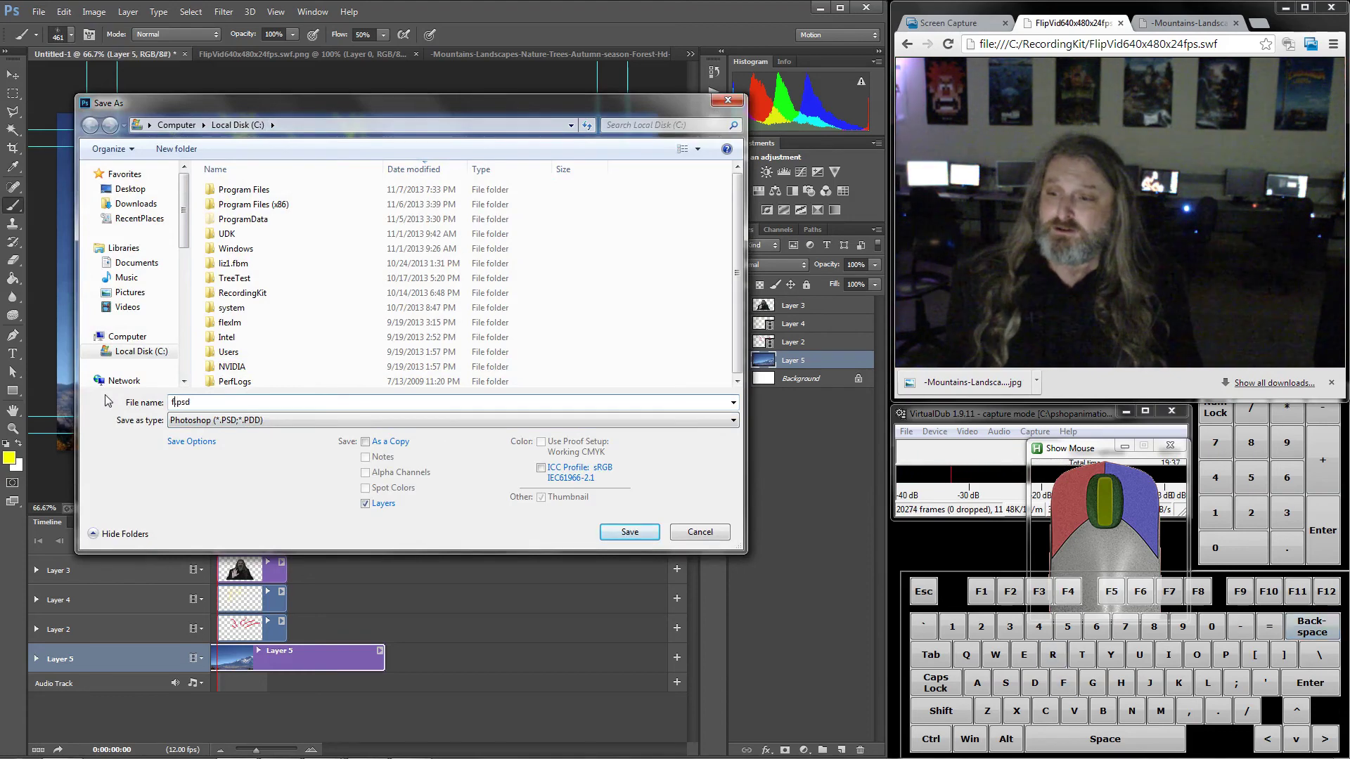
type("frananimatrion")
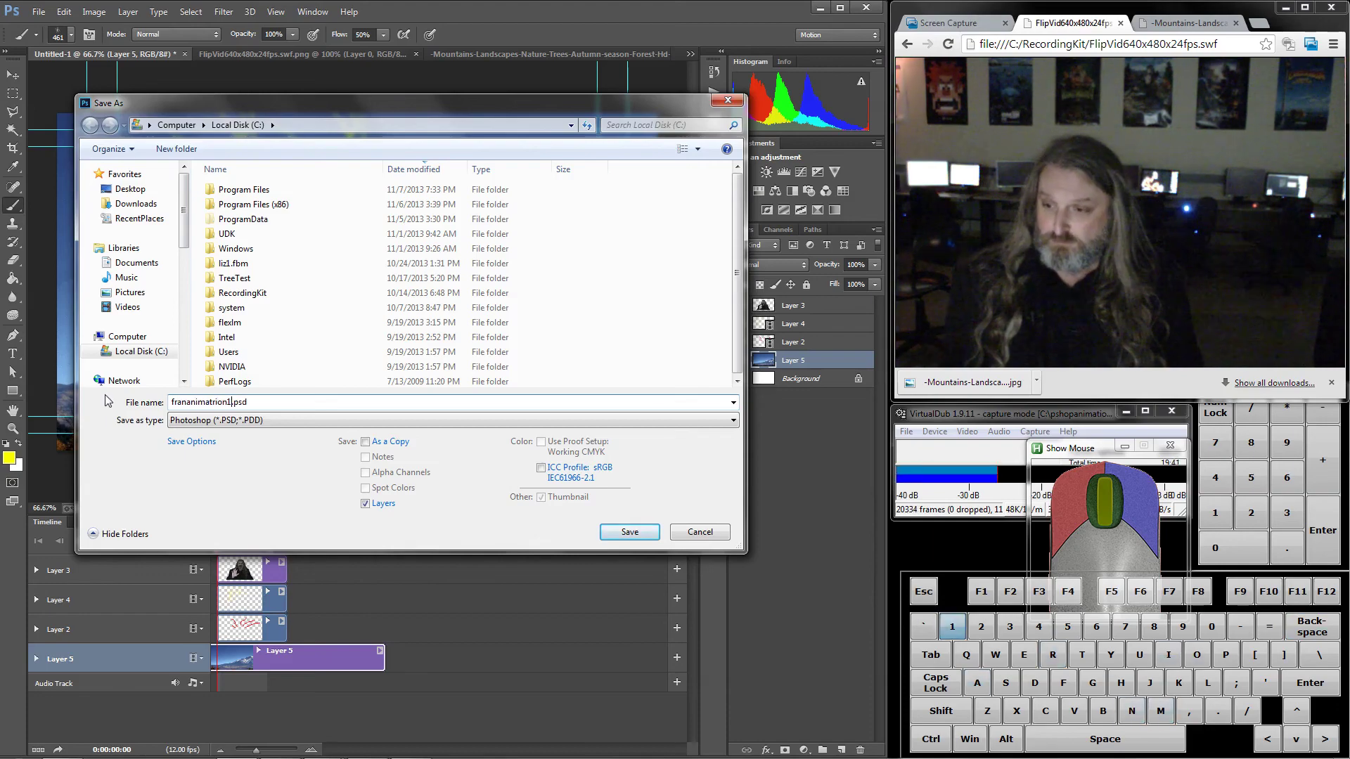
type("1")
key("Return")
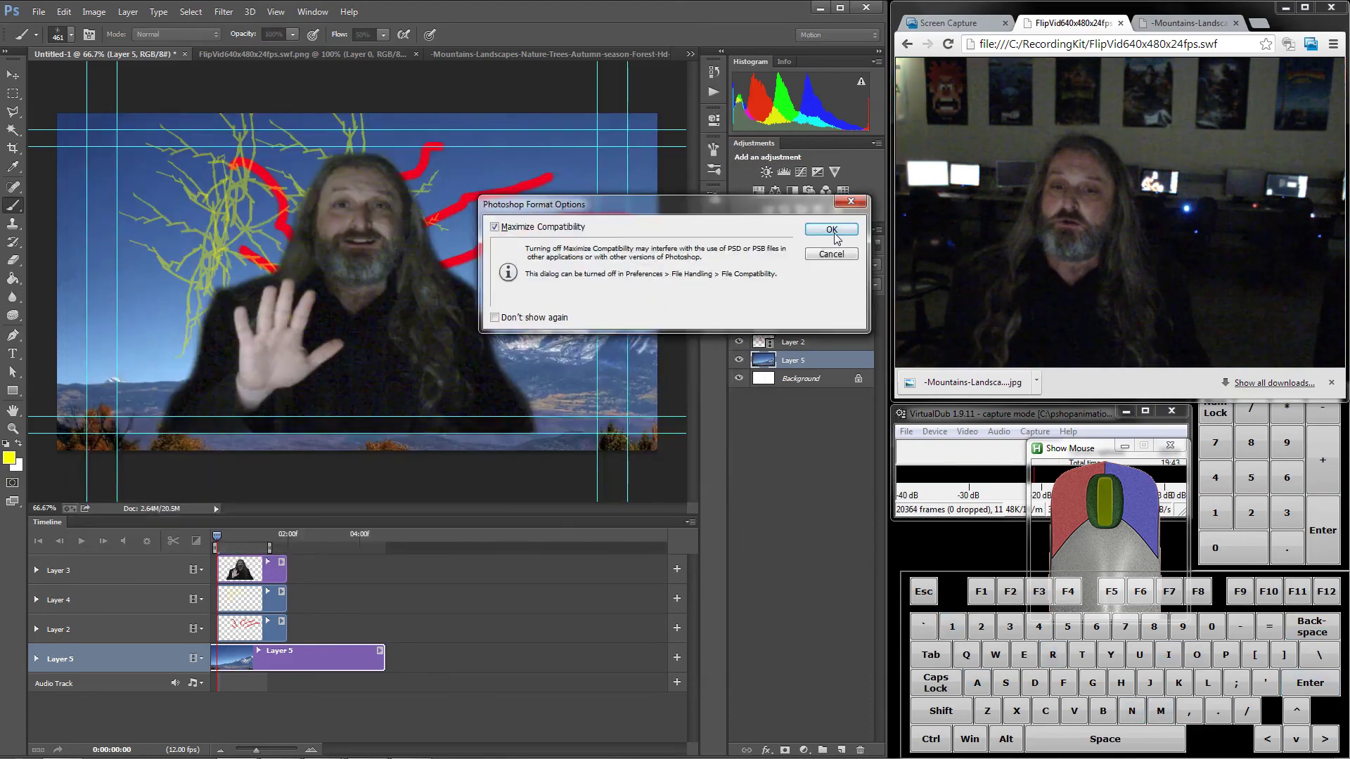
left_click(832, 232)
- Save a PNG copy of the current frame as frananimatrion1.png, with Smallest / Slow compression and no interlacing
left_click(37, 12)
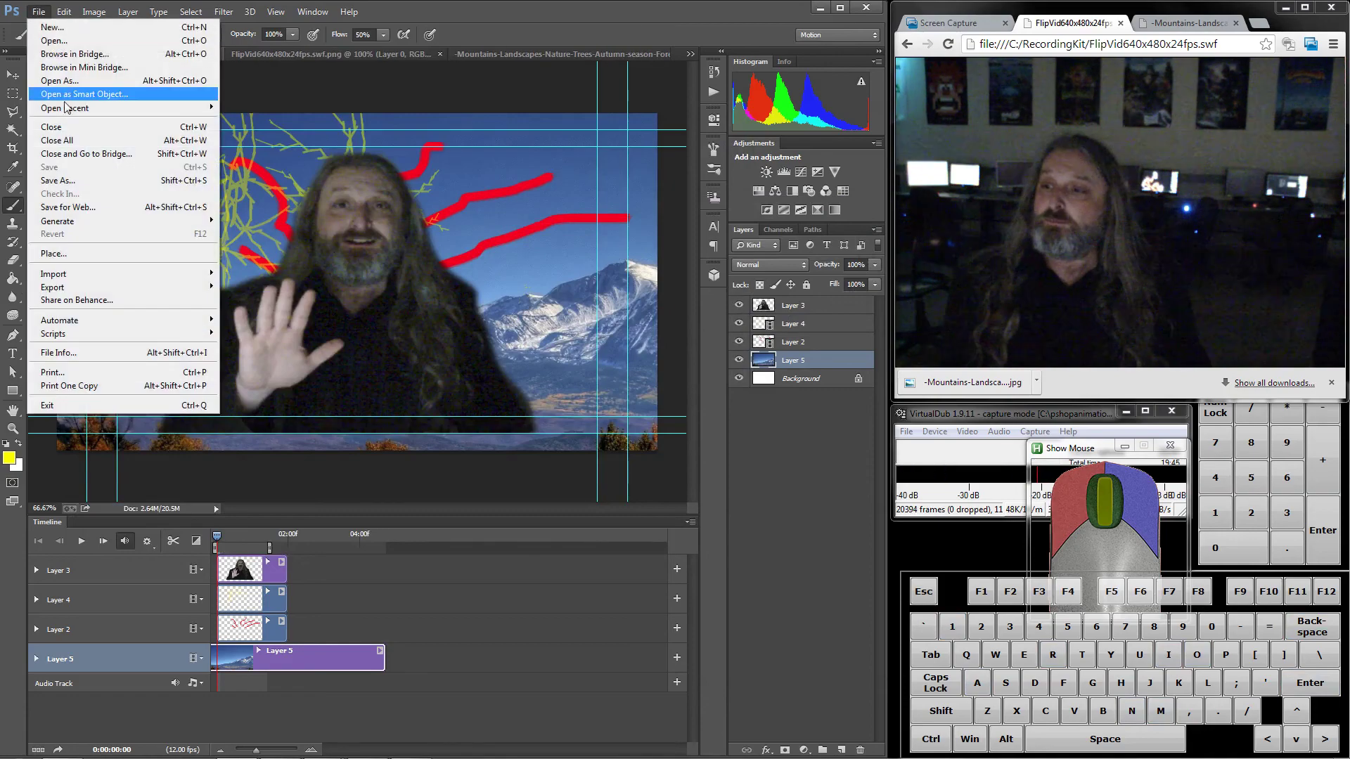
mouse_move(116, 292)
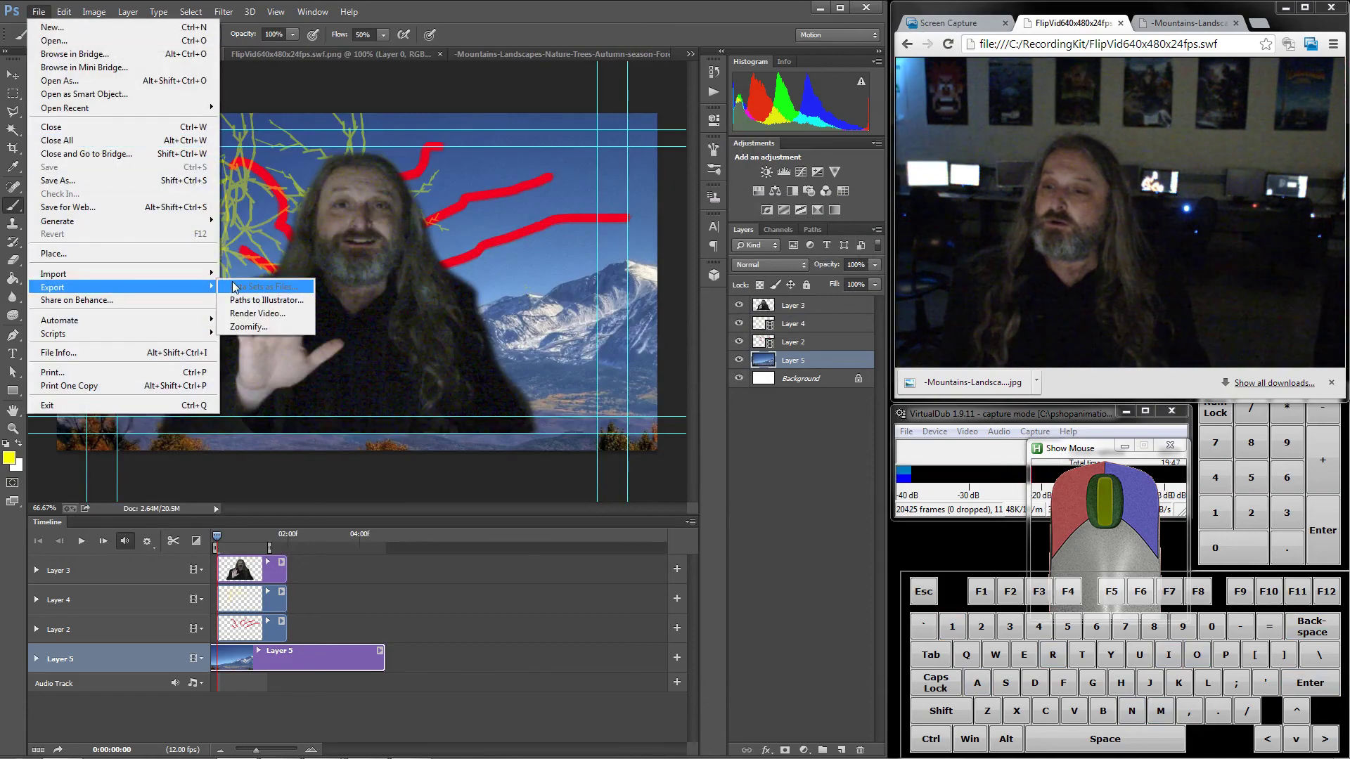
left_click(97, 182)
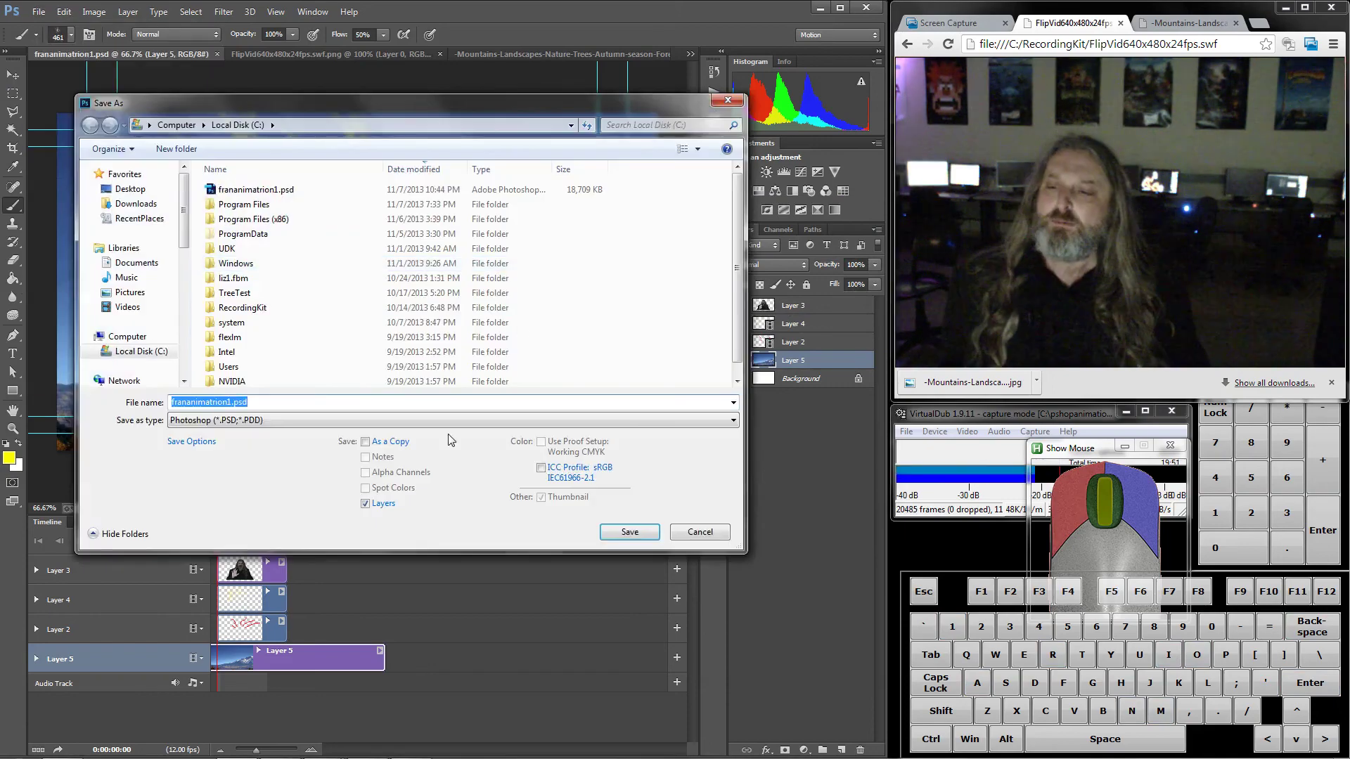
left_click(445, 420)
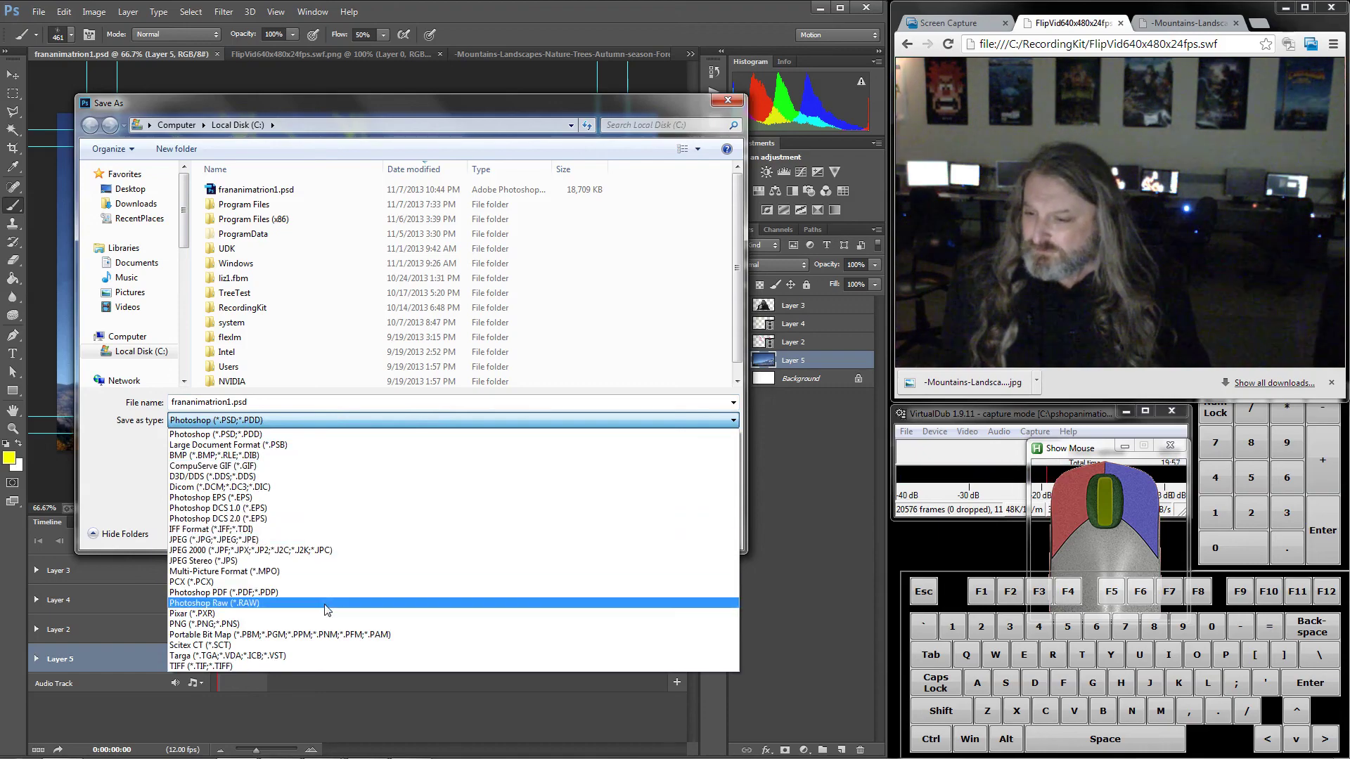
left_click(321, 624)
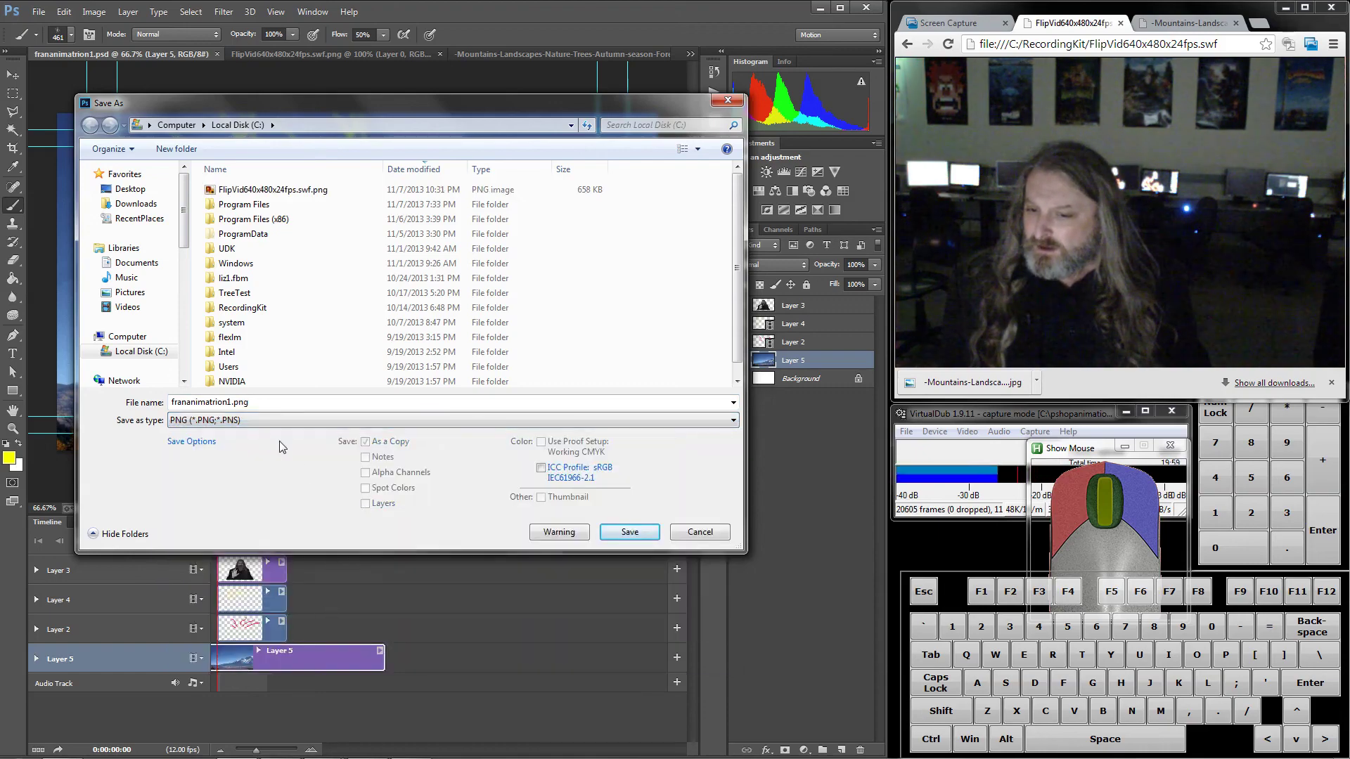
left_click(619, 537)
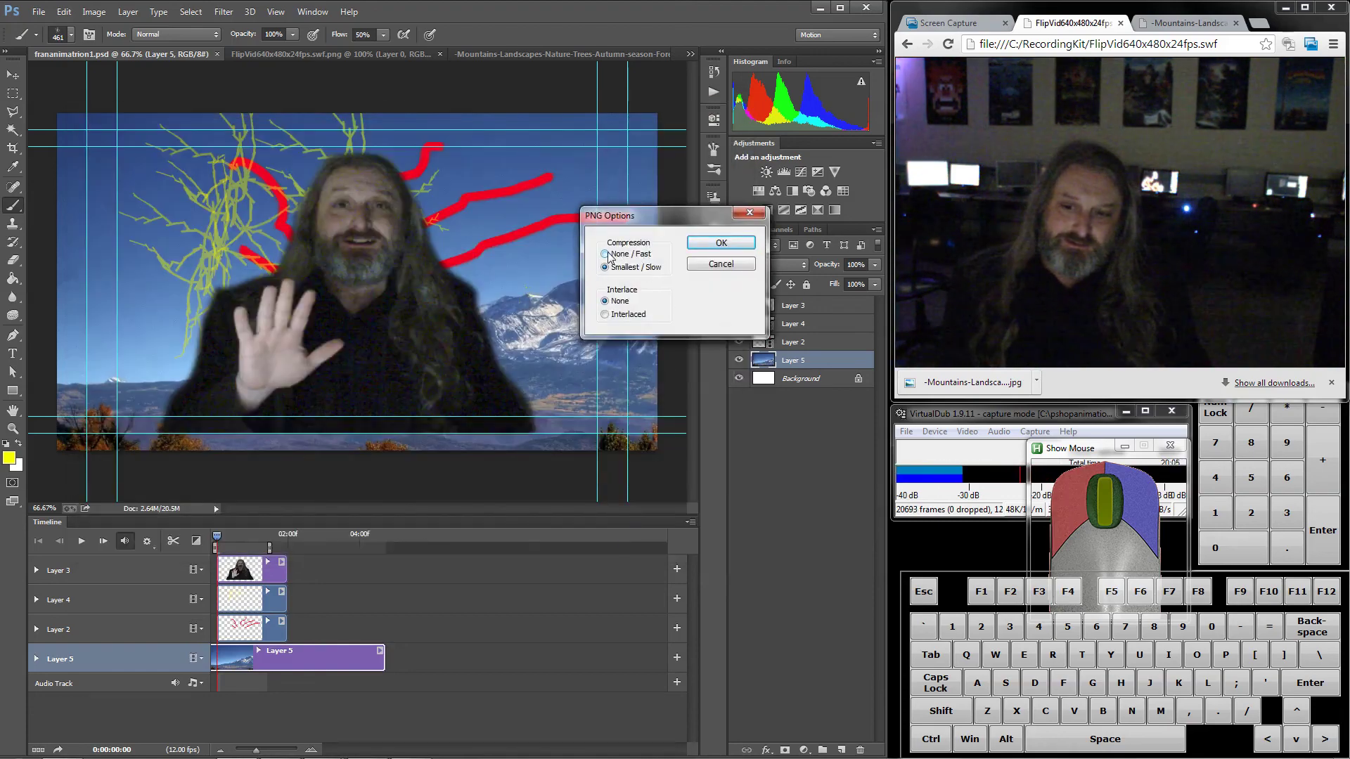
left_click(731, 246)
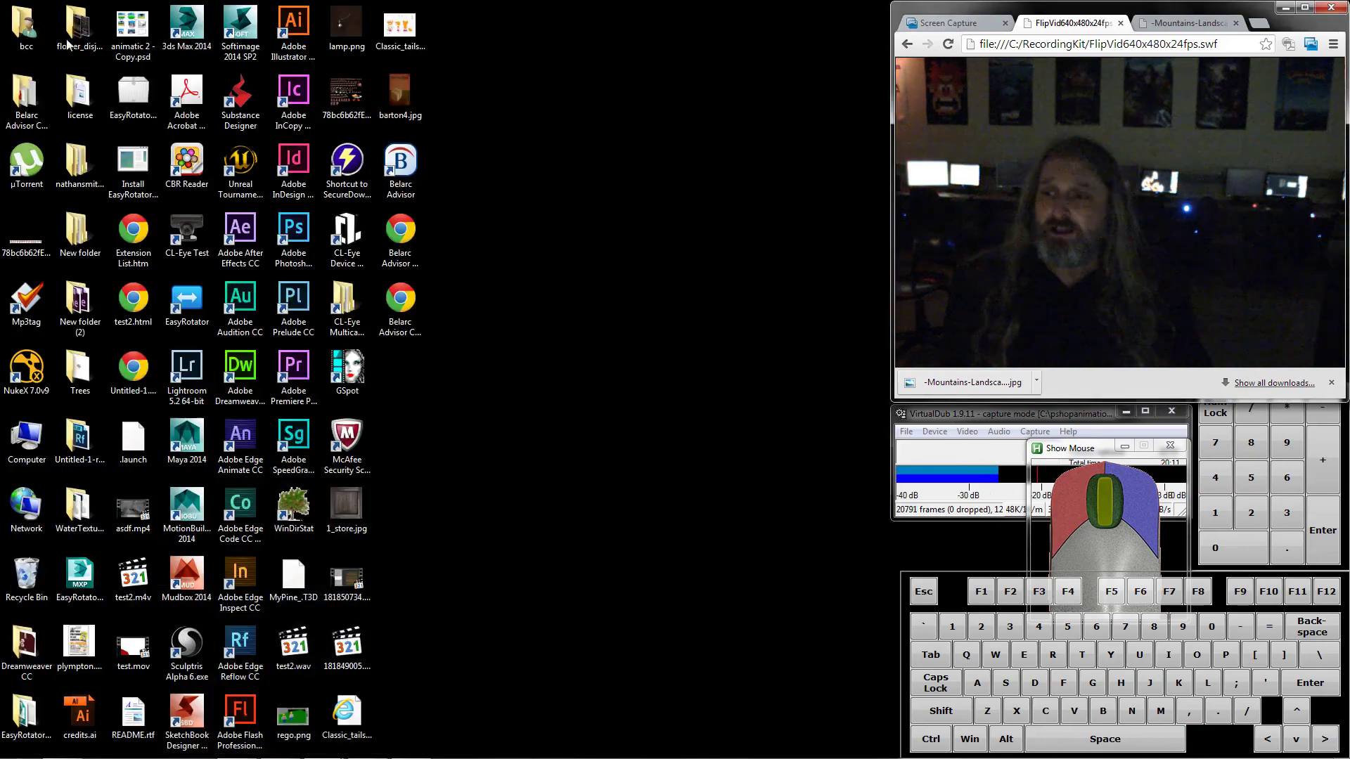
- Switch to Windows Explorer, open frananimatrion1.png from Local Disk (C:) in Windows Photo Viewer, inspect it up close, and close the viewer
double_click(28, 439)
double_click(566, 193)
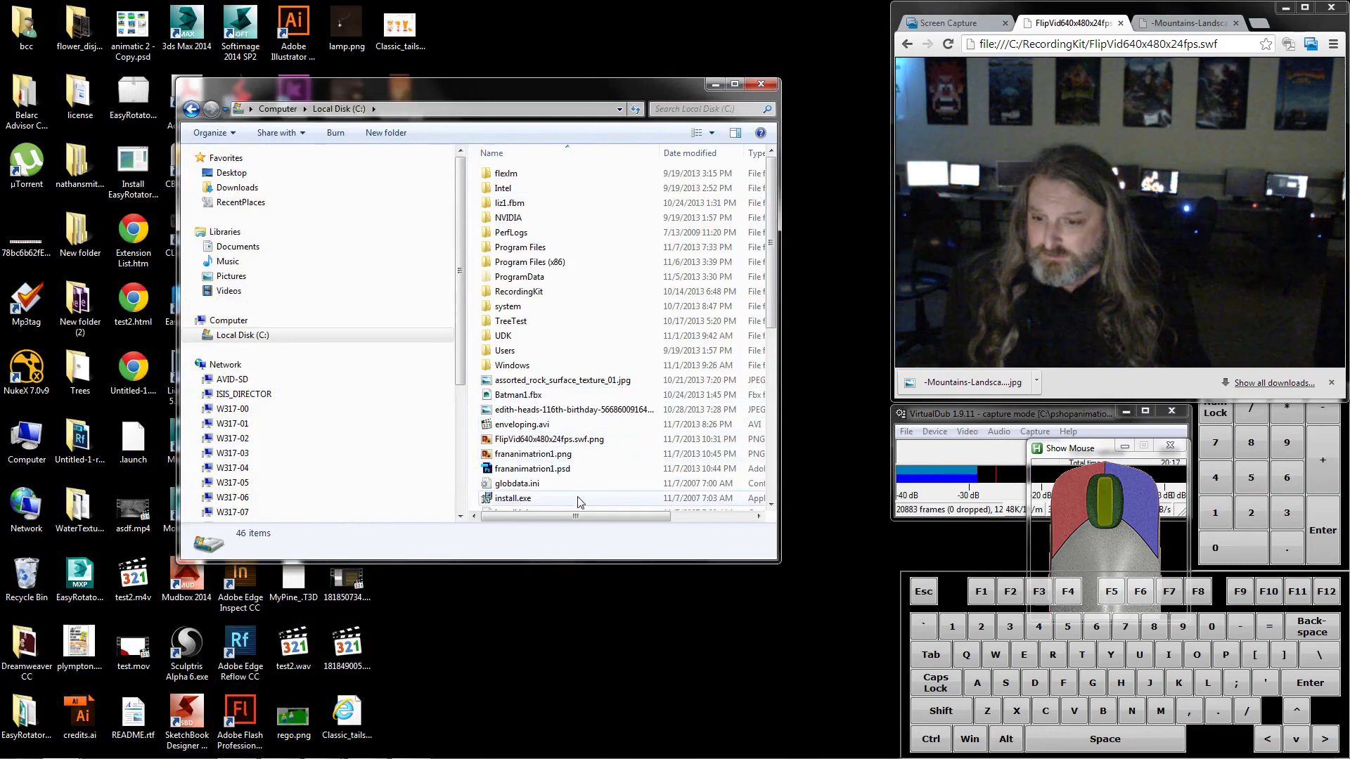
left_click(575, 442)
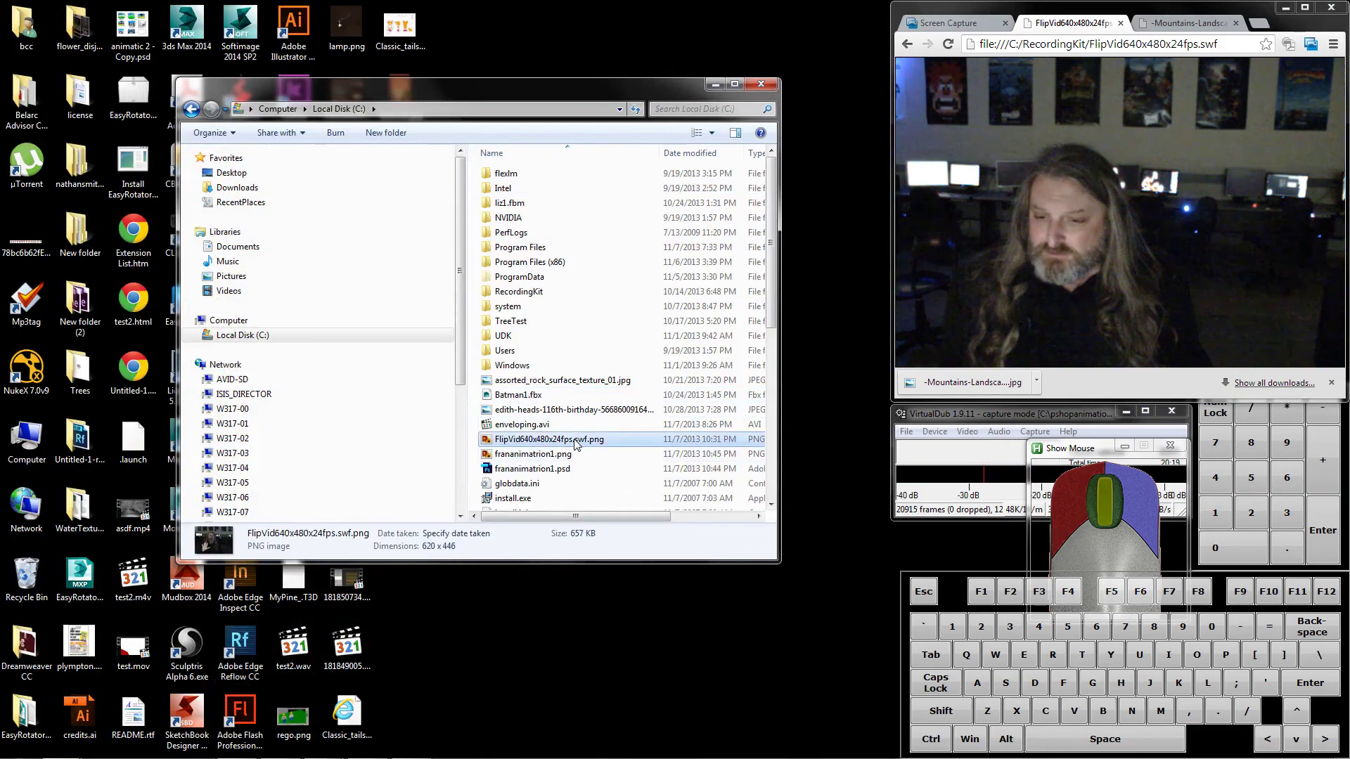
left_click(563, 457)
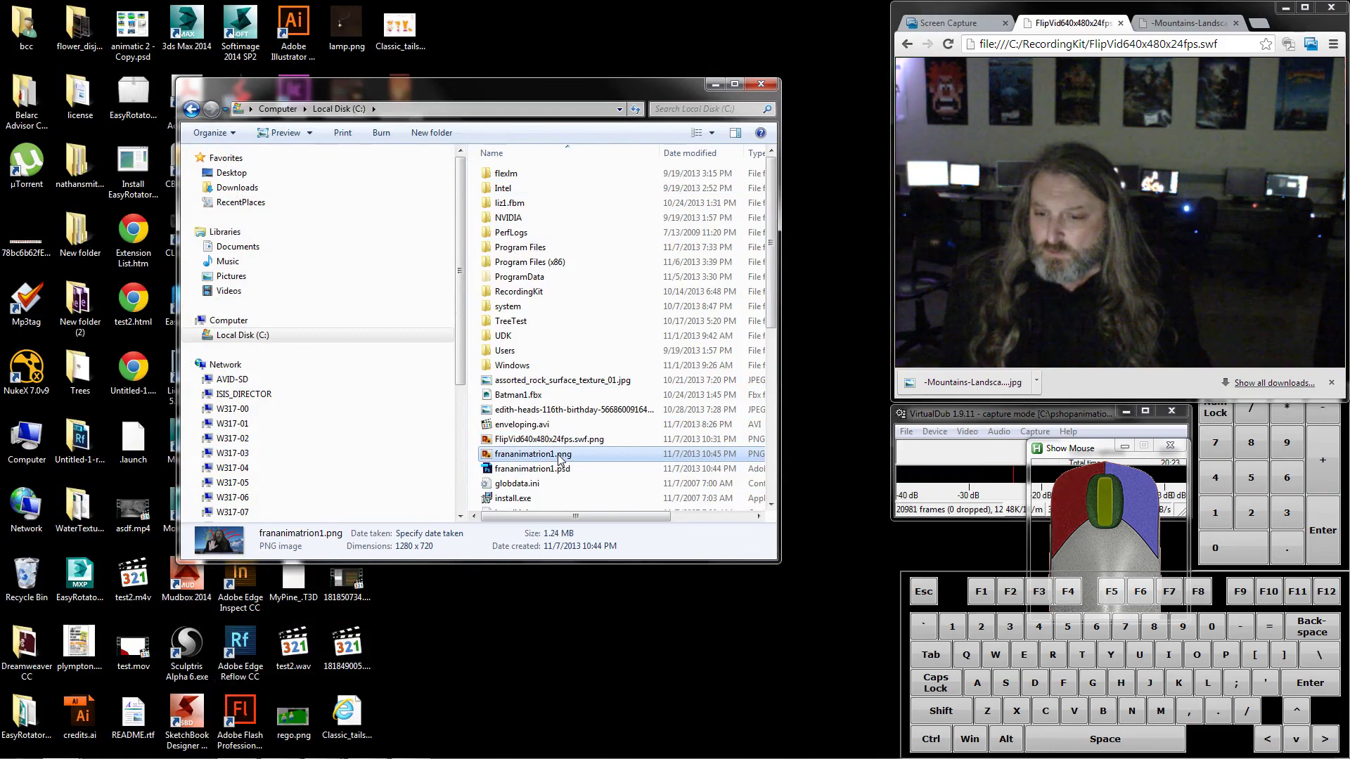
double_click(558, 454)
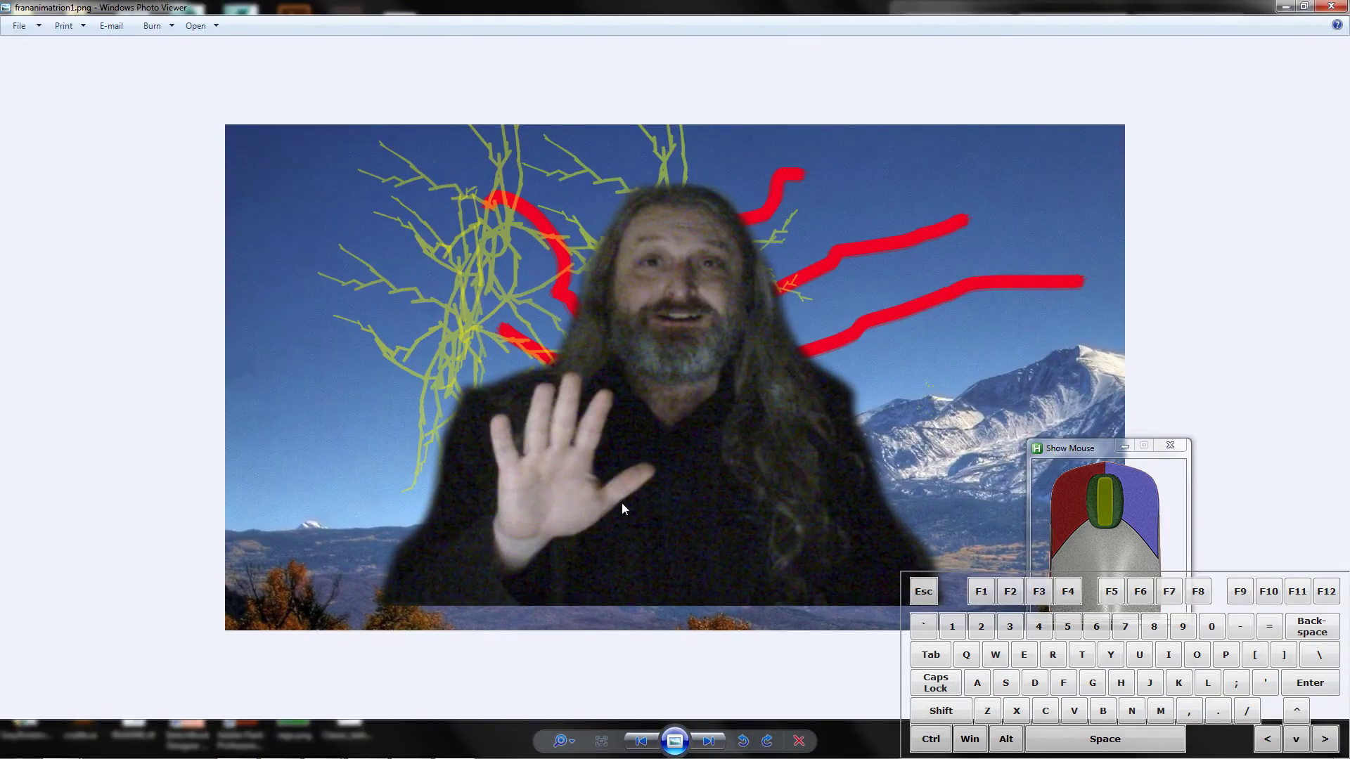
scroll(726, 116, "up", 3)
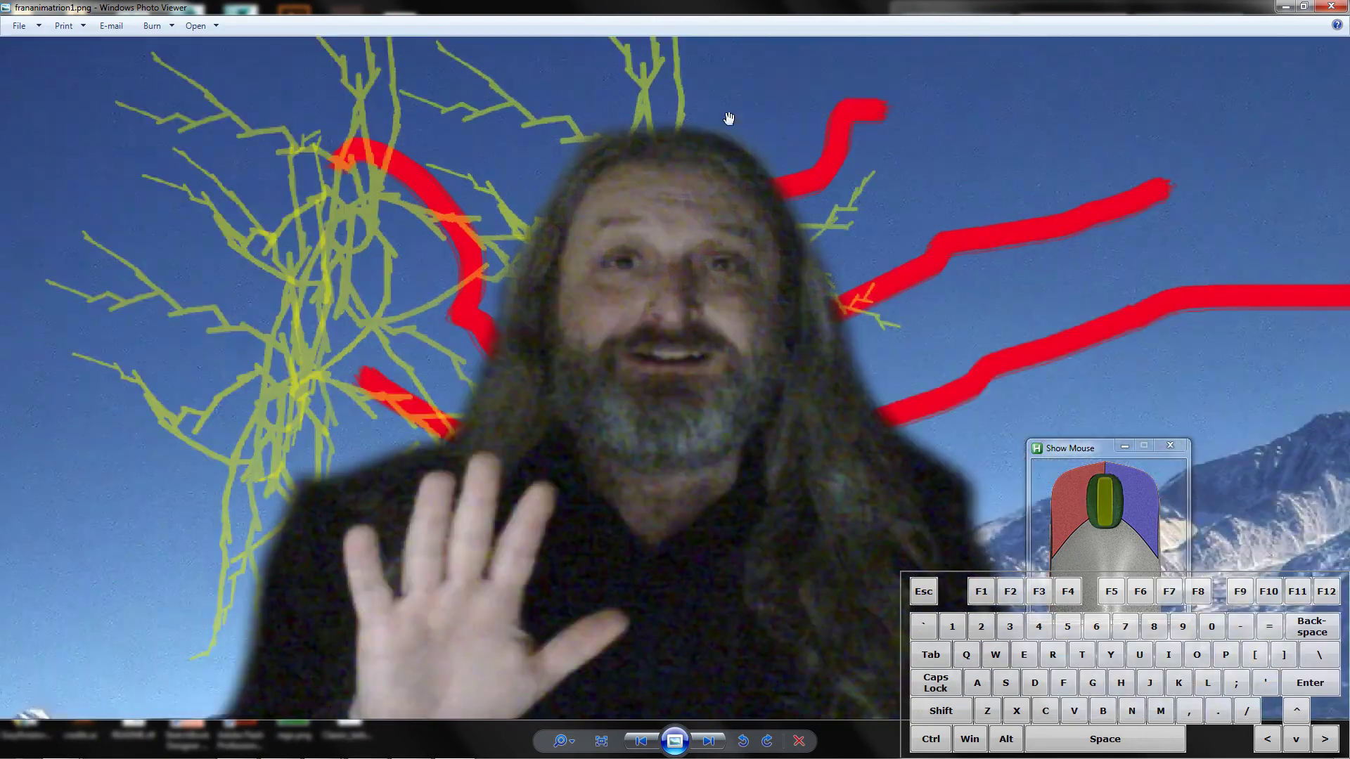
scroll(724, 129, "down", 3)
left_click(1338, 9)
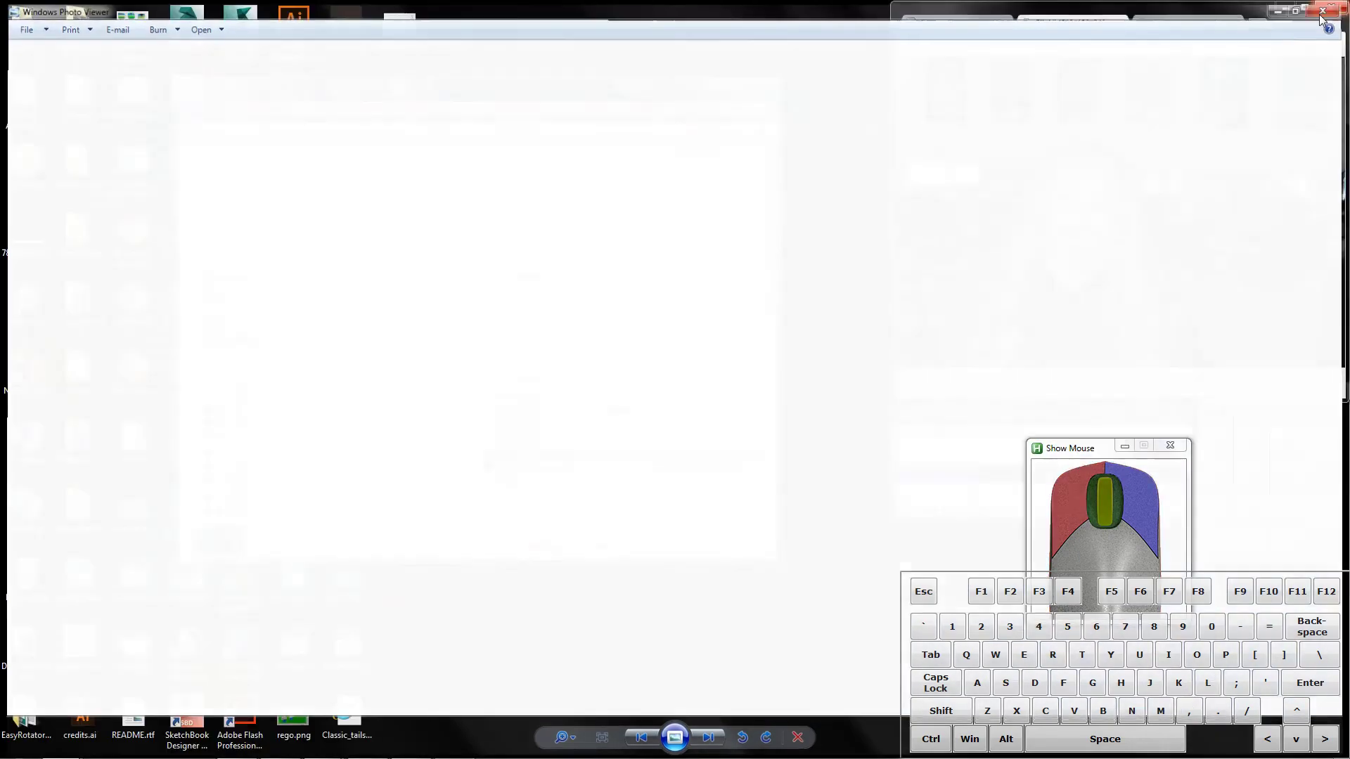